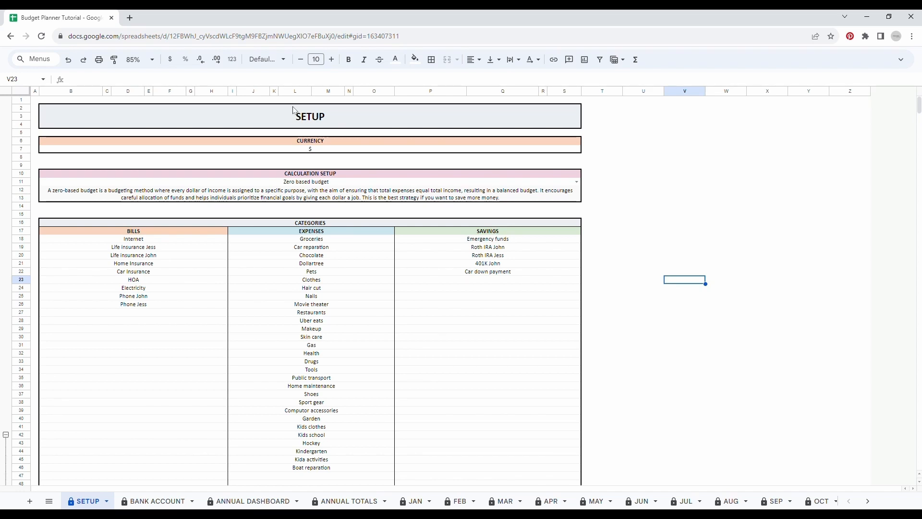
Try to edit the protected SETUP title cell and dismiss the edit warning without changing it
left_click(371, 126)
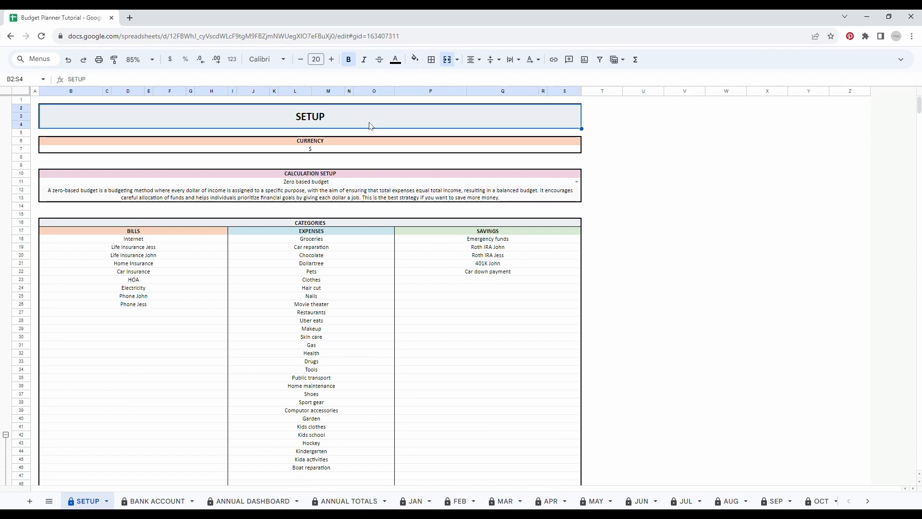
double_click(370, 126)
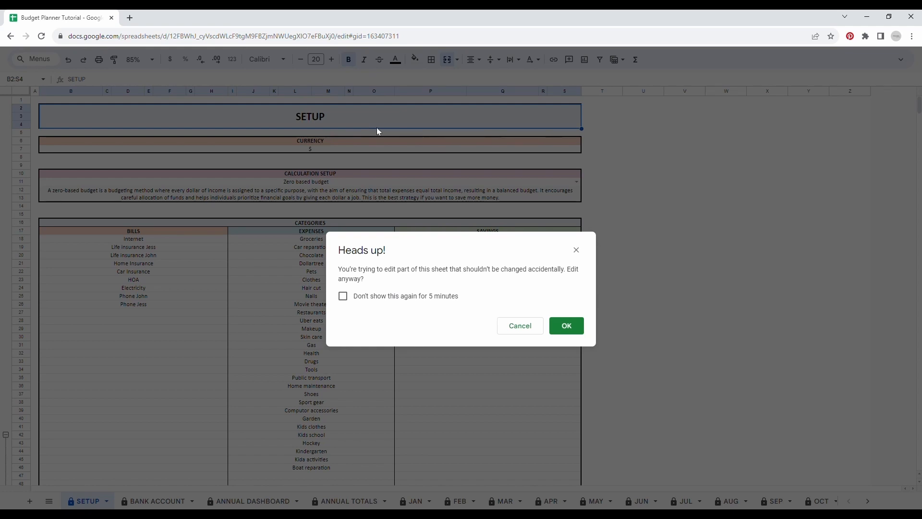
left_click(579, 253)
left_click(543, 298)
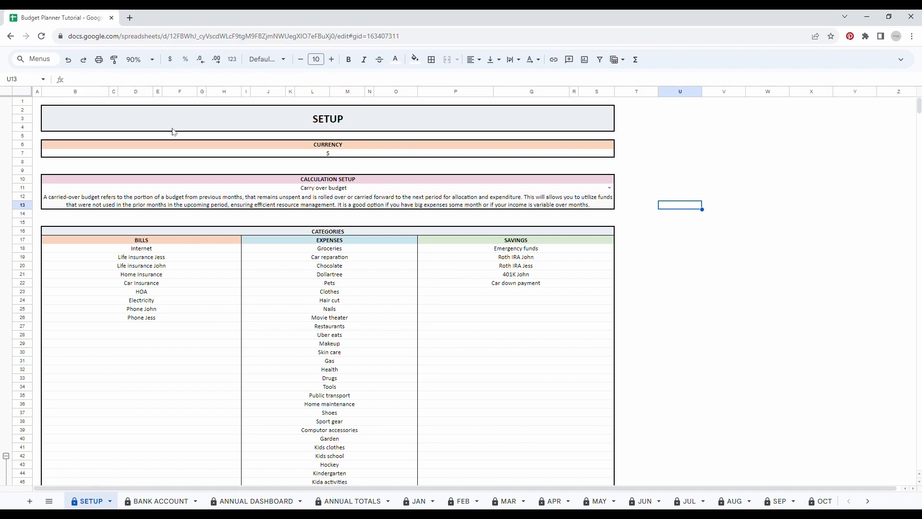
Set the budget method under CALCULATION SETUP to Zero based budget
left_click(349, 156)
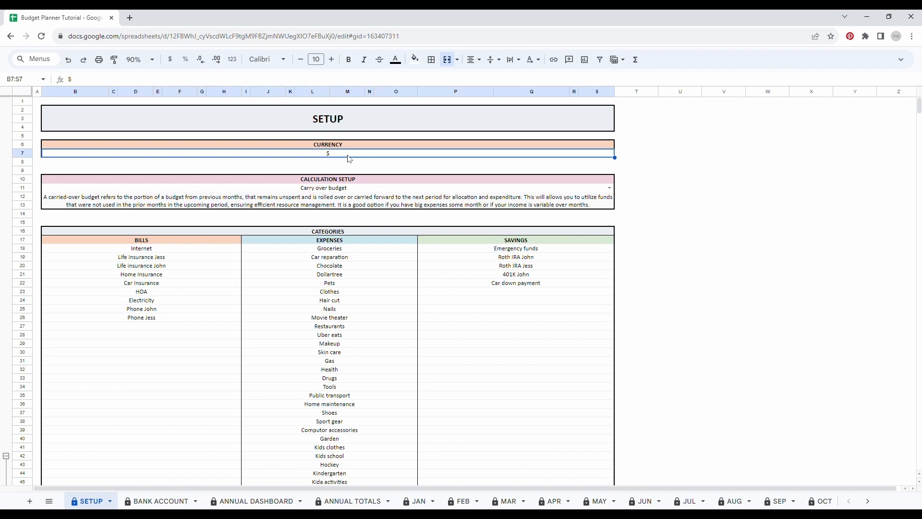
left_click(354, 180)
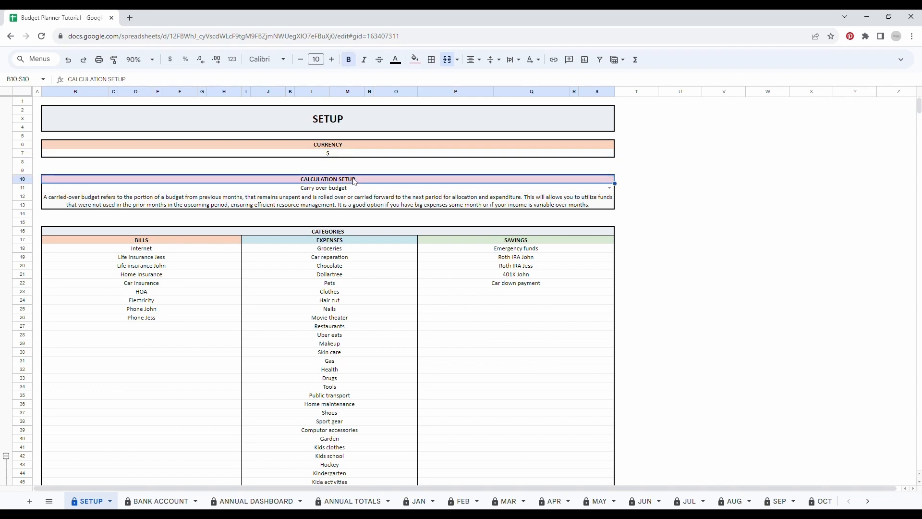
key("Down")
key("Return")
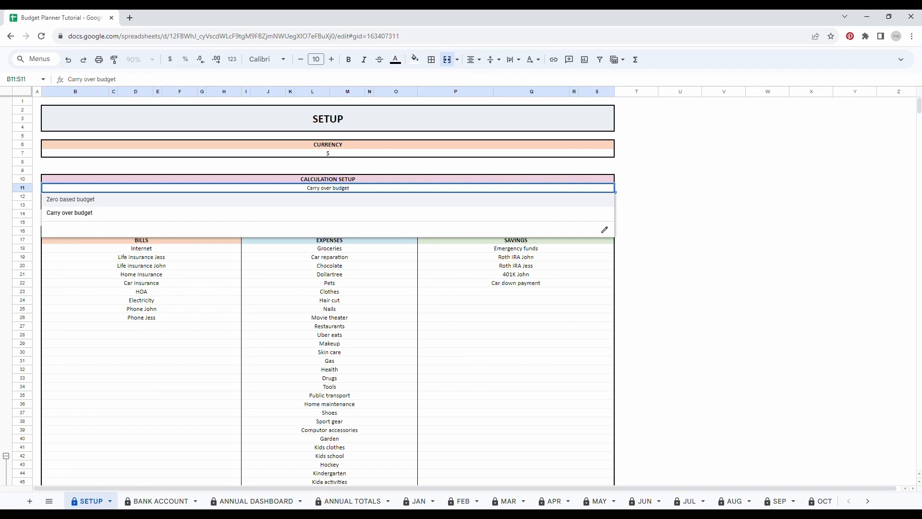
left_click(95, 213)
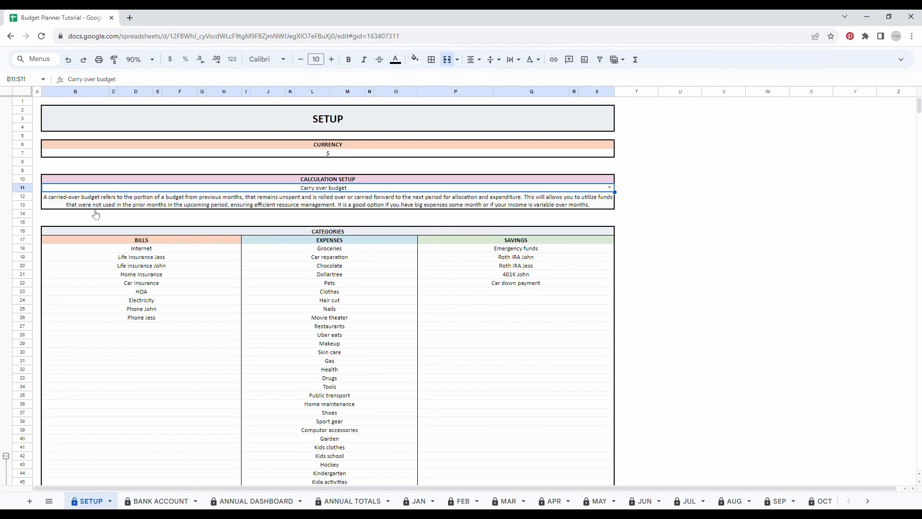
left_click(611, 188)
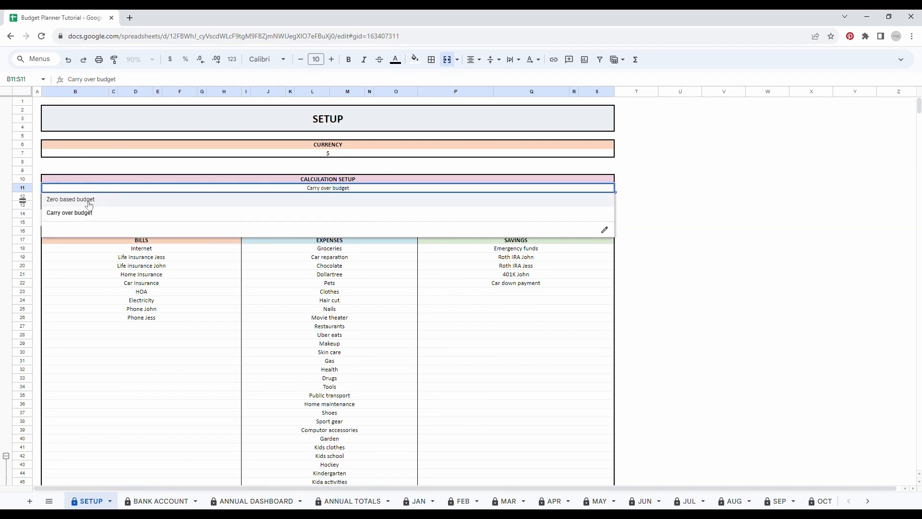
left_click(67, 202)
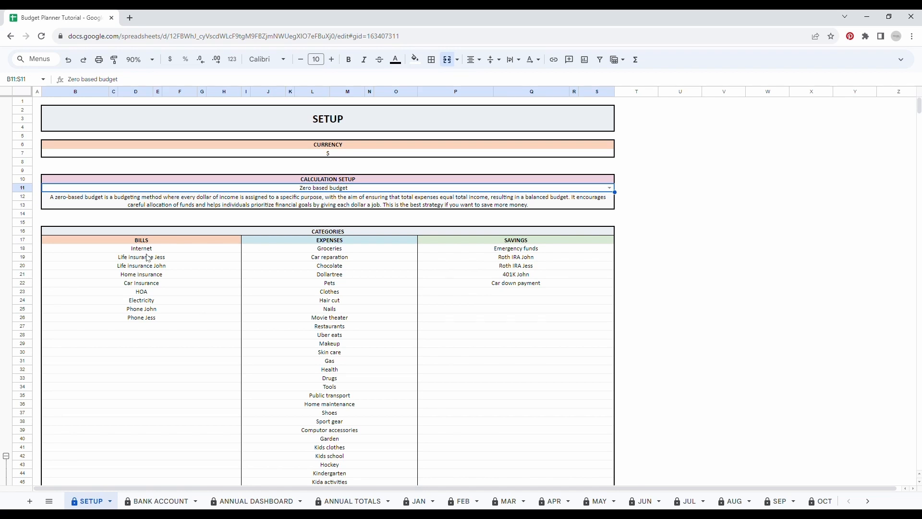
Review the bills, expenses, savings, subscriptions and debts category lists and their empty rows on the SETUP sheet
left_click_drag(147, 257, 144, 360)
scroll(156, 287, "down", 2)
left_click_drag(147, 247, 150, 456)
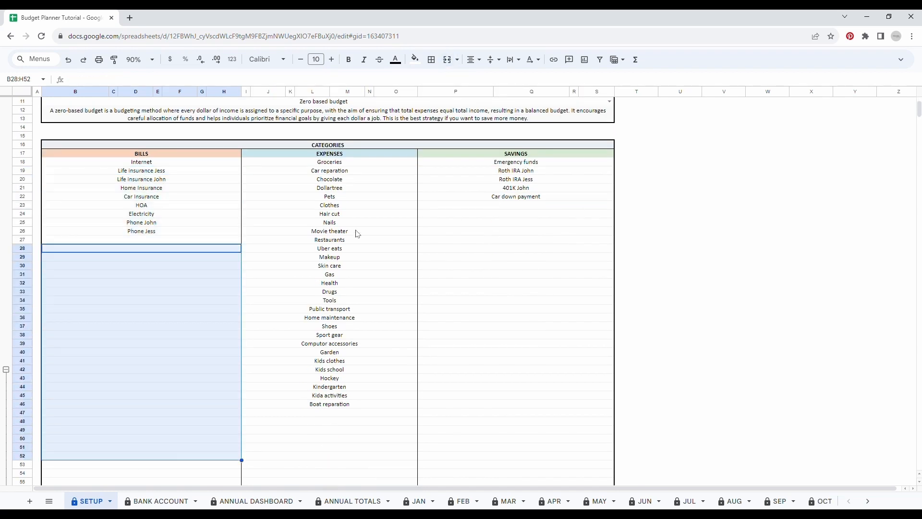
scroll(384, 238, "down", 2)
left_click_drag(388, 223, 344, 425)
left_click_drag(540, 148, 514, 385)
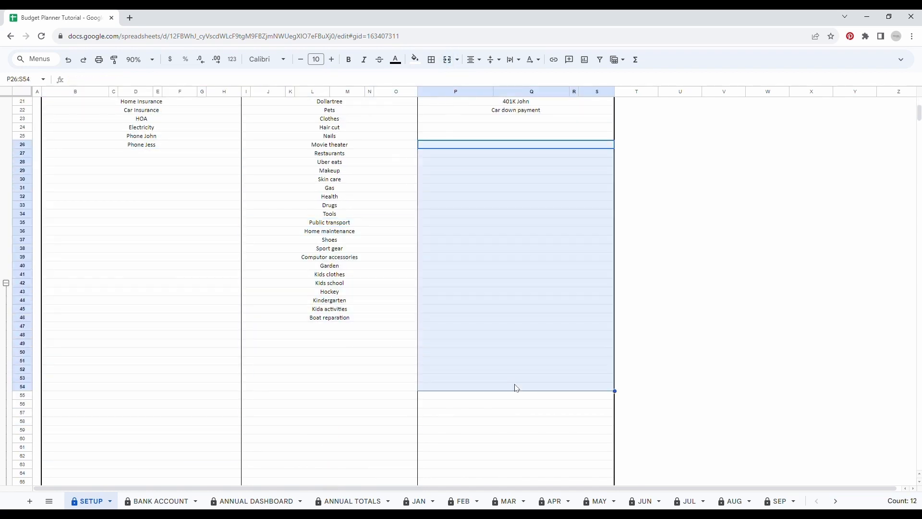
scroll(248, 313, "down", 3)
scroll(172, 257, "down", 6)
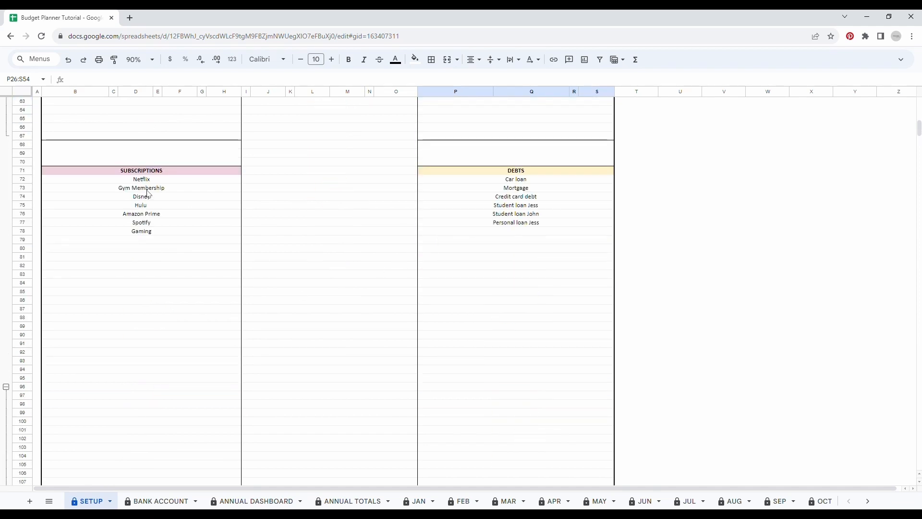
left_click_drag(144, 189, 143, 388)
left_click_drag(507, 196, 505, 417)
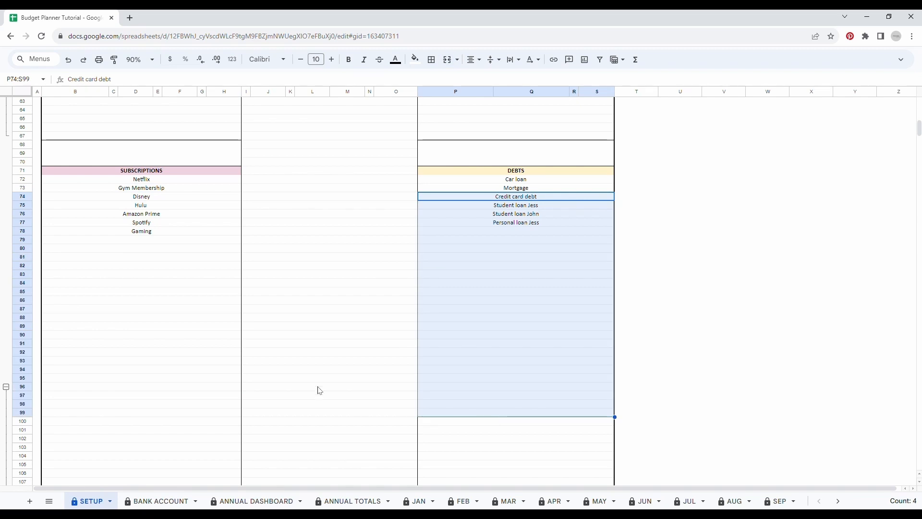
Open the BANK ACCOUNT sheet and examine the account type, balance, adjustments and last checked columns of the checking and saving accounts table
left_click(161, 501)
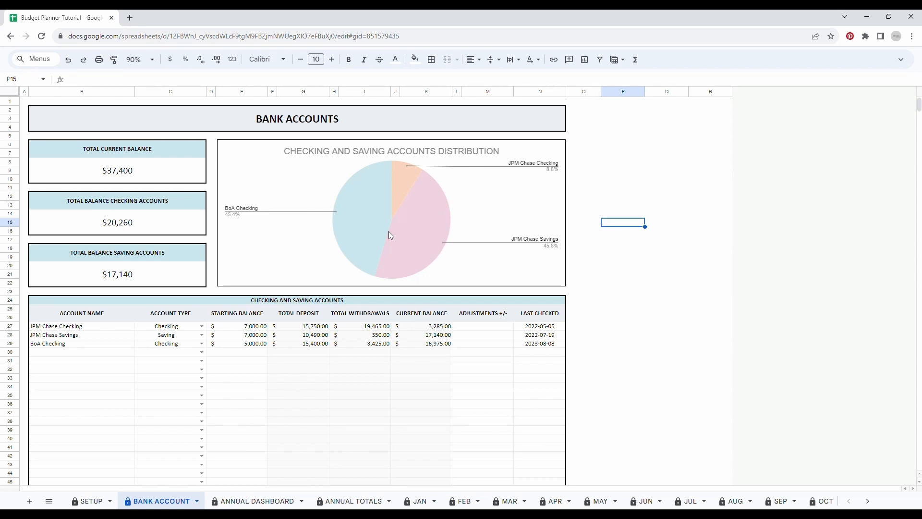
left_click_drag(168, 326, 172, 418)
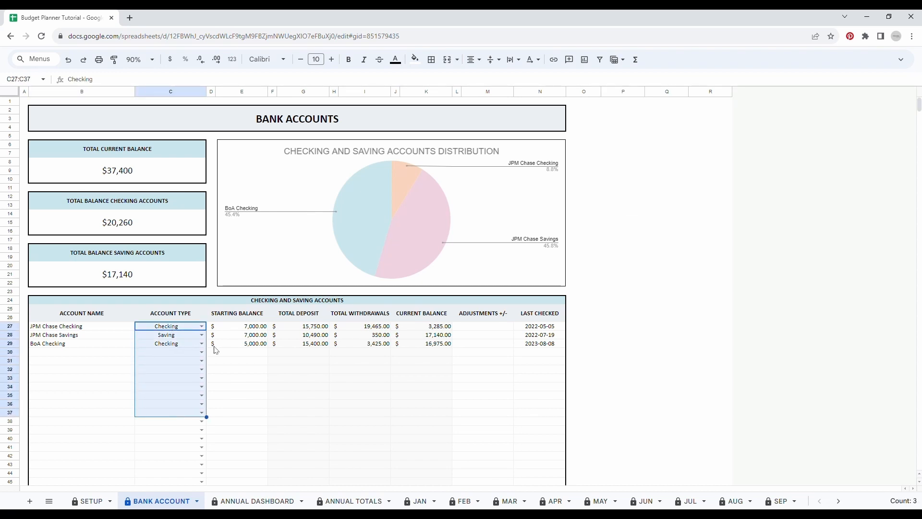
left_click_drag(226, 344, 222, 451)
left_click_drag(303, 335, 403, 416)
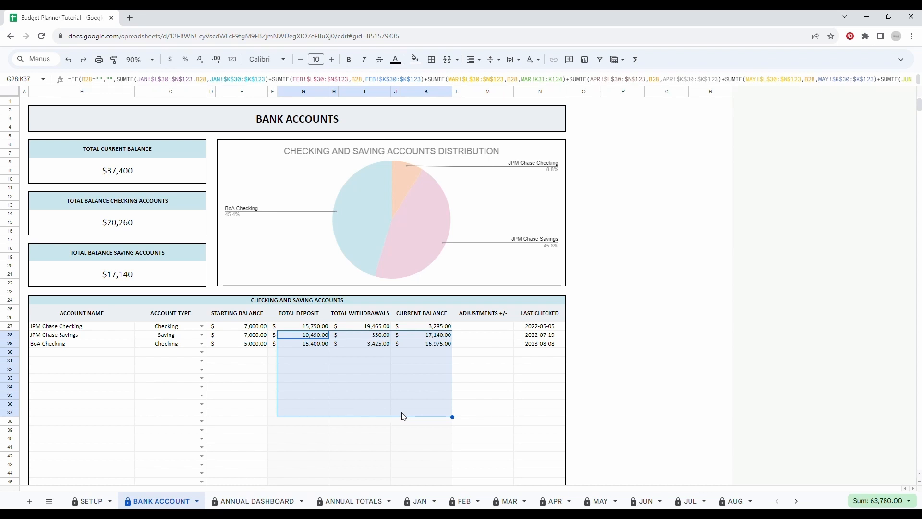
left_click(360, 360)
left_click_drag(488, 327, 490, 405)
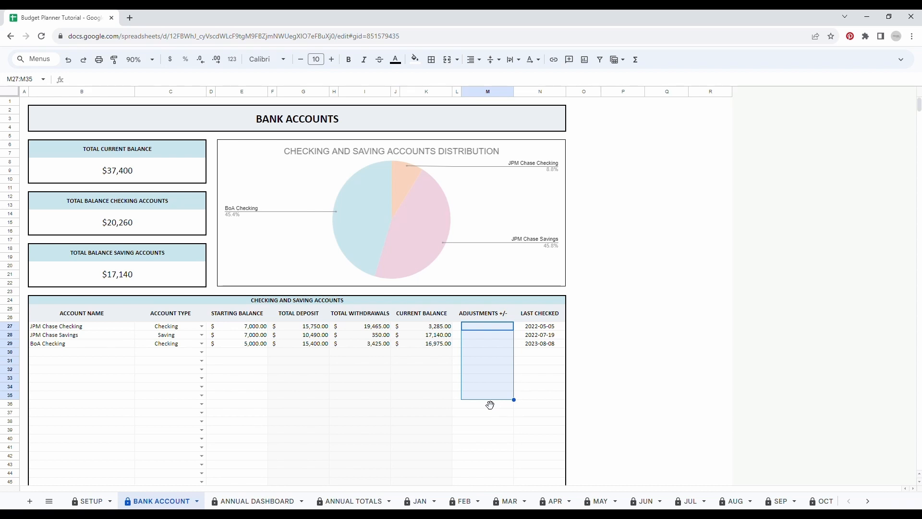
double_click(543, 355)
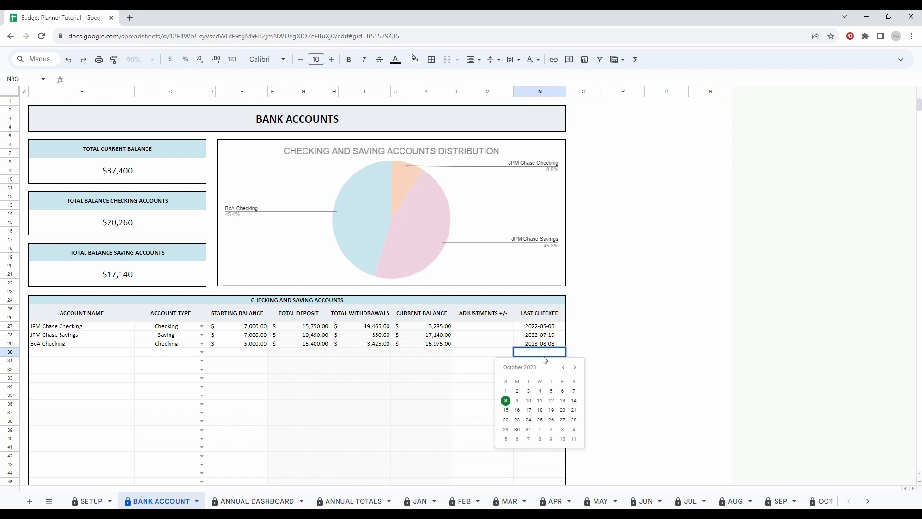
Add an account named RBC Checking in the first empty row of the checking and saving accounts table, with account type Checking
left_click(70, 355)
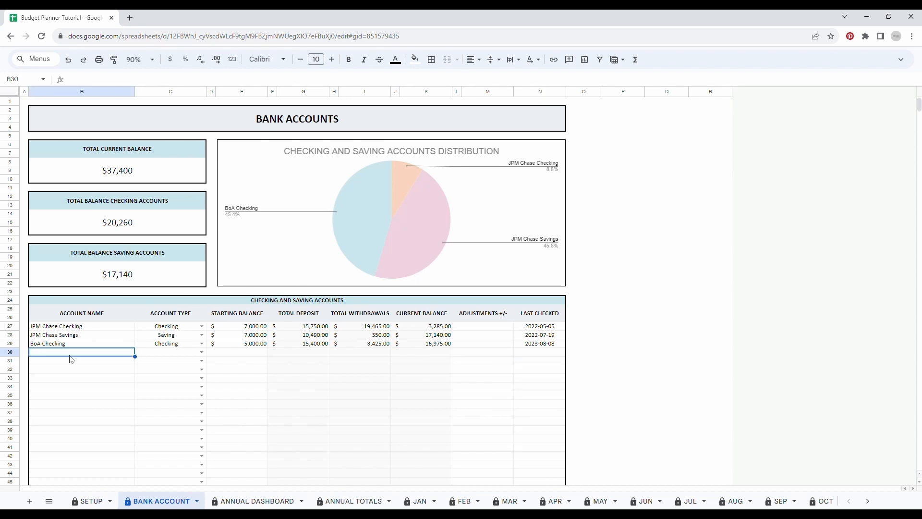
type("RBC")
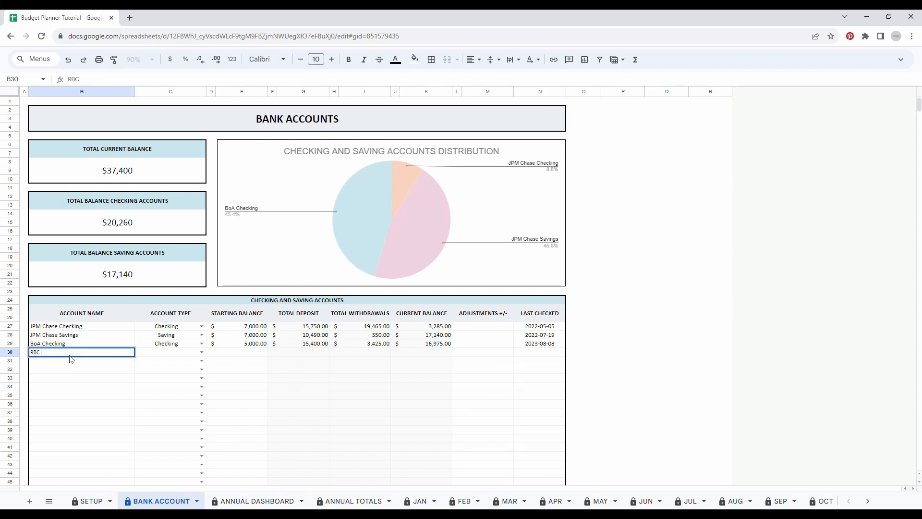
type(" Checking")
key("Tab")
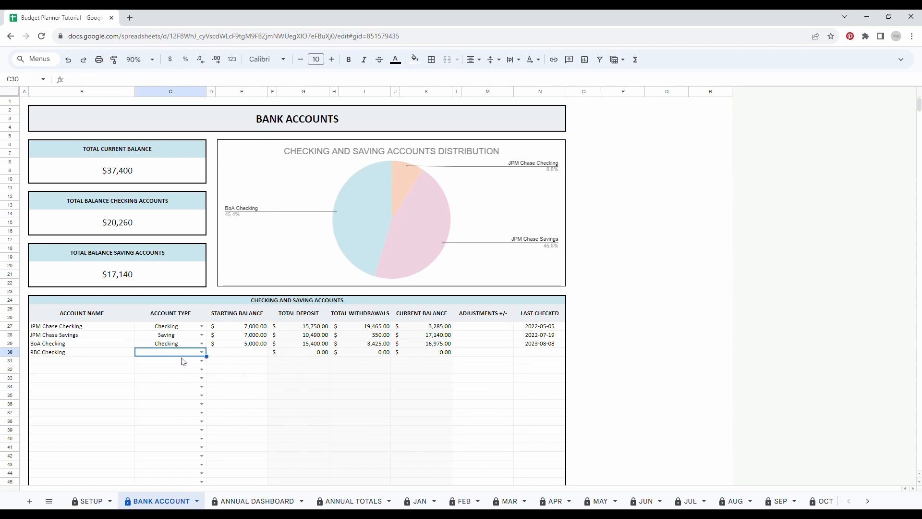
left_click(202, 352)
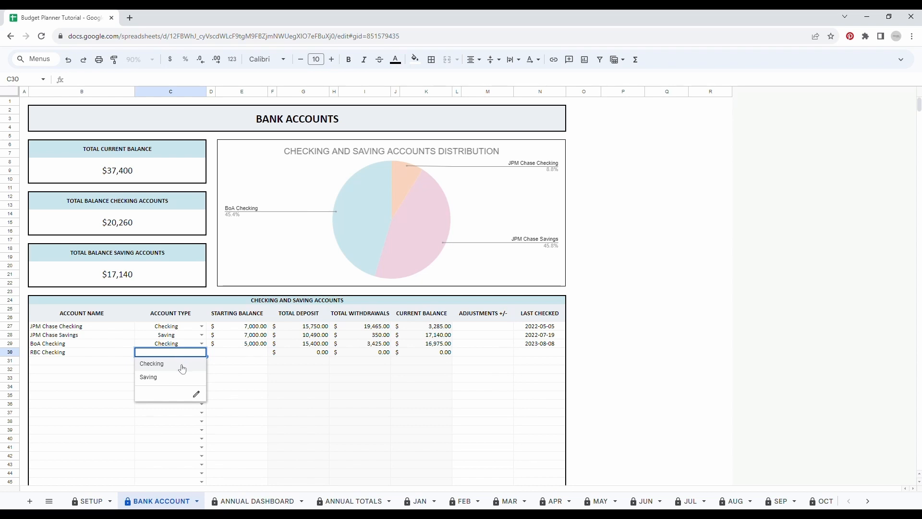
left_click(182, 368)
Enter a starting balance of 2500 for the RBC Checking account and check its row up to the current balance
left_click(262, 355)
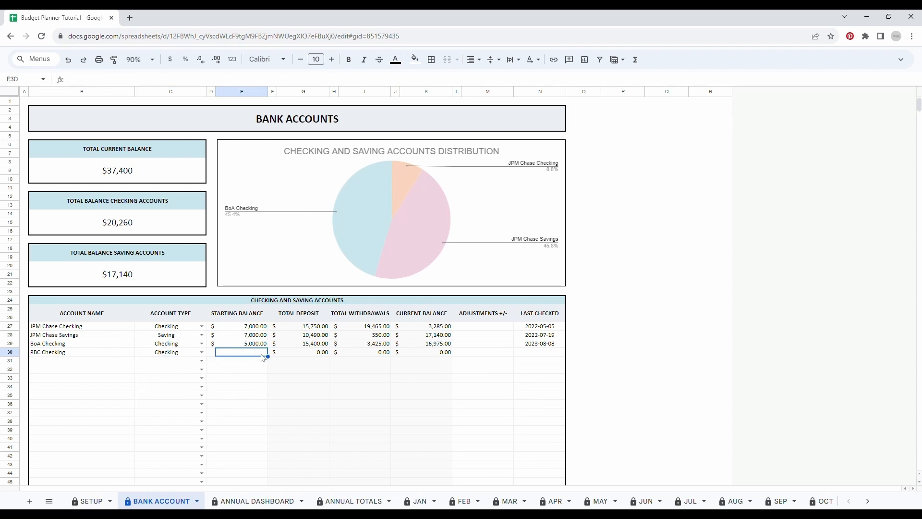
type("2500")
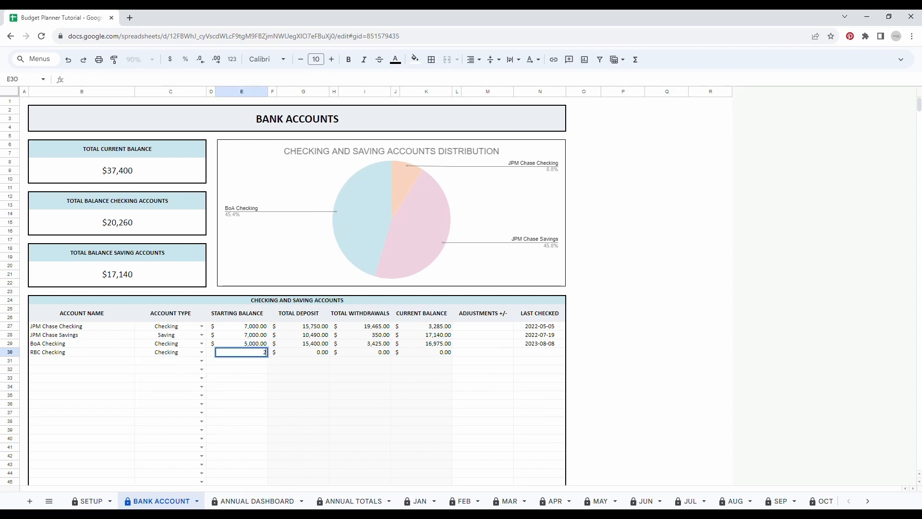
key("Tab")
key("Tab")
key("Tab")
key("Tab")
key("Tab")
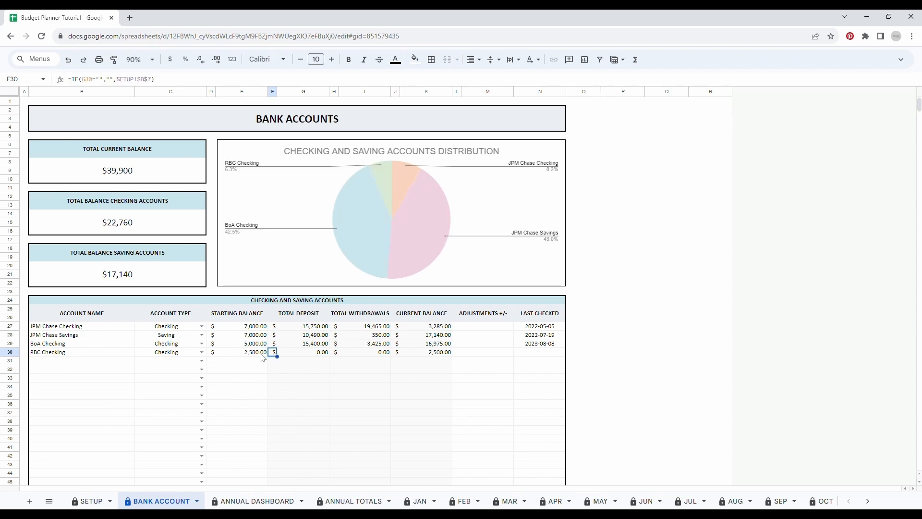
key("Left")
key("Left")
key("Left")
key("Right")
key("Right")
key("Right")
key("Right")
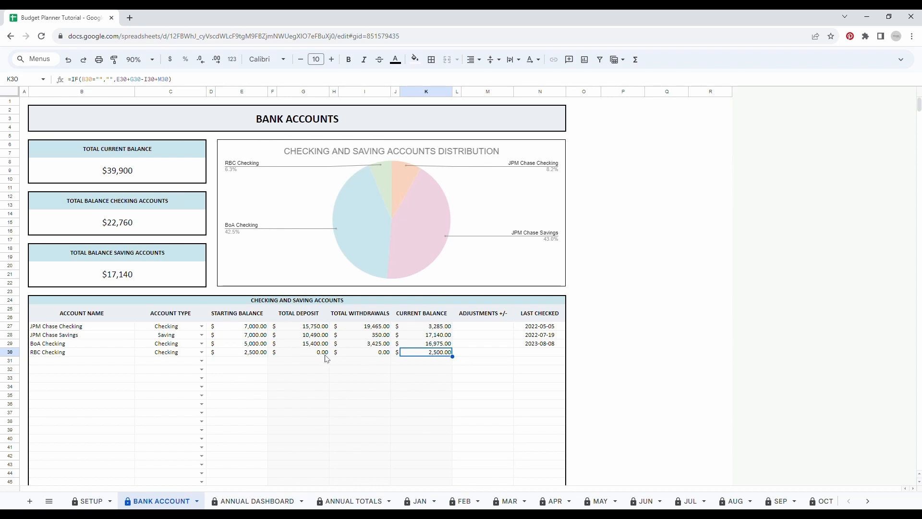
Set the last checked date of the RBC Checking account to 2023-10-07
double_click(541, 353)
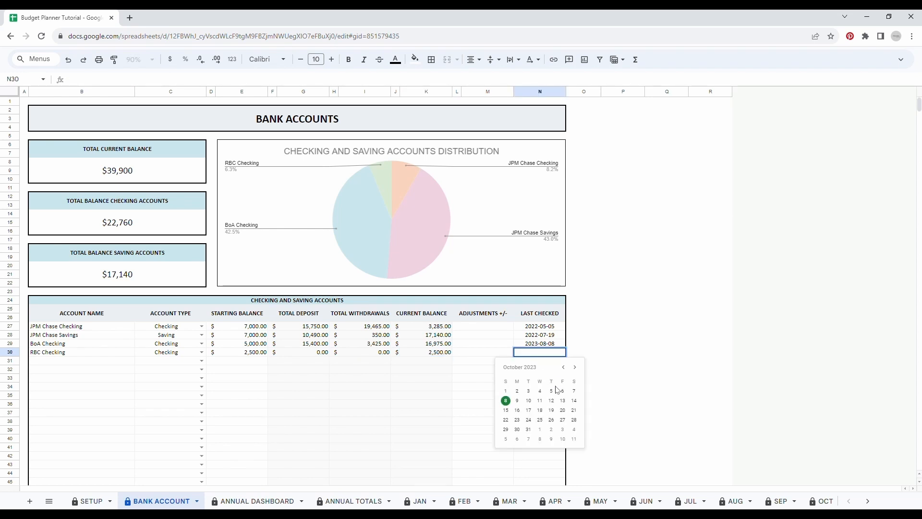
key("Down")
key("Down")
key("Down")
key("Down")
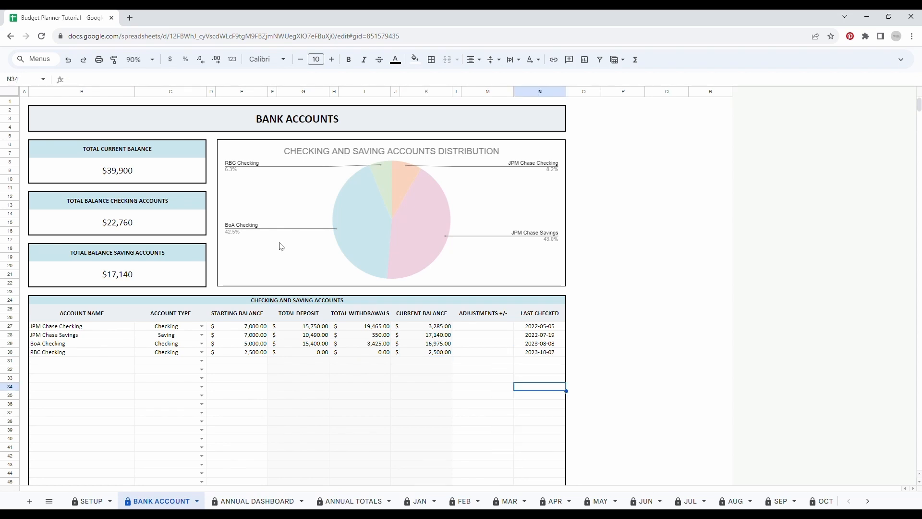
Add a new credit card in the first empty row of the credit card accounts table, named Visa plus the cardholder's first name
scroll(279, 244, "down", 10)
scroll(281, 246, "down", 2)
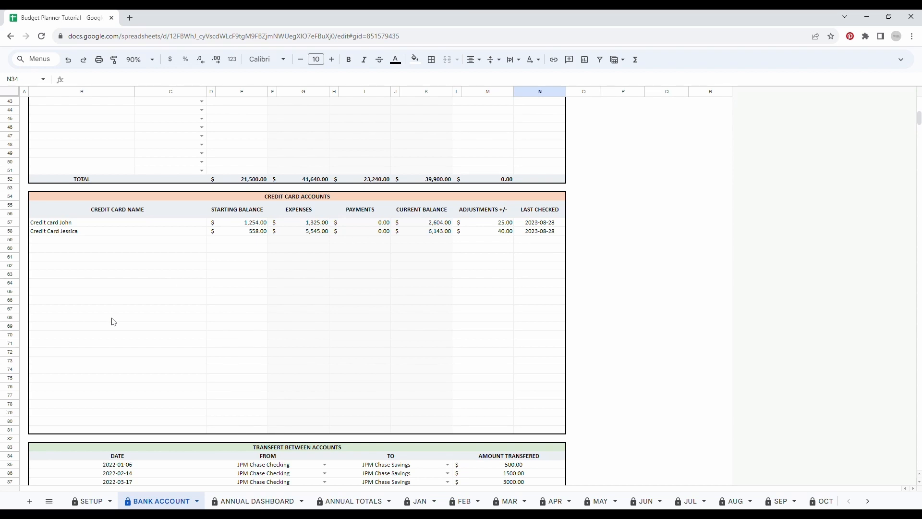
left_click(101, 241)
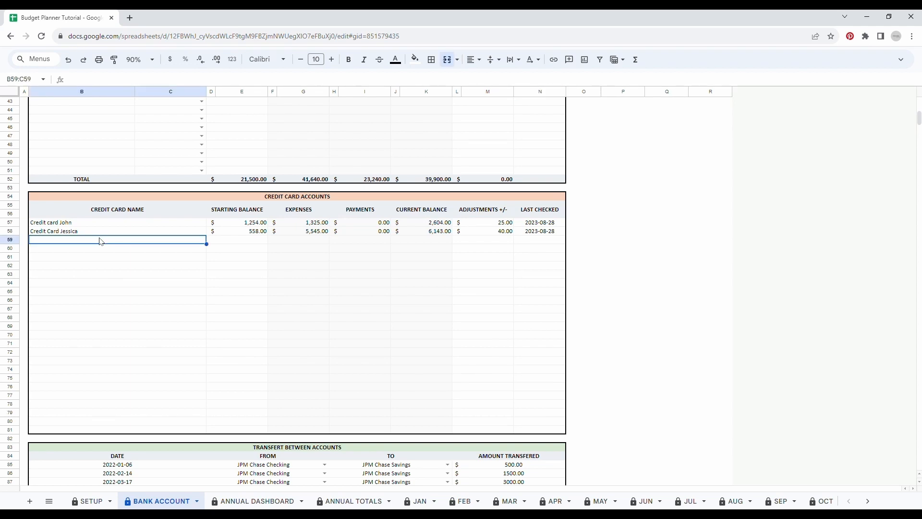
type("Visa Jessica")
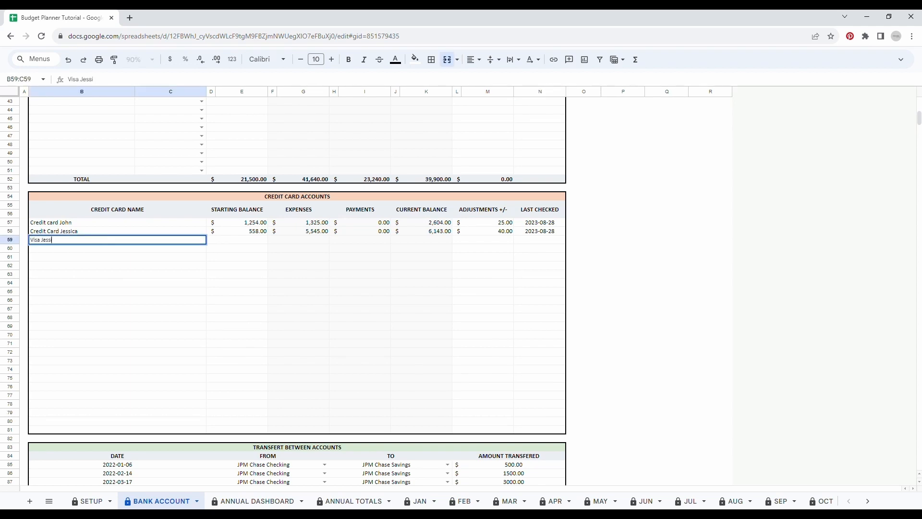
left_click(118, 281)
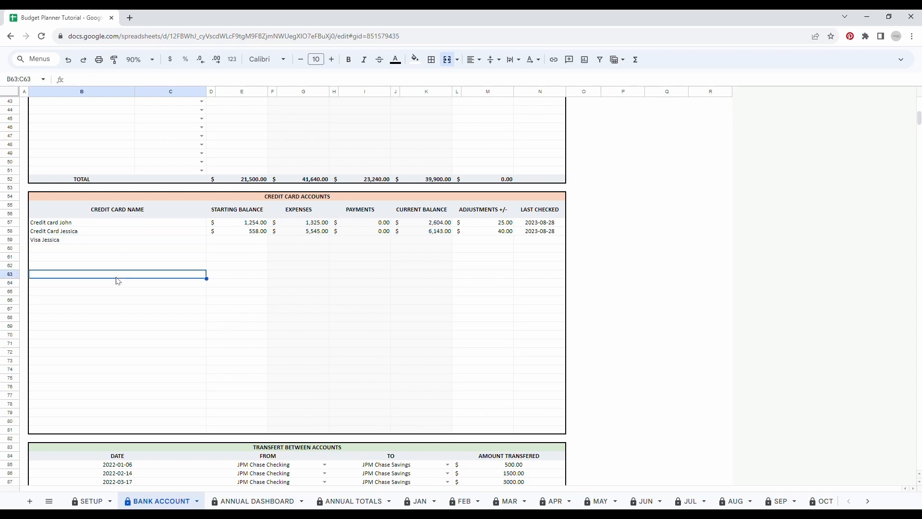
Enter a starting balance of 450 for the new Visa card and check its expenses, payments and current balance cells
left_click(239, 243)
type("450")
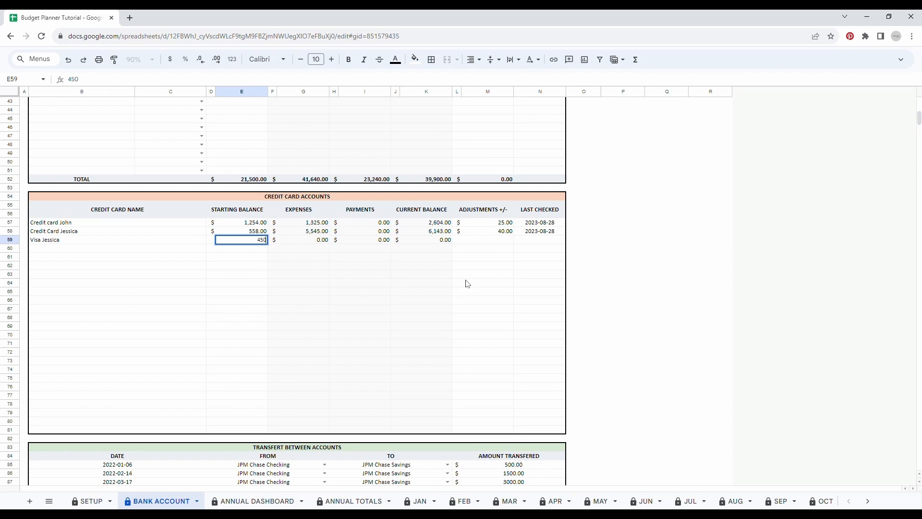
left_click(505, 276)
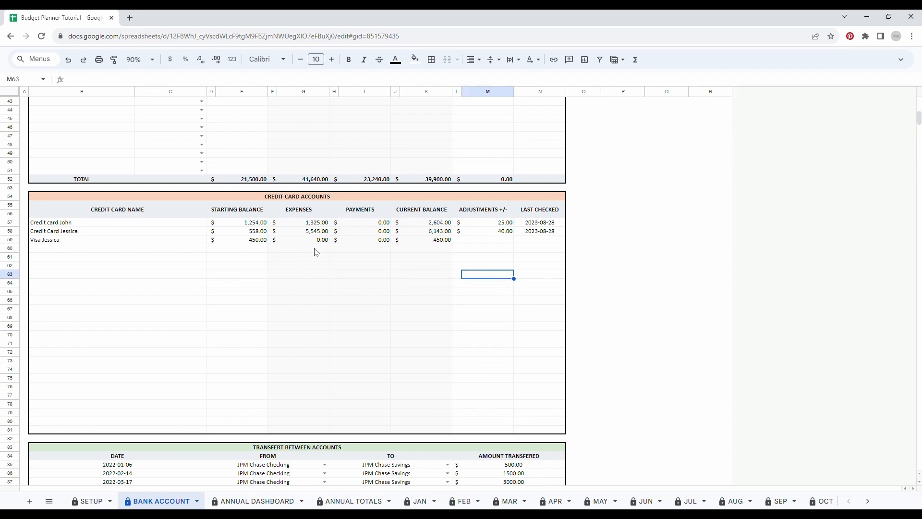
left_click_drag(302, 240, 429, 305)
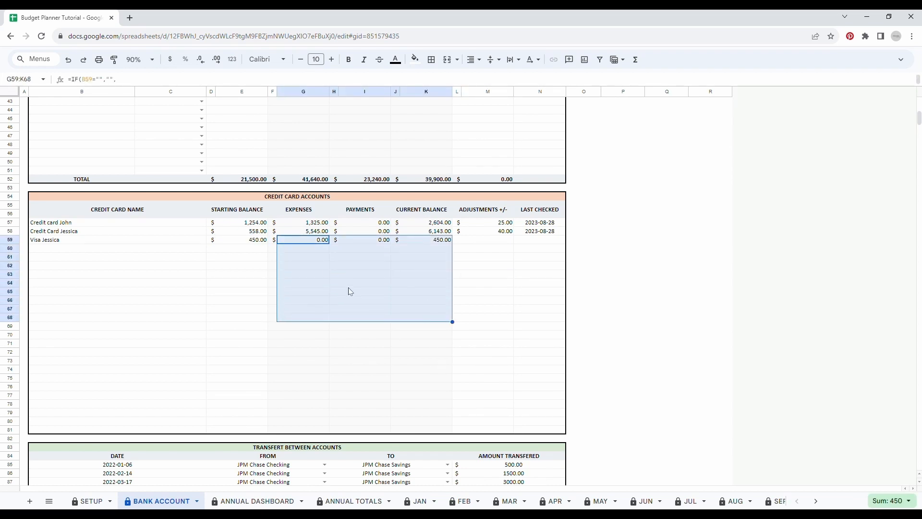
Set the last checked date of the new Visa card to 2023-10-07
left_click(504, 276)
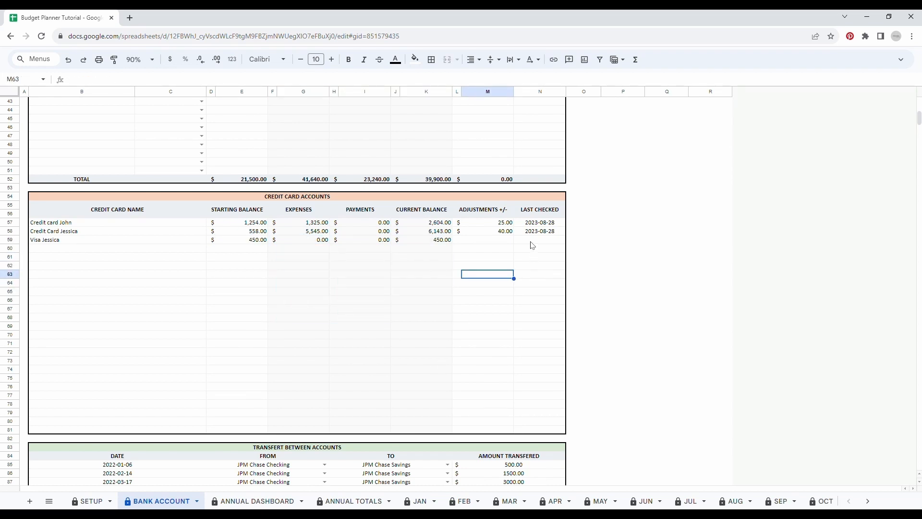
double_click(531, 242)
left_click(574, 279)
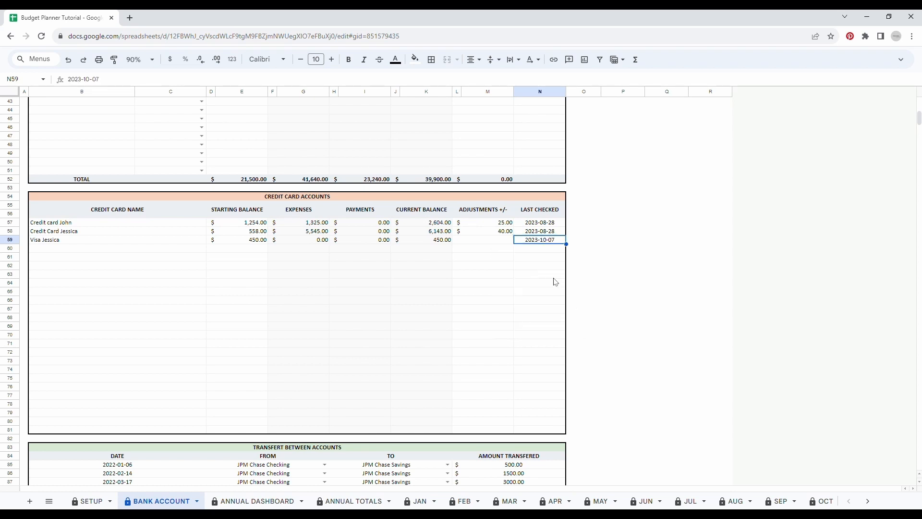
left_click(536, 277)
Review the date, from, to and amount columns of the table of transfers between accounts
scroll(274, 300, "down", 1)
scroll(283, 279, "down", 8)
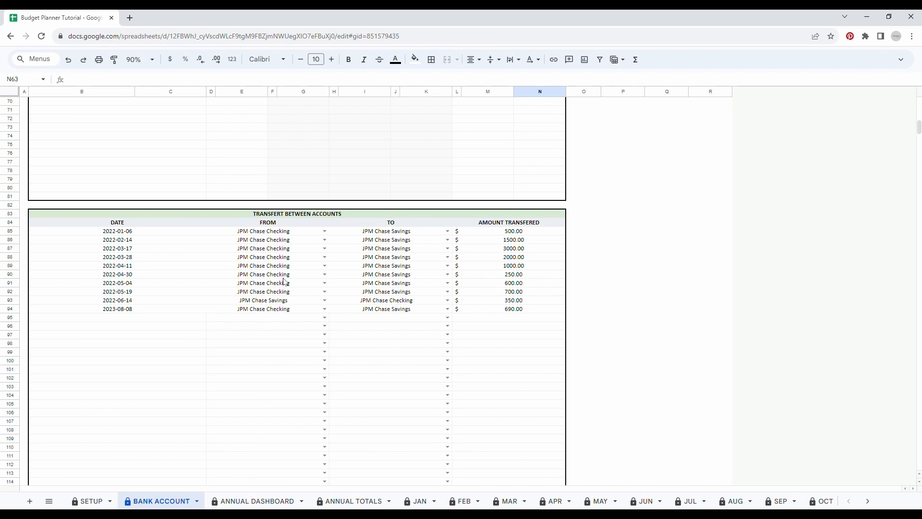
left_click(115, 249)
left_click_drag(265, 249, 301, 370)
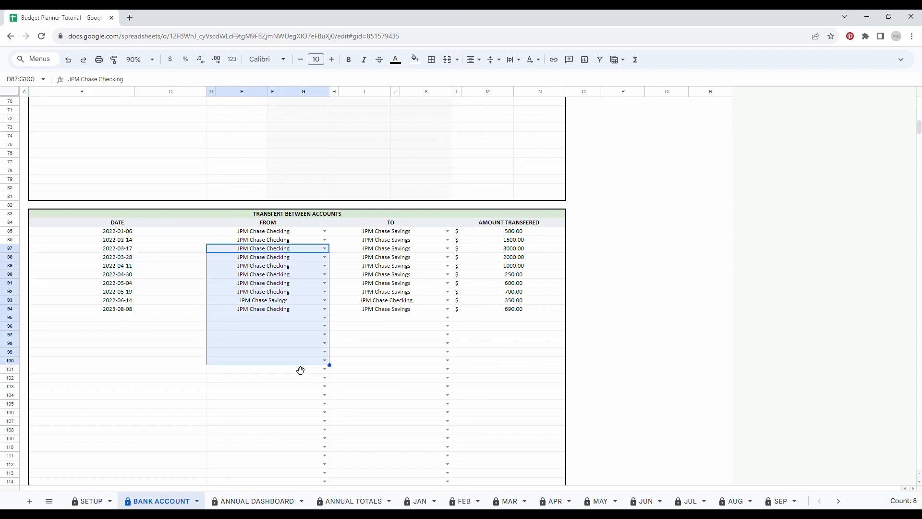
left_click_drag(394, 266, 394, 384)
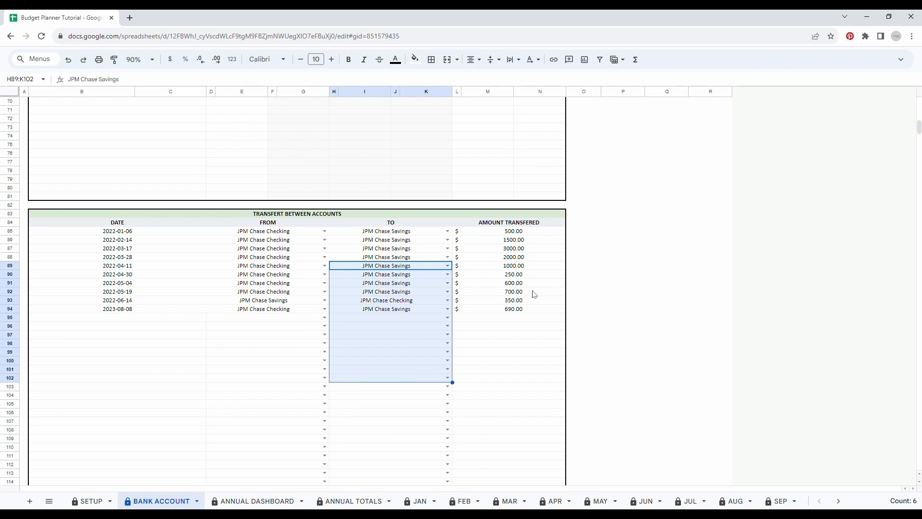
left_click_drag(528, 267, 535, 367)
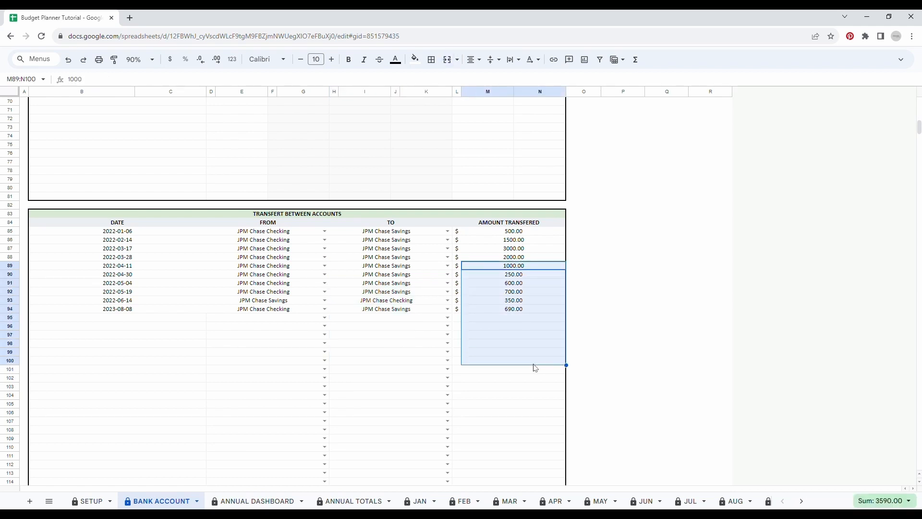
Add a transfer dated 2023-10-07 from RBC Checking in the first empty row of the transfers table
left_click(108, 326)
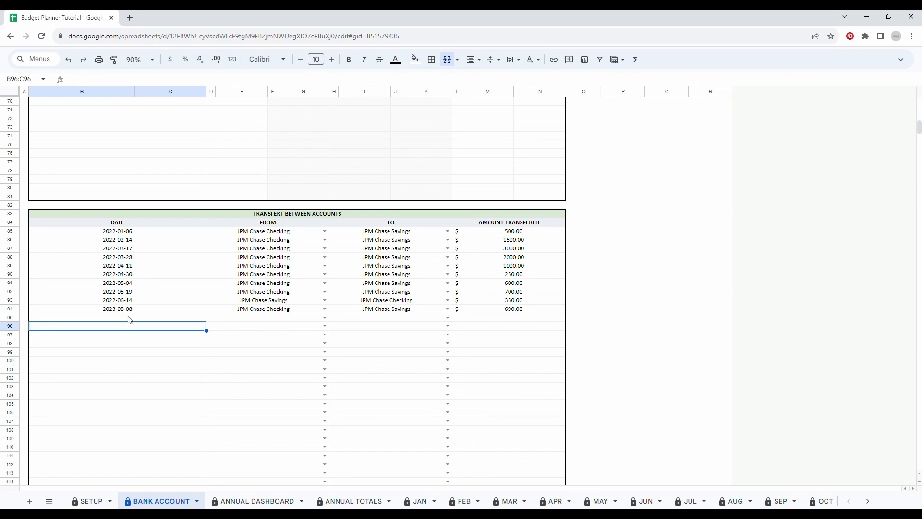
double_click(129, 320)
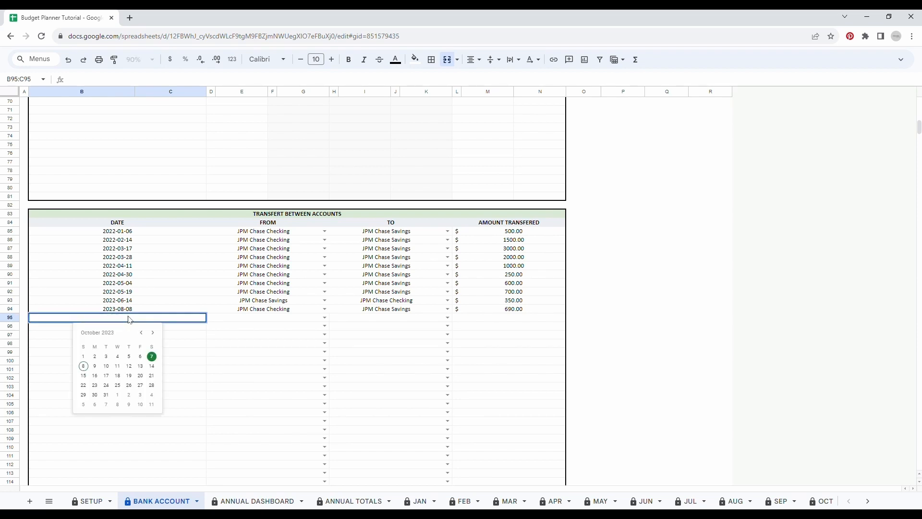
left_click(160, 360)
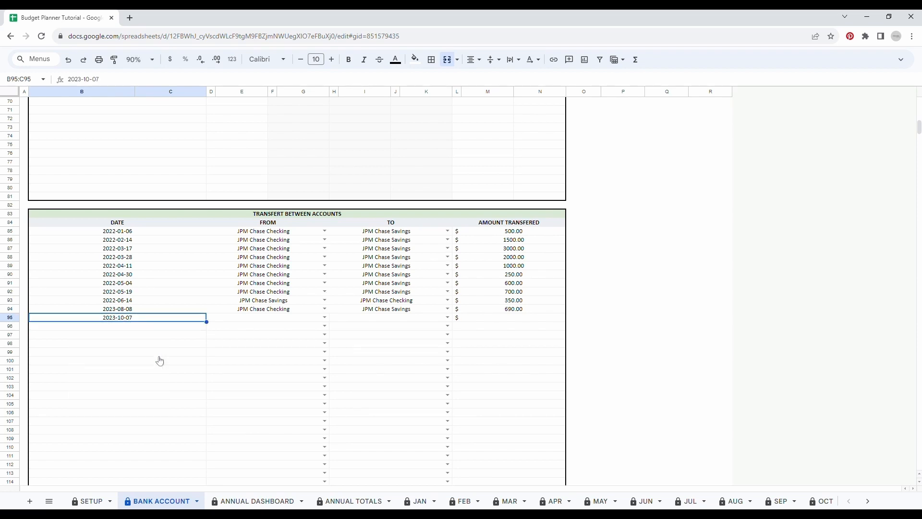
left_click(325, 317)
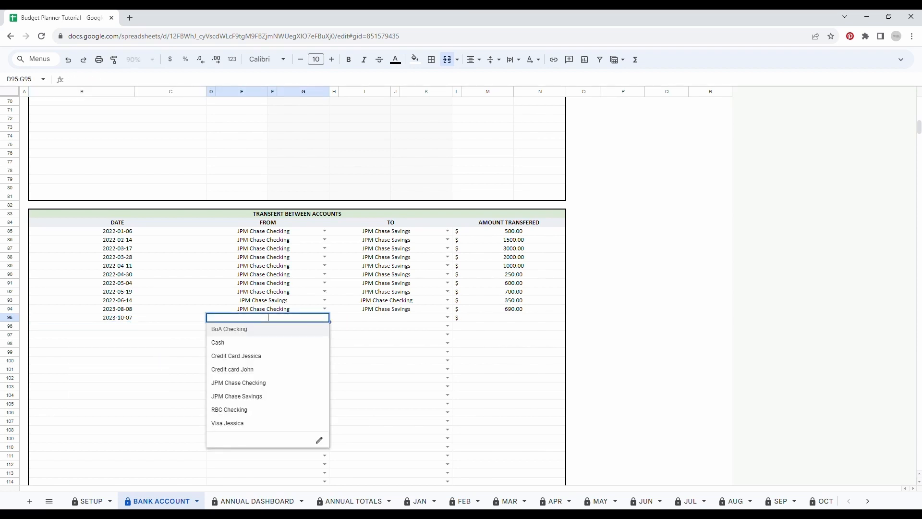
left_click(231, 417)
Set the new transfer's destination to the second card listed under credit card accounts and its amount to 500
left_click(417, 317)
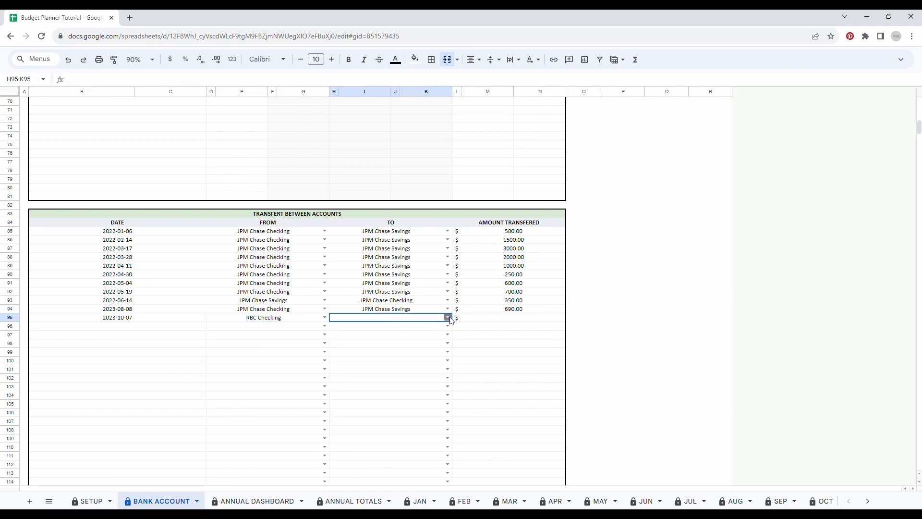
left_click(447, 318)
left_click(365, 355)
left_click(531, 320)
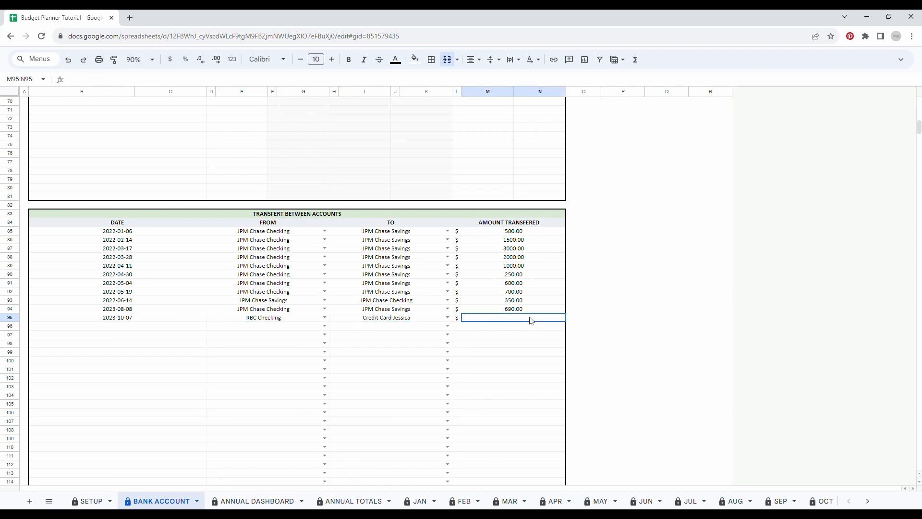
type("500")
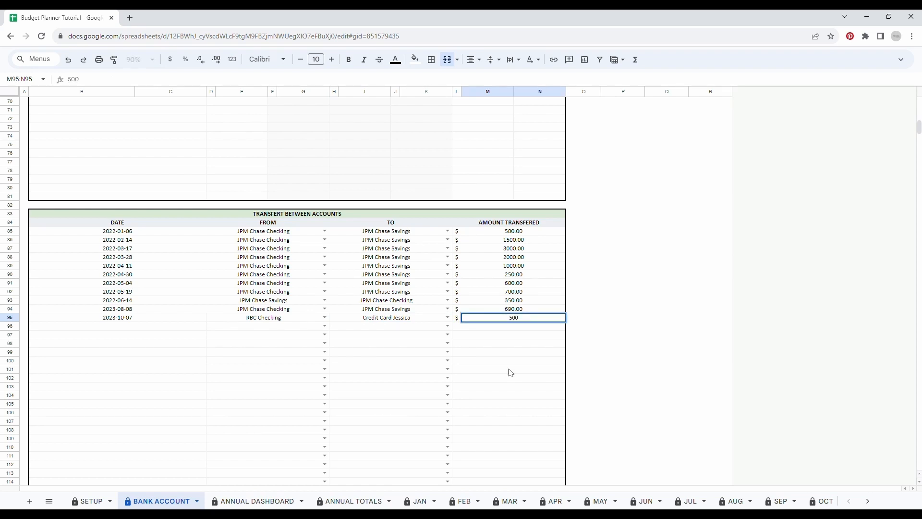
left_click(512, 373)
Open the annual dashboard sheet and look over its budget summary, charts and the start of the sinking funds summary
key("ctrl+shift+Page_Down")
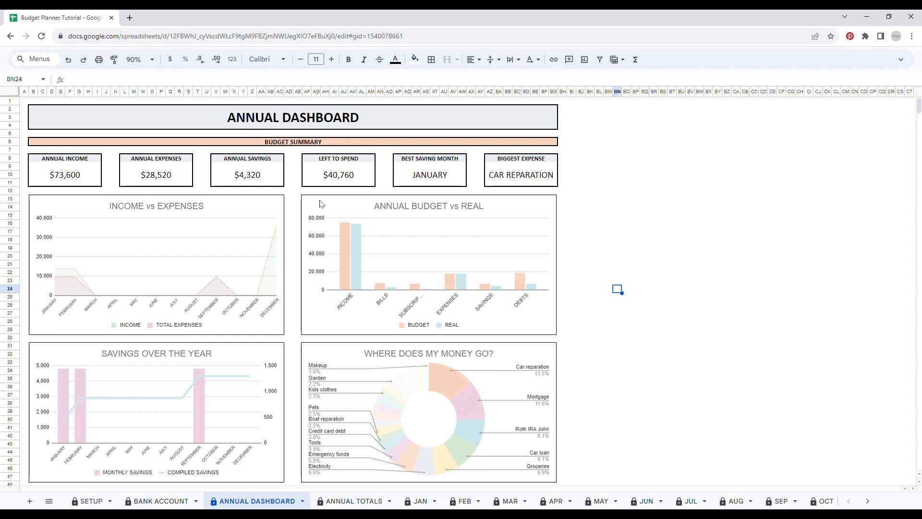
scroll(294, 244, "down", 1)
scroll(294, 243, "down", 1)
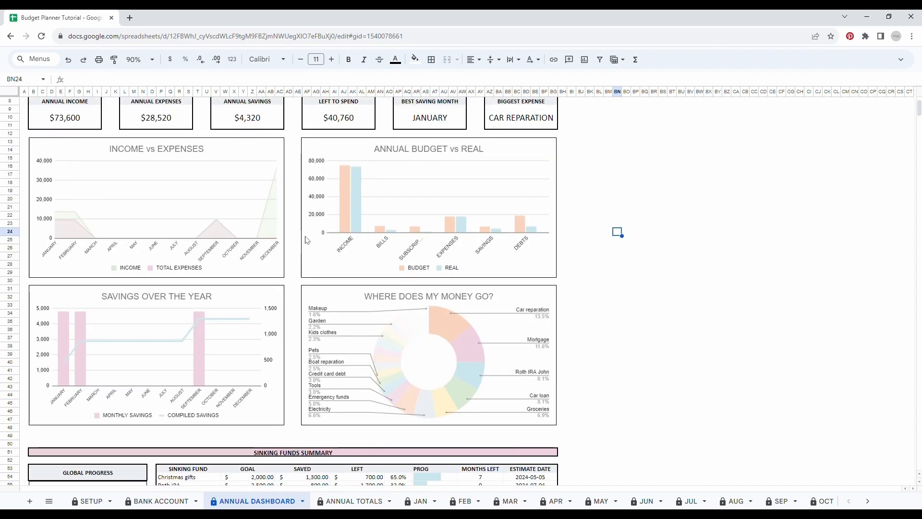
scroll(306, 240, "up", 2)
Open the annual totals sheet and review its monthly totals, income and total expenses tables
key("ctrl+Page_Down")
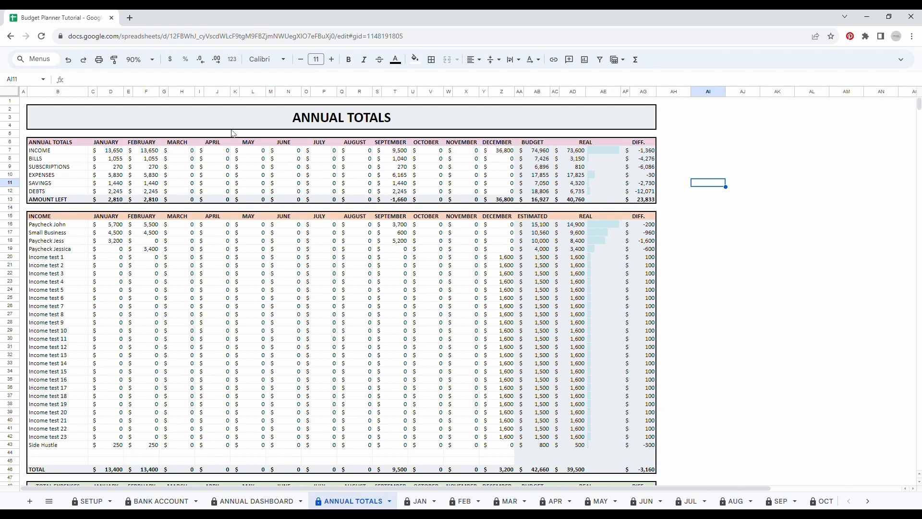
left_click_drag(146, 208, 361, 339)
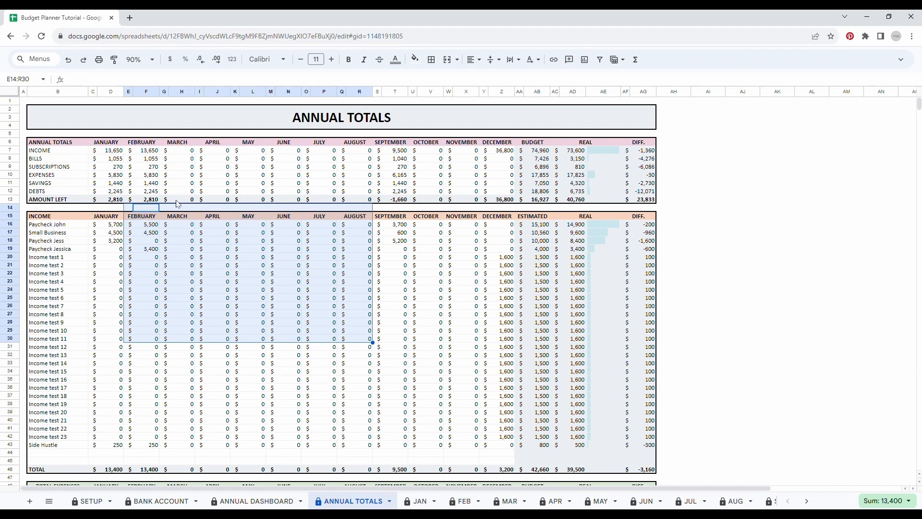
left_click(217, 191)
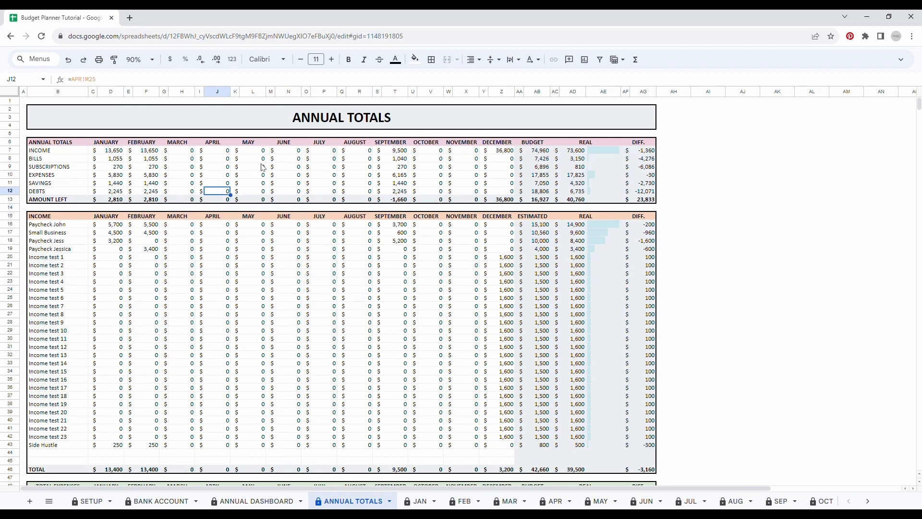
scroll(216, 288, "down", 10)
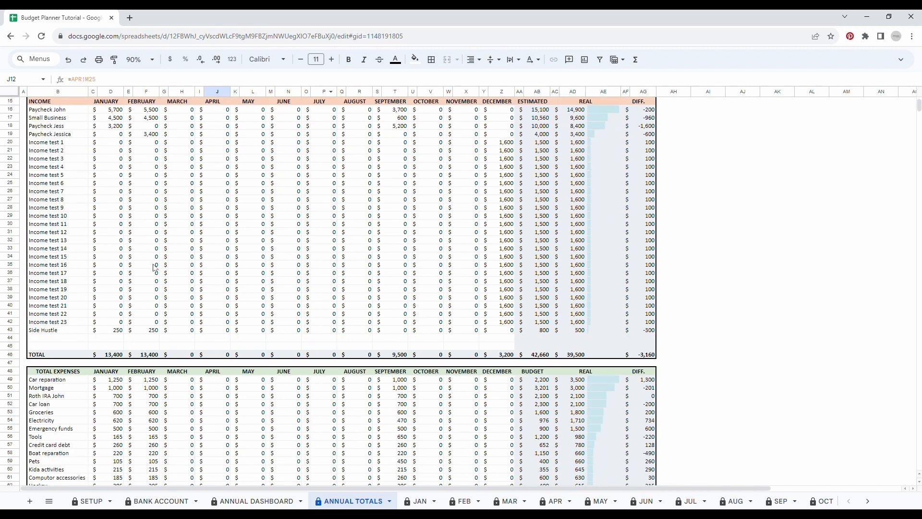
Open the January sheet and examine its total boxes, budget summary, real income amounts, and left to spend and left to budget figures
key("ctrl+Page_Down")
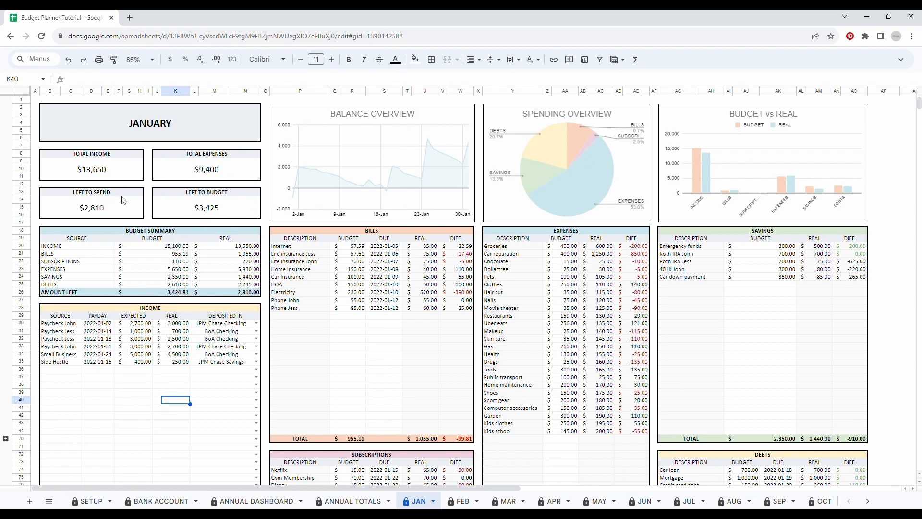
left_click_drag(106, 170, 212, 207)
left_click(133, 229)
left_click_drag(134, 232, 142, 288)
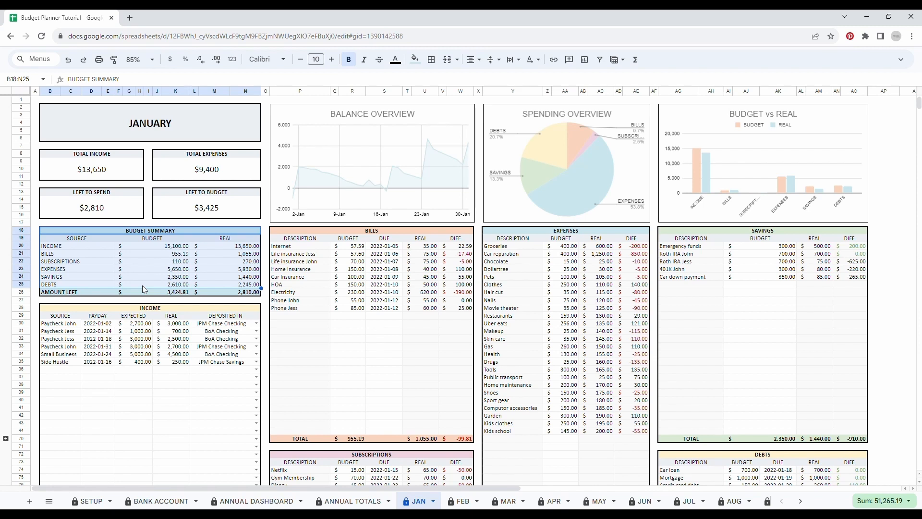
left_click(170, 356)
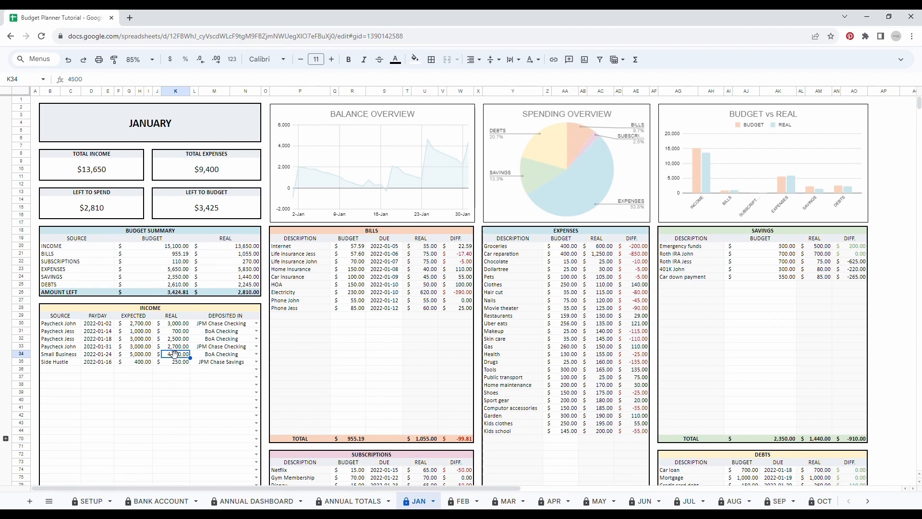
left_click_drag(110, 207, 232, 207)
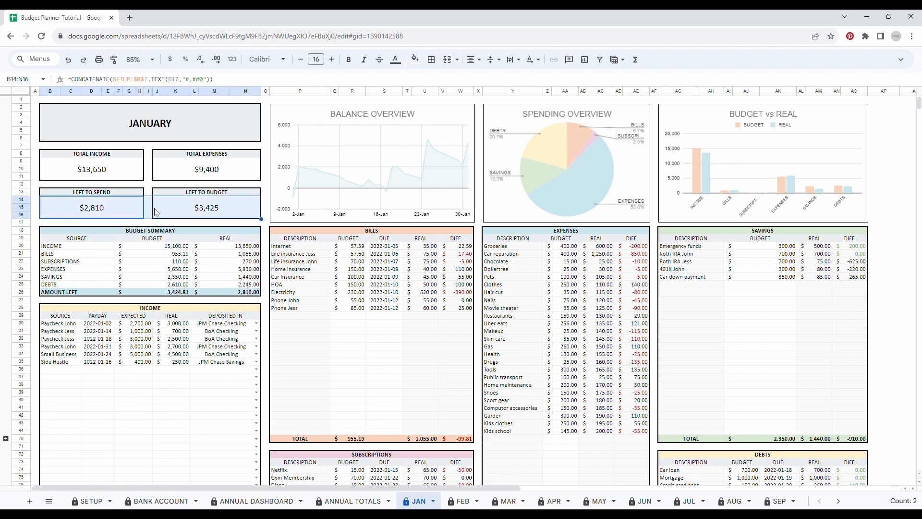
left_click(118, 212)
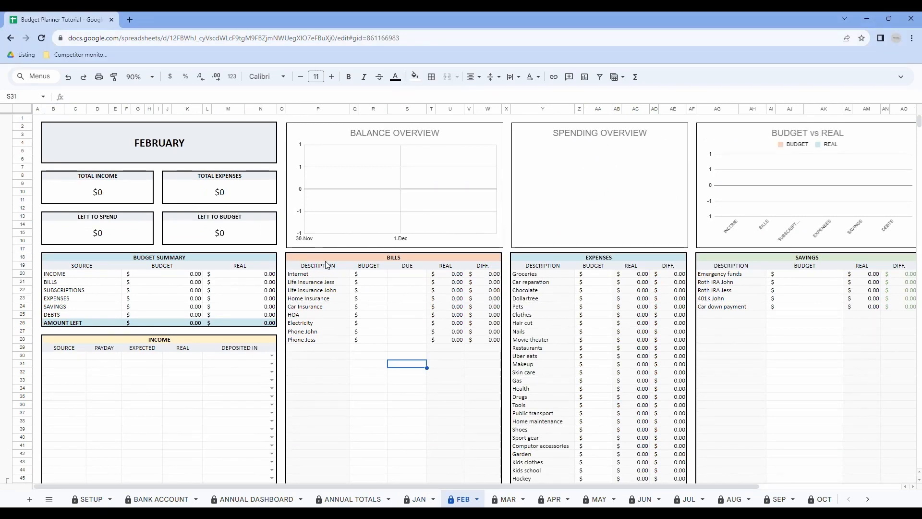
Examine the category lists for bills, expenses, subscriptions, savings and debts on the February sheet
scroll(609, 283, "down", 5)
scroll(613, 286, "up", 5)
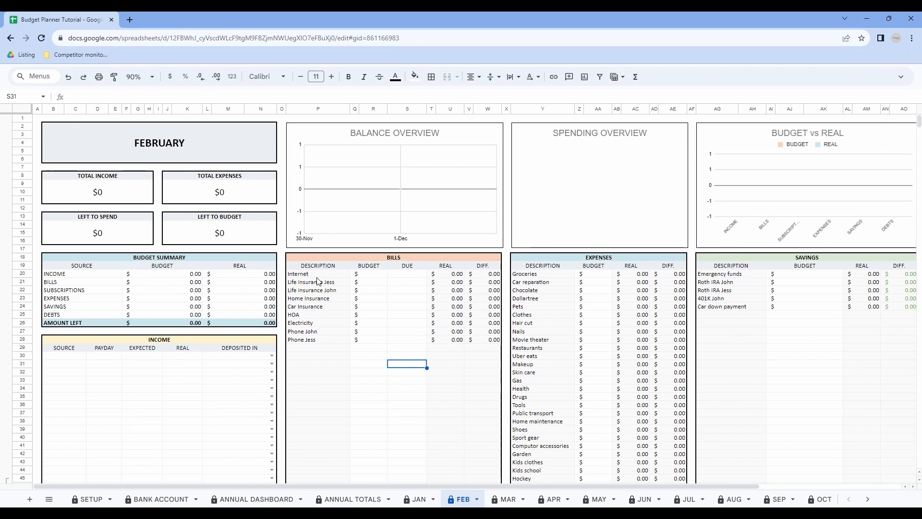
left_click_drag(317, 274, 318, 372)
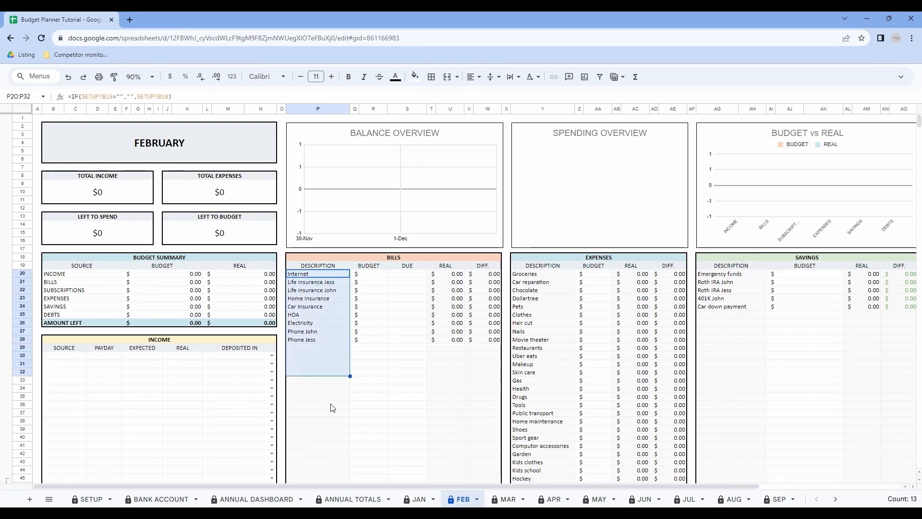
left_click_drag(543, 282, 529, 437)
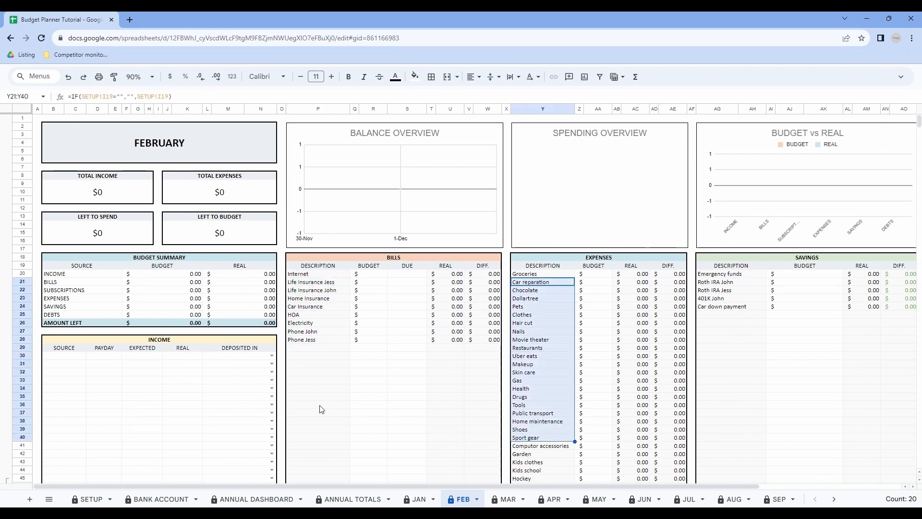
left_click(318, 380)
scroll(542, 308, "down", 7)
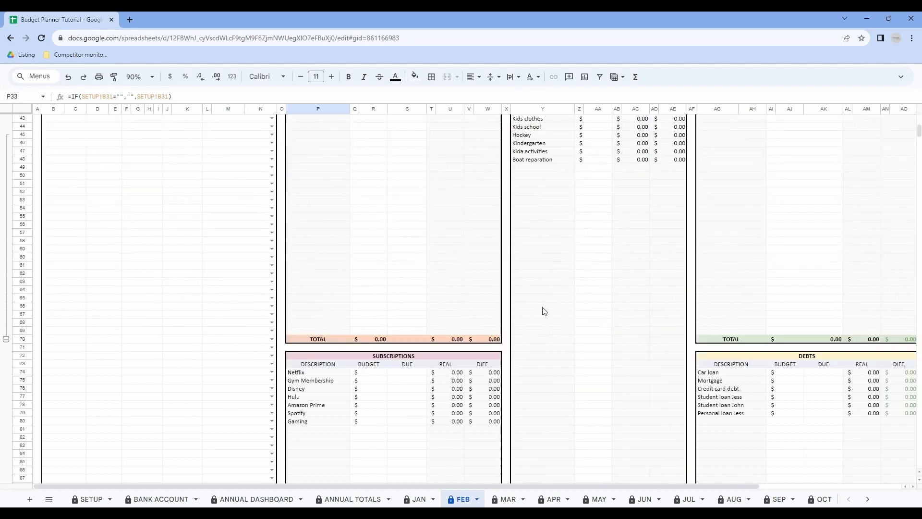
scroll(542, 308, "up", 7)
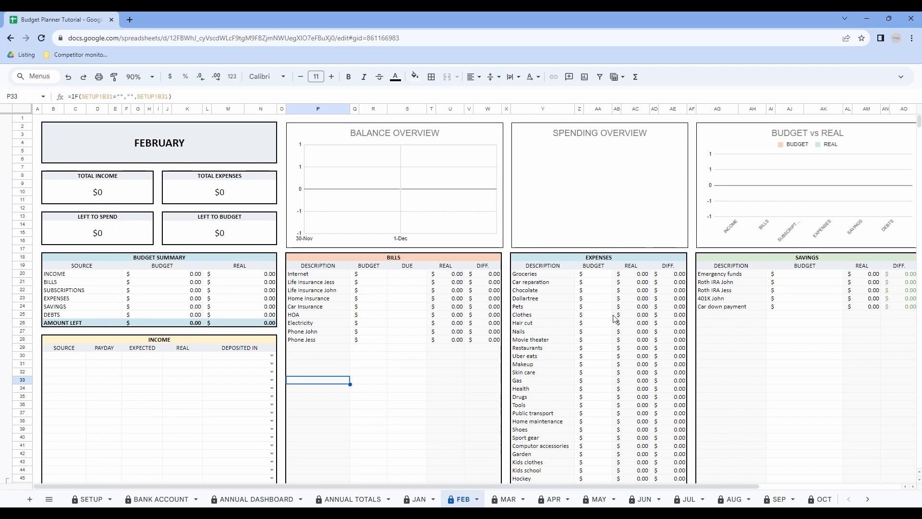
Review the February income table's source, payday, expected, real and deposited-in columns, then select its first source cell
left_click_drag(67, 357, 229, 438)
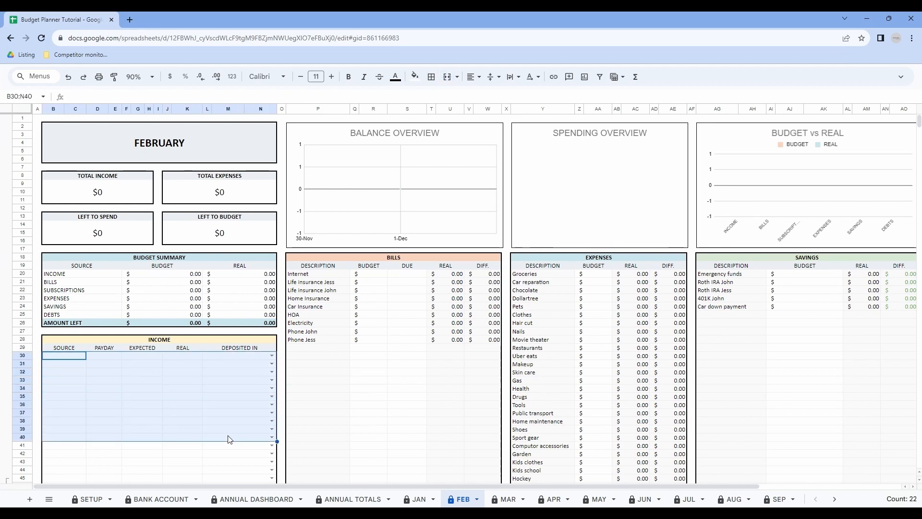
left_click_drag(64, 358, 67, 454)
left_click(110, 357)
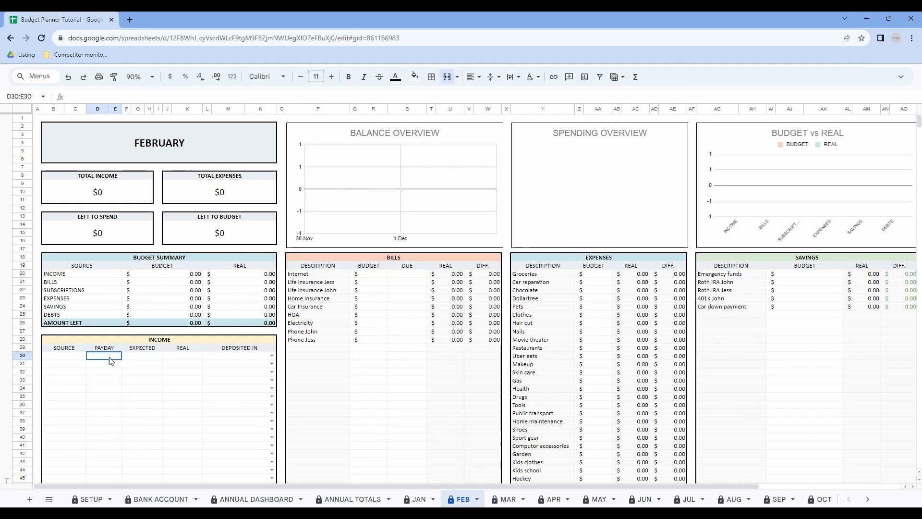
left_click_drag(110, 358, 111, 461)
left_click_drag(140, 356, 143, 450)
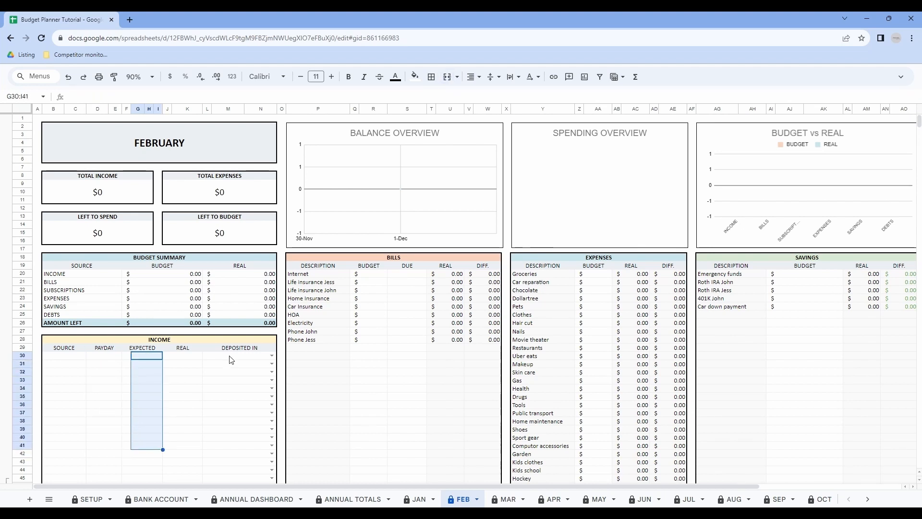
left_click_drag(231, 360, 240, 454)
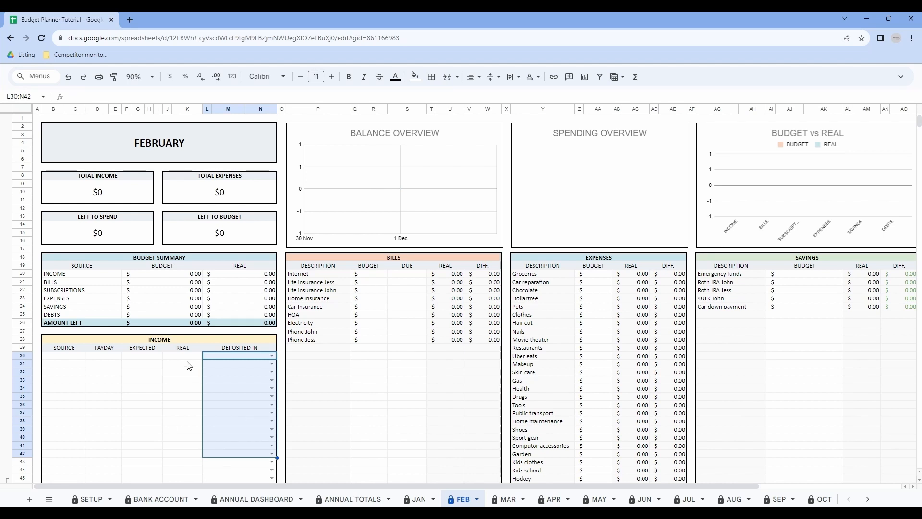
left_click_drag(187, 396, 178, 465)
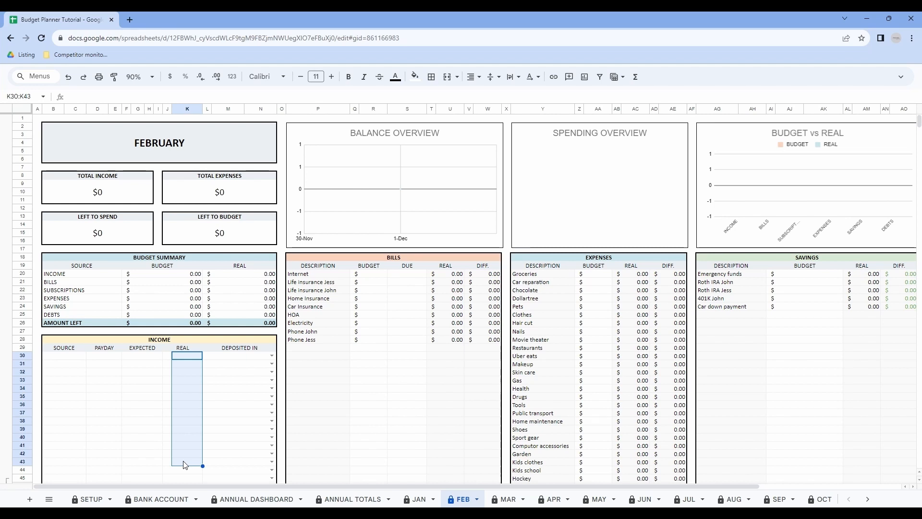
left_click(55, 357)
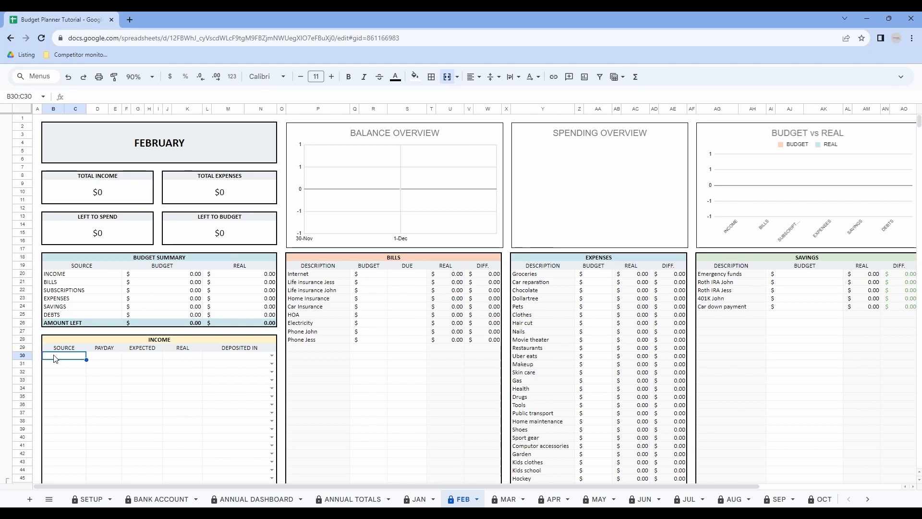
Add the first earner's paycheck to the February income table with the payday 2022-02-01
type("Paycheck John")
key("Tab")
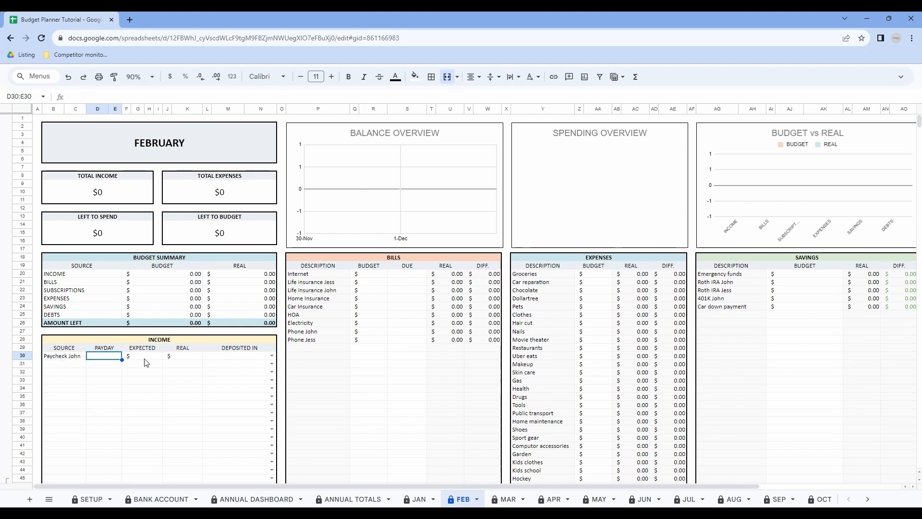
key("Return")
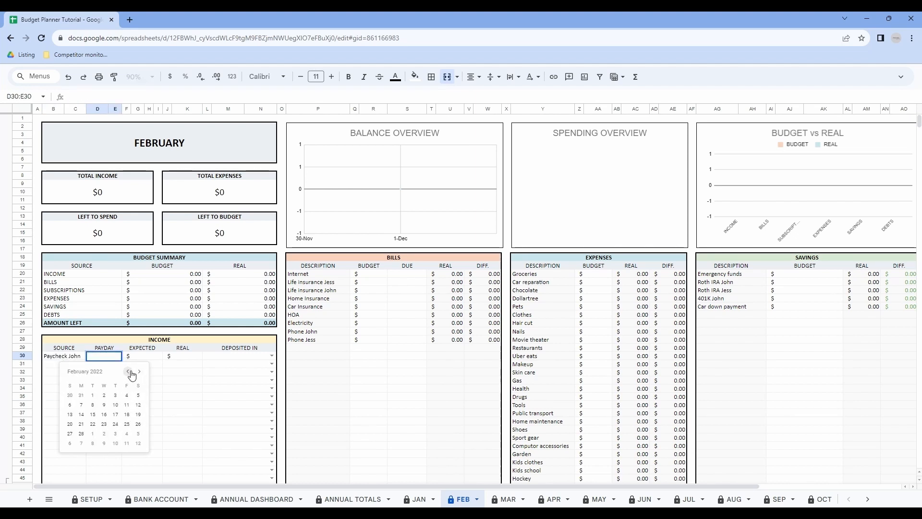
left_click(93, 395)
Add three more paycheck sources below the first income row, alternating between the second and the first earner
left_click(72, 366)
type("Paycheck Jessic")
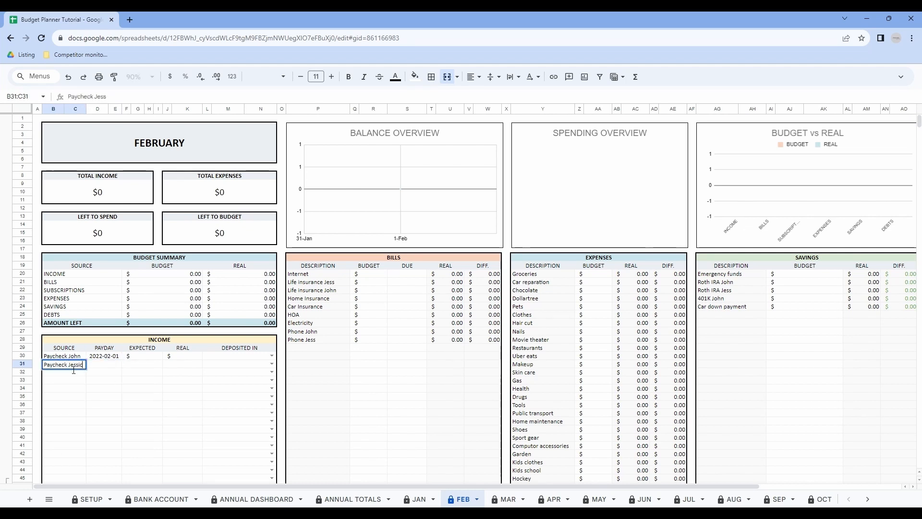
type("a")
key("Return")
type("Paych")
key("BackSpace")
key("BackSpace")
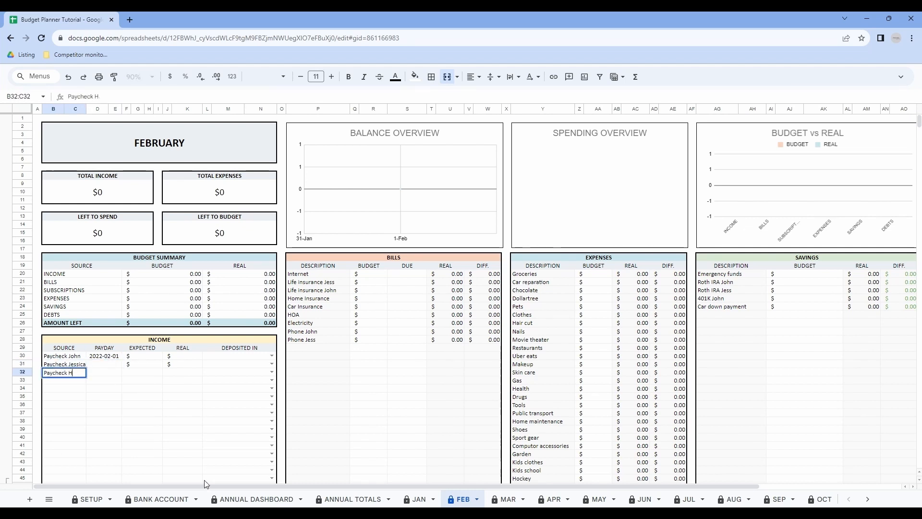
key("Return")
type("Paycheck Jessica")
key("Return")
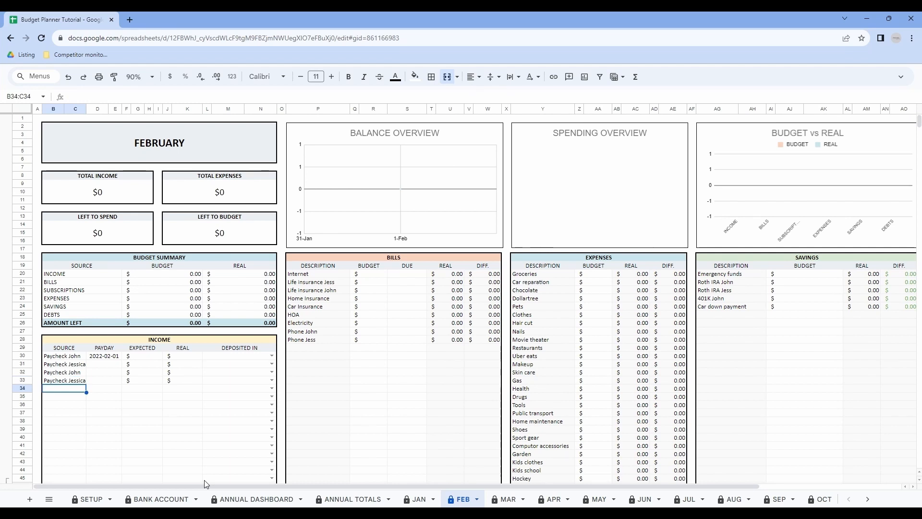
Add Small Business and Side Hustle as the last two February income sources
type("Small Business")
key("Return")
type("Side Hustle")
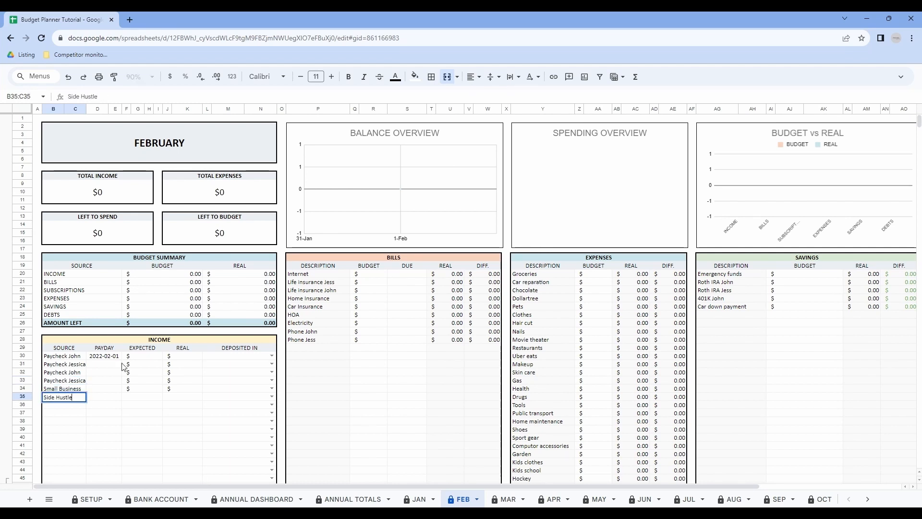
Set the paydays of the remaining income sources, in order, to 2022-02-08, 2022-02-15, 2022-02-22, 2022-02-09 and 2022-02-23
double_click(106, 365)
left_click(93, 414)
double_click(102, 372)
left_click(93, 431)
double_click(101, 381)
left_click(93, 449)
double_click(104, 388)
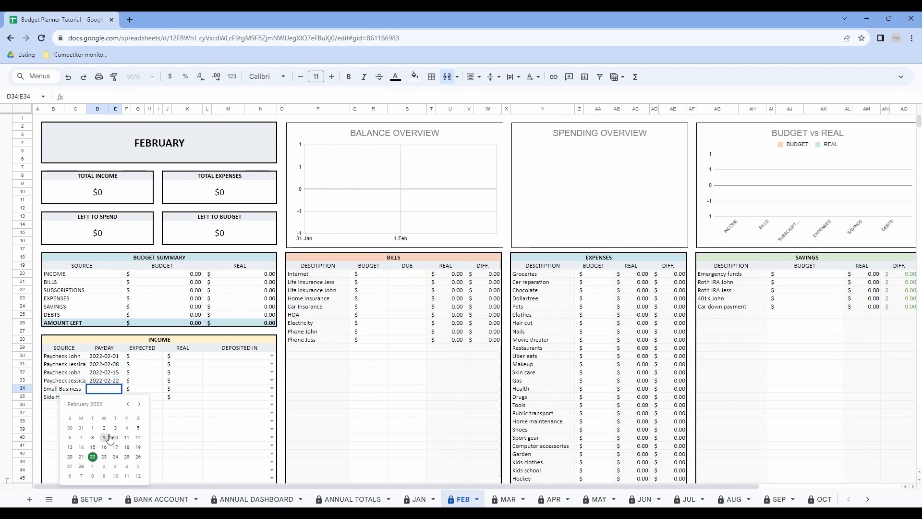
left_click(105, 437)
double_click(105, 397)
left_click(104, 465)
Enter the expected income amounts 2700, 1000, 3000 and 3000 for the paychecks, 5000 for Small Business and 400 for Side Hustle
left_click(146, 356)
type("2700")
left_click(128, 357)
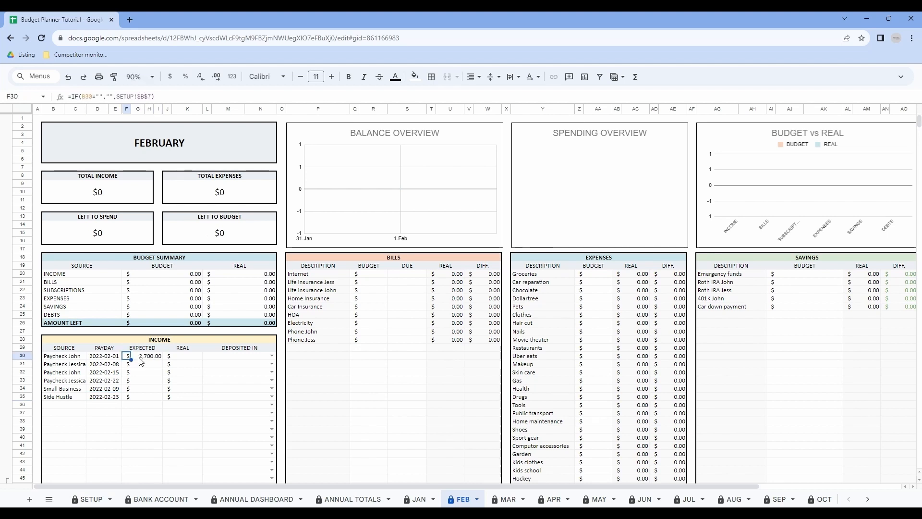
left_click(141, 361)
type("4000")
key("Return")
type("3000")
key("Return")
type("3000")
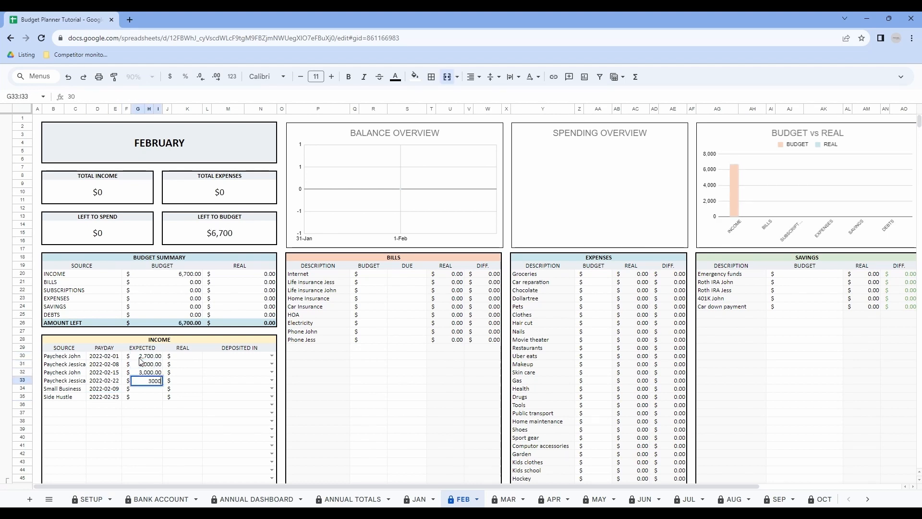
key("Return")
type("5000")
key("Return")
type("400")
Assign the first earner's paychecks to BMO Checking and the second earner's paychecks to BoA Checking as deposit accounts
left_click(277, 414)
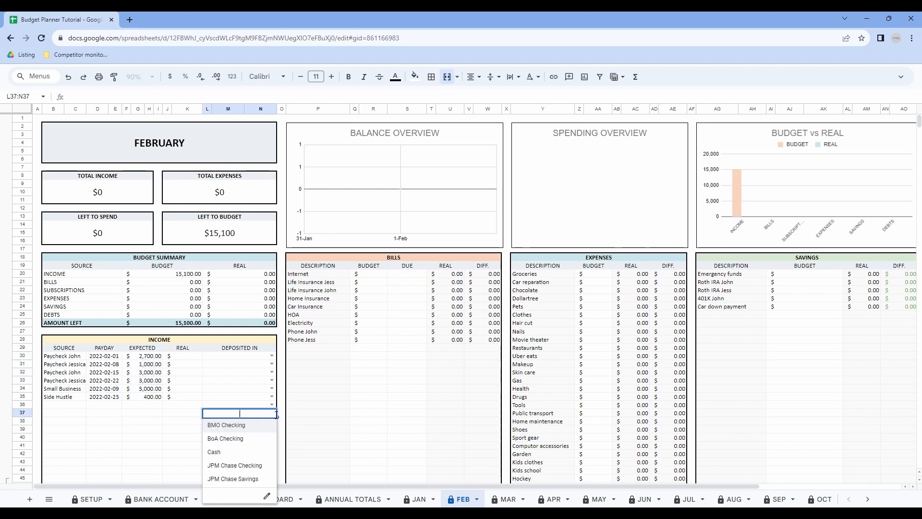
left_click(272, 356)
left_click(260, 371)
left_click(271, 364)
left_click(241, 388)
left_click(272, 372)
left_click(261, 386)
left_click(272, 381)
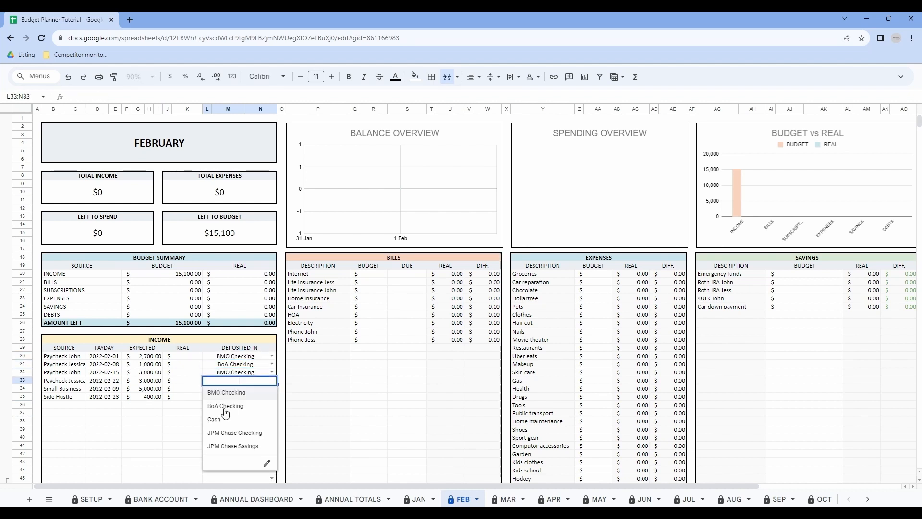
left_click(226, 407)
Set Small Business income to be deposited in JPM Chase Checking and Side Hustle in BMO Checking
left_click(272, 389)
left_click(251, 442)
left_click(272, 396)
left_click(235, 409)
left_click(105, 429)
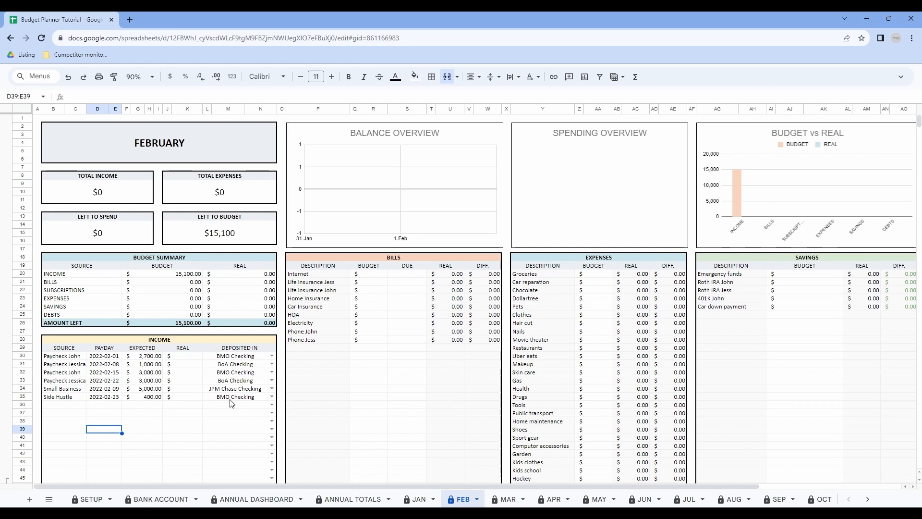
Examine the income table's real column and the bills table's description, budget and due columns
left_click_drag(187, 358, 184, 443)
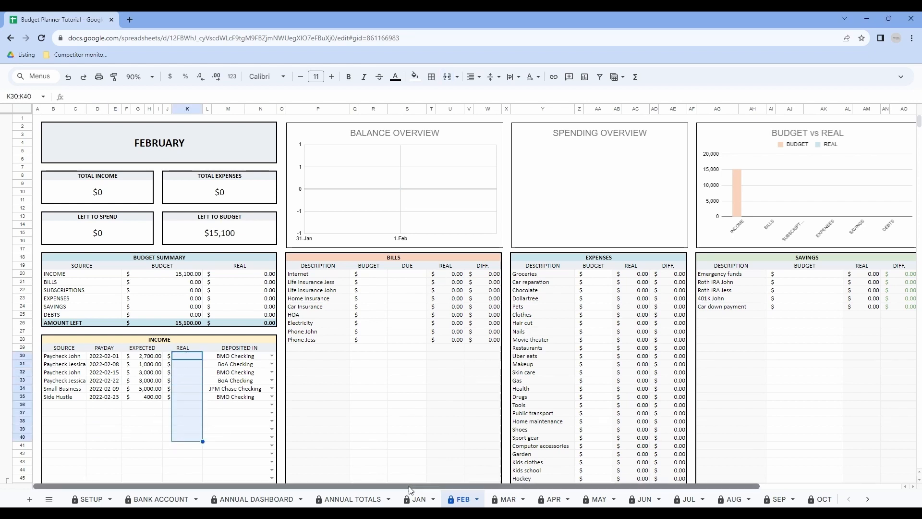
left_click_drag(409, 486, 472, 482)
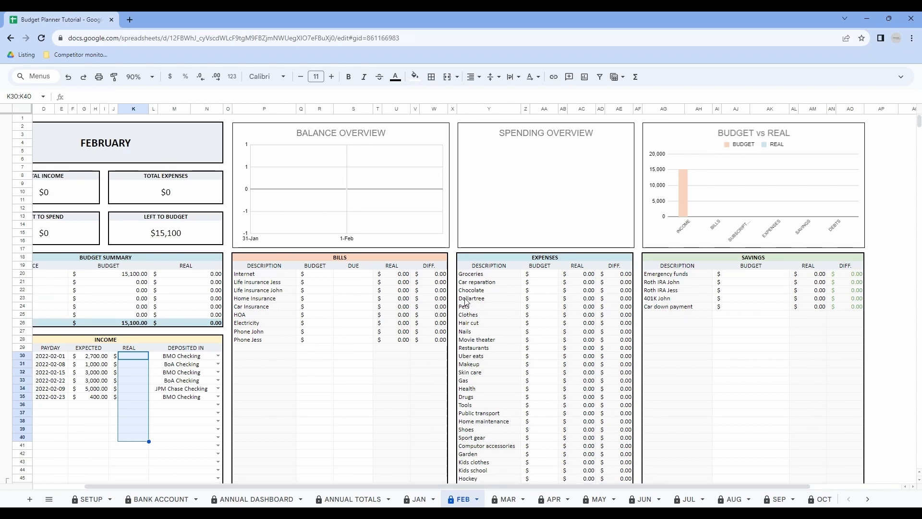
left_click_drag(260, 282, 261, 383)
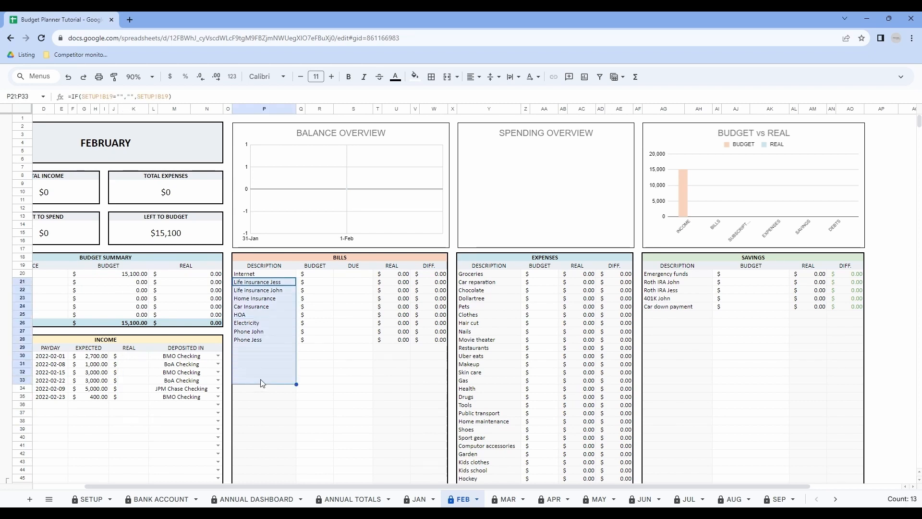
left_click_drag(317, 274, 315, 417)
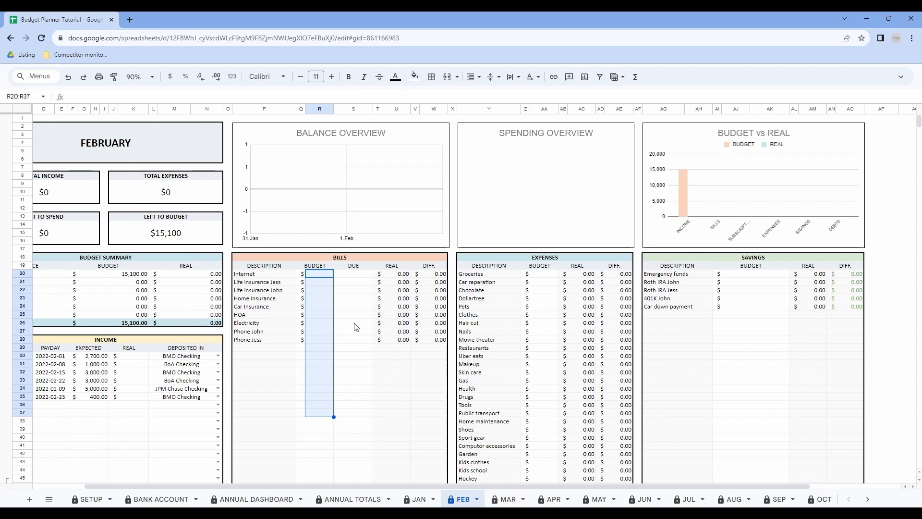
left_click_drag(354, 282, 368, 398)
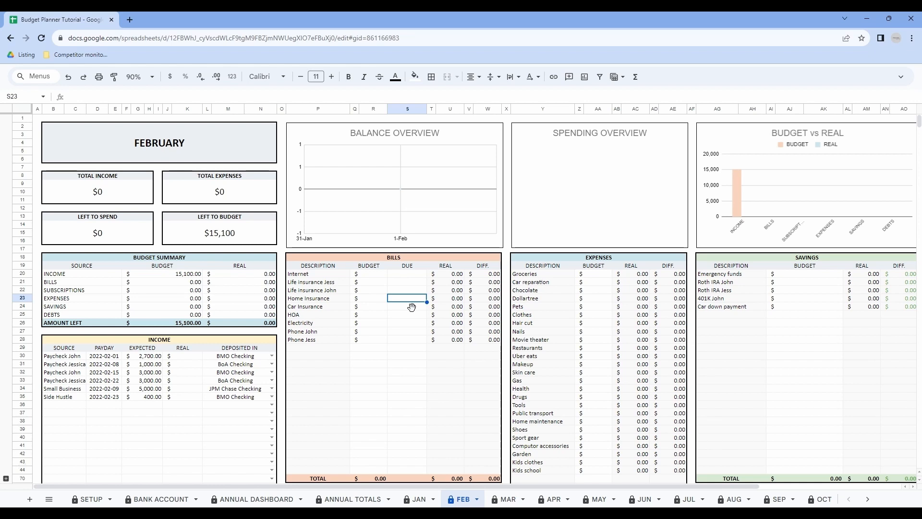
Expand the collapsed rows 45 to 69 on the February sheet, accepting the protection warning, and review the extra rows
left_click(7, 479)
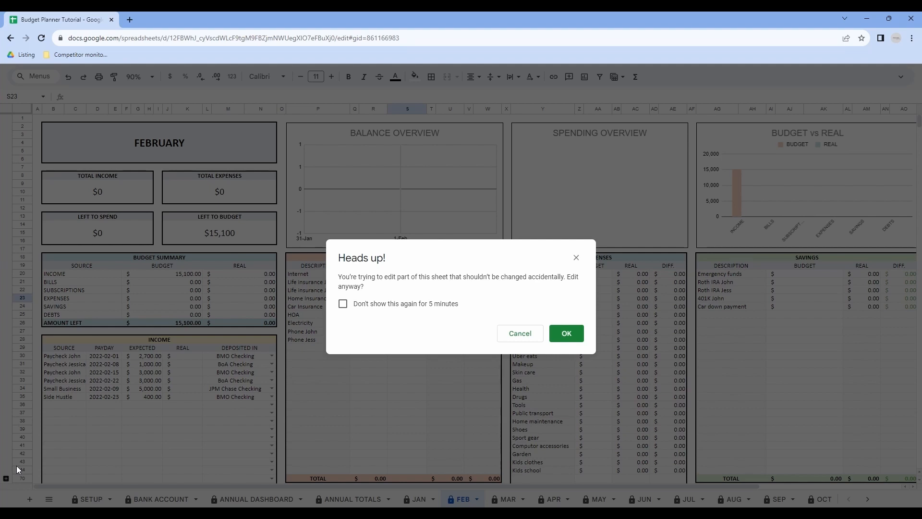
left_click(566, 334)
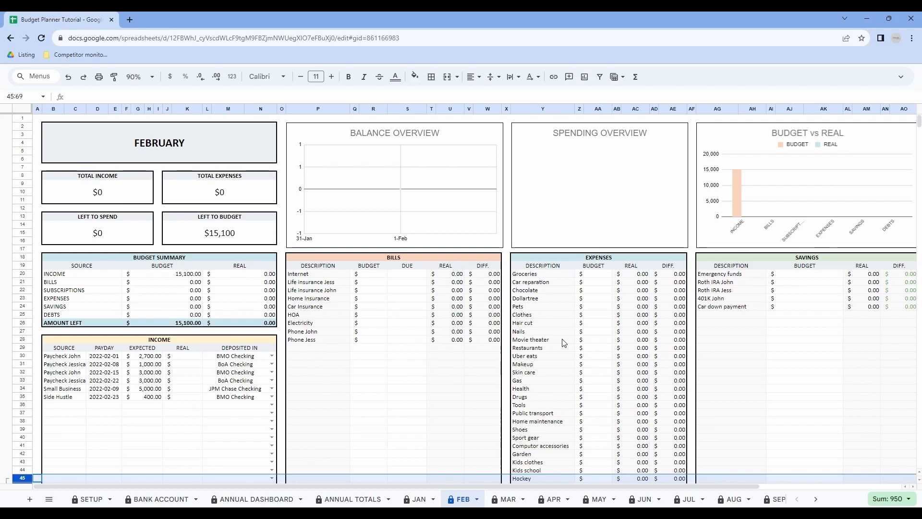
scroll(379, 331, "down", 3)
scroll(401, 287, "down", 5)
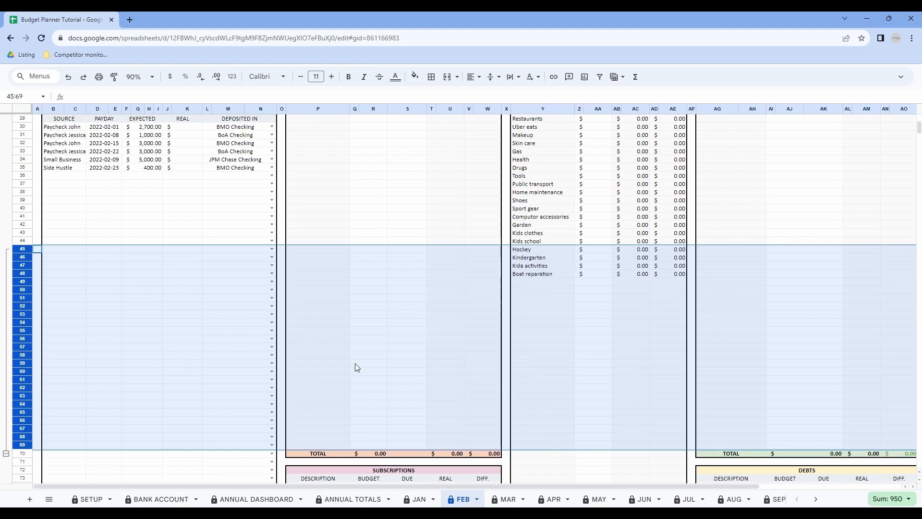
left_click(373, 216)
scroll(355, 212, "up", 10)
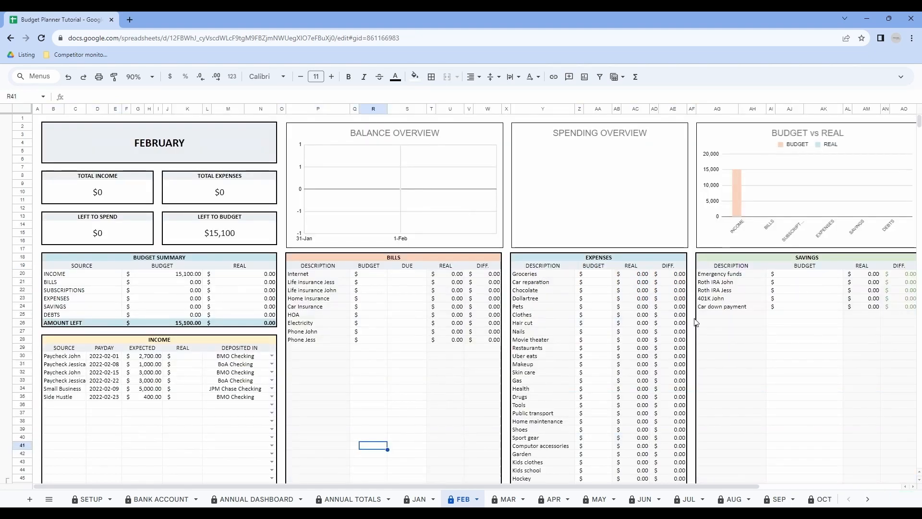
Examine the transaction tracker's date and amount columns and its budget name options, and compare with the budget tables and daily overview
scroll(571, 238, "down", 10)
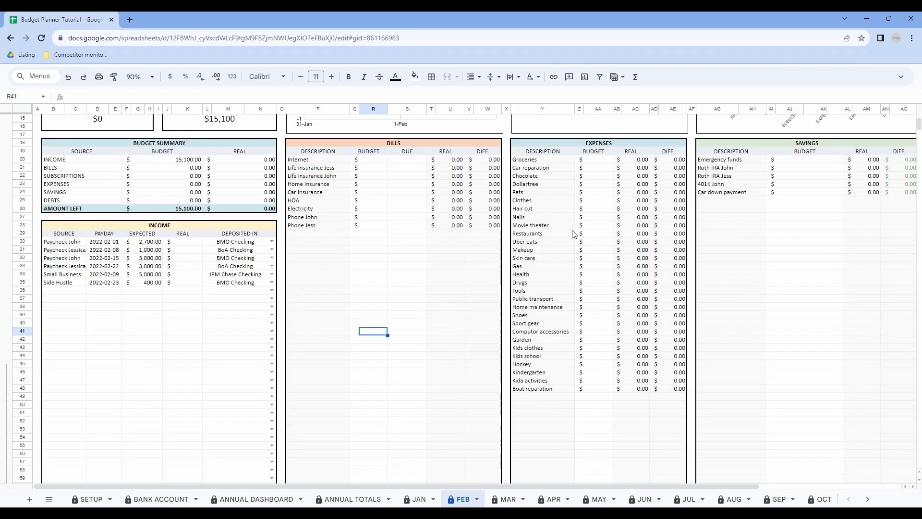
scroll(575, 234, "down", 8)
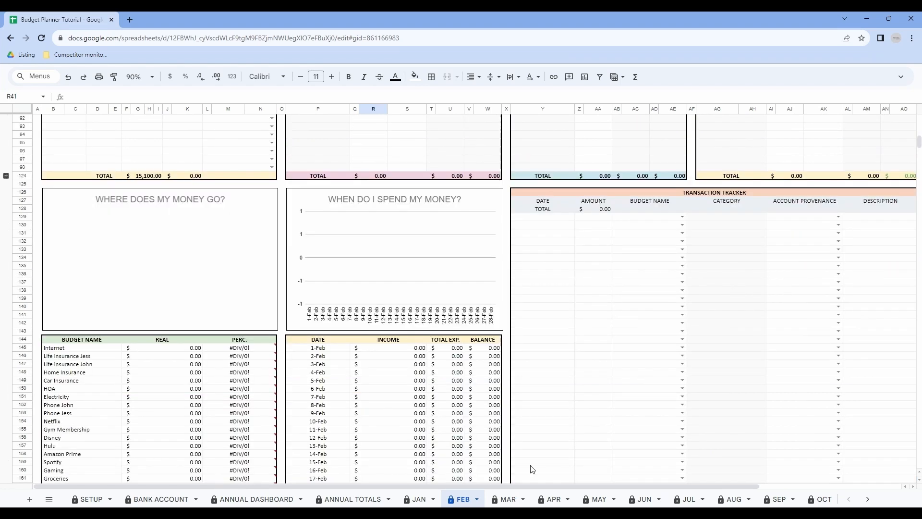
left_click_drag(529, 486, 548, 487)
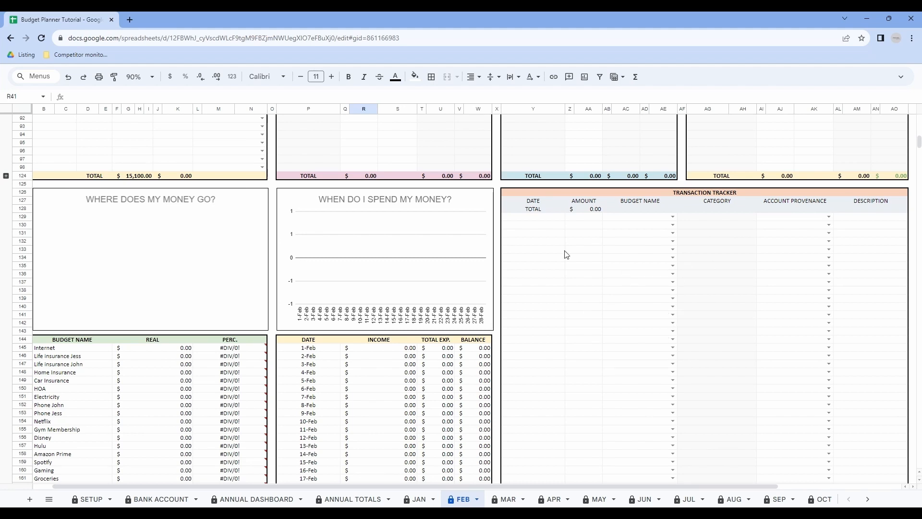
left_click_drag(533, 216, 534, 336)
left_click_drag(587, 216, 578, 407)
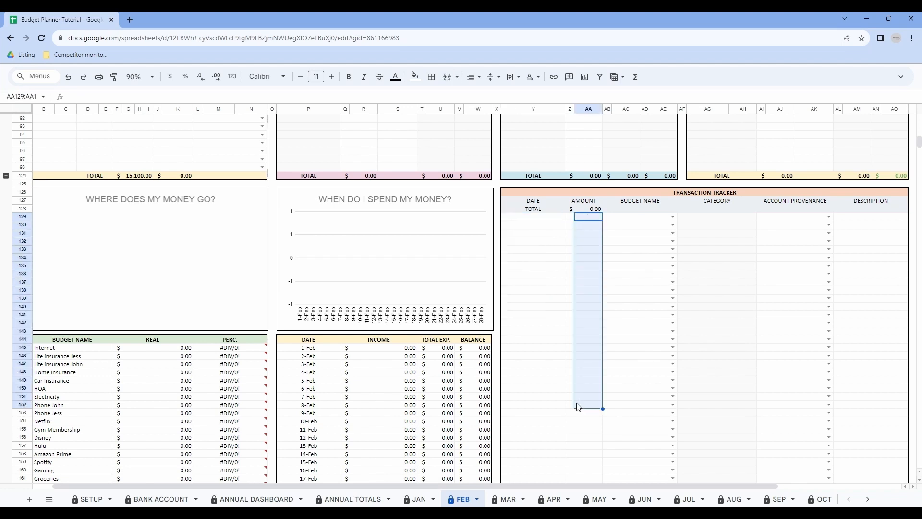
left_click(673, 217)
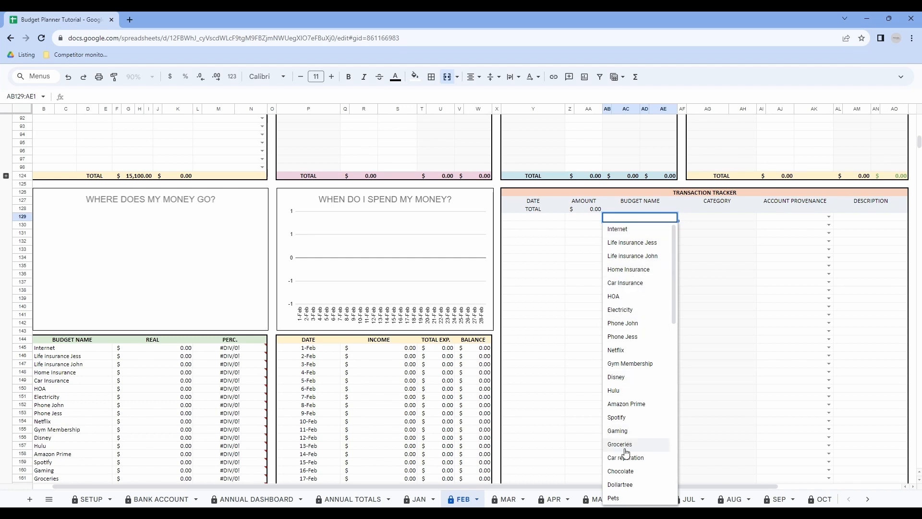
scroll(653, 269, "down", 5)
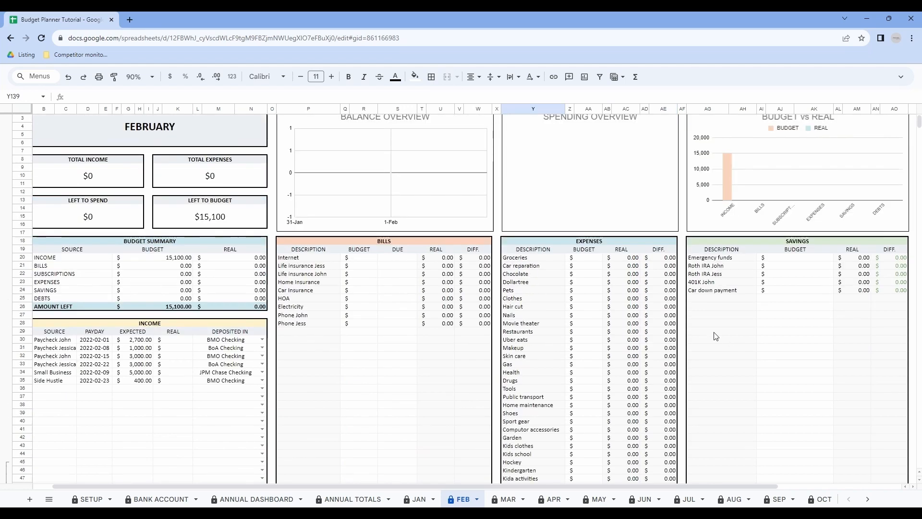
scroll(715, 336, "up", 1)
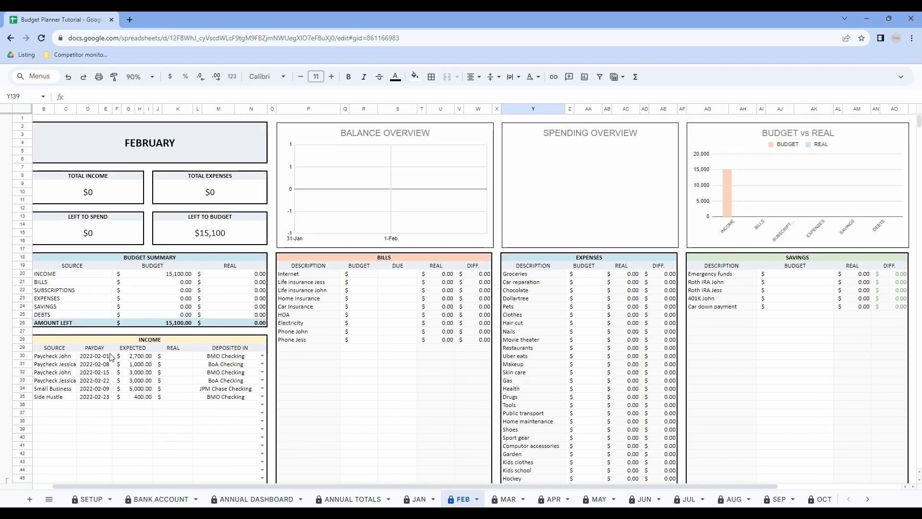
scroll(379, 291, "down", 20)
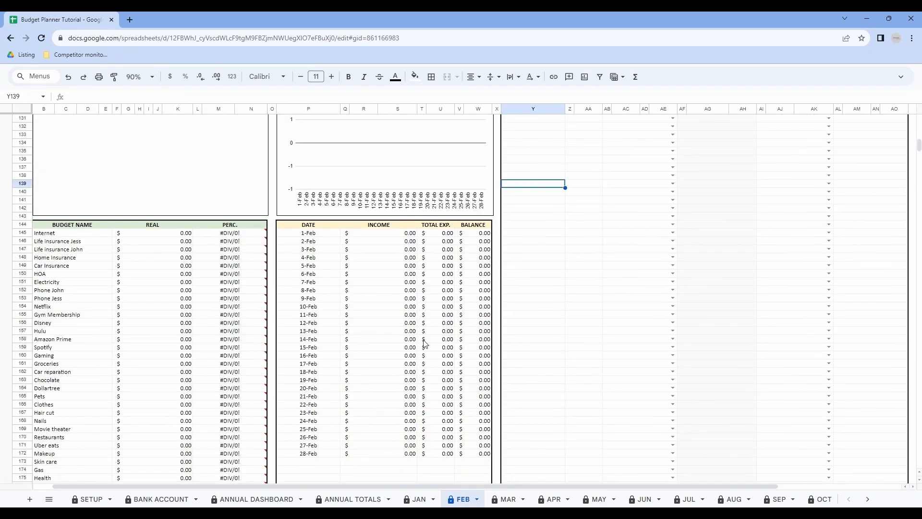
Enter the bill budgets: 57 for Internet, 57 and 70 for the two life insurances, 150 for home insurance and 100 for car insurance
scroll(425, 343, "up", 20)
left_click(364, 274)
type("57")
key("Return")
type("37")
key("Return")
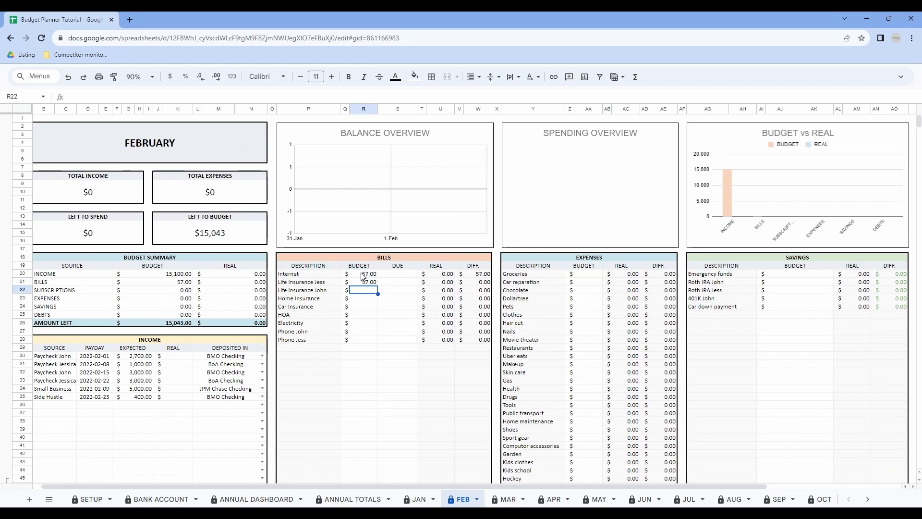
type("70")
key("Return")
type("150")
key("Return")
type("100")
key("Return")
Set the bill budgets for HOA to 150, Electricity to 230 and the two phones to 55 and 85
type("150")
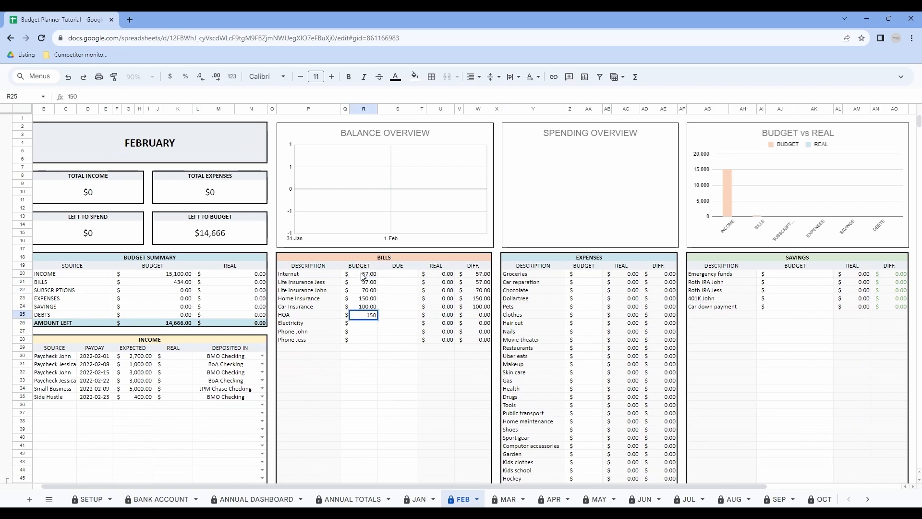
key("Return")
type("230")
key("Return")
type("55")
key("Return")
type("85")
Enter the expense budgets: 400 for Groceries, 400 for Car reparation, 15 for Chocolate and 25 for Dollartree
left_click(588, 273)
scroll(527, 349, "right", 1)
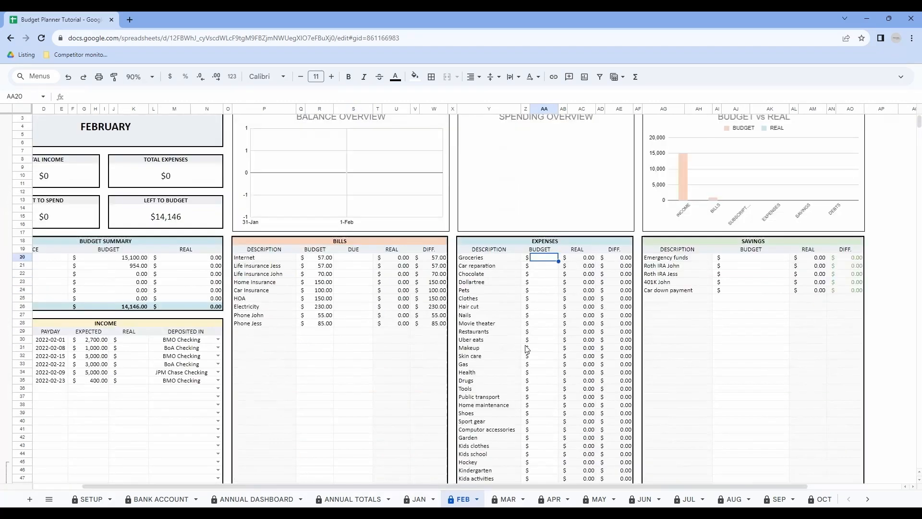
type("400")
key("Return")
type("400")
key("Return")
type("15")
key("Return")
type("25")
key("Return")
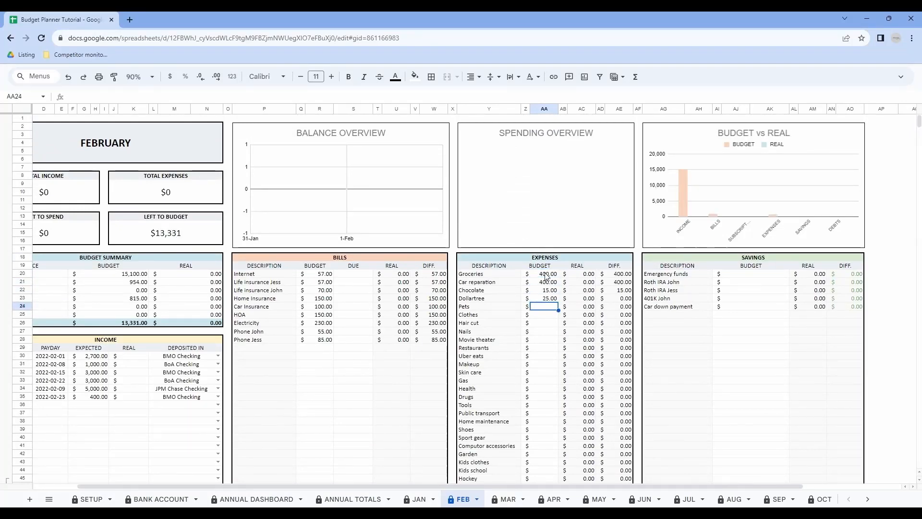
Set the expense budgets for Pets to 100, Clothes to 205, Hair cut to 35 and Nails to 75
type("100")
key("Return")
type("205")
key("Return")
type("35")
key("Return")
type("75")
key("Return")
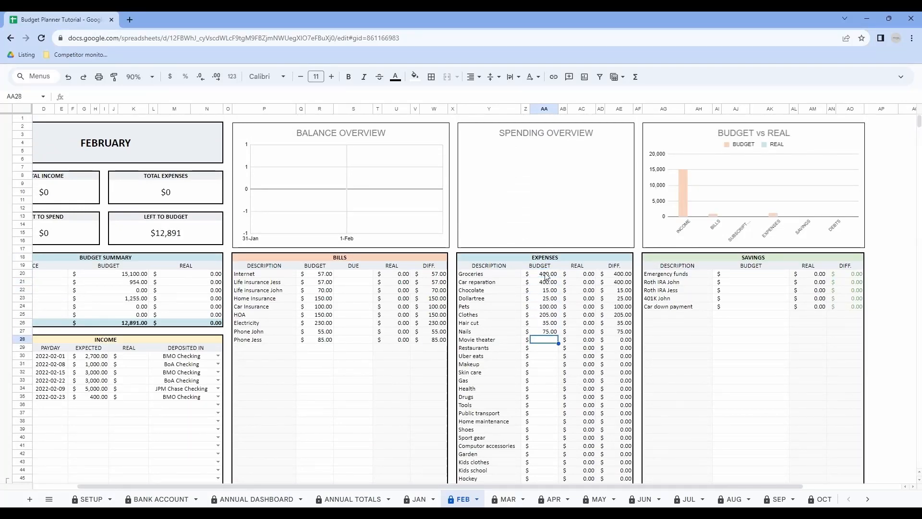
Budget 35 for Movie theater, 159 for Restaurants and 256 for Uber eats in the expenses table
type("35")
key("Return")
type("159")
key("Return")
type("256")
key("Return")
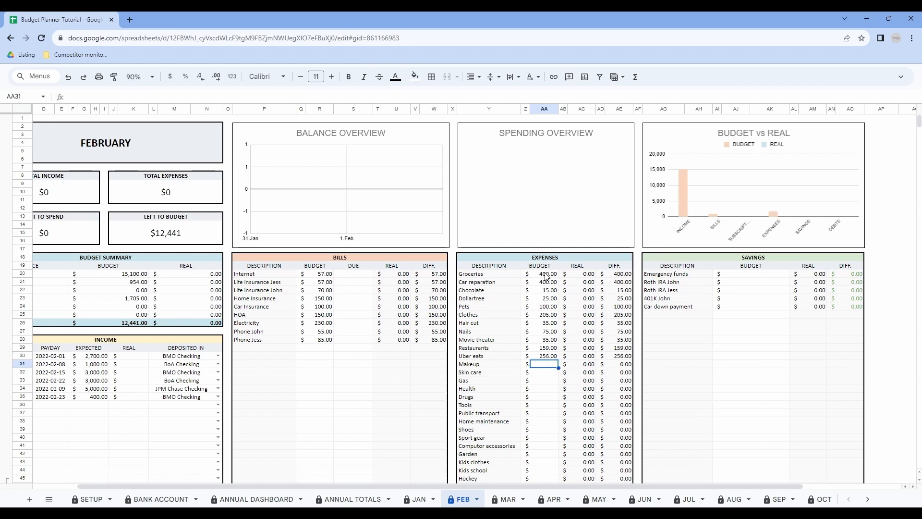
Set the expense budgets for Makeup to 25, Skin care to 35, Gas to 260 and Health to 130
type("25")
key("Return")
type("35")
key("Return")
type("260")
key("Return")
type("130")
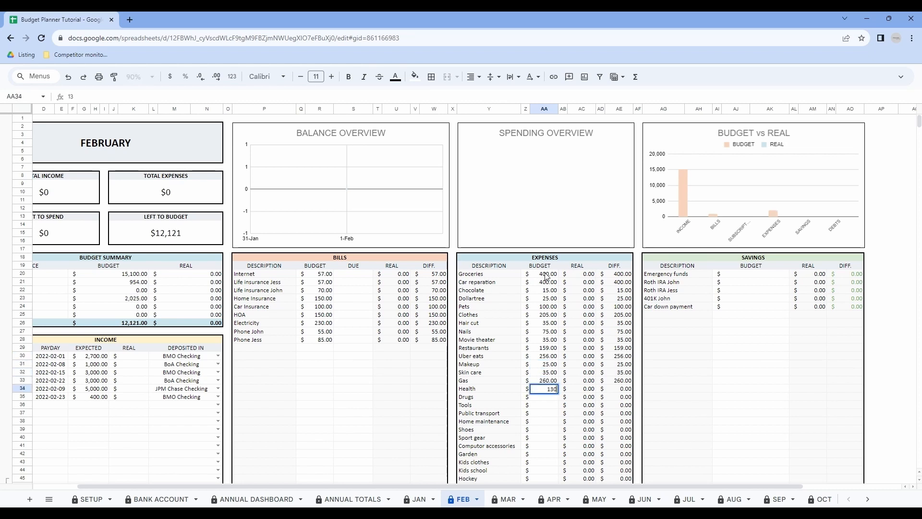
key("Return")
Budget 25 for Drugs, 300 for Tools, 100 for Public transport and 200 for Home maintenance in the expenses table
type("25")
key("Return")
type("300")
key("Return")
type("100")
key("Left")
key("Return")
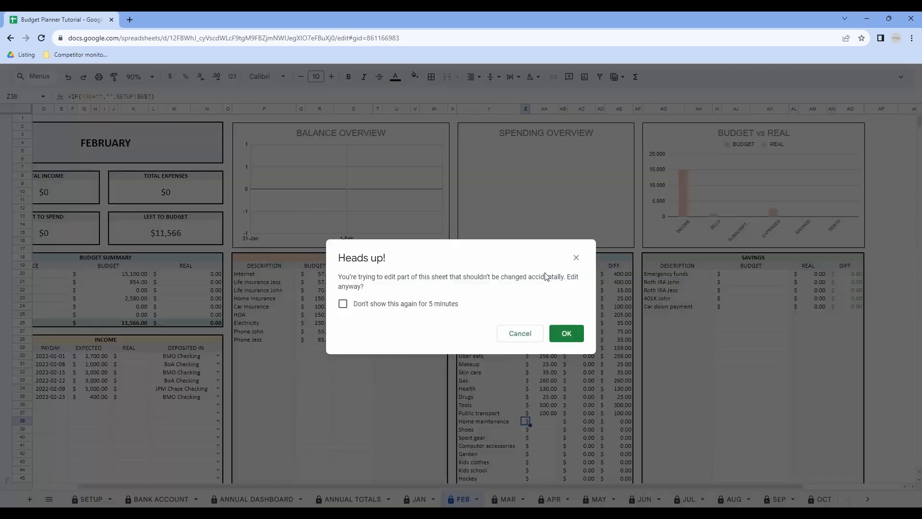
left_click(566, 334)
left_click(547, 421)
type("200")
key("Return")
Enter the expense budgets: 150 for Shoes, 200 for Sport gear, 150 for Computor accessories and 200 for Garden
type("150")
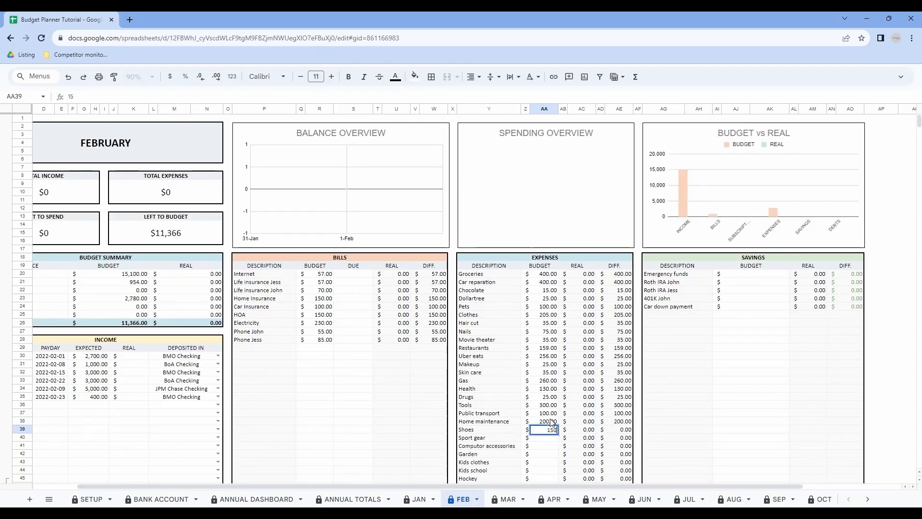
key("Return")
type("200")
key("Return")
scroll(553, 336, "down", 5)
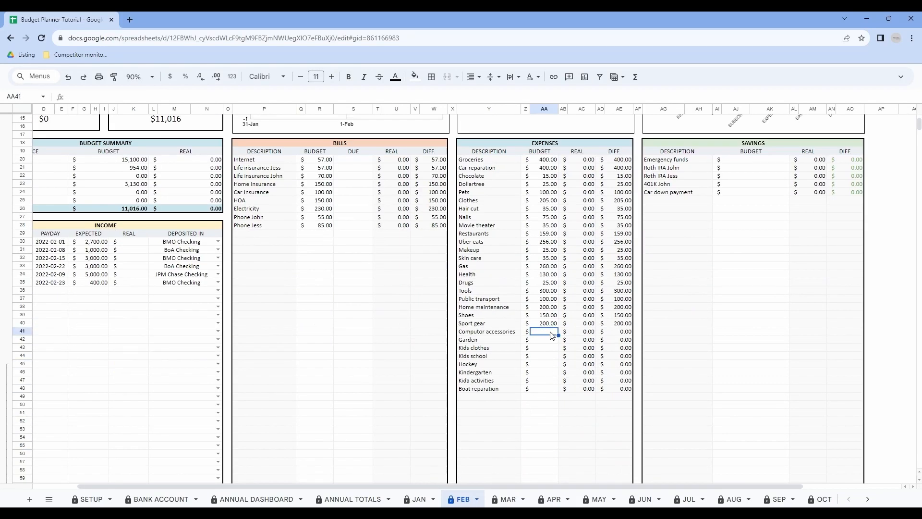
type("150")
key("Return")
type("200")
key("Return")
Set the expense budgets for Kids clothes to 150, Kids school to 300 and Hockey to 250
type("150")
key("Return")
type("300")
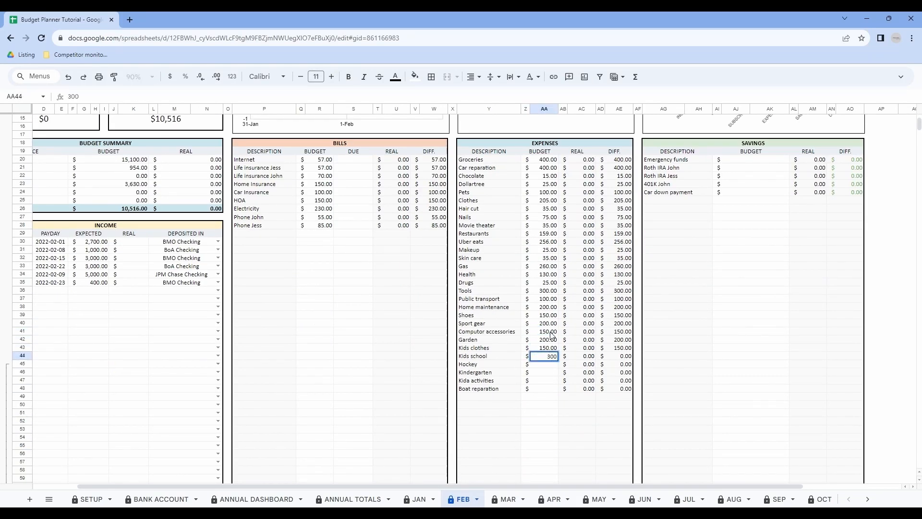
key("Return")
type("250")
key("Return")
Budget 145 for Kindergarten, 125 for Kida activities and 350 for Boat reparation in the expenses table
type("145")
key("Return")
type("125")
key("Return")
type("350")
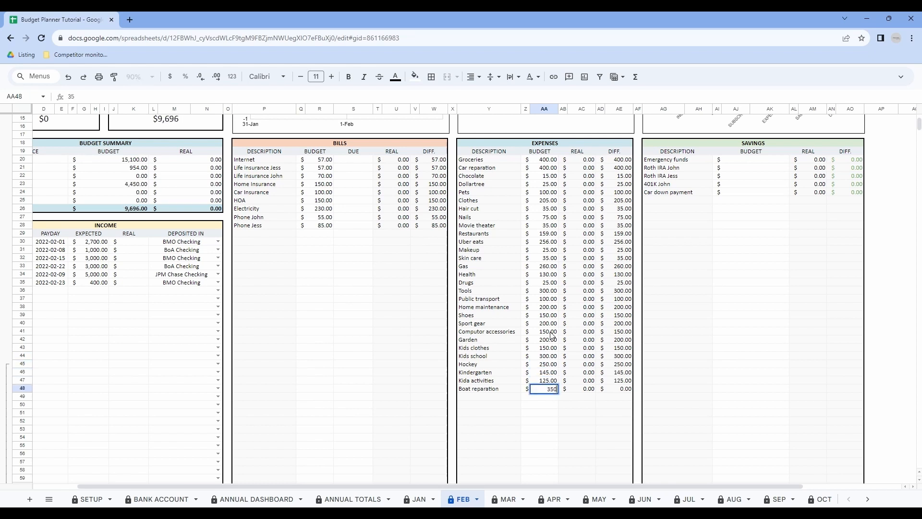
key("Return")
Enter the savings budgets: 300 for Emergency funds, 700 for each Roth IRA, 300 for the 401K and 350 for Car down payment
scroll(552, 335, "up", 5)
left_click(755, 273)
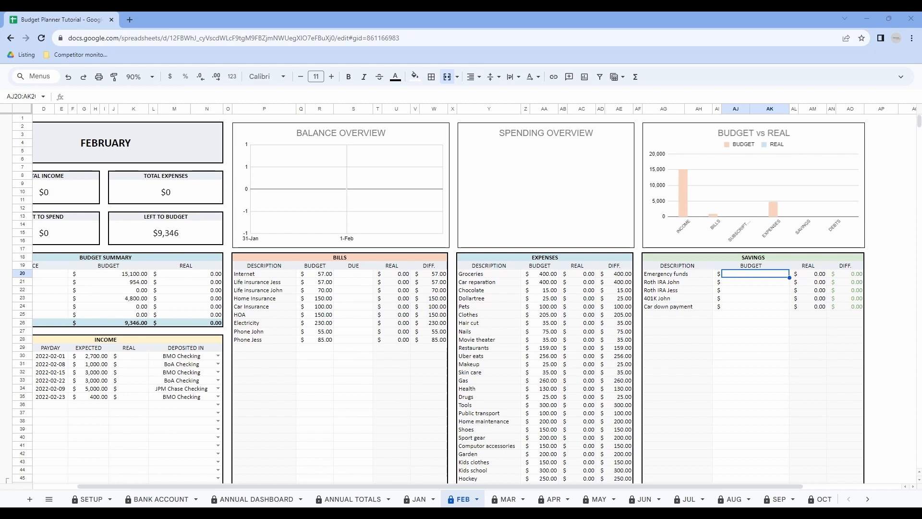
type("300")
key("Return")
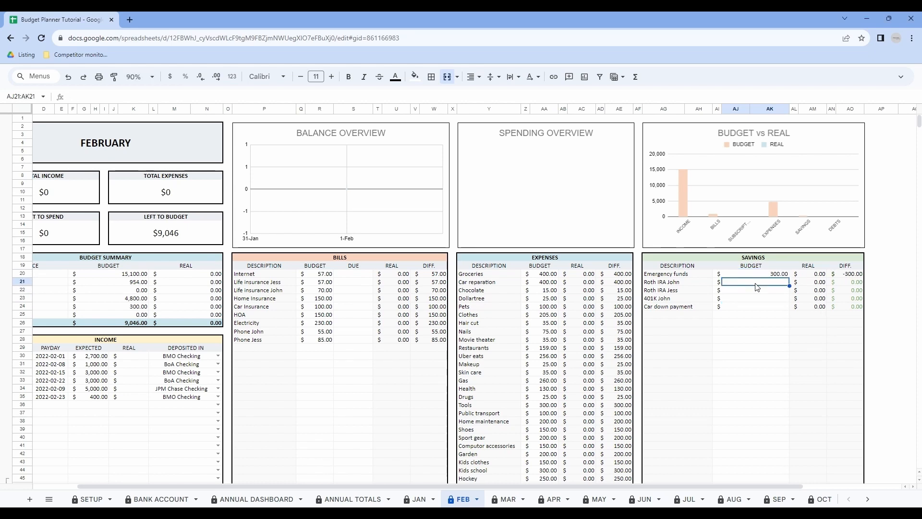
type("700")
key("Return")
type("700")
key("Return")
type("300")
key("Return")
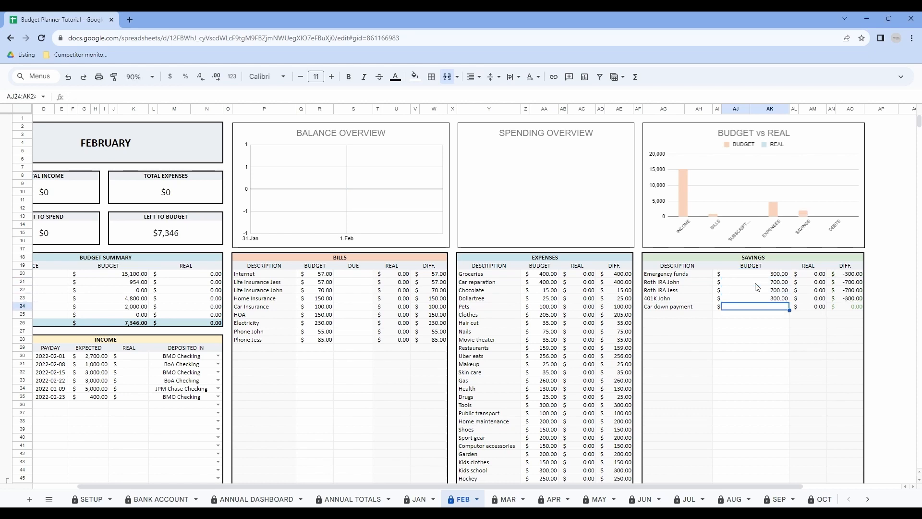
type("350")
key("Return")
Set the bill due dates to 2022-02-01 for Internet and 2022-02-08 and 2022-02-15 for the two life insurances
left_click(355, 274)
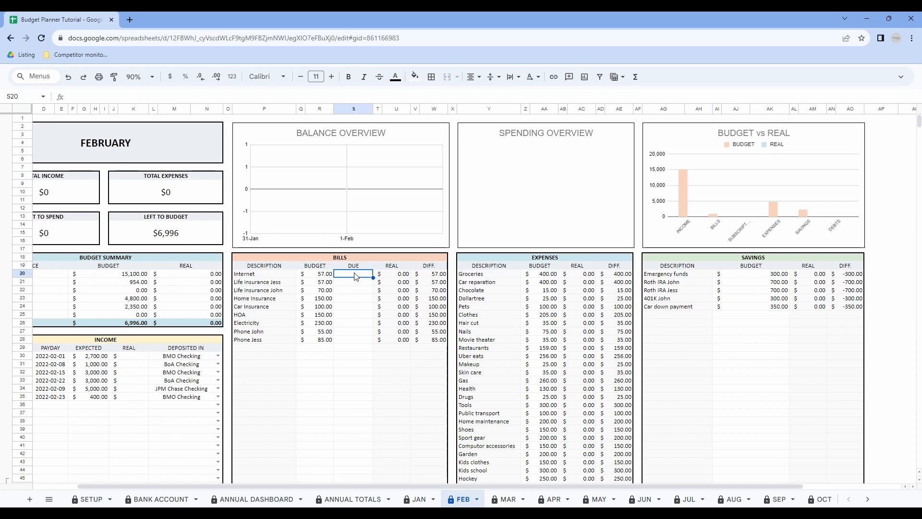
scroll(360, 284, "down", 10)
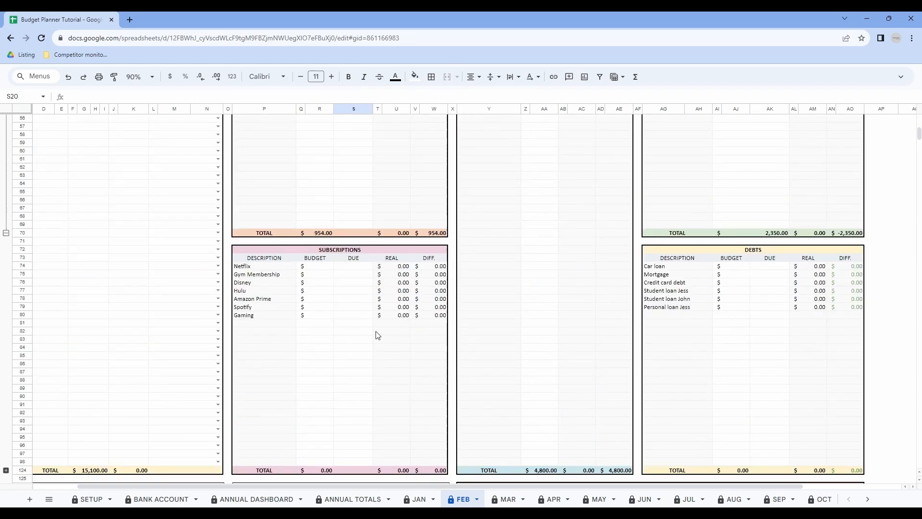
scroll(370, 335, "up", 2)
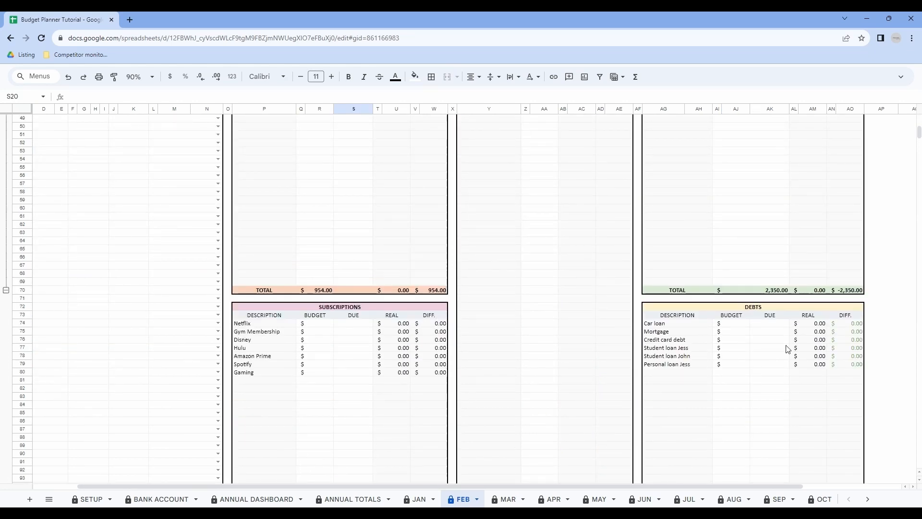
scroll(341, 294, "up", 8)
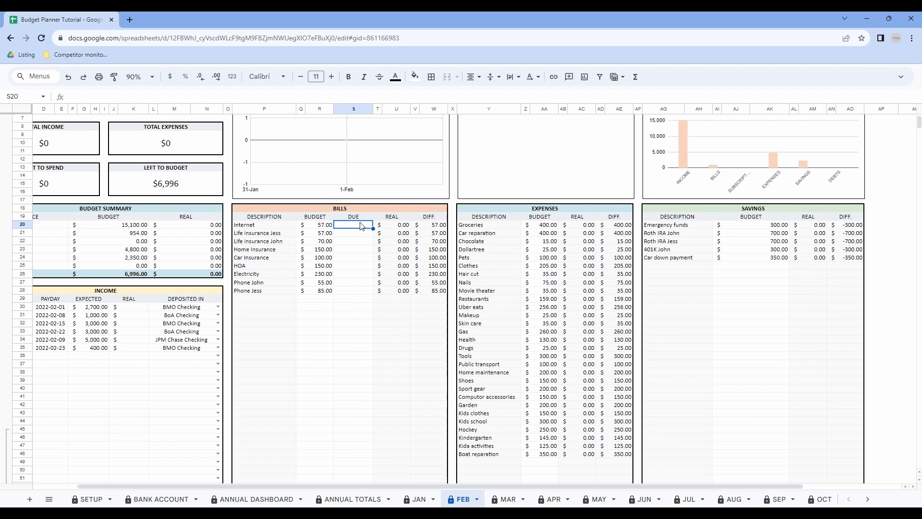
double_click(360, 225)
left_click(341, 264)
double_click(354, 234)
left_click(341, 282)
left_click(354, 250)
double_click(354, 242)
left_click(341, 299)
Set the bill due dates for Home Insurance to 2022-02-16, Car Insurance to 2022-02-22 and HOA to 2022-02-18
left_click(354, 252)
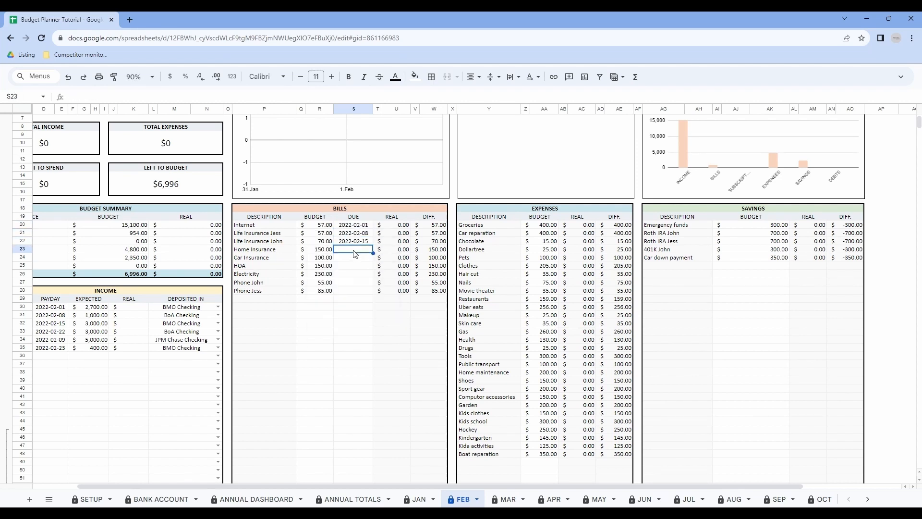
double_click(353, 251)
left_click(353, 308)
double_click(354, 259)
left_click(342, 326)
double_click(356, 267)
left_click(376, 323)
Enter bill due dates of 2022-02-23 for Electricity and 2022-02-16 and 2022-02-18 for the two phones
double_click(359, 274)
left_click(354, 341)
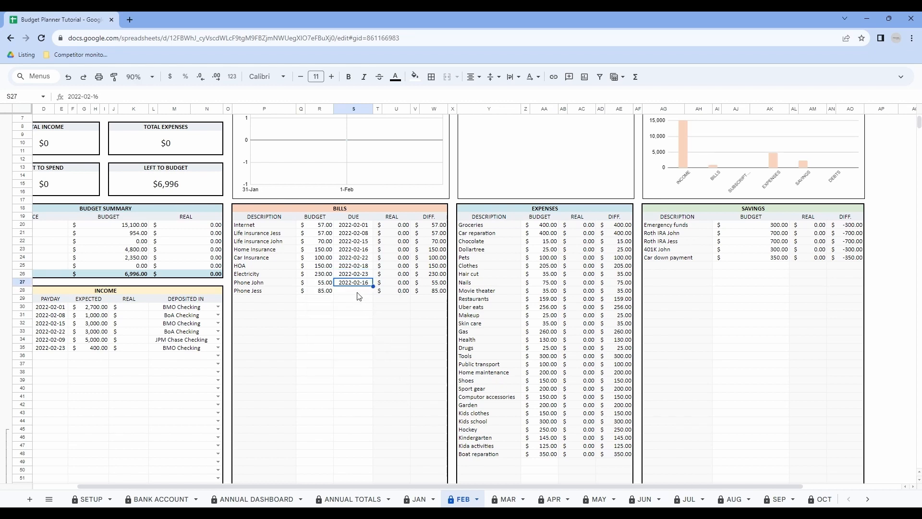
double_click(357, 291)
left_click(331, 349)
left_click(330, 347)
Set the subscription budgets for Netflix to 15, Gym Membership to 70 and Disney to 15
scroll(348, 351, "down", 8)
left_click(321, 266)
type("15.00 ")
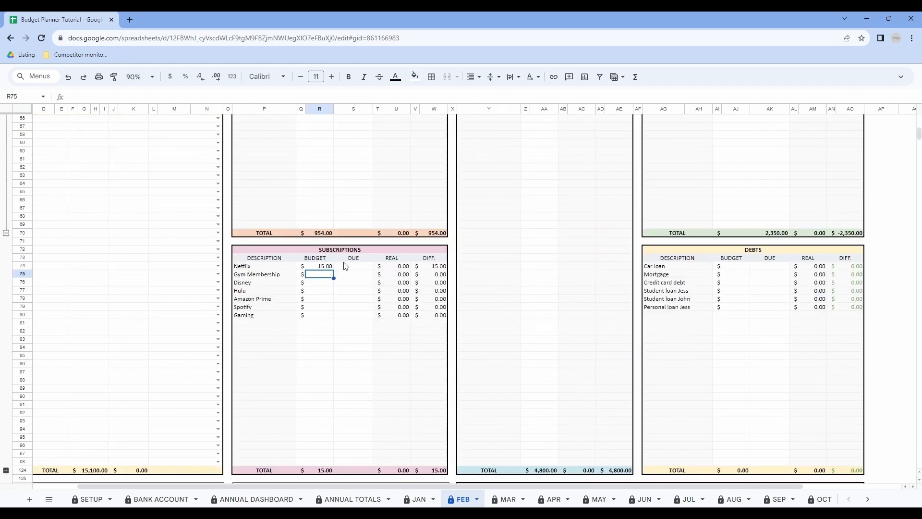
type("70")
key("Return")
type("15")
key("Return")
Budget 10 for Hulu, 100 for Amazon Prime, 10 for Spotify and 25 for Gaming in the subscriptions table
type("10")
key("Return")
type("100 10 25")
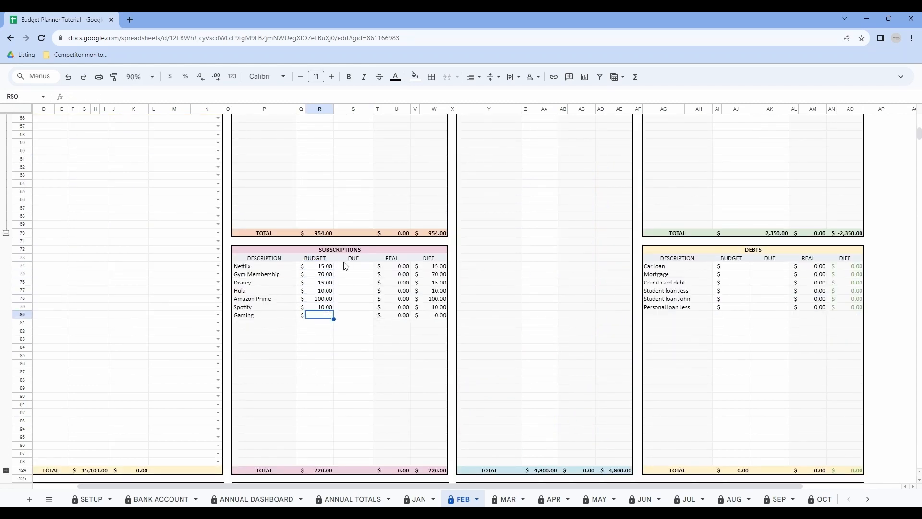
Set the subscription due dates for Netflix to 2022-02-01, Gym Membership to 2022-02-03 and Disney to 2022-02-09
double_click(353, 266)
left_click(342, 307)
double_click(354, 274)
left_click(365, 317)
left_click(358, 287)
double_click(358, 282)
left_click(353, 334)
Enter subscription due dates: 2022-02-22 for Hulu, 2022-02-23 for Amazon Prime, 2022-02-11 for Spotify and 2022-02-09 for Gaming
double_click(354, 291)
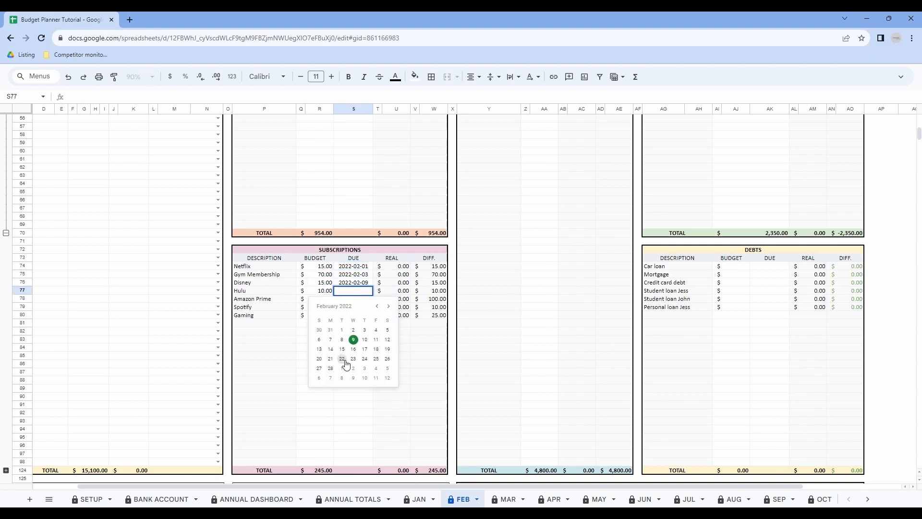
left_click(342, 361)
double_click(354, 298)
left_click(353, 369)
double_click(353, 307)
left_click(377, 358)
Set the debt budgets for Car loan to 700, Mortgage to 1000 and Credit card debt to 150
left_click(730, 267)
type("700")
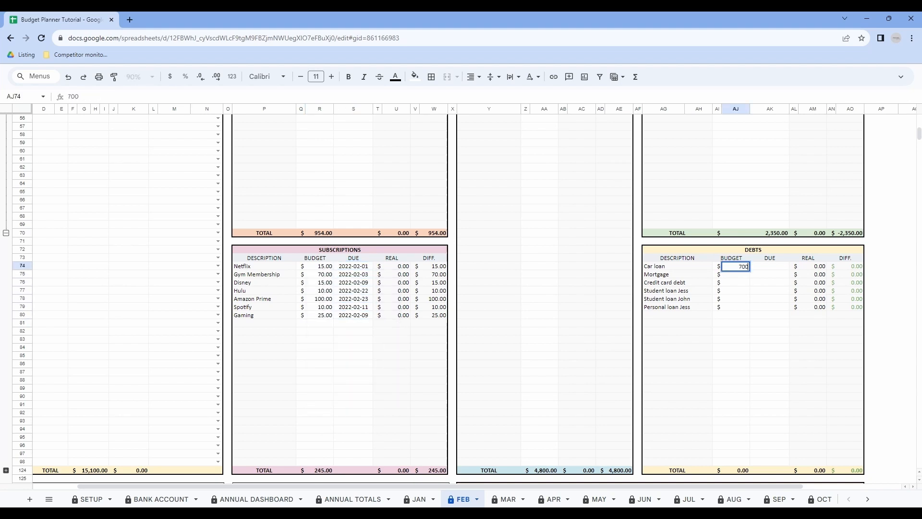
key("Return")
type("1000")
key("Return")
type("150")
key("Return")
Budget 200 and 260 for the two student loans and 300 for the personal loan in the debts table
type("200")
key("Return")
type("260")
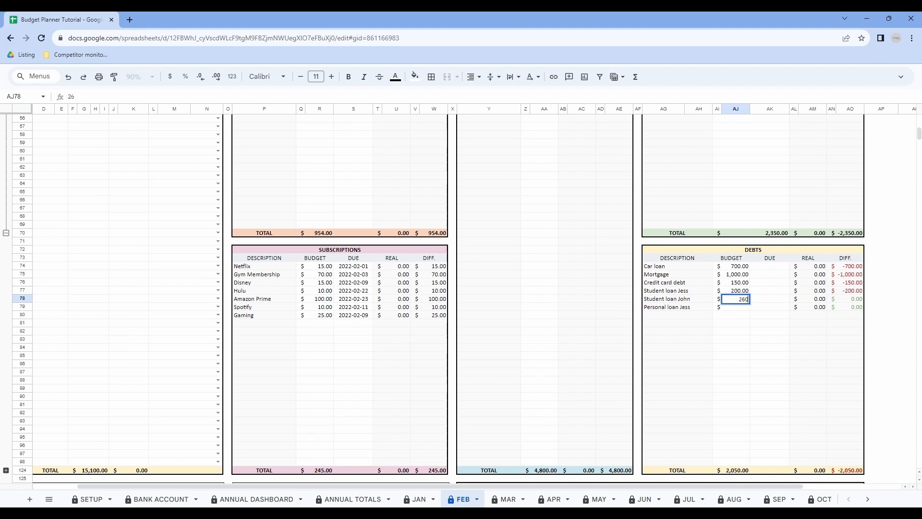
key("Return")
type("300")
Set the debt due dates for Car loan to 2022-02-02, Mortgage to 2022-02-22 and Credit card debt to 2022-02-16
double_click(770, 266)
left_click(770, 308)
left_click(770, 275)
double_click(770, 274)
left_click(758, 343)
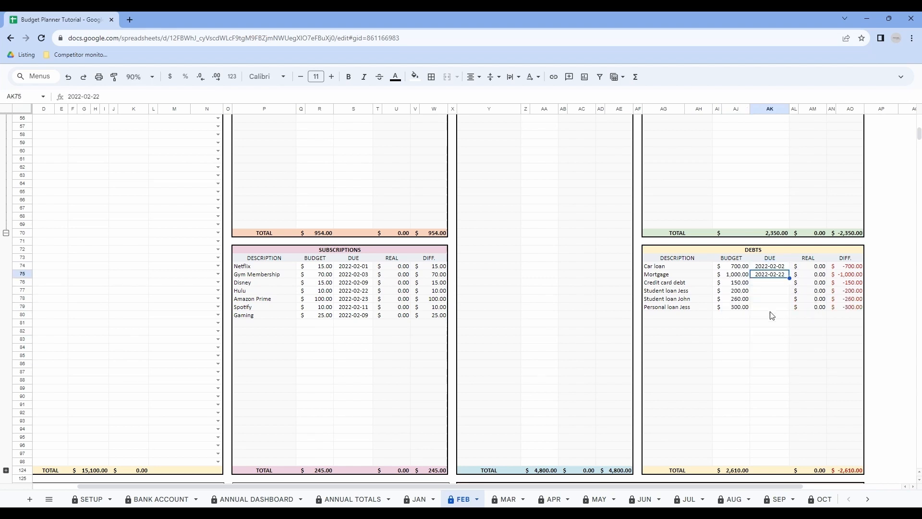
double_click(770, 282)
left_click(770, 342)
Enter debt due dates of 2022-02-23 and 2022-02-17 for the two student loans and 2022-02-10 for the personal loan
double_click(771, 291)
left_click(770, 359)
double_click(770, 299)
left_click(782, 359)
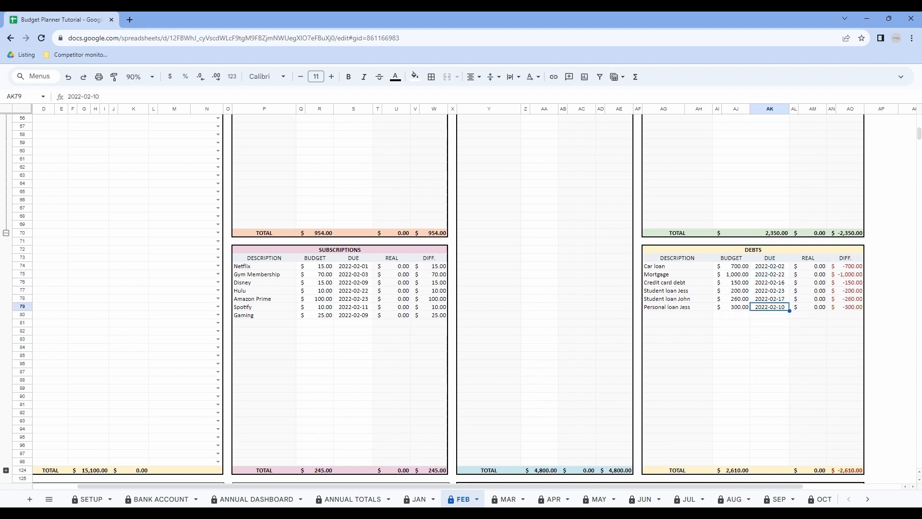
Enter the real income received as 3,000 for the 2022-02-01 payday and 700 for the 2022-02-08 payday
scroll(231, 377, "up", 15)
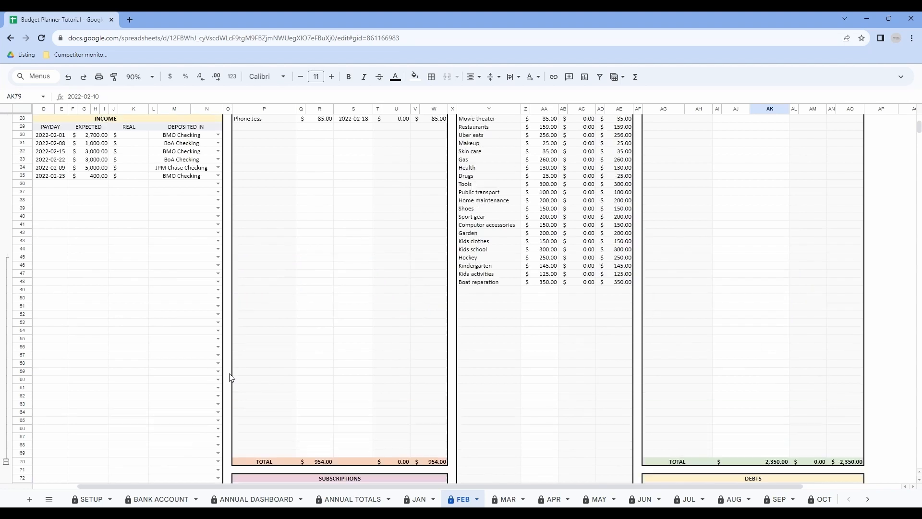
scroll(429, 262, "down", 10)
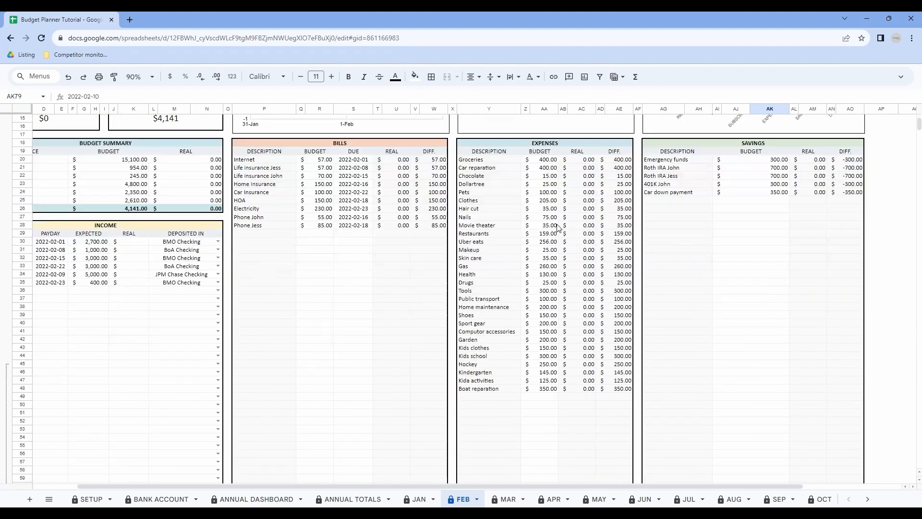
scroll(491, 332, "up", 8)
scroll(491, 332, "up", 2)
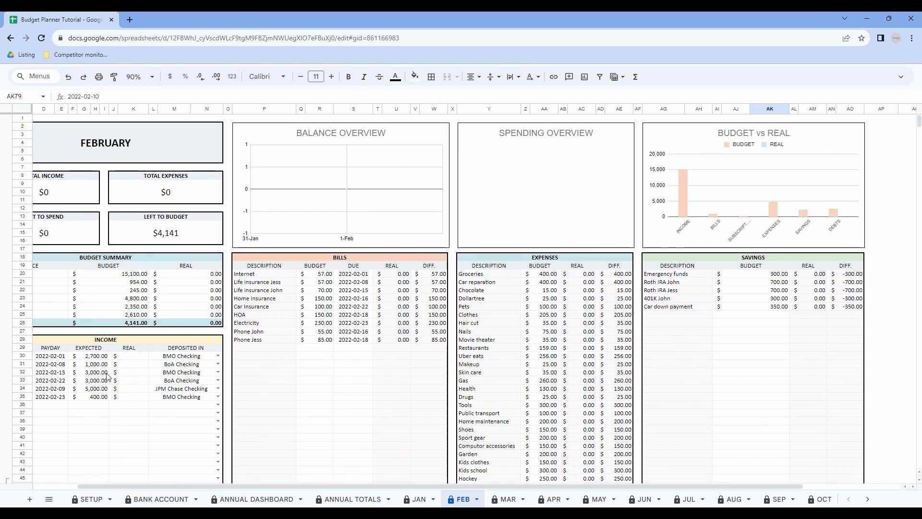
left_click_drag(135, 357, 142, 398)
left_click(145, 413)
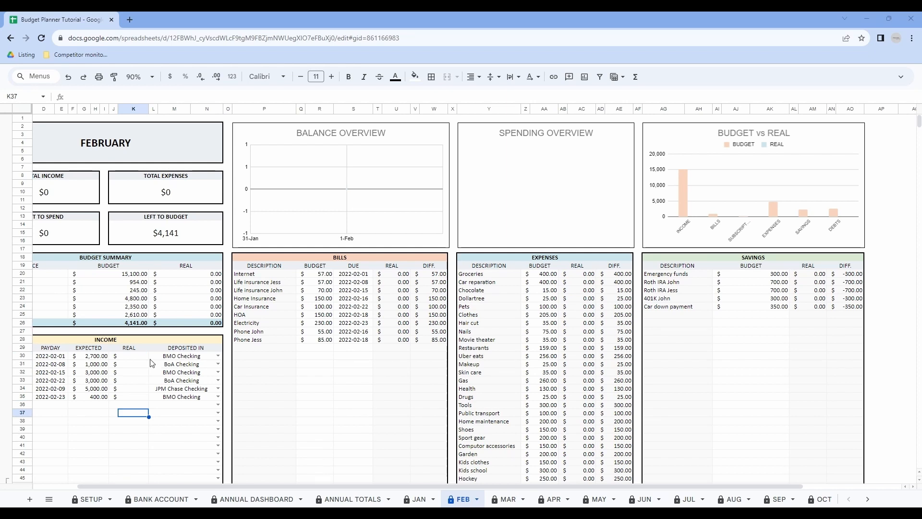
left_click(136, 358)
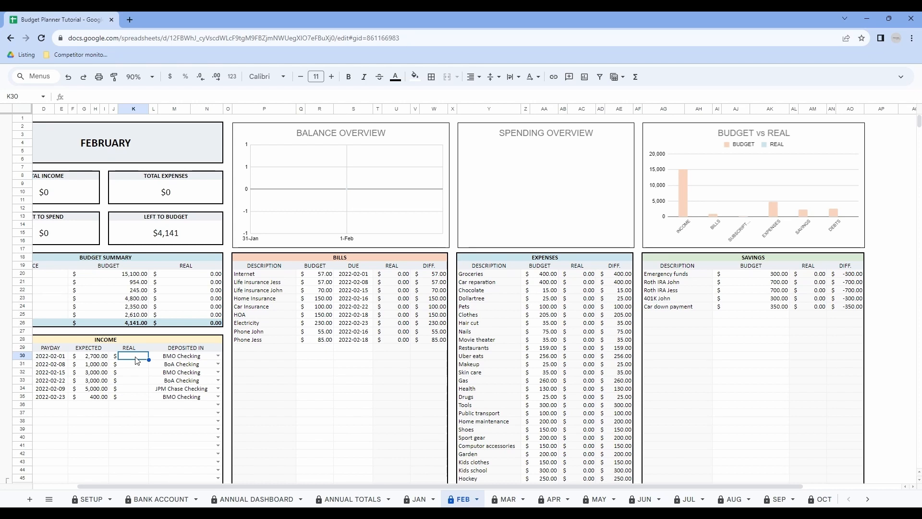
type("3,0")
type("000")
key("Return")
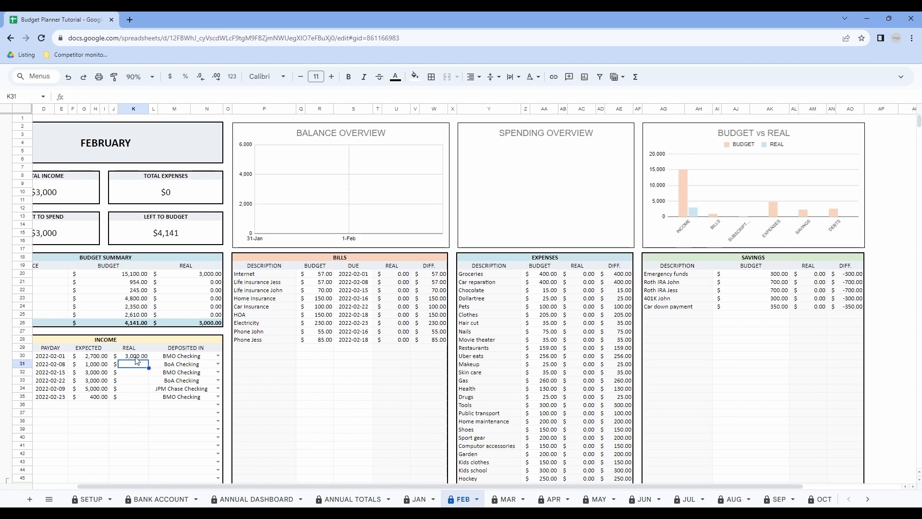
type("700")
key("Return")
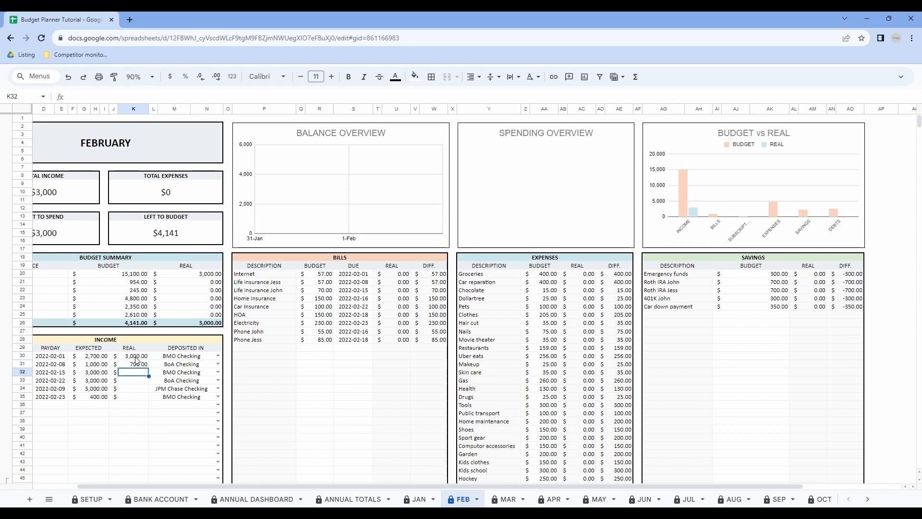
Record real income of 2,500, 2,700, 4,500 and 250 for the February 15, 22, 9 and 23 paydays
type("2500")
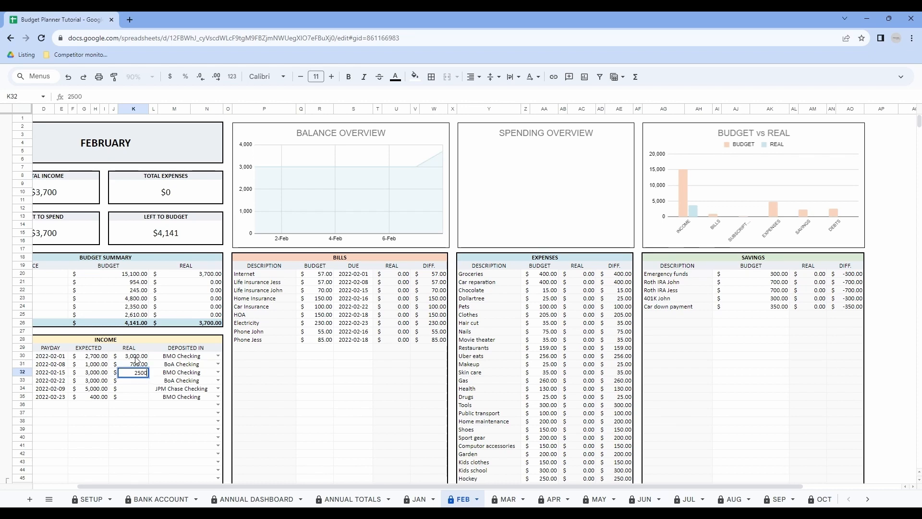
key("Return")
type("2700")
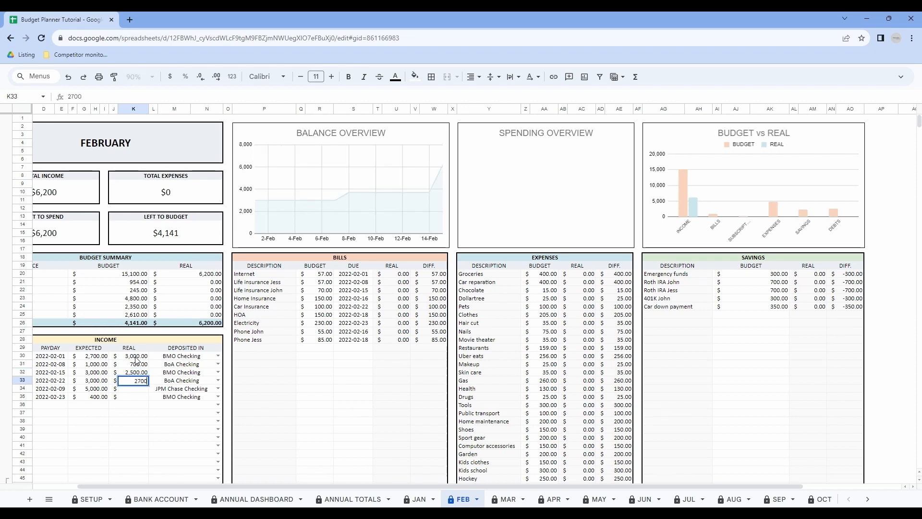
key("Return")
type("4")
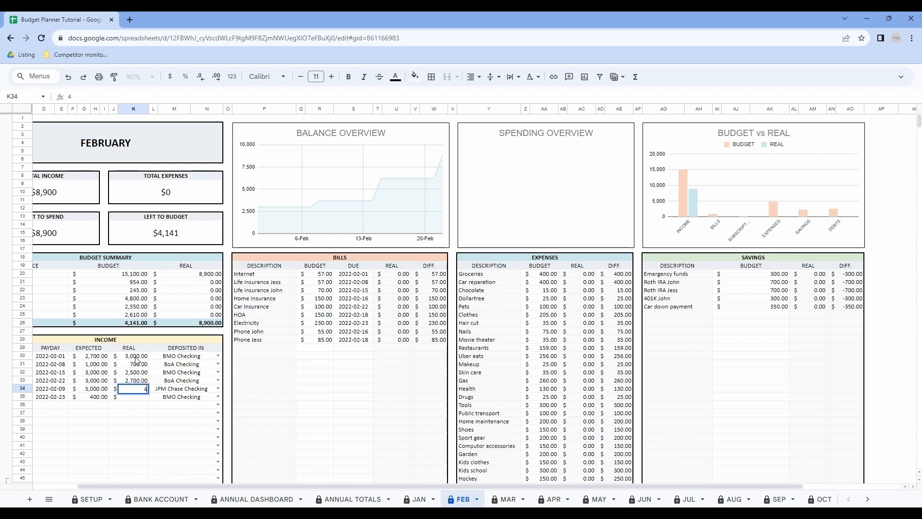
type(",500")
key("Return")
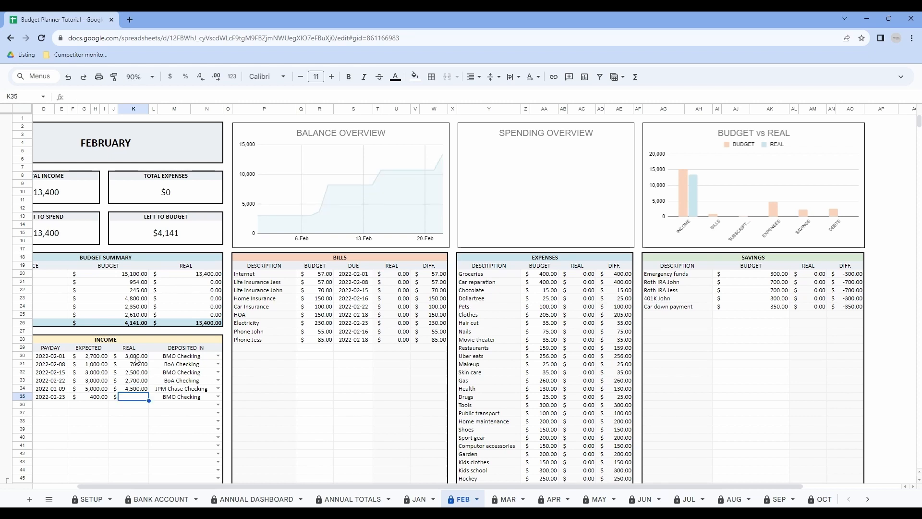
type("250")
key("Return")
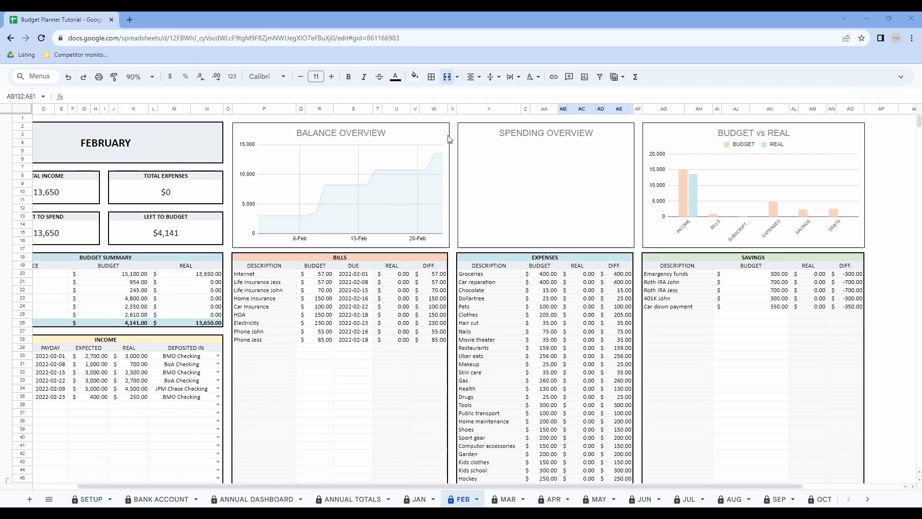
scroll(341, 309, "down", 20)
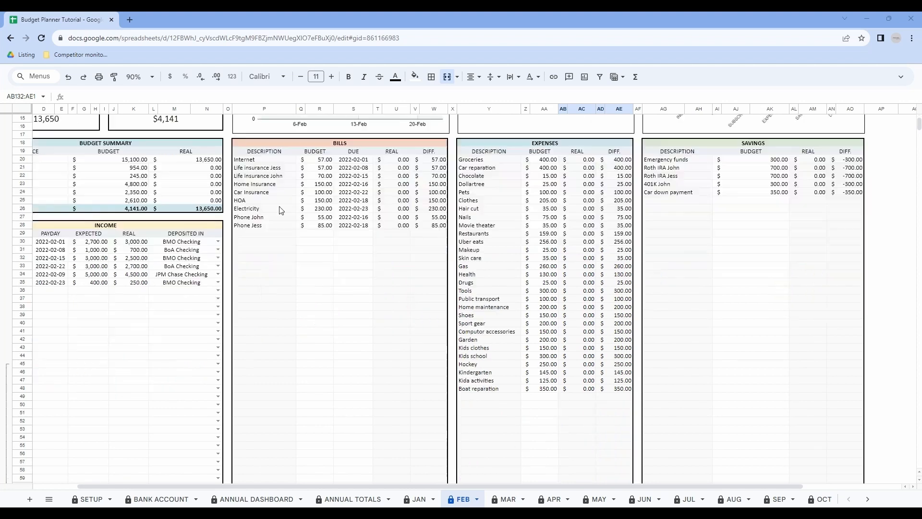
Examine the February transaction tracker's date, amount, budget name, category and account provenance columns
scroll(633, 332, "up", 2)
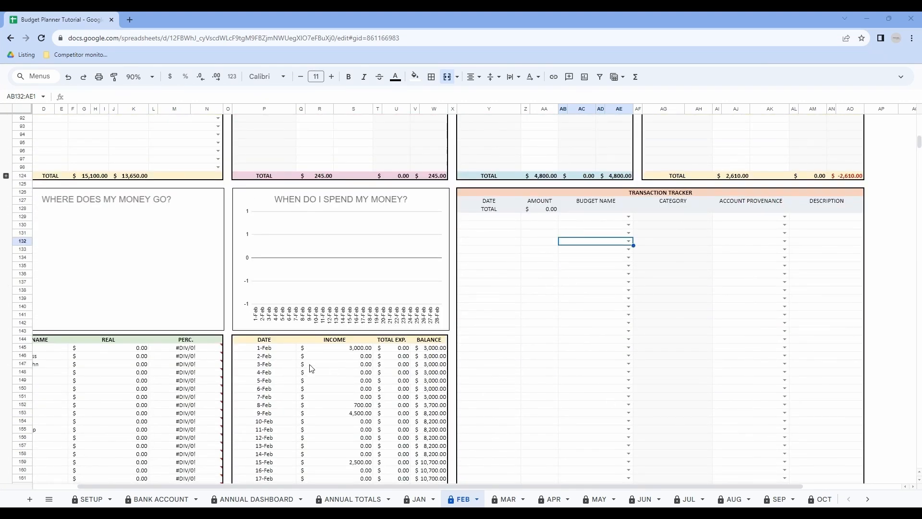
scroll(318, 369, "up", 20)
scroll(561, 282, "down", 20)
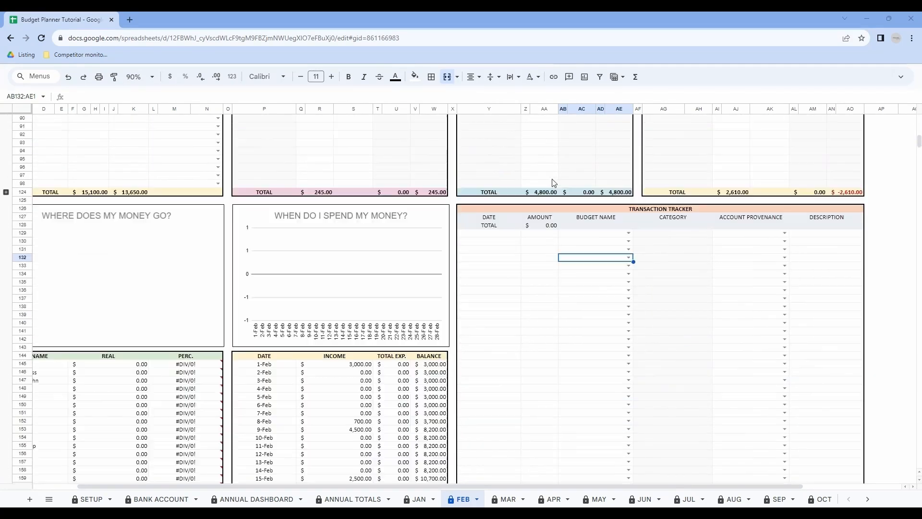
scroll(612, 233, "down", 2)
left_click_drag(495, 176, 499, 225)
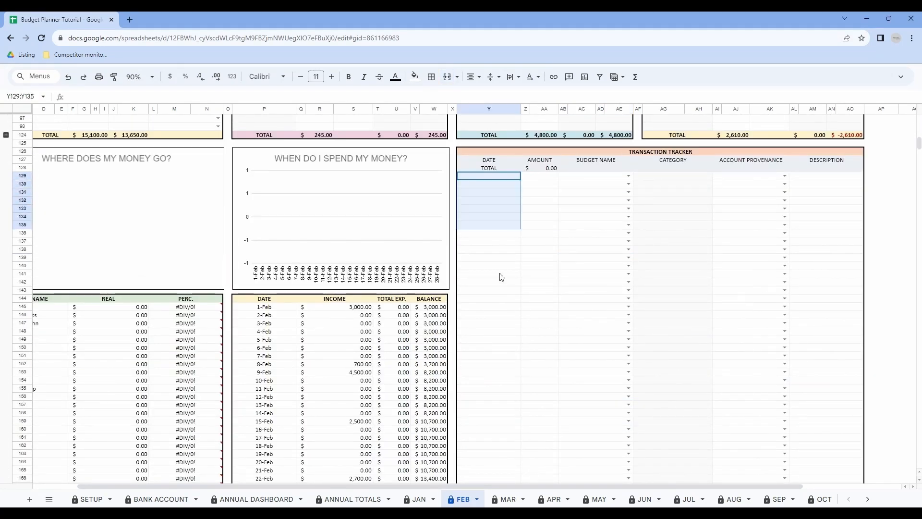
left_click_drag(501, 277, 679, 282)
left_click(560, 346)
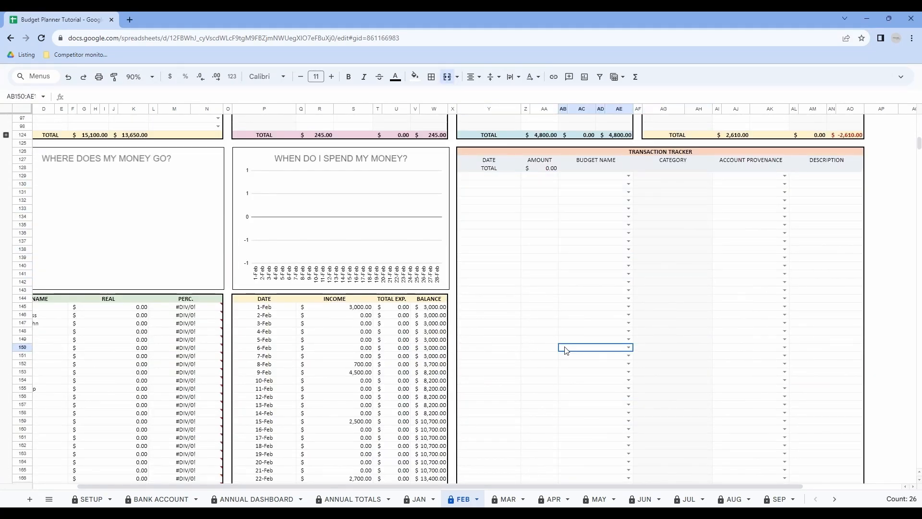
left_click(480, 177)
left_click_drag(480, 177, 779, 255)
left_click(498, 177)
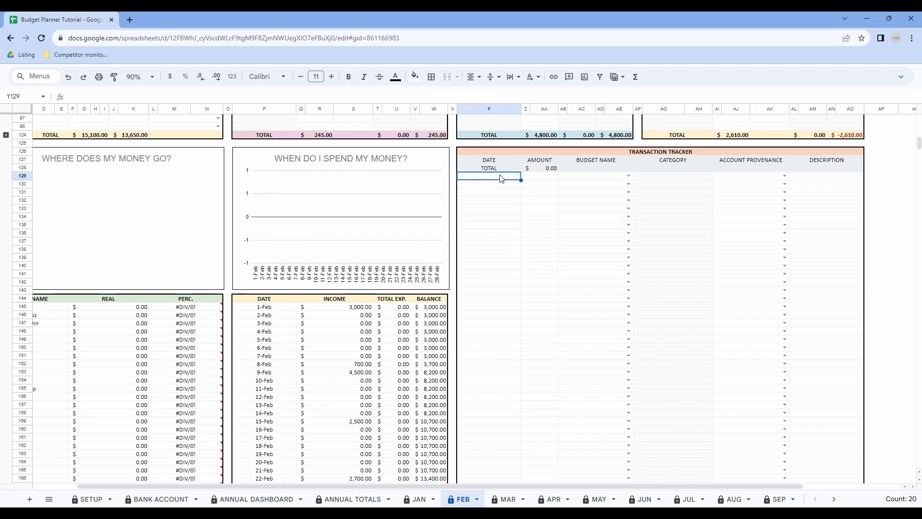
left_click_drag(544, 185, 550, 267)
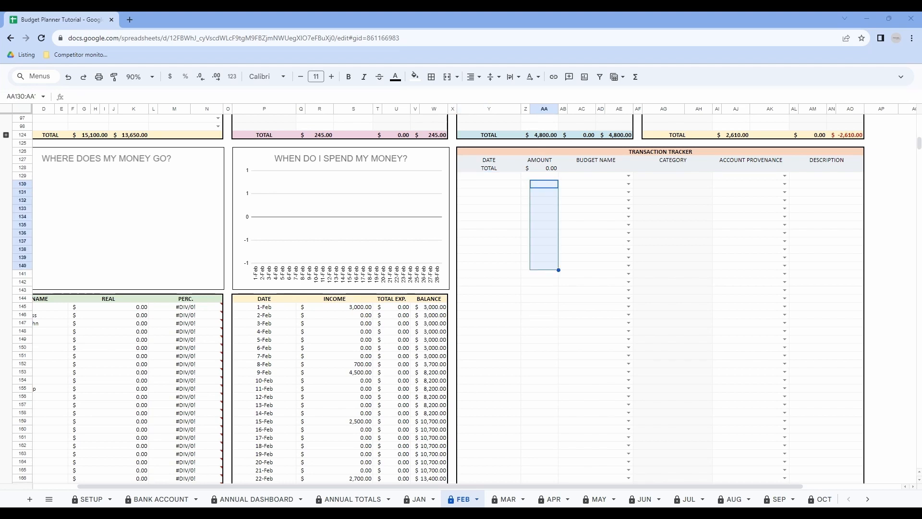
Start the first transaction in the tracker with date 2022-02-01 and an amount of 120
left_click(497, 178)
double_click(496, 178)
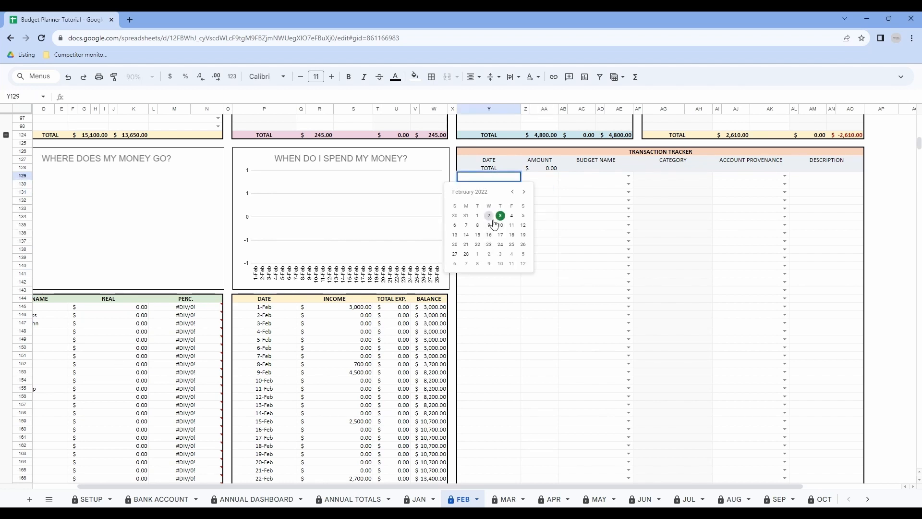
left_click(478, 216)
left_click(541, 178)
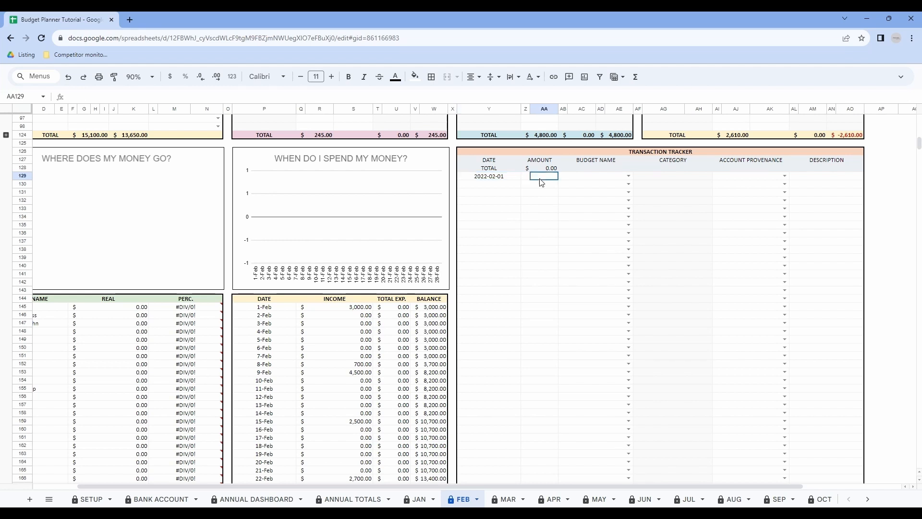
type("120")
Assign the 2022-02-01 transaction to the Electricity budget with JPM Chase Checking as the account provenance
left_click(629, 176)
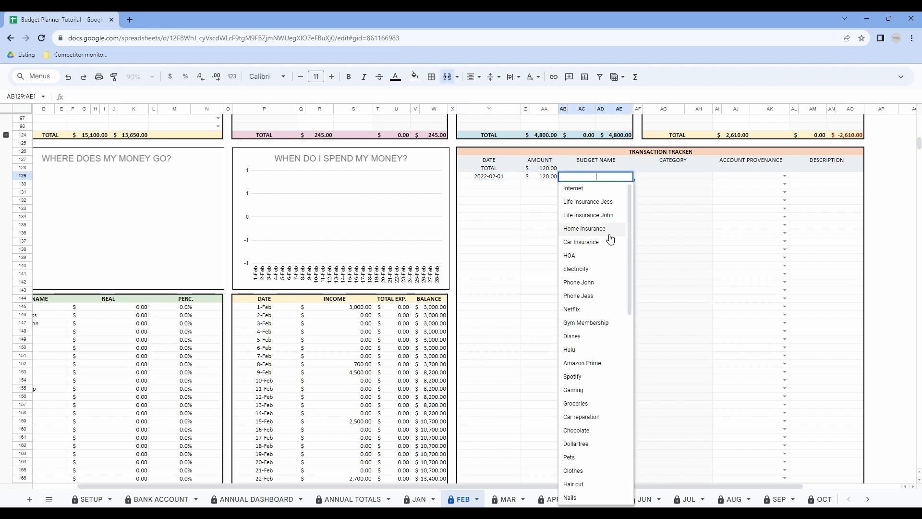
scroll(596, 288, "down", 5)
scroll(597, 384, "up", 5)
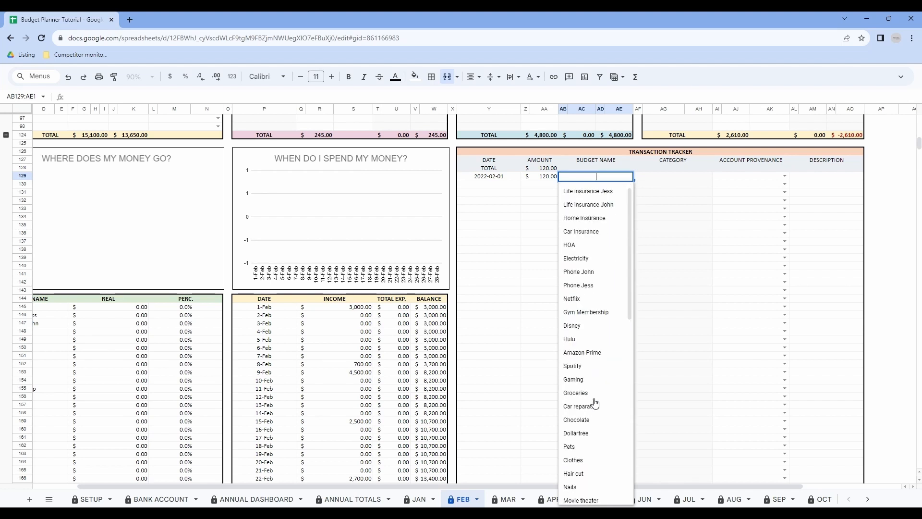
scroll(592, 312, "down", 6)
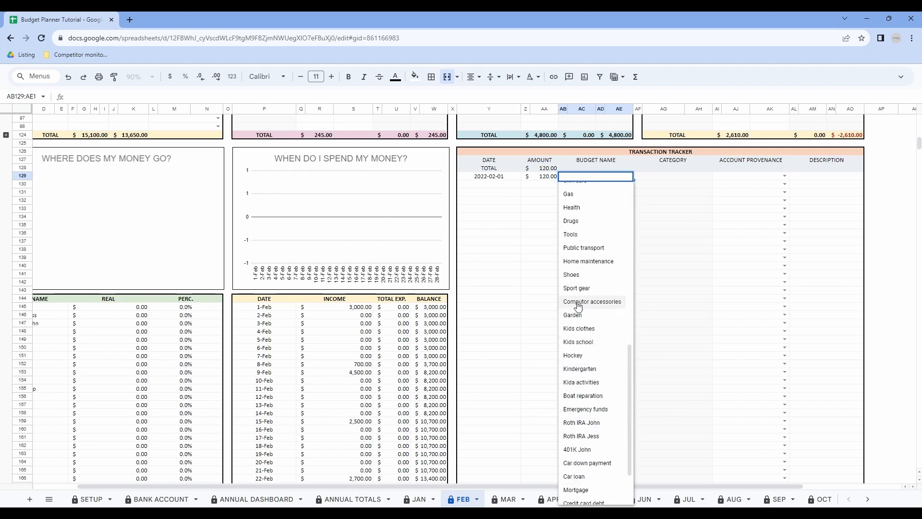
scroll(598, 336, "up", 6)
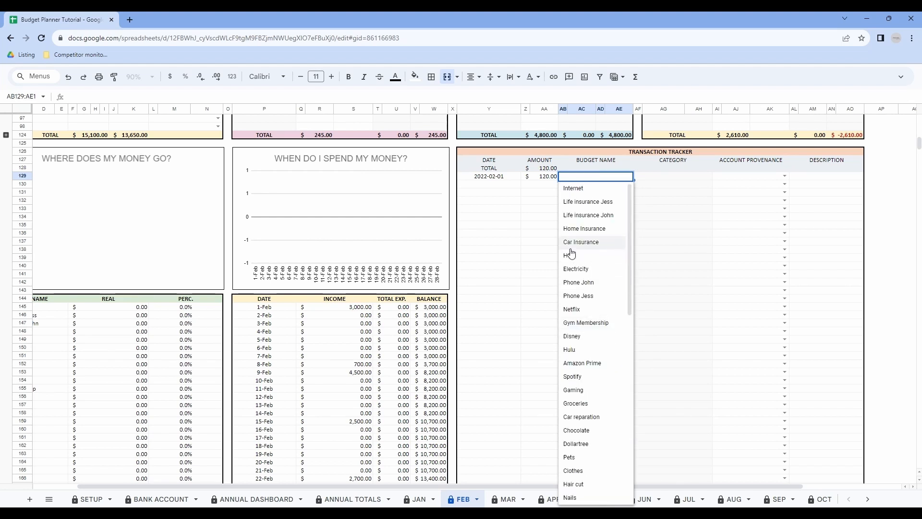
type("el")
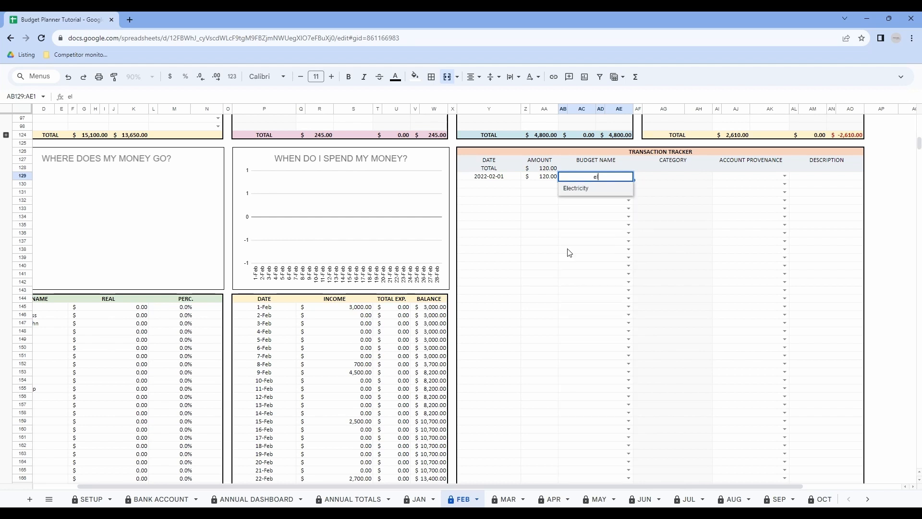
left_click(581, 191)
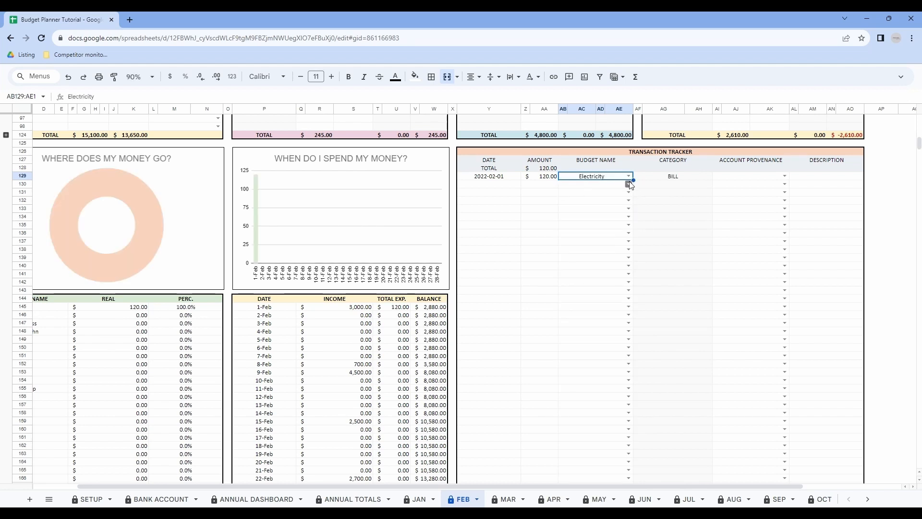
left_click(785, 177)
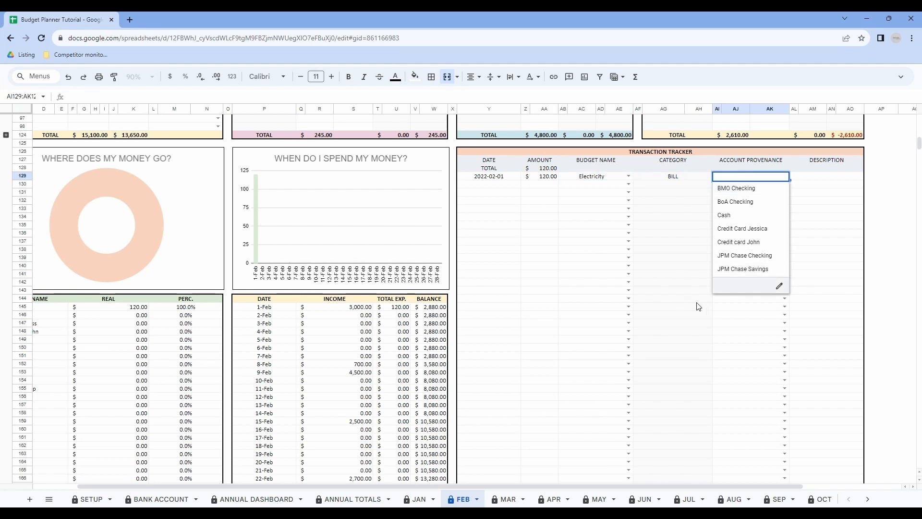
left_click(742, 256)
Record a 2022-02-02 transaction of 50 for Netflix, paid from BMO Checking
double_click(493, 185)
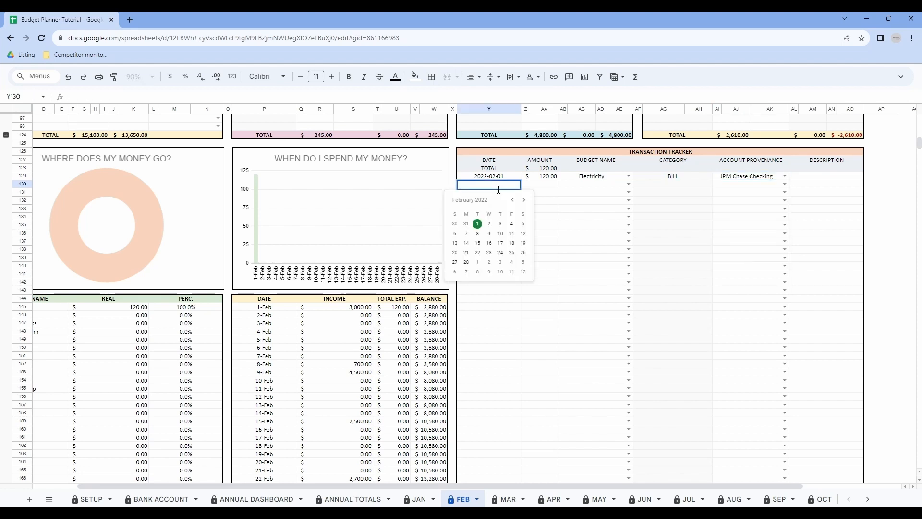
left_click(495, 226)
left_click(555, 185)
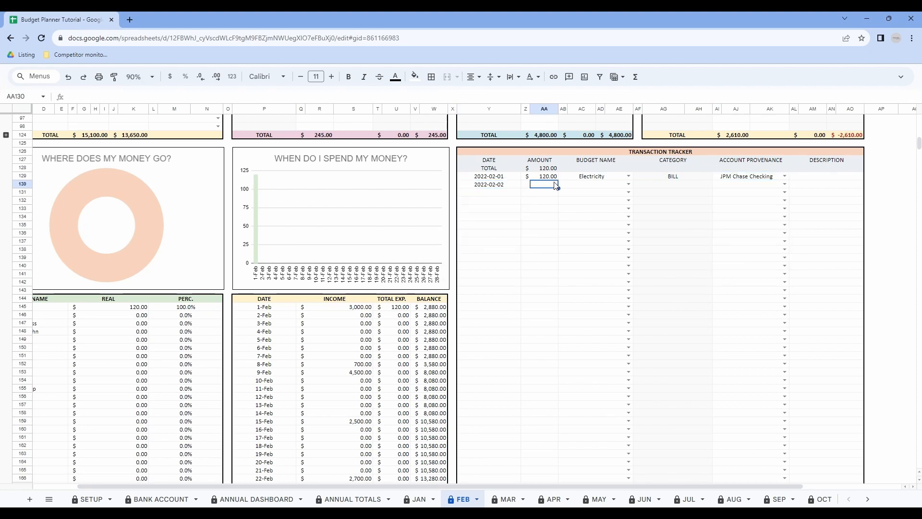
type("50")
left_click(628, 184)
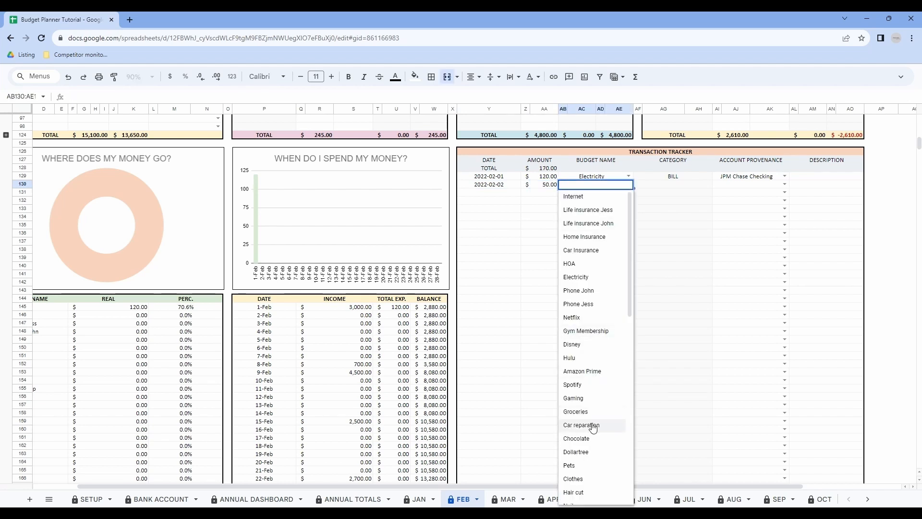
type("n")
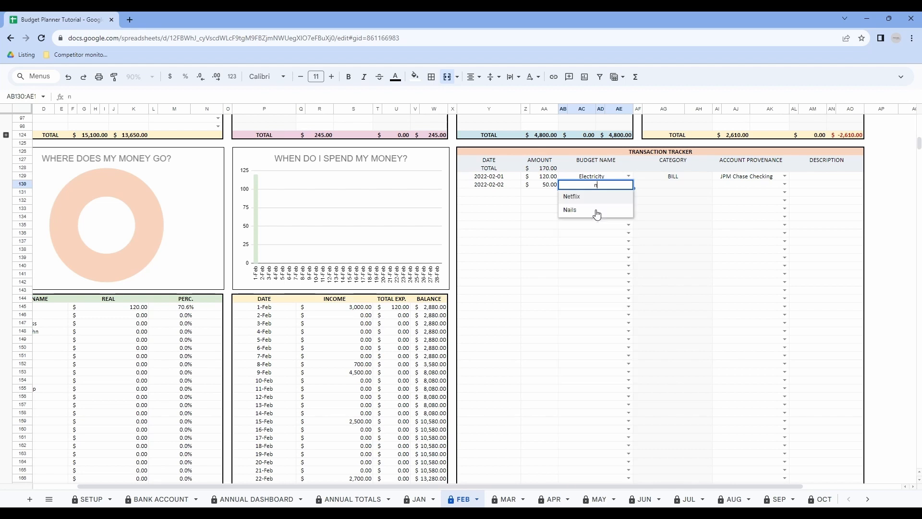
left_click(590, 200)
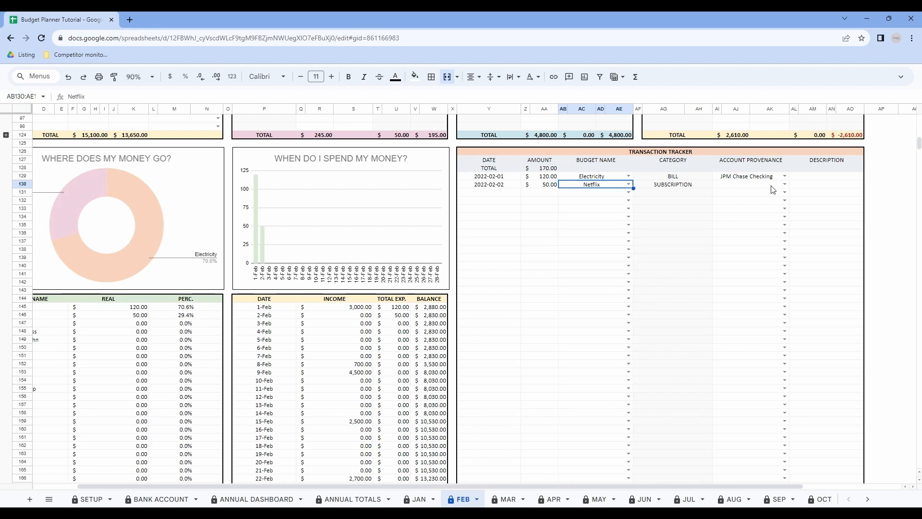
left_click(786, 187)
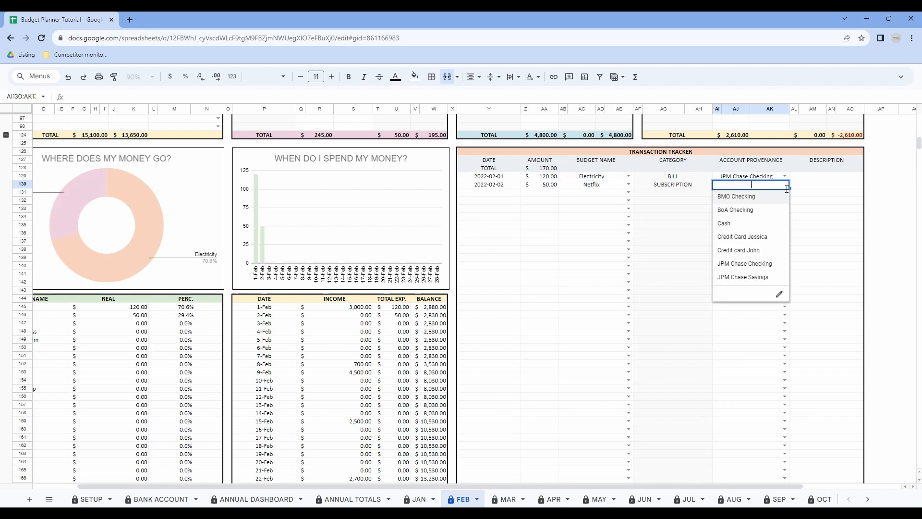
left_click(739, 197)
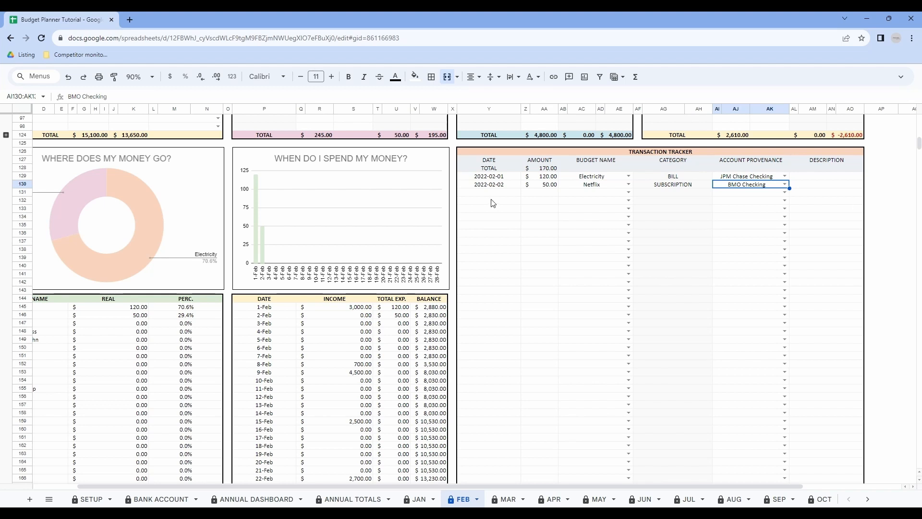
left_click_drag(492, 203, 587, 391)
left_click(583, 389)
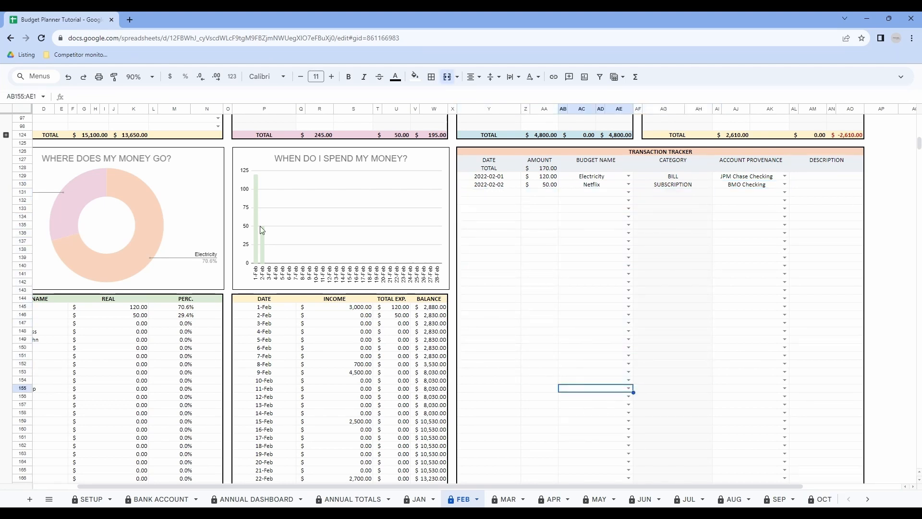
Record a 2022-02-03 transaction of 700 for the Car loan, paid from BMO Checking
left_click(464, 195)
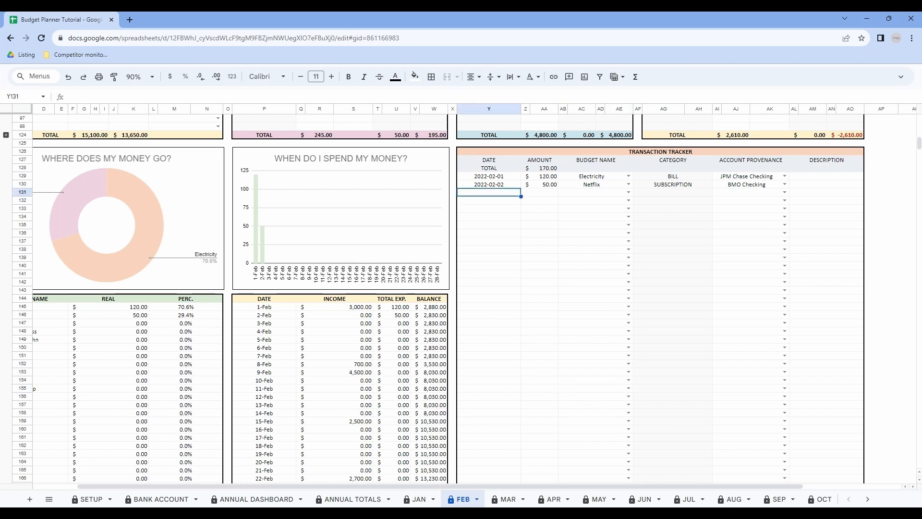
double_click(467, 195)
left_click(489, 231)
left_click(555, 194)
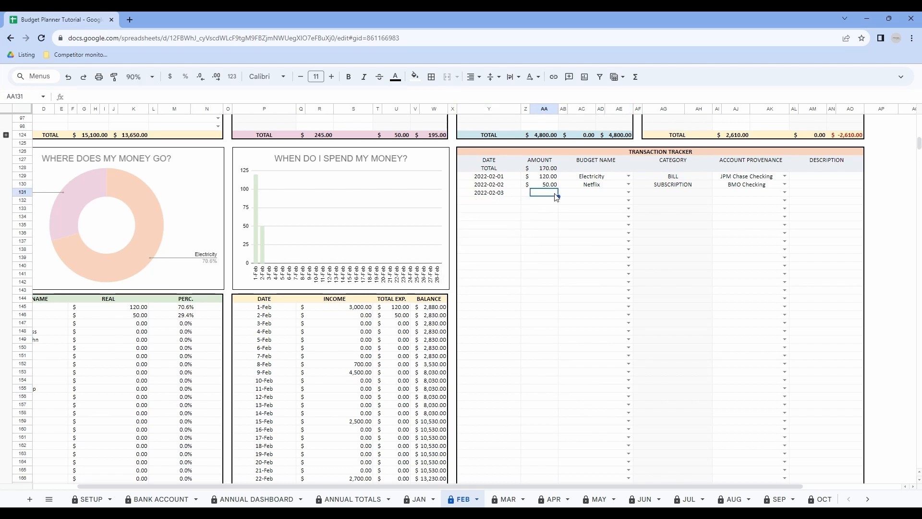
type("700")
key("Tab")
type("ca")
left_click(589, 257)
double_click(750, 193)
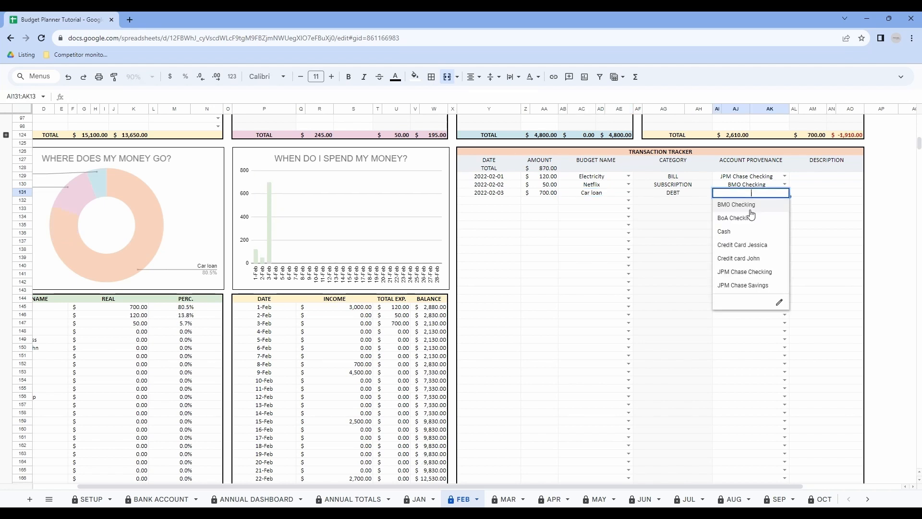
left_click(736, 207)
Record a 2022-02-04 transaction of 500 for Groceries, paid from the first listed credit card account
double_click(486, 200)
left_click(502, 239)
left_click(552, 202)
type("500")
key("Tab")
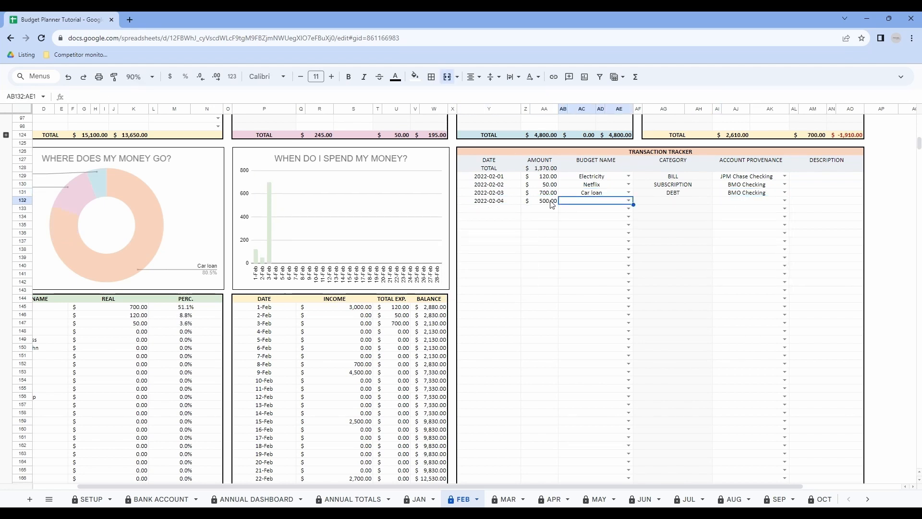
type("gr")
left_click(590, 214)
double_click(752, 201)
left_click(749, 280)
Record a 2022-02-06 transaction of 500 for Emergency funds, paid from BoA Checking
double_click(486, 209)
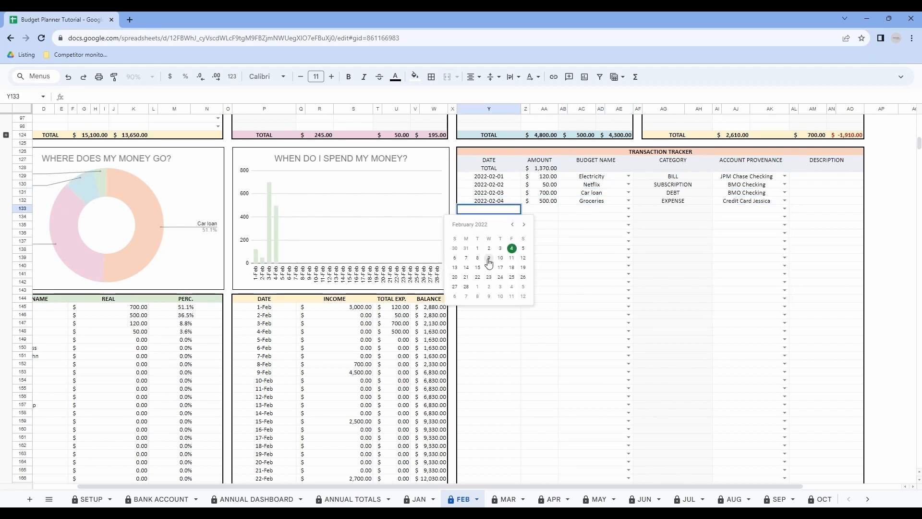
left_click(456, 262)
left_click(528, 209)
type("500")
key("Tab")
type("emerg")
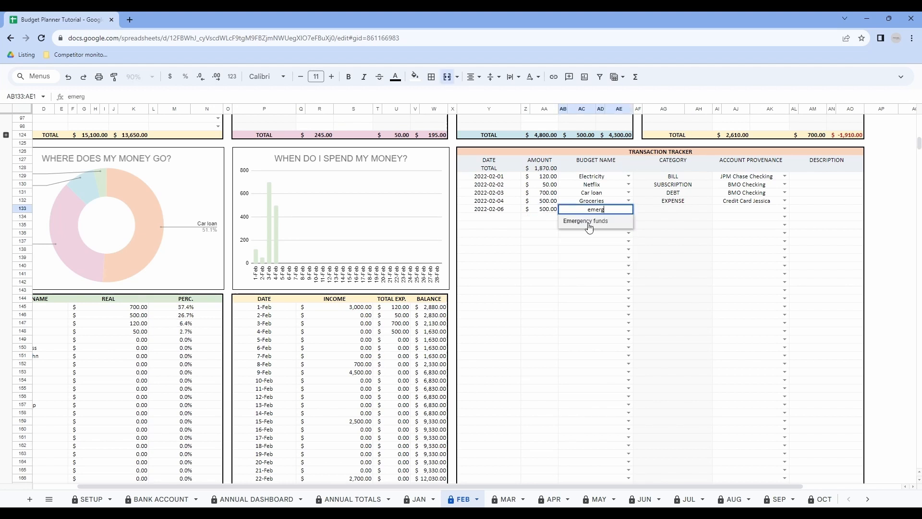
left_click(586, 221)
double_click(752, 209)
left_click(764, 301)
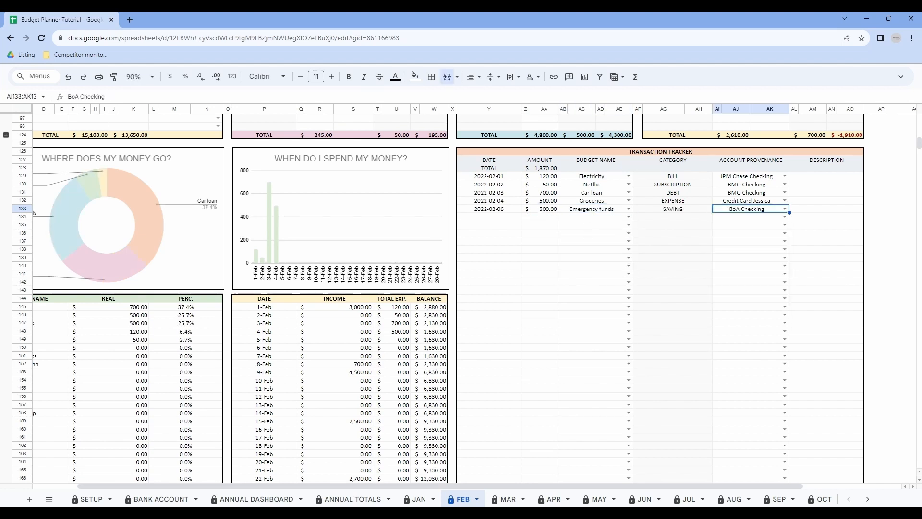
Fill the tracker's date column down from 2022-02-06 to 2022-02-25
left_click(504, 209)
left_click_drag(521, 213, 512, 365)
scroll(513, 393, "down", 3)
left_click(506, 251)
left_click(507, 290)
scroll(543, 297, "up", 2)
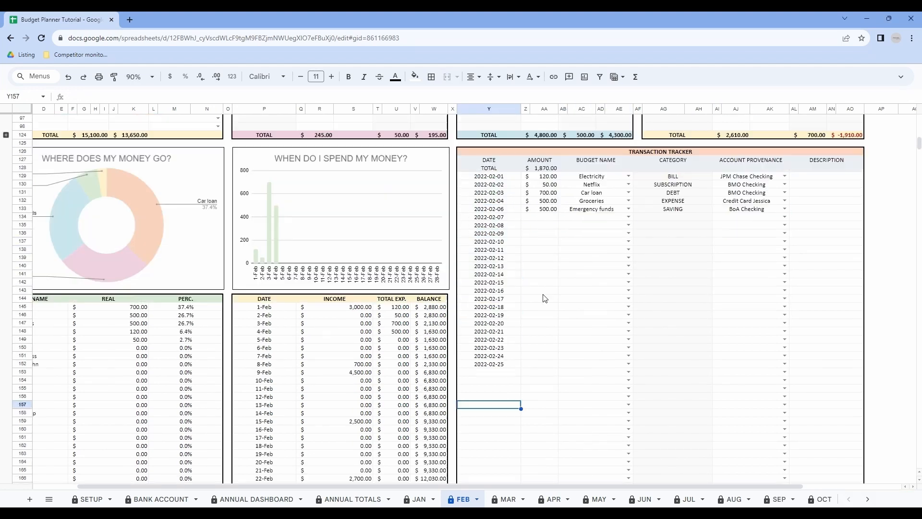
Continue the tracker dates through 2022-02-28 and start a second daily series below them from 2022-02-01 to 2022-02-23
scroll(542, 294, "down", 3)
left_click(498, 192)
left_click_drag(521, 196, 519, 404)
double_click(496, 225)
left_click(477, 264)
left_click(534, 404)
scroll(519, 405, "up", 7)
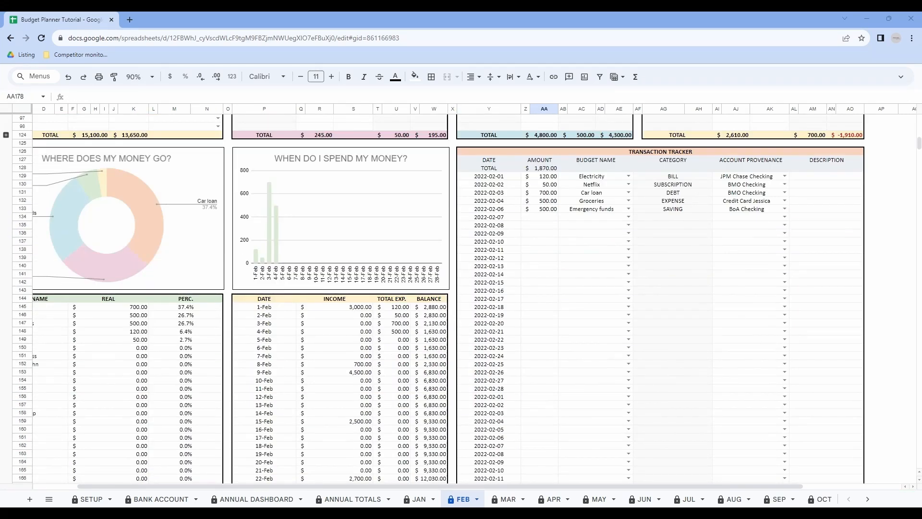
Paste the copied amounts and budget names into the tracker from the 2022-02-07 row down, starting with 1,000 for Mortgage
scroll(538, 240, "up", 1)
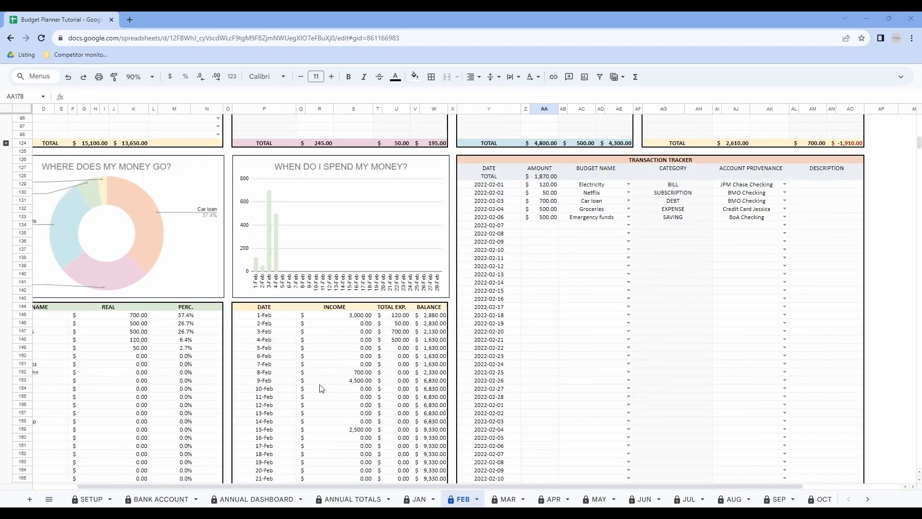
right_click(540, 226)
mouse_move(583, 214)
left_click(725, 215)
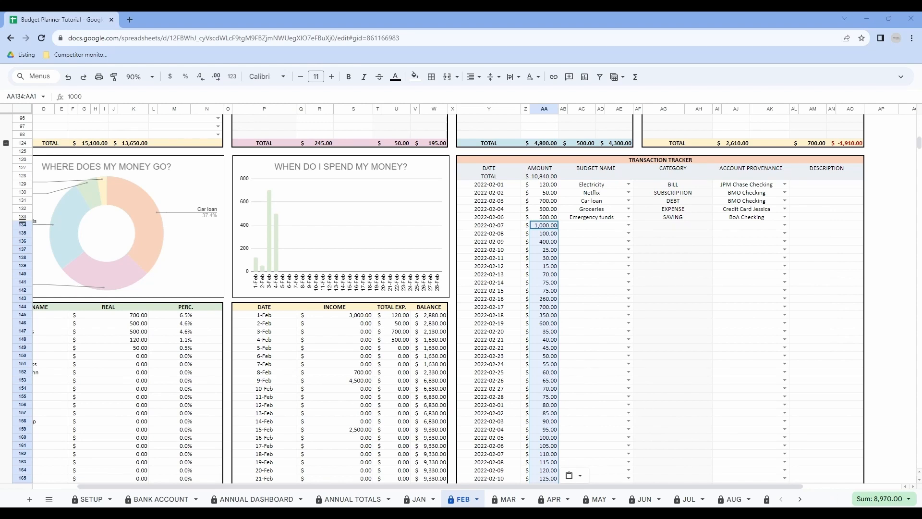
right_click(591, 226)
left_click(619, 200)
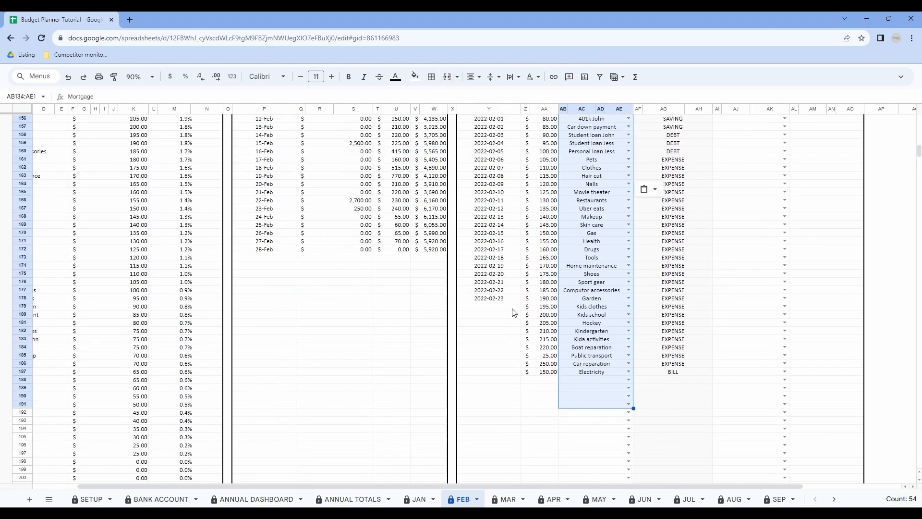
Continue the second tracker date series through 2022-02-27 and restart it at 2022-02-01 through 2022-02-04 for the last four transactions
double_click(489, 348)
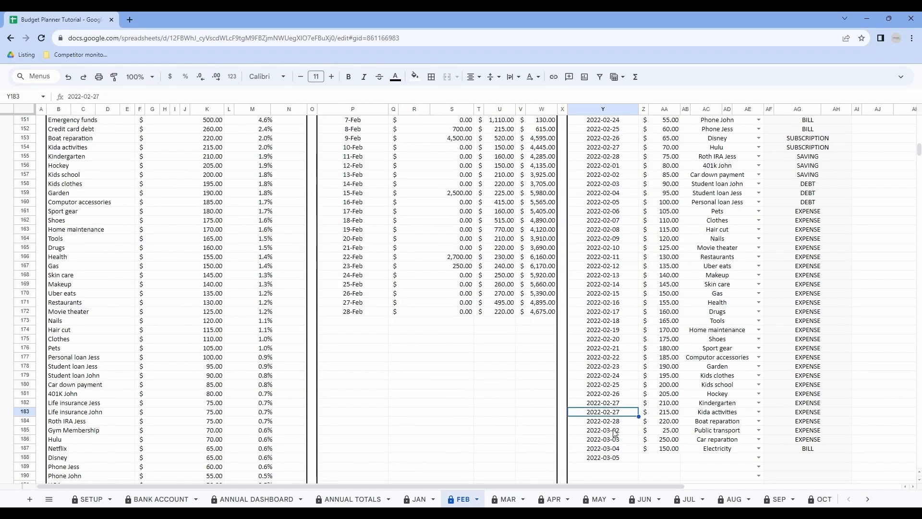
double_click(604, 421)
left_click_drag(603, 421, 630, 457)
left_click(632, 458)
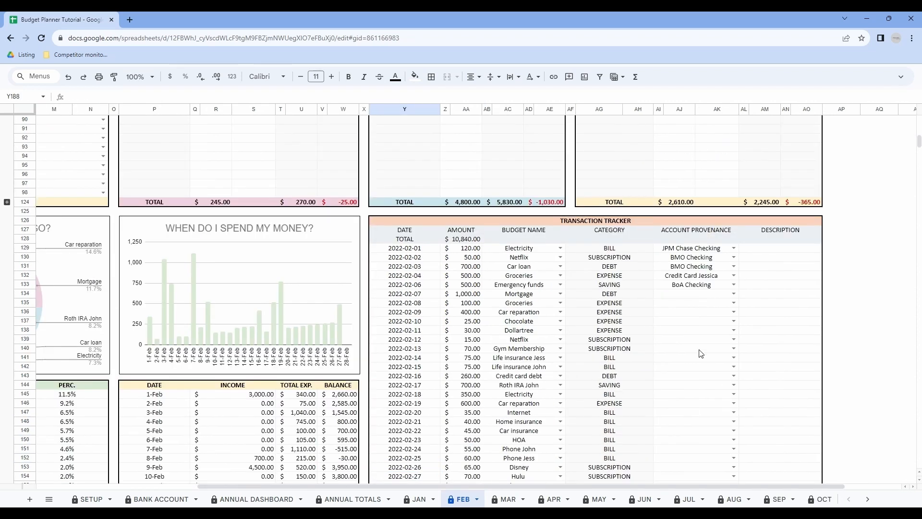
Fill in the account provenance for the transactions from 2022-02-07 to 2022-02-25, using JPM Chase Checking and BoA Checking
scroll(702, 353, "down", 1)
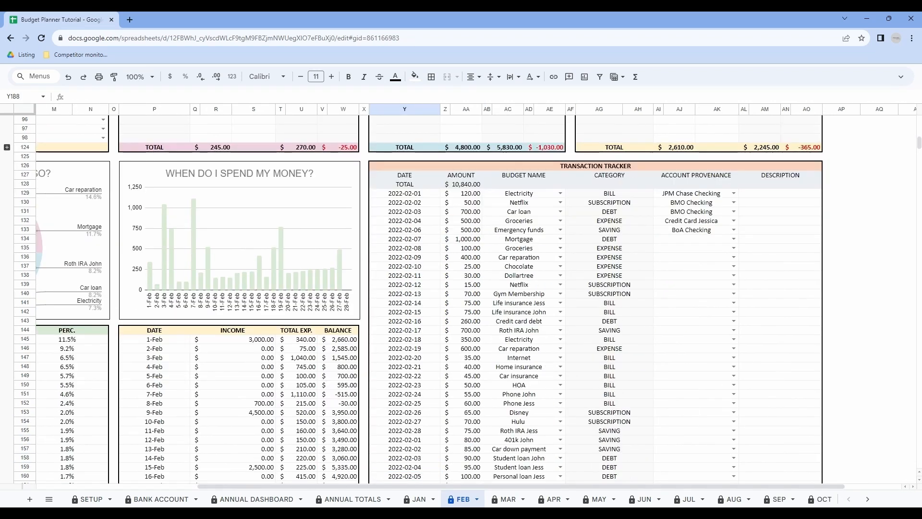
left_click(694, 240)
type("JPM Chase Checking JPM Chase Checking JPM Chase Checking BoA Checking JPM Chase Checking BoA Checking JPM Chase Checking JPM Chase Checking BoA Checking BoA Checking BoA Checking JPM Chase Checking JPM Chase Checking JPM Chase Checking JPM Chase Checking JPM Chase Checking JPM Chase Checking JPM Chase Checking BoA Checking")
scroll(698, 297, "down", 2)
scroll(697, 297, "up", 2)
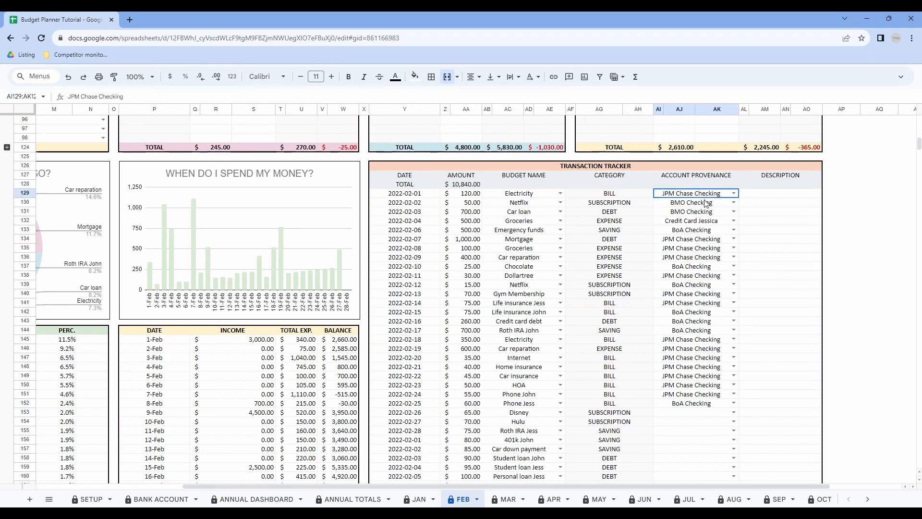
Copy the account provenance entries starting at the first transaction and paste them repeatedly into the blank account rows further down
left_click_drag(702, 194, 708, 284)
key("ctrl+c")
scroll(711, 291, "down", 2)
left_click(703, 302)
key("ctrl+v")
scroll(687, 301, "down", 4)
left_click(692, 184)
key("ctrl+v")
Choose an account provenance for the last two tracker transactions, Car reparation and Electricity
double_click(705, 386)
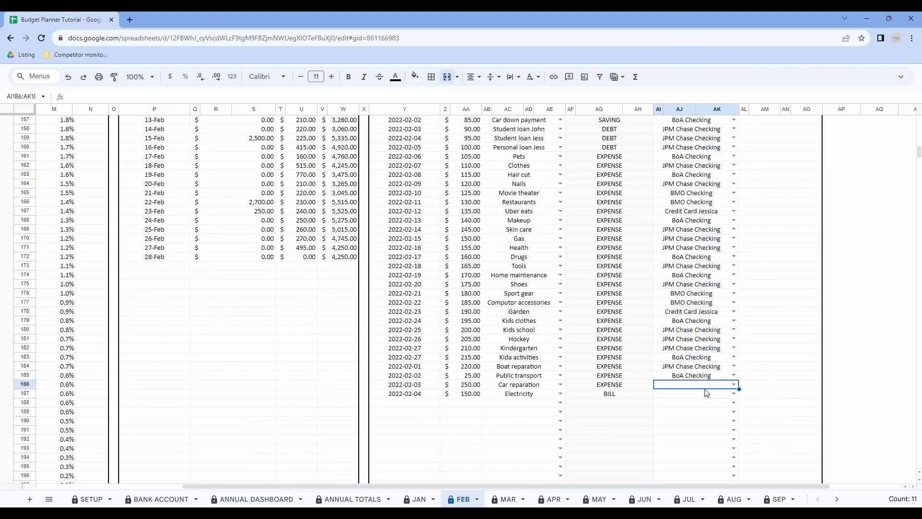
left_click(689, 452)
double_click(696, 394)
left_click(689, 462)
left_click(697, 439)
Review February's transaction tracker, spending charts, daily balance table, budget tables and overview charts
scroll(697, 437, "up", 6)
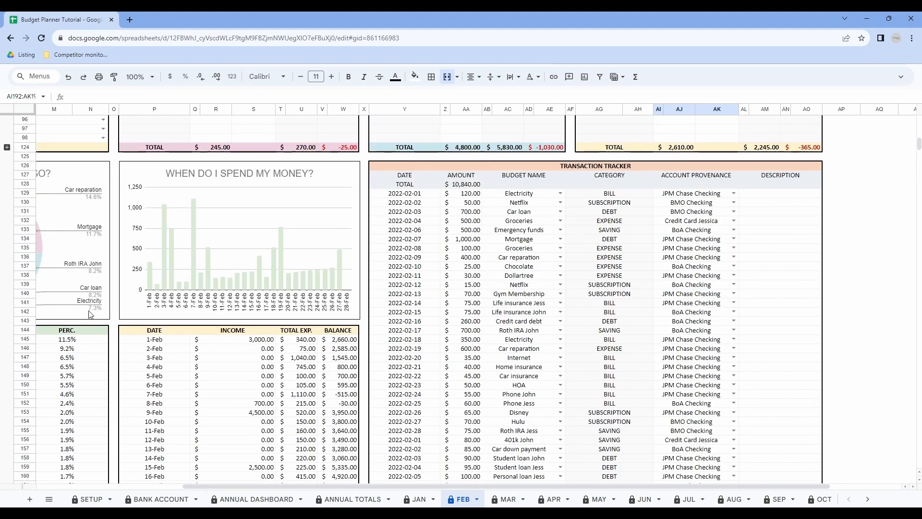
left_click_drag(241, 486, 101, 486)
scroll(208, 377, "up", 1)
left_click_drag(468, 486, 572, 482)
scroll(572, 337, "up", 15)
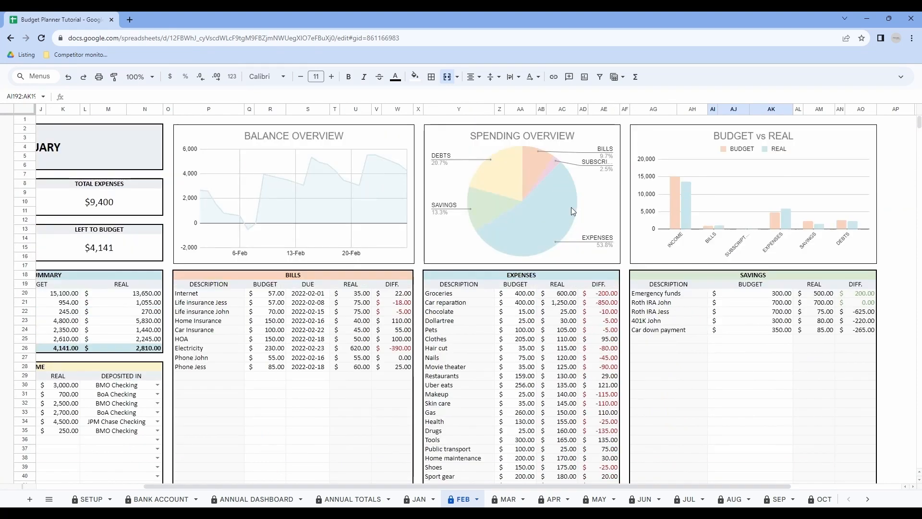
scroll(562, 346, "down", 15)
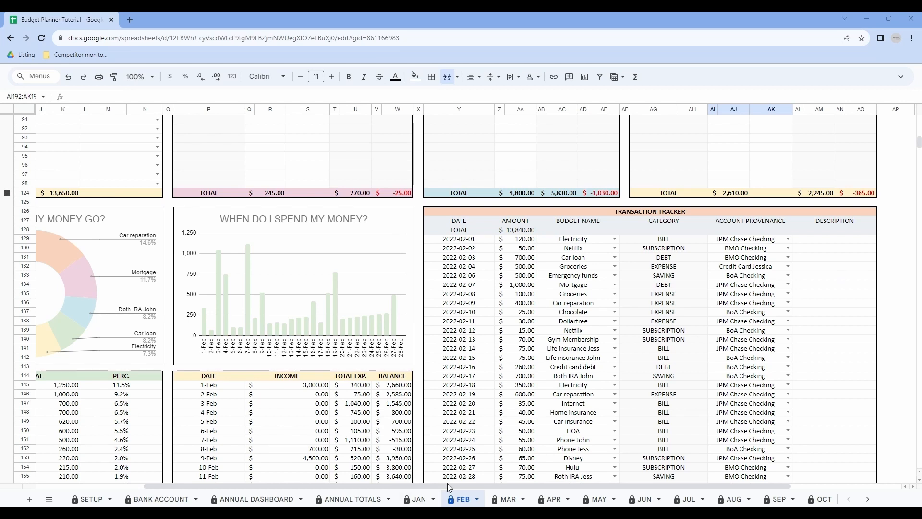
scroll(435, 294, "left", 5)
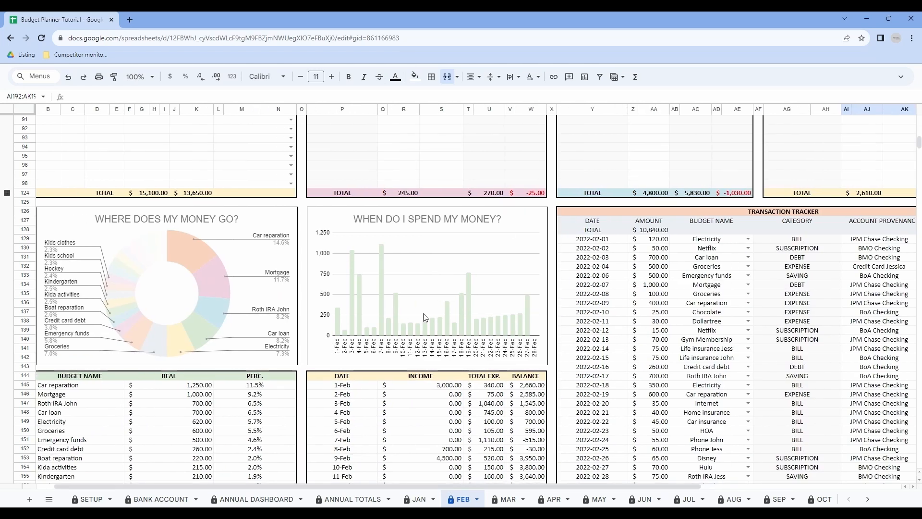
scroll(426, 313, "down", 2)
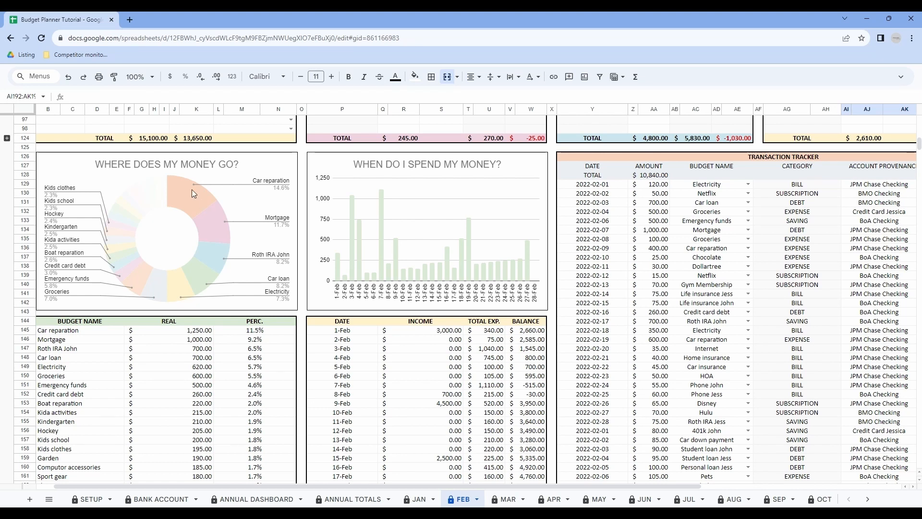
scroll(192, 189, "up", 15)
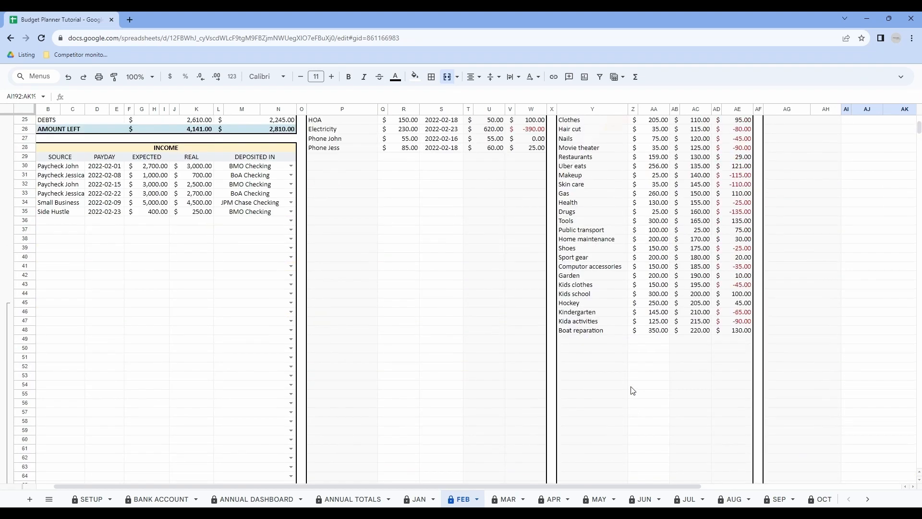
scroll(632, 390, "up", 5)
left_click_drag(455, 486, 560, 488)
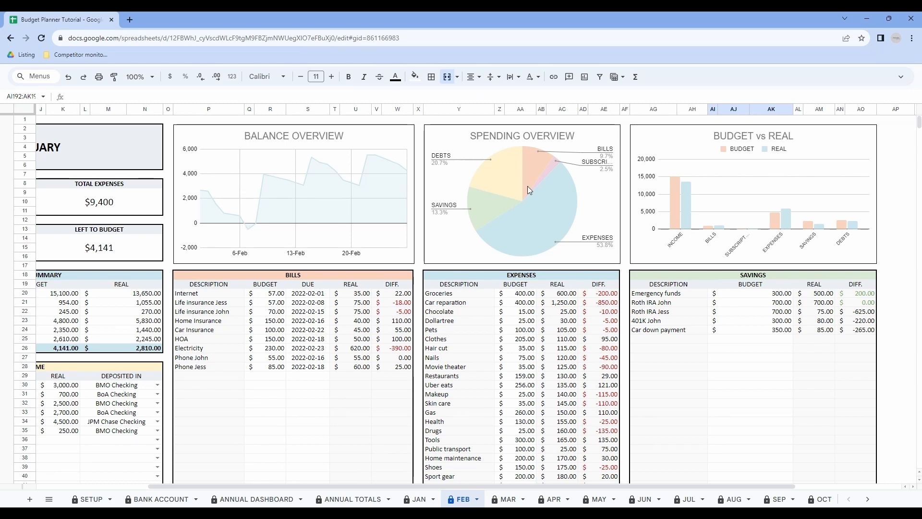
scroll(528, 186, "left", 3)
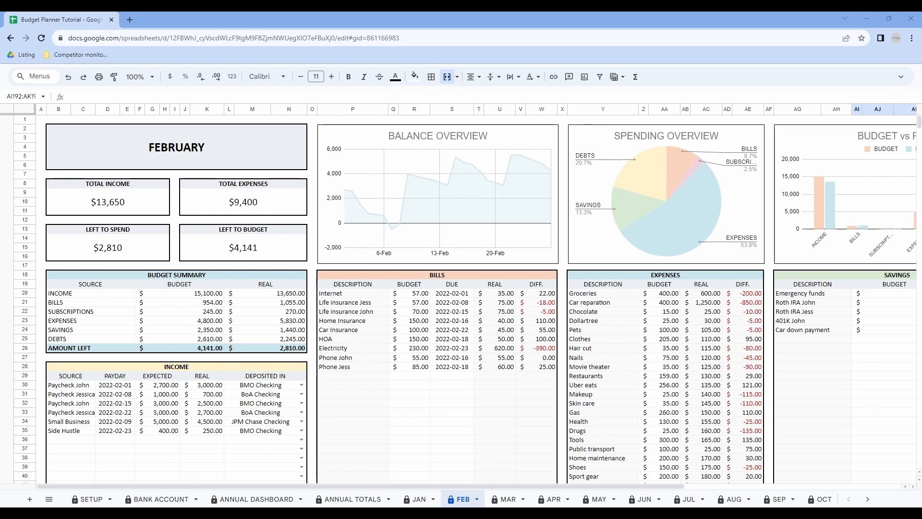
Compare the Left to Spend figures on the January and February sheets
left_click(418, 499)
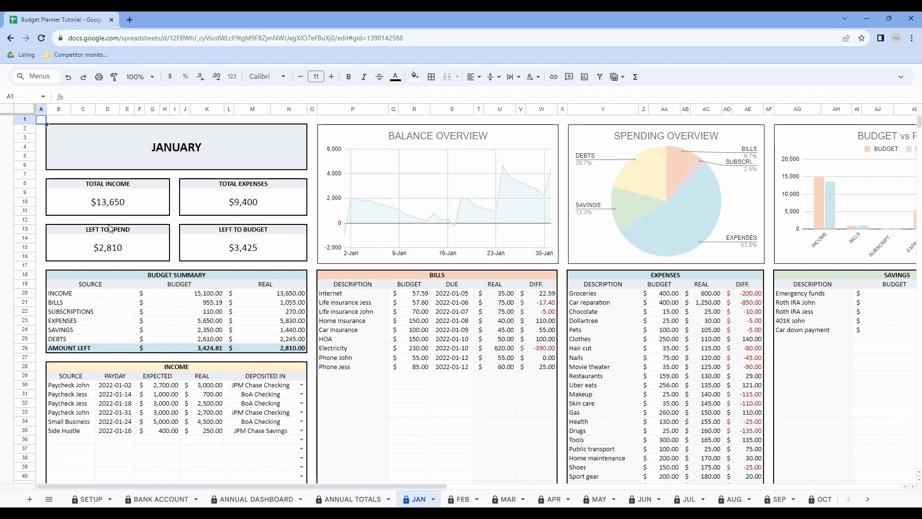
left_click(112, 246)
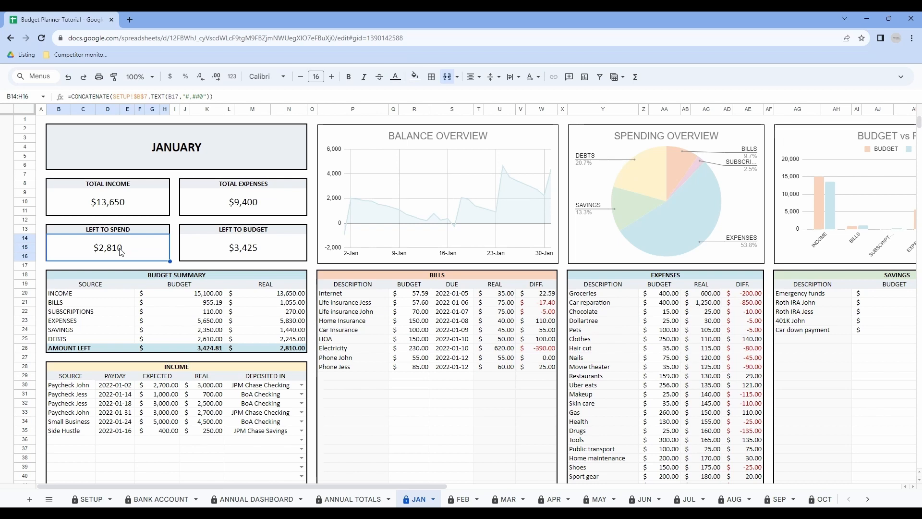
left_click(460, 499)
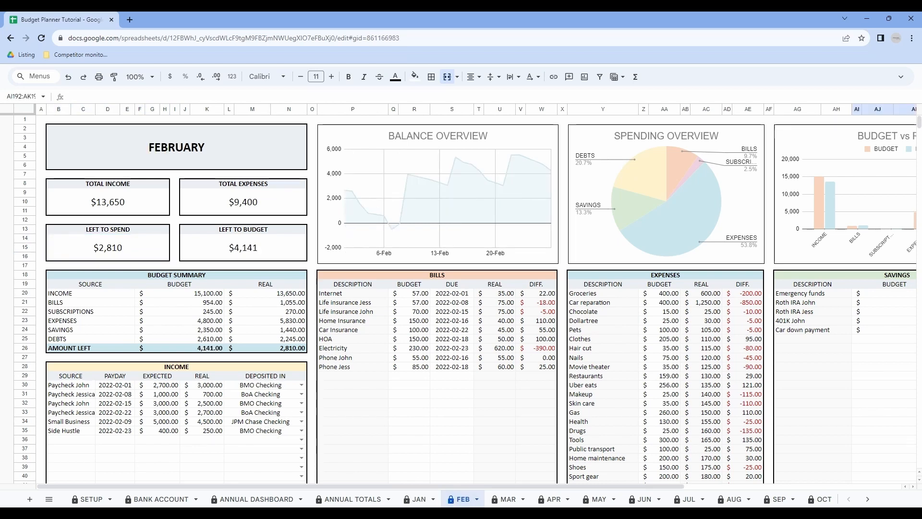
left_click(95, 255)
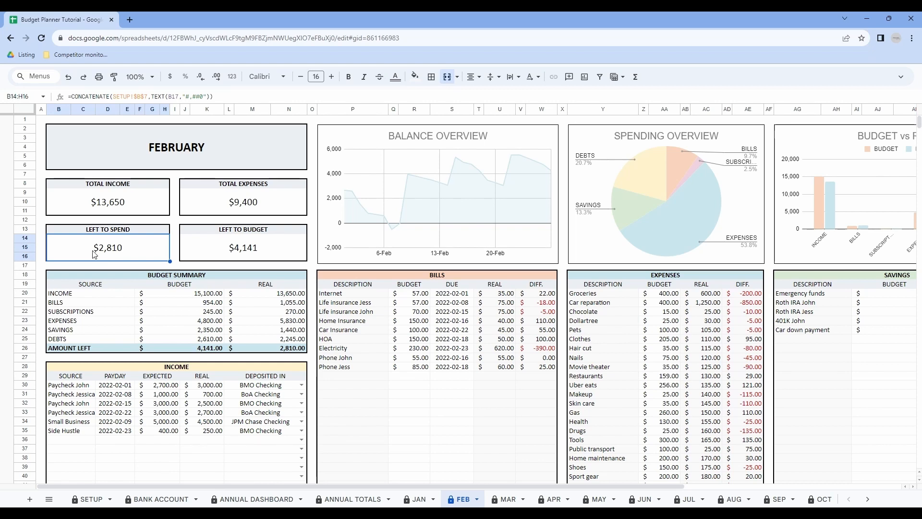
left_click(416, 498)
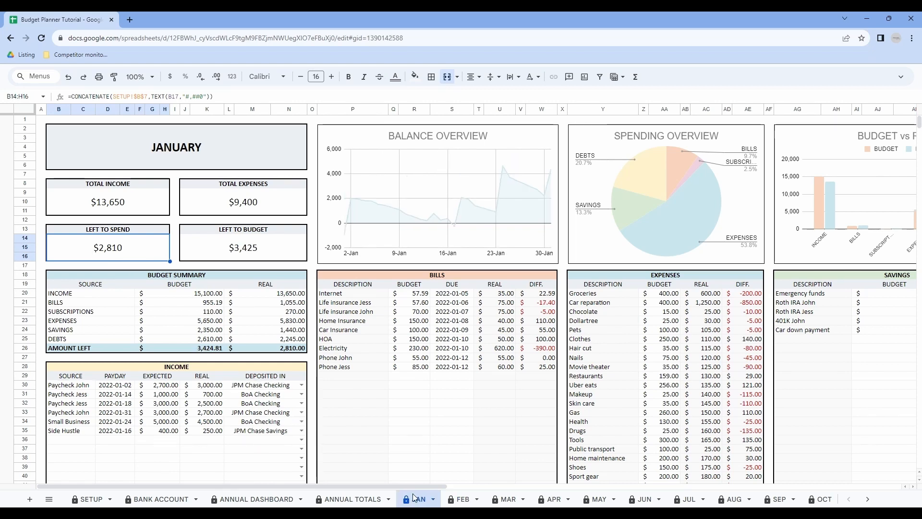
left_click(461, 500)
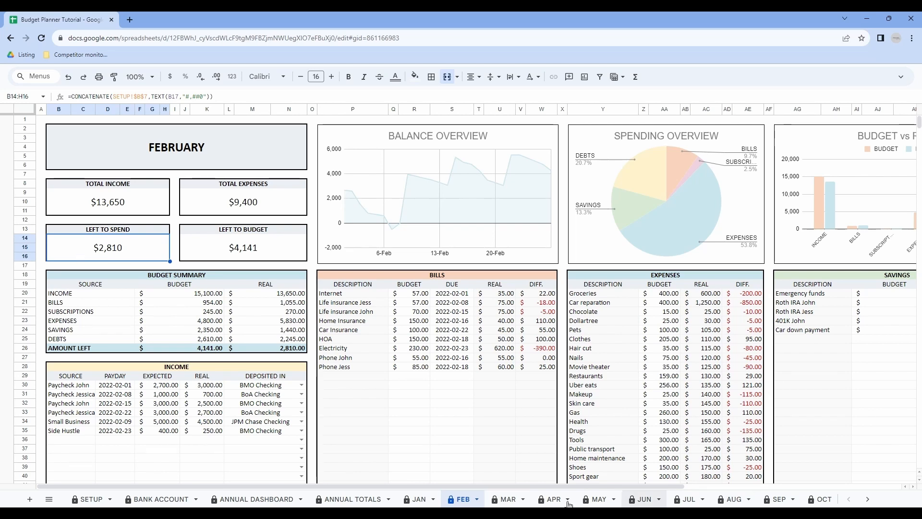
Set the calculation setup on the SETUP sheet to Carry over budget
left_click(90, 499)
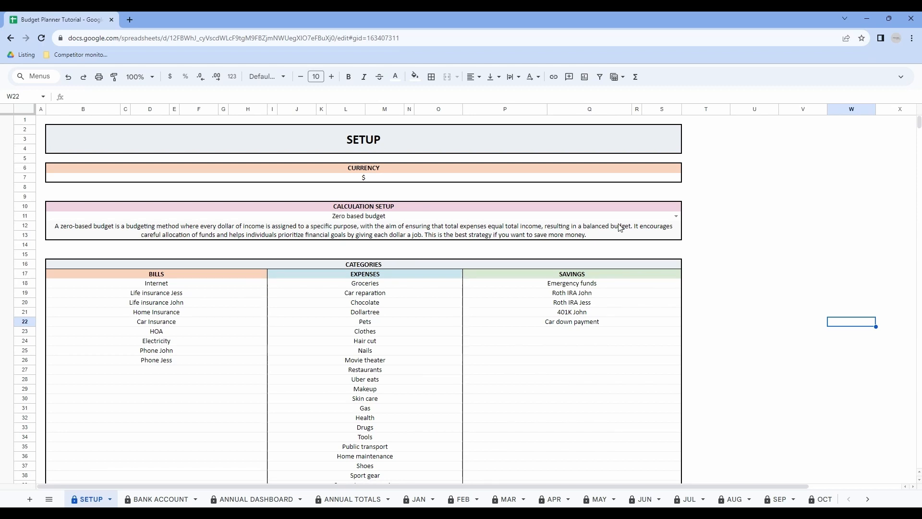
left_click(675, 219)
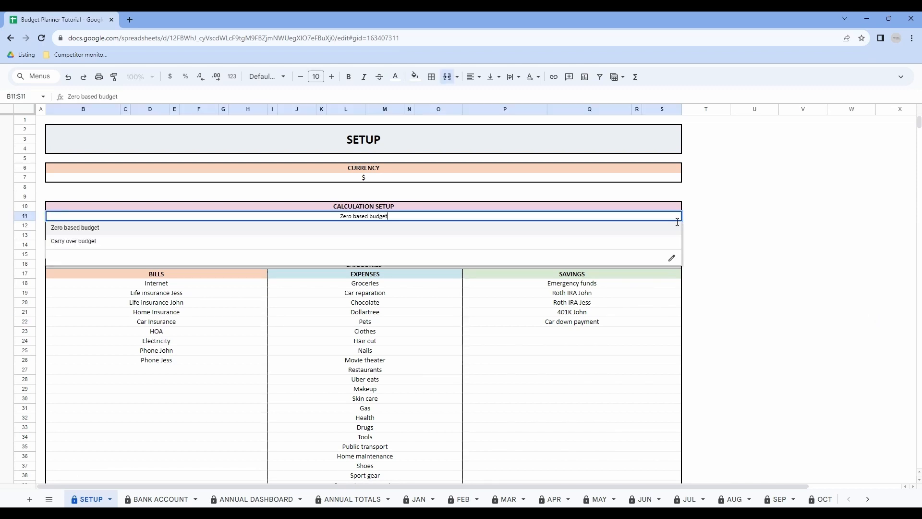
left_click(77, 243)
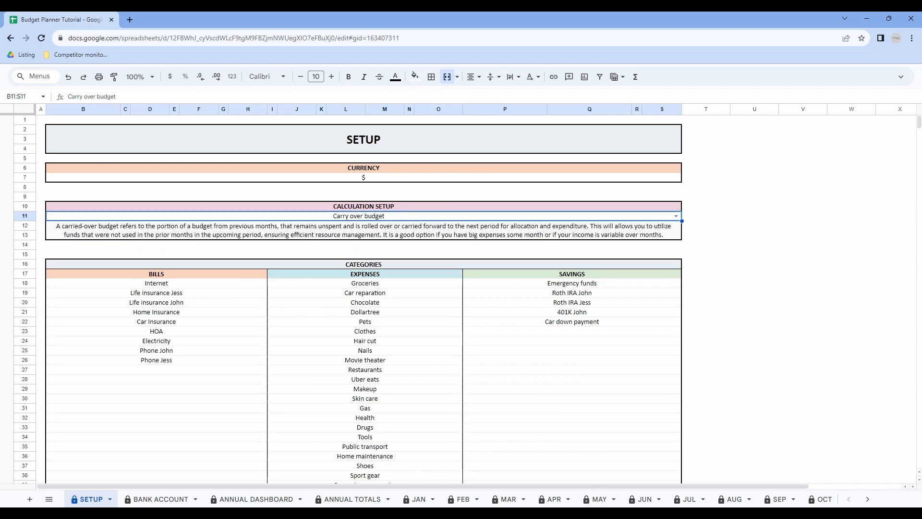
Examine February's Left to Spend and Left to Budget figures under the carry over calculation
left_click(463, 499)
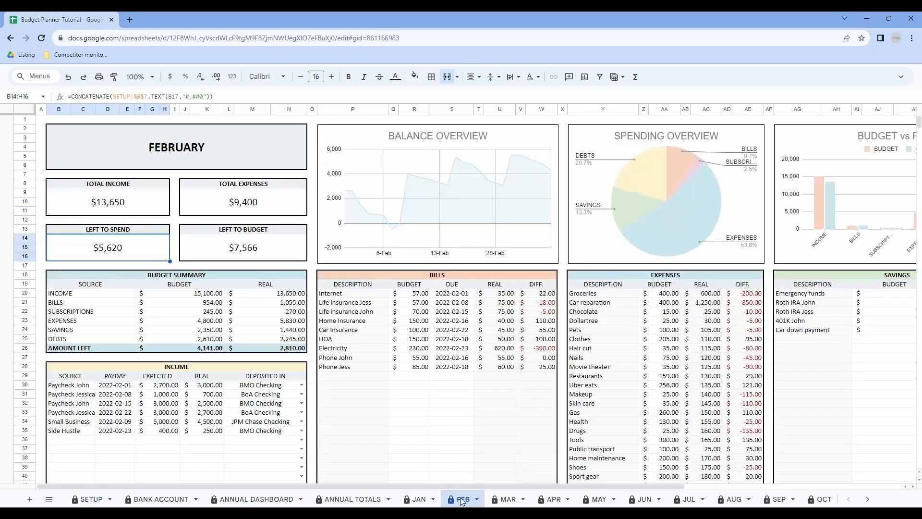
left_click(117, 267)
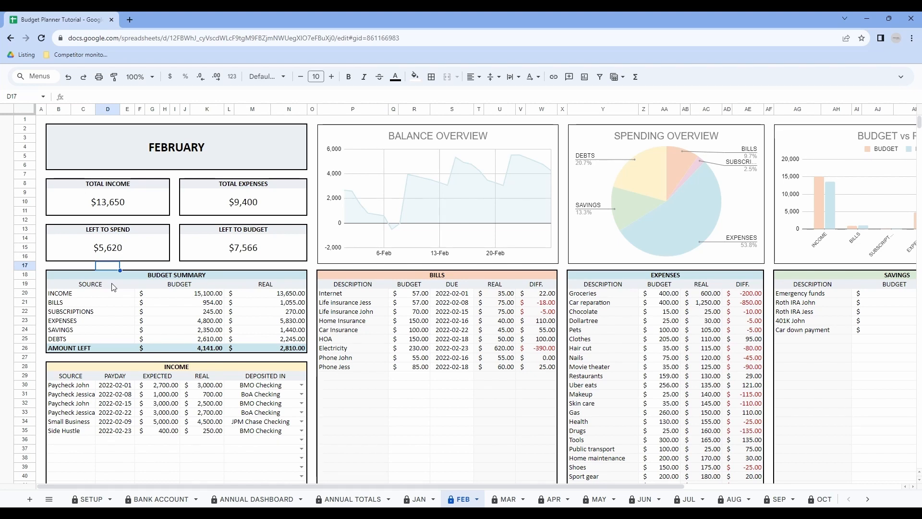
left_click(111, 249)
left_click(229, 247)
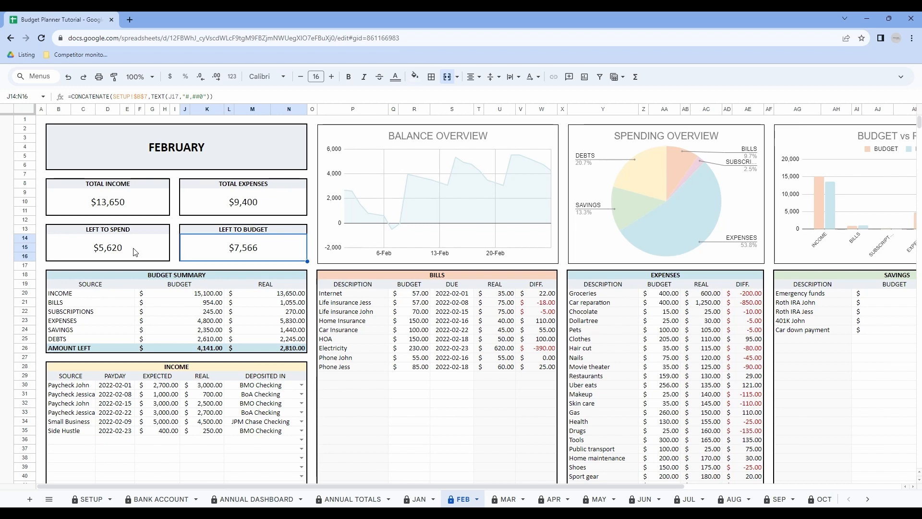
left_click(102, 246)
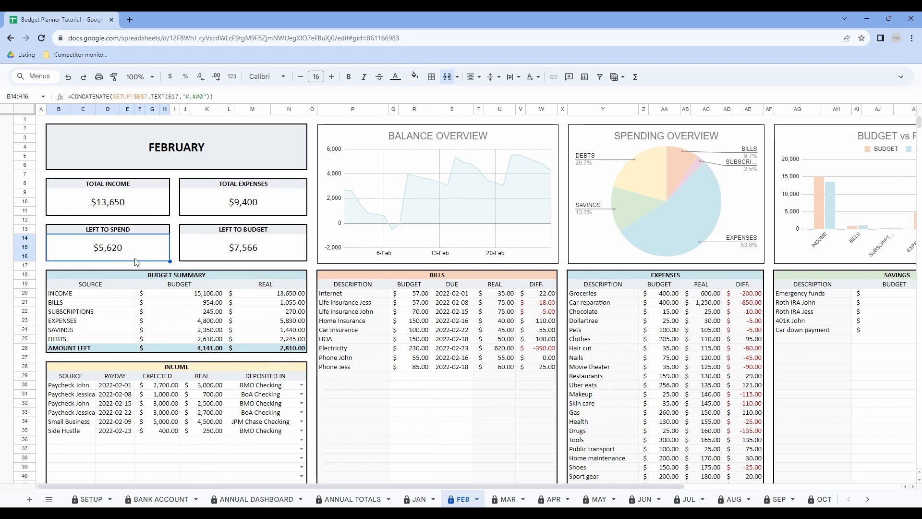
left_click(174, 256)
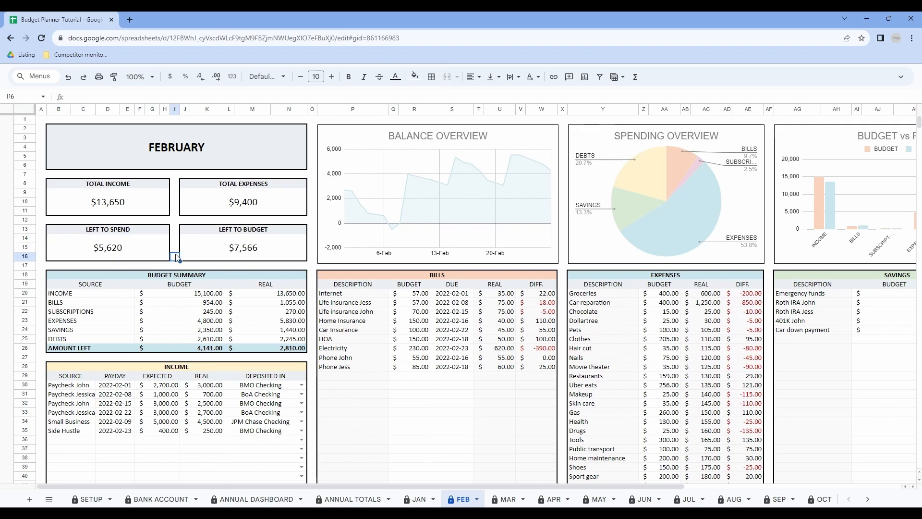
left_click_drag(176, 185, 176, 259)
left_click_drag(56, 219, 267, 222)
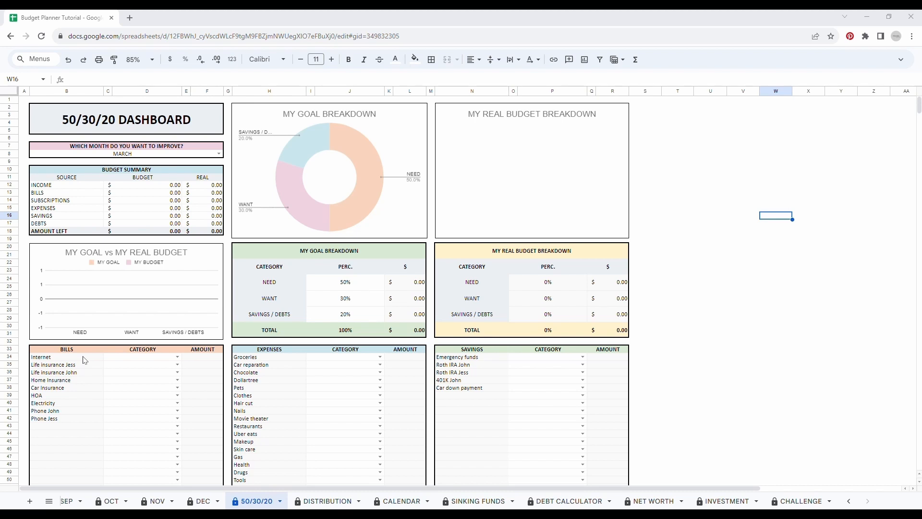
Choose FEBRUARY as the month to improve on the 50/30/20 dashboard
left_click(108, 192)
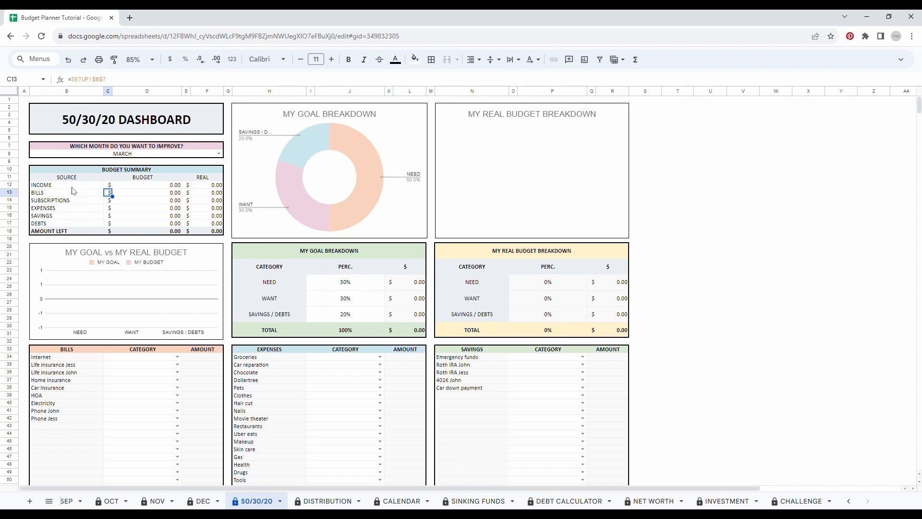
left_click(126, 163)
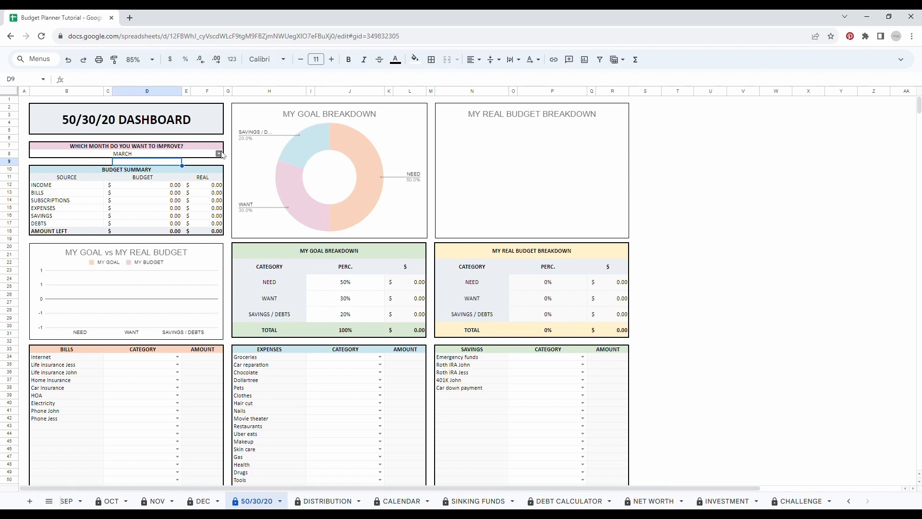
left_click(219, 153)
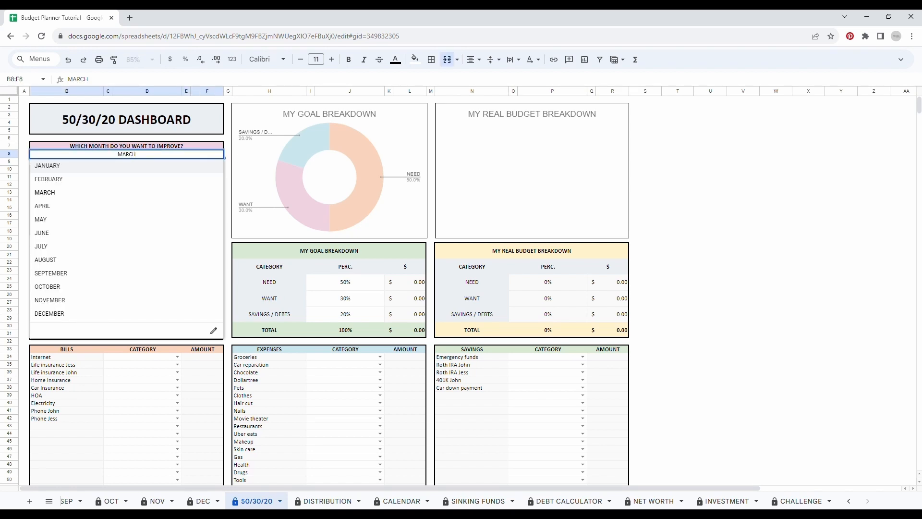
left_click(49, 180)
Check the February amounts in the dashboard's bills, expenses and savings lists
scroll(228, 284, "down", 3)
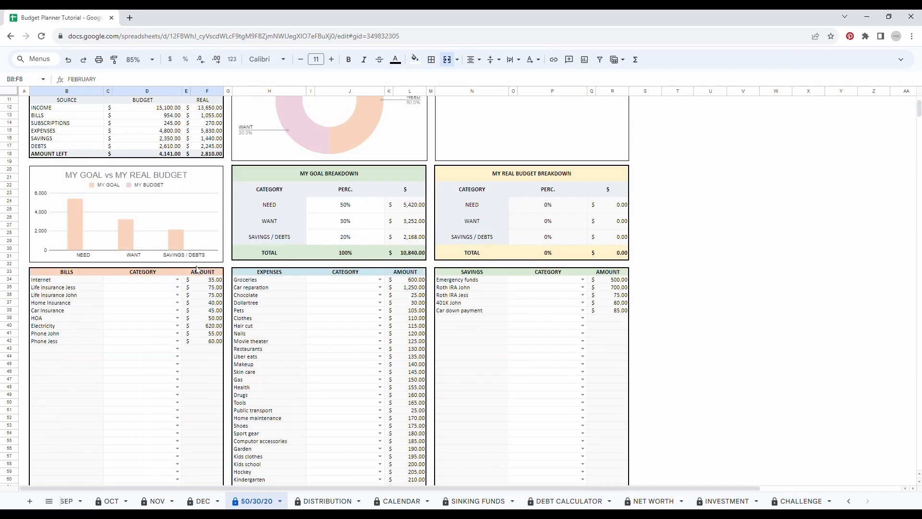
left_click(207, 282)
left_click_drag(208, 284, 206, 341)
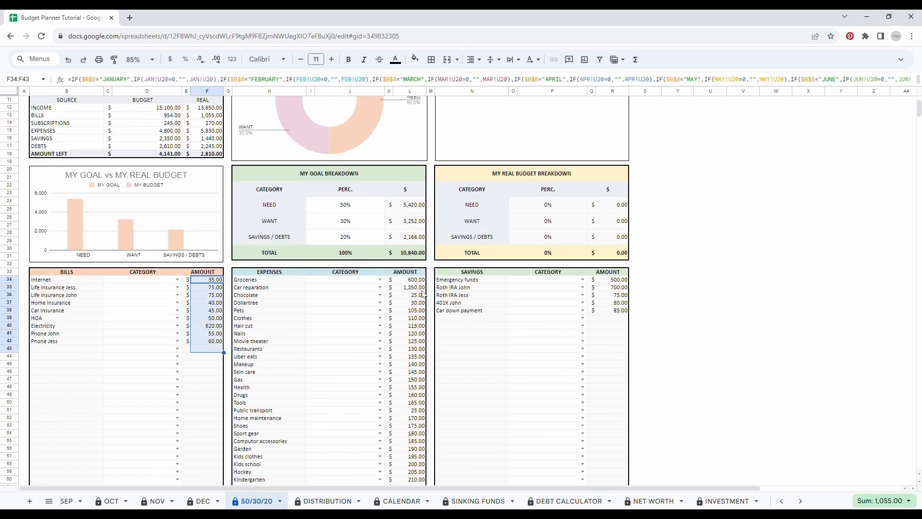
left_click_drag(409, 287, 409, 395)
left_click_drag(610, 280, 610, 326)
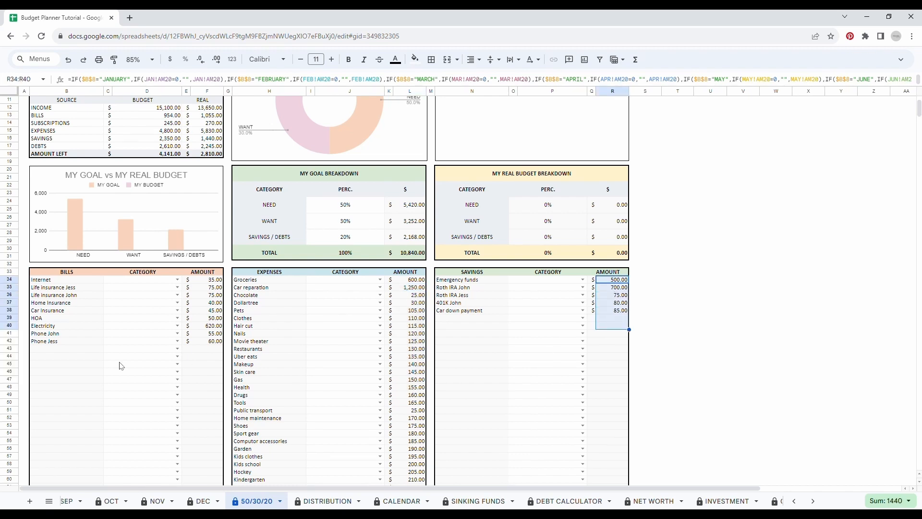
scroll(61, 363, "up", 3)
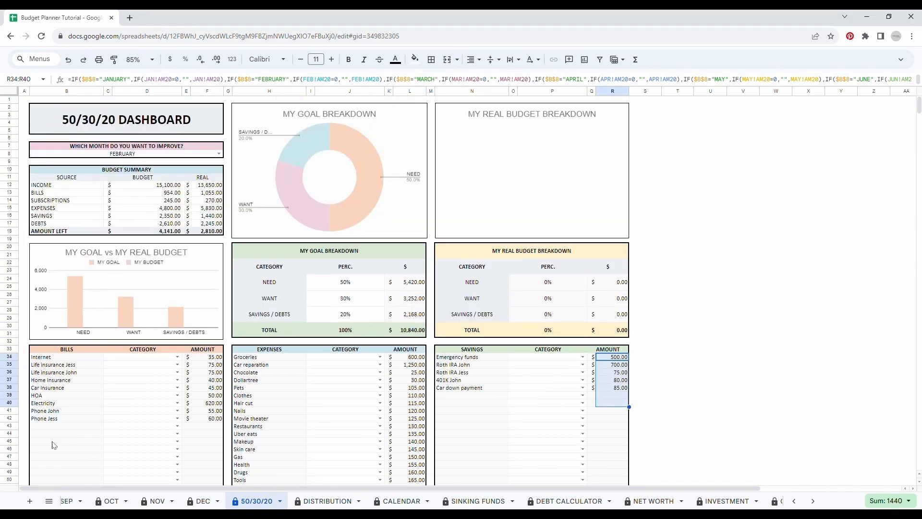
Review the bills and expenses lists, their category column and the My Goal Breakdown table on the 50/30/20 dashboard
left_click_drag(62, 356, 62, 448)
left_click_drag(259, 380, 269, 419)
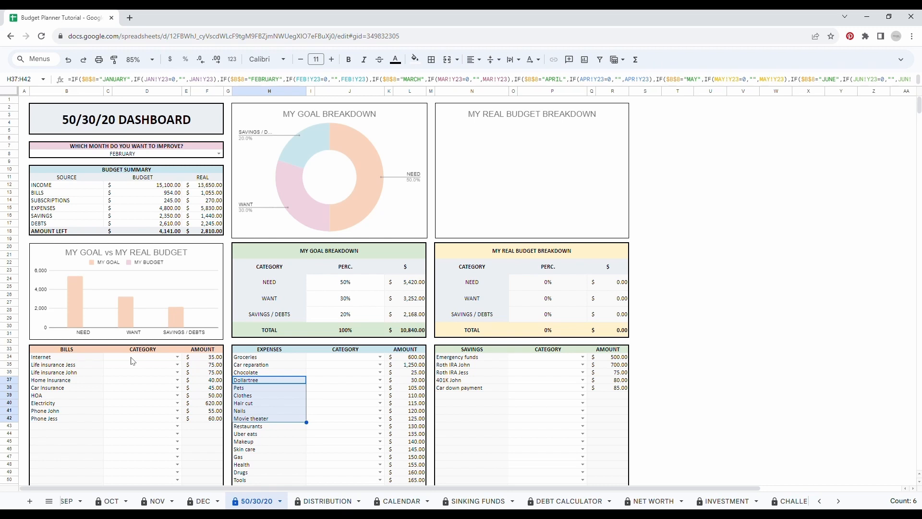
left_click(142, 382)
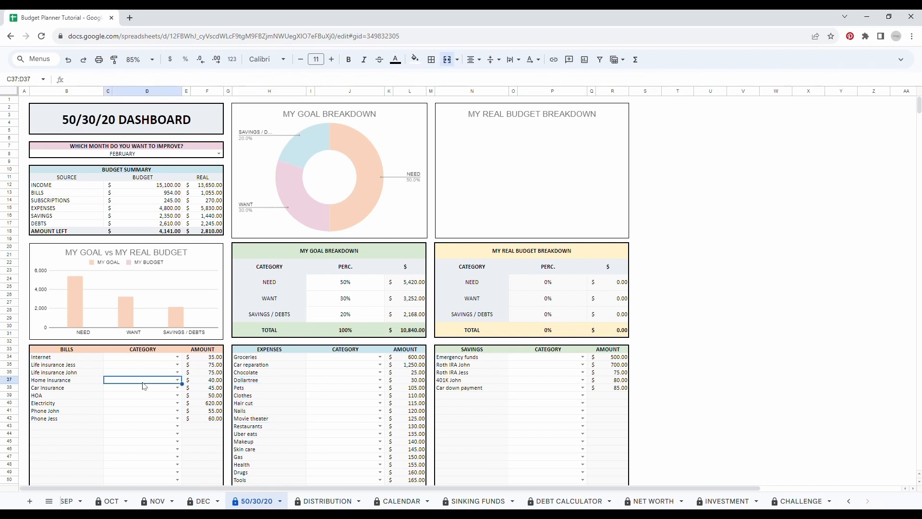
left_click_drag(334, 251, 339, 329)
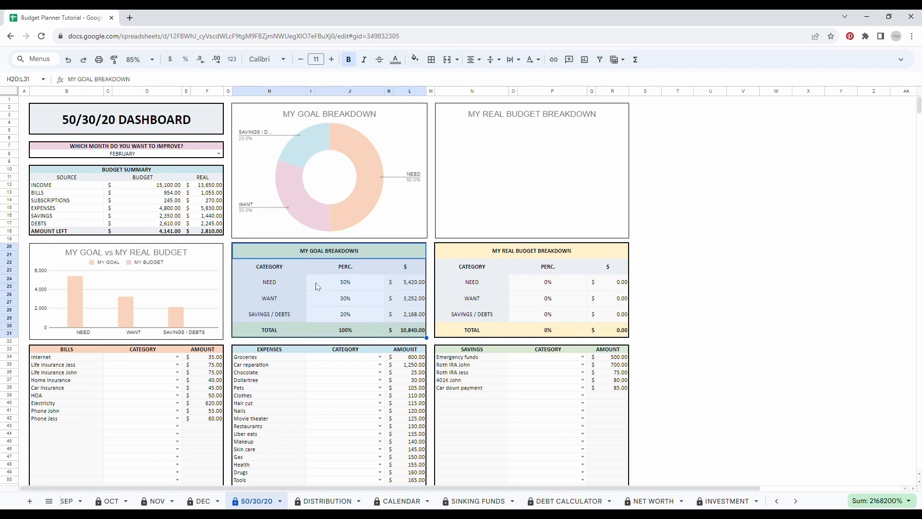
Set the NEED percentage in the My Goal Breakdown table to 40%
left_click(341, 291)
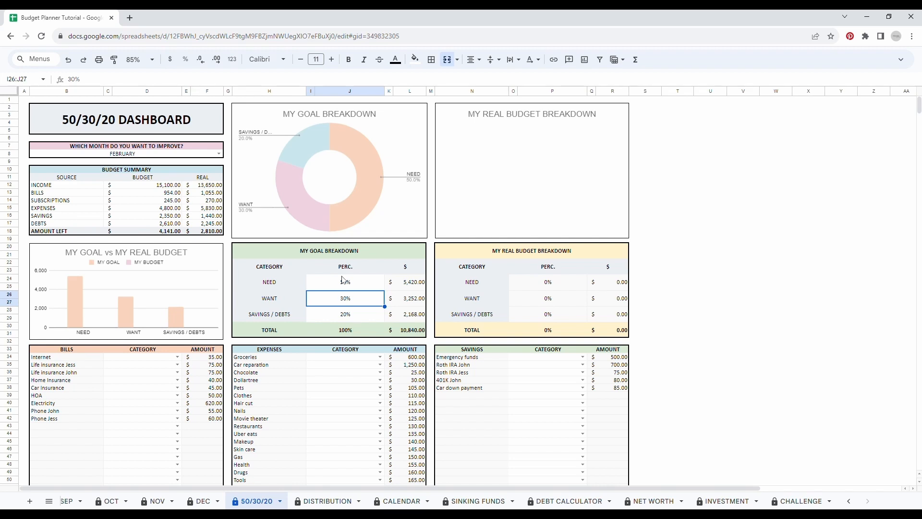
left_click(345, 283)
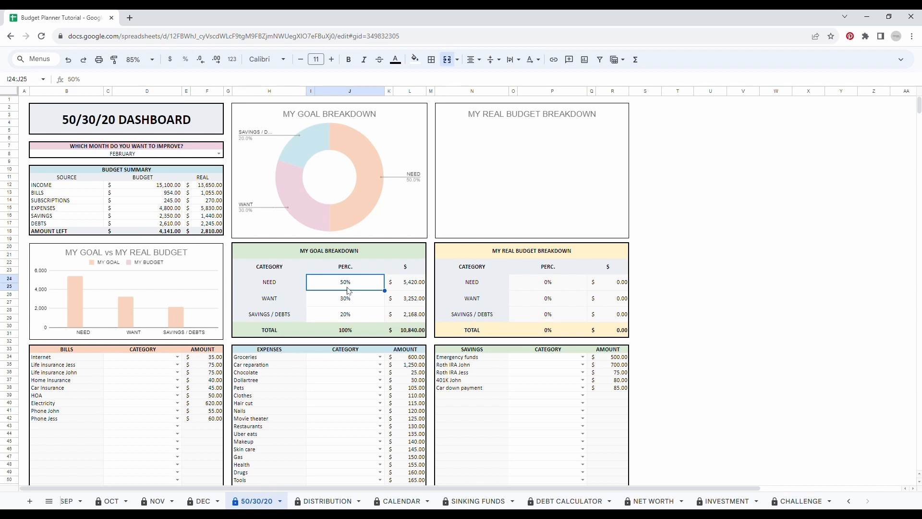
type("40")
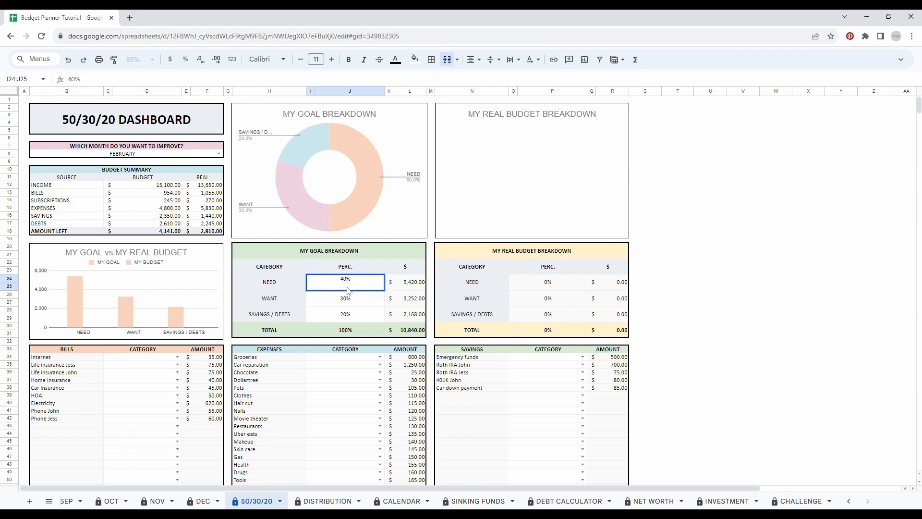
key("Return")
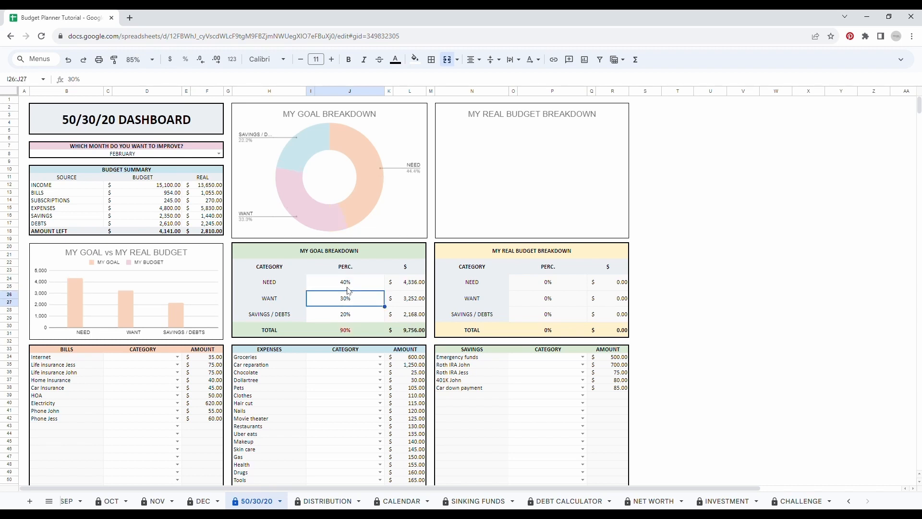
Check the goal percentages and their total, and set the SAVINGS / DEBTS goal percentage to 30%
left_click(349, 331)
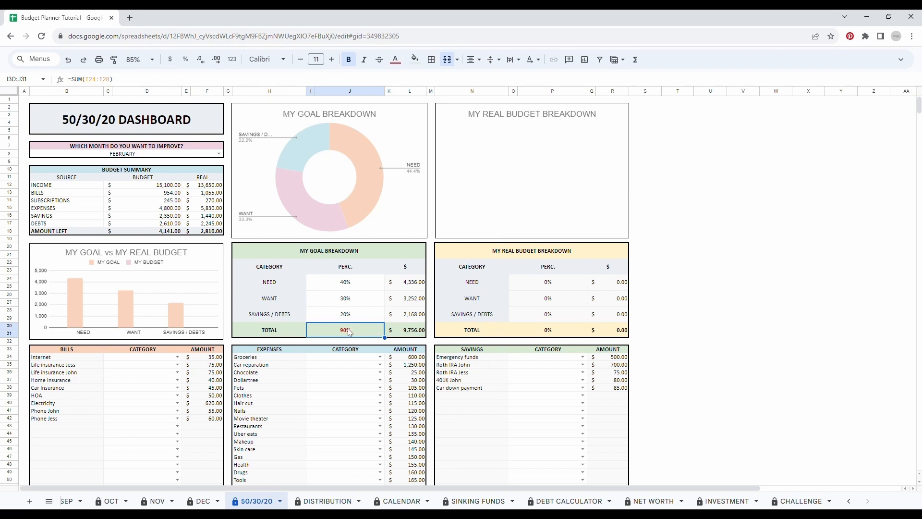
left_click(358, 300)
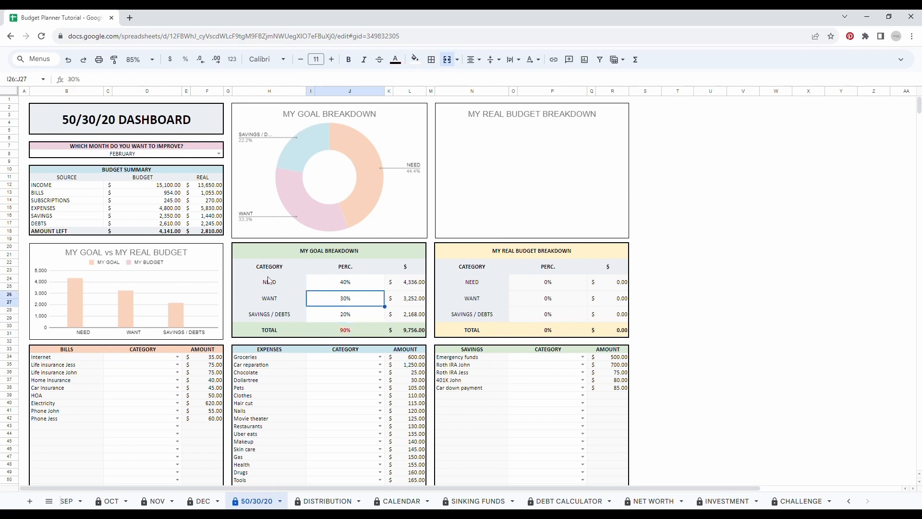
left_click(367, 288)
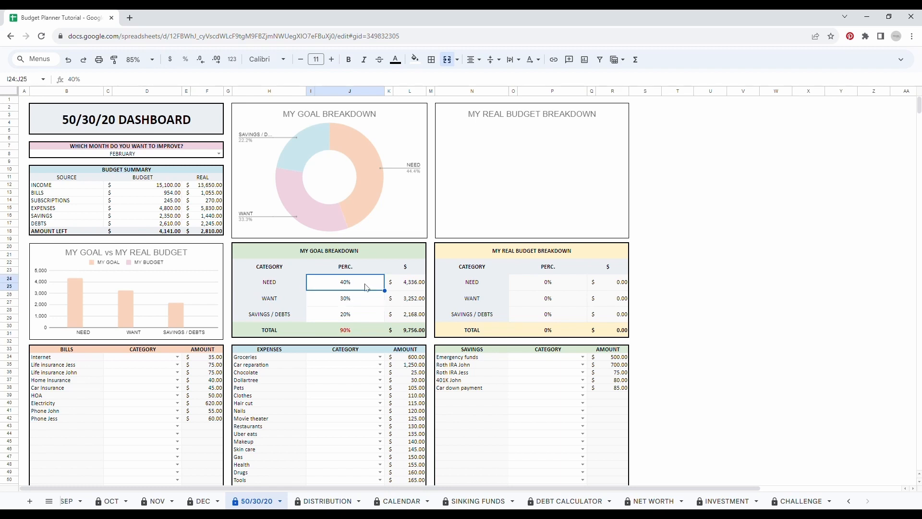
left_click(355, 304)
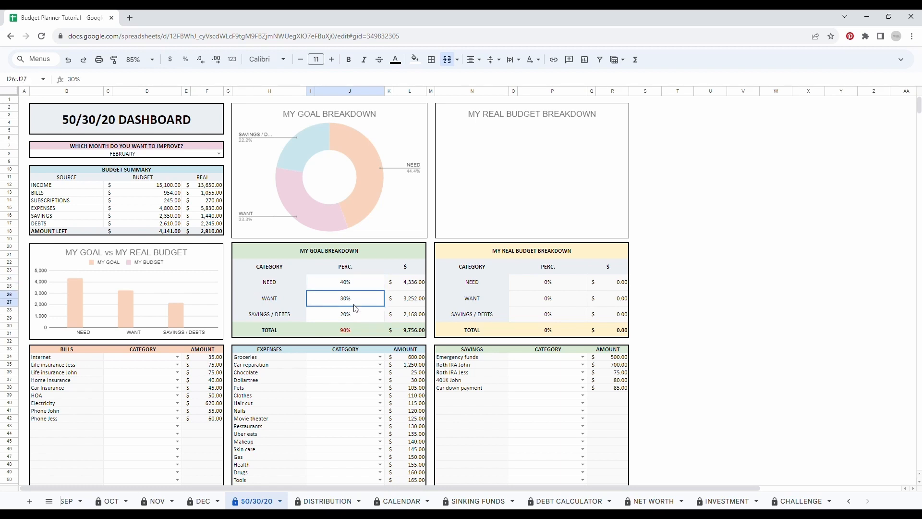
left_click(358, 316)
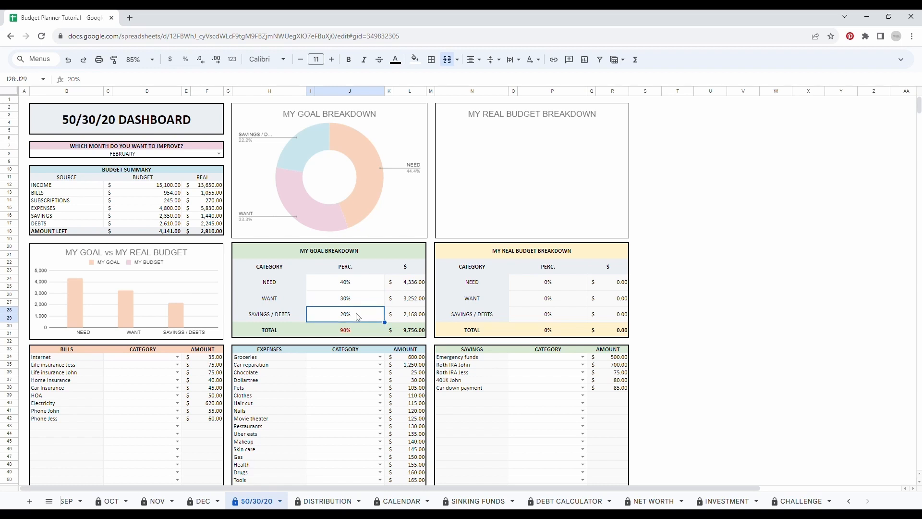
type("30")
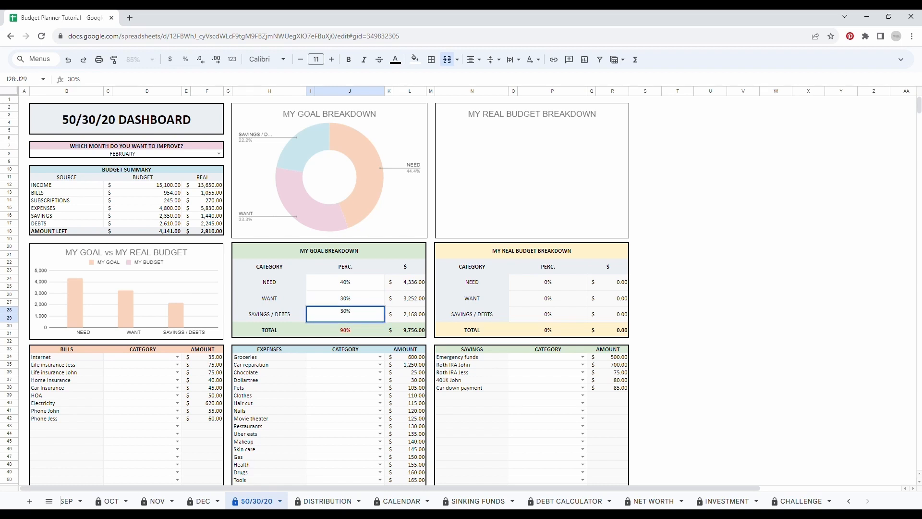
left_click(361, 298)
Categorise the Internet bill and both life insurance bills as NEED in the bills list
scroll(269, 336, "down", 1)
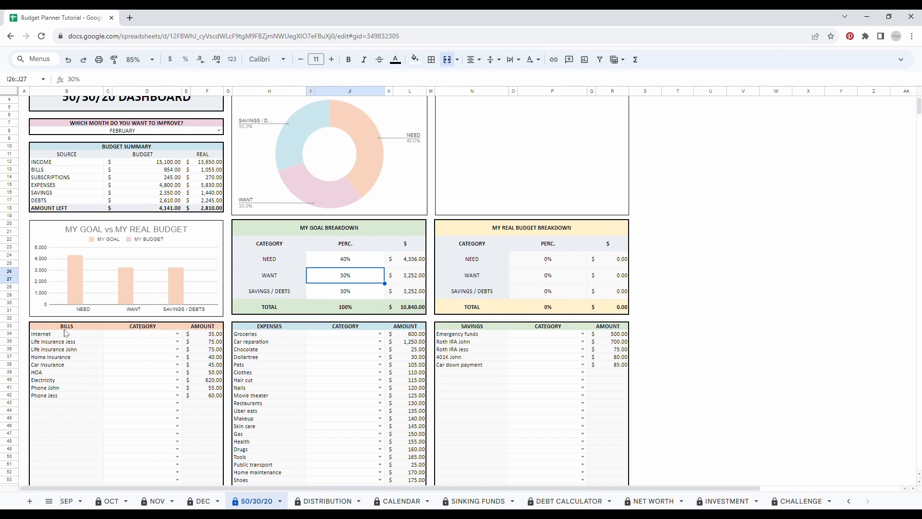
left_click_drag(67, 328, 211, 328)
left_click(128, 365)
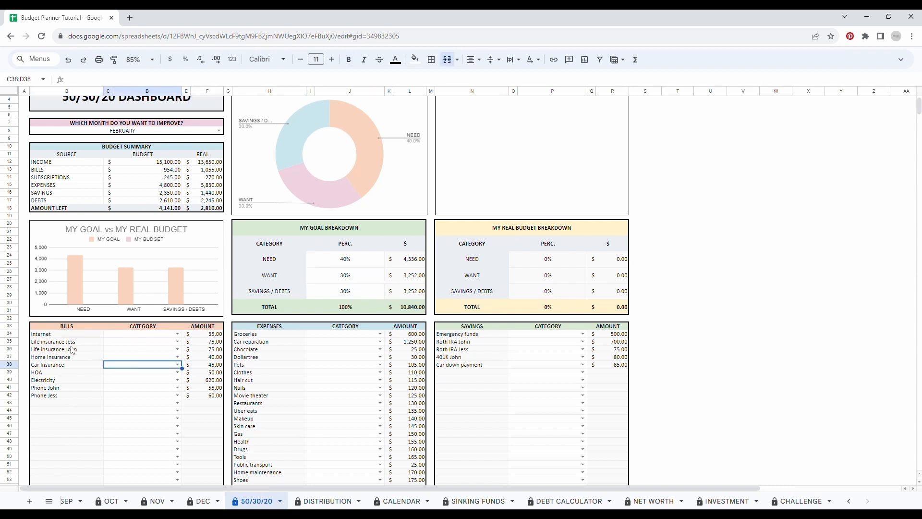
left_click(177, 334)
left_click(120, 346)
left_click(177, 342)
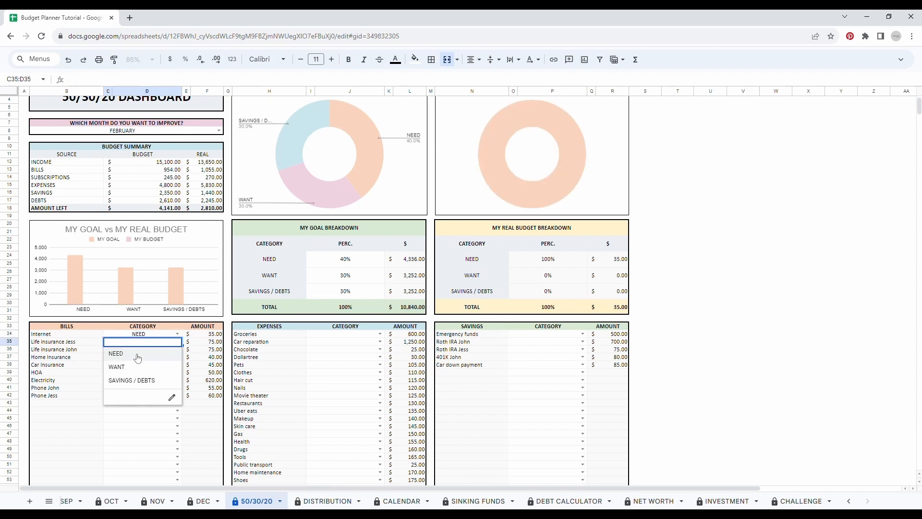
left_click(138, 358)
left_click(177, 349)
left_click(129, 363)
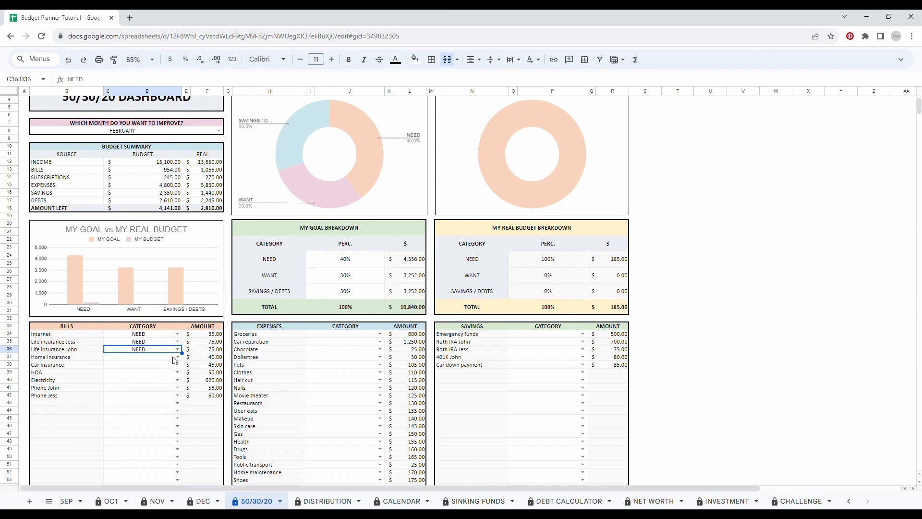
Categorise Home insurance as NEED and fill that category down through the last phone bill
left_click(178, 357)
left_click(134, 371)
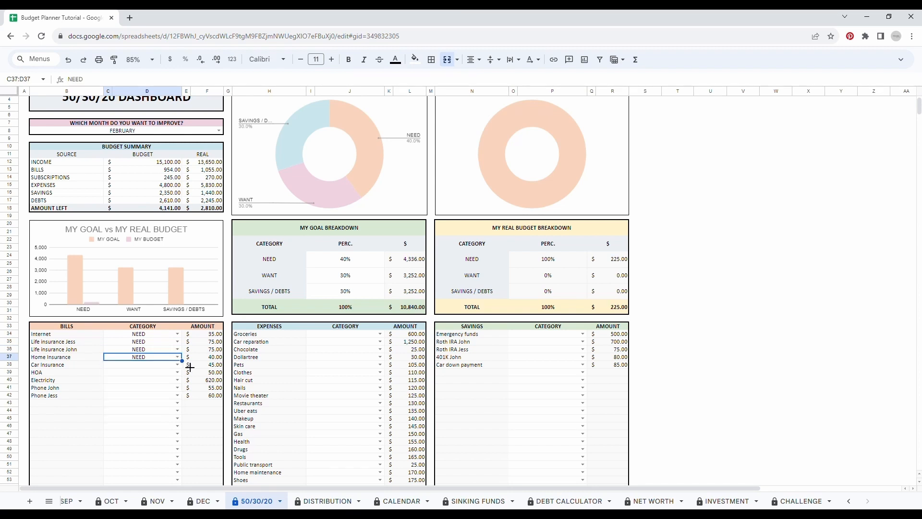
left_click_drag(190, 367, 188, 395)
left_click(142, 418)
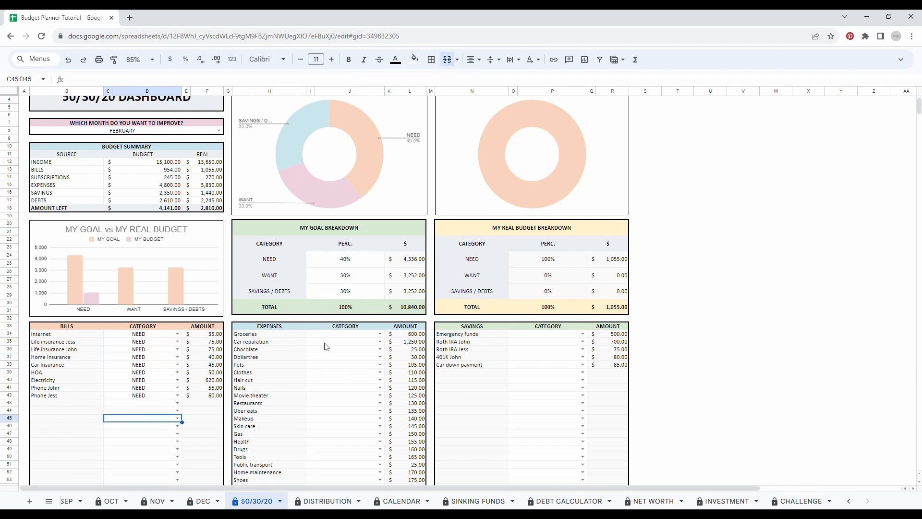
In the expenses list, categorise Groceries and Chocolate as WANT and Car reparation as NEED
scroll(326, 346, "down", 5)
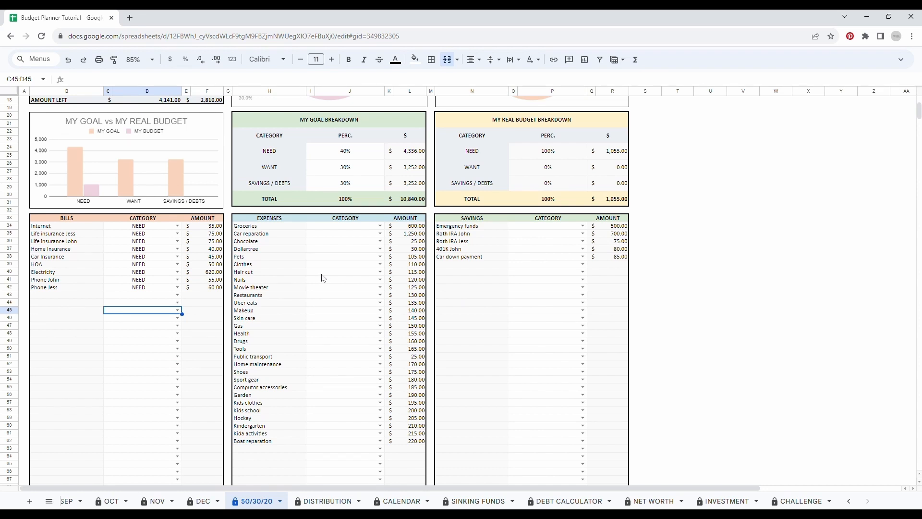
left_click(380, 226)
left_click(323, 252)
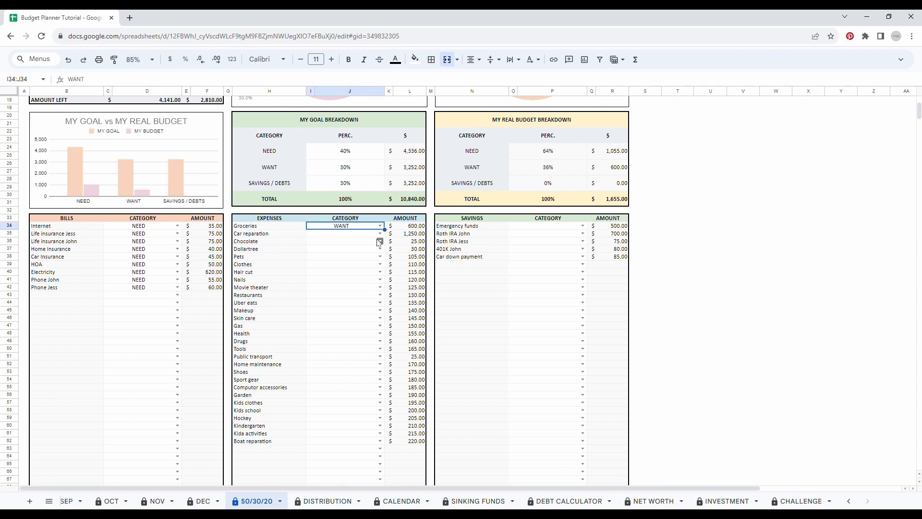
left_click(380, 233)
left_click(323, 246)
left_click(380, 241)
left_click(322, 268)
Categorise the Dollartree and Clothes expenses as WANT and the Pets expense as NEED
left_click(379, 249)
left_click(322, 274)
left_click(380, 257)
left_click(322, 268)
left_click(380, 264)
left_click(322, 290)
Categorise Hair cut and Nails as WANT and fill that category down through Skin care
left_click(380, 272)
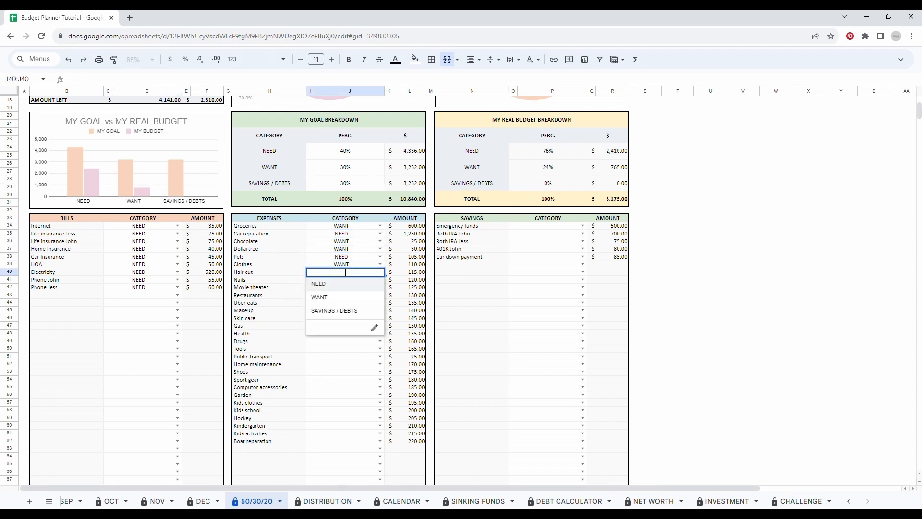
left_click(380, 279)
left_click(322, 305)
left_click_drag(384, 283, 384, 319)
Categorise the Gas, Health and Drugs expenses as NEED
left_click(380, 326)
left_click(343, 337)
left_click(380, 333)
left_click(342, 345)
left_click(380, 341)
left_click(338, 353)
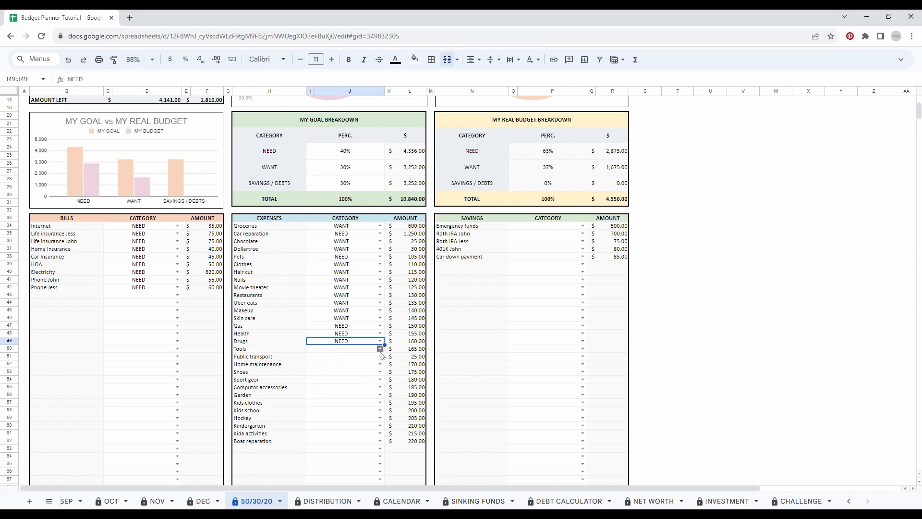
Categorise the Tools and Shoes expenses as WANT, and Public transport and Home maintenance as NEED
left_click(380, 348)
left_click(334, 374)
left_click(332, 373)
scroll(333, 372, "down", 1)
left_click(380, 340)
left_click(334, 352)
left_click(380, 349)
left_click(333, 373)
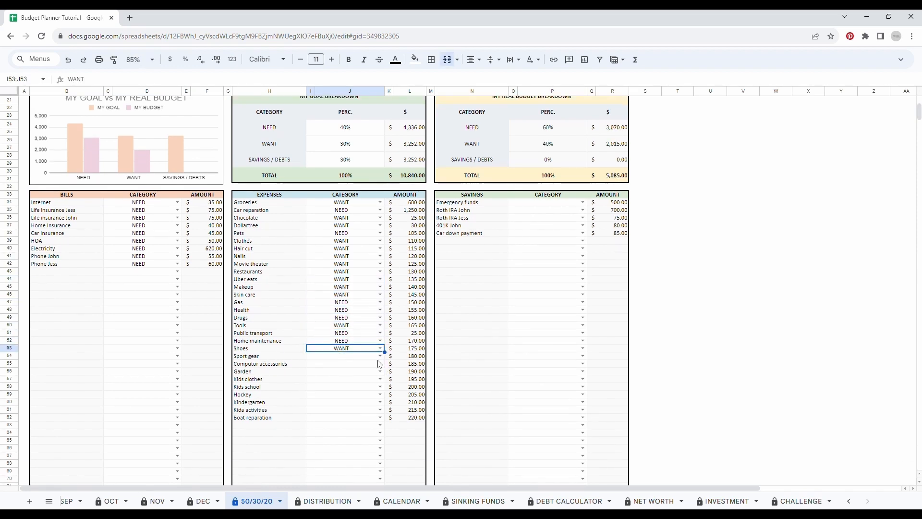
Categorise the Sport gear, Computor accessories and Garden expenses as WANT
left_click(380, 356)
left_click(334, 381)
left_click(380, 364)
left_click(341, 388)
scroll(341, 388, "down", 1)
left_click(380, 316)
left_click(341, 341)
Categorise Kids clothes, Kids school, Kindergarten, Kida activities and Boat reparation as NEED, and Hockey as WANT
left_click(380, 324)
left_click(341, 334)
left_click(380, 331)
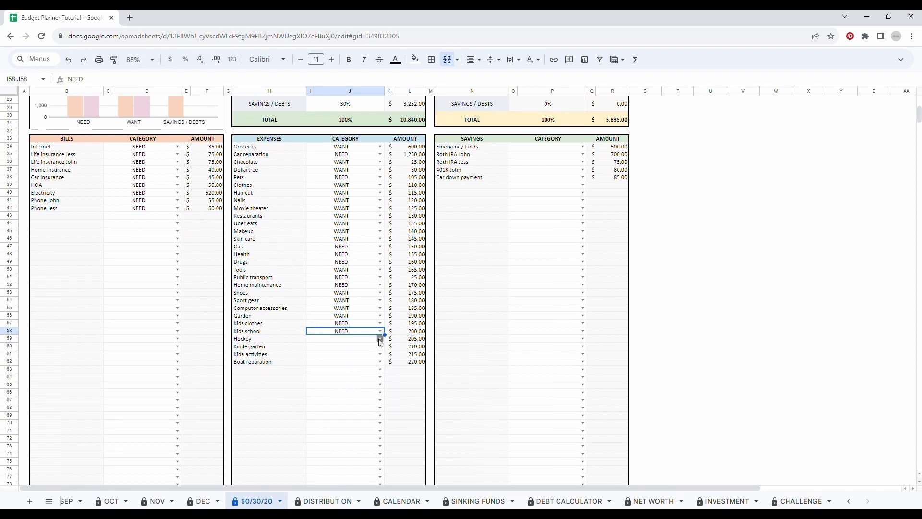
left_click(380, 347)
left_click(343, 359)
left_click(380, 355)
left_click(343, 366)
left_click(380, 361)
left_click(344, 417)
In the savings list, categorise Emergency funds and both Roth IRA entries as SAVINGS / DEBTS
scroll(344, 417, "up", 1)
left_click(547, 225)
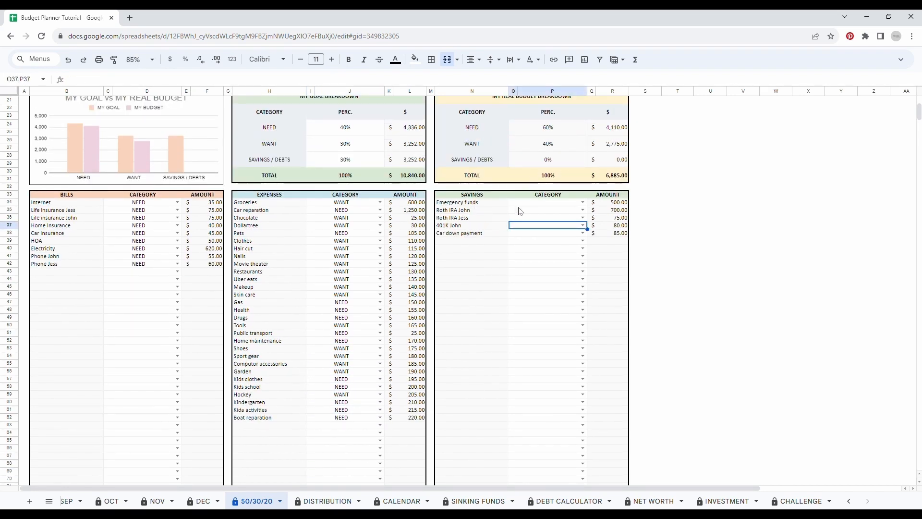
left_click(582, 202)
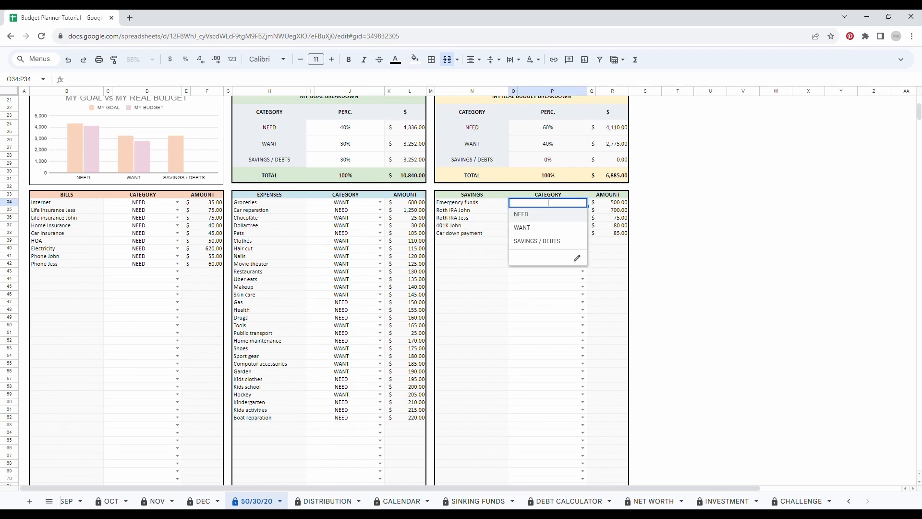
left_click(538, 241)
left_click(583, 210)
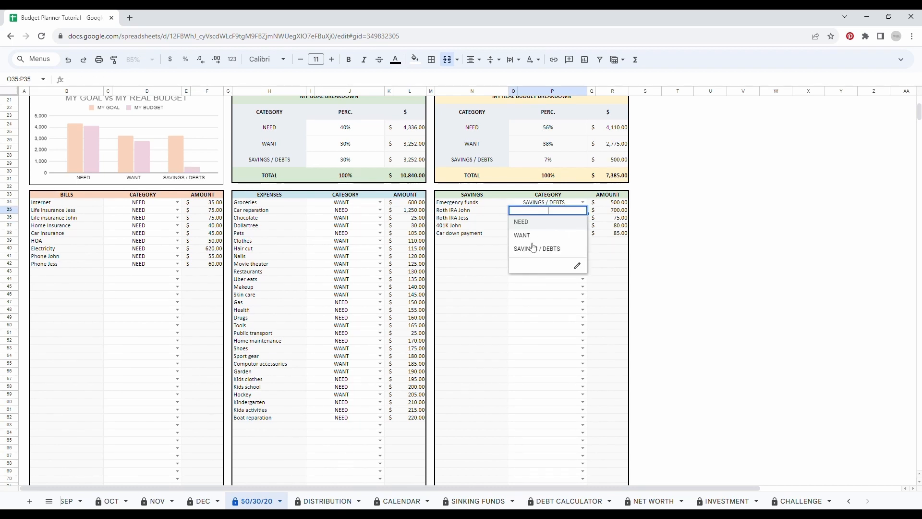
left_click(531, 248)
left_click(582, 217)
left_click(555, 257)
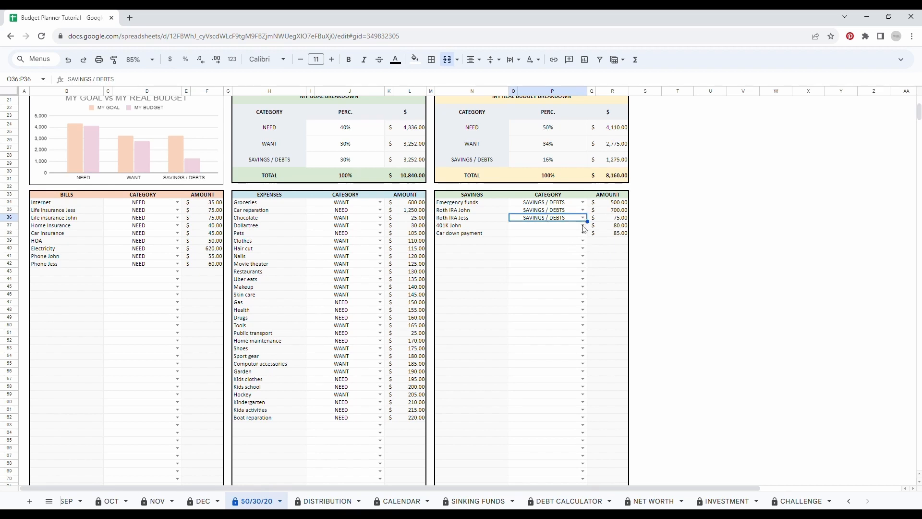
Categorise the 401K and Car down payment savings as SAVINGS / DEBTS
left_click(583, 226)
left_click(553, 264)
left_click(583, 233)
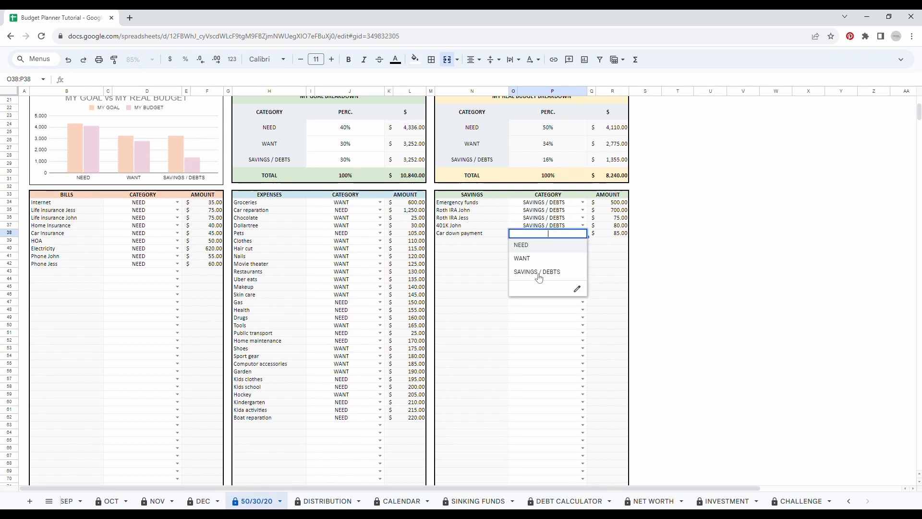
Set the category of the Car down payment savings entry to SAVINGS / DEBTS
left_click(533, 279)
Categorize the Netflix, Gym Membership and Disney subscriptions as WANT
scroll(151, 221, "down", 9)
scroll(150, 220, "down", 5)
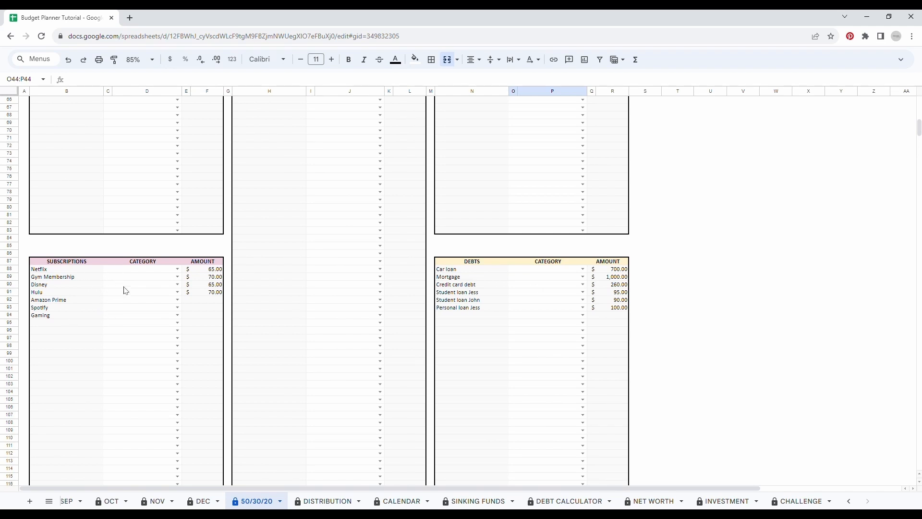
left_click(177, 269)
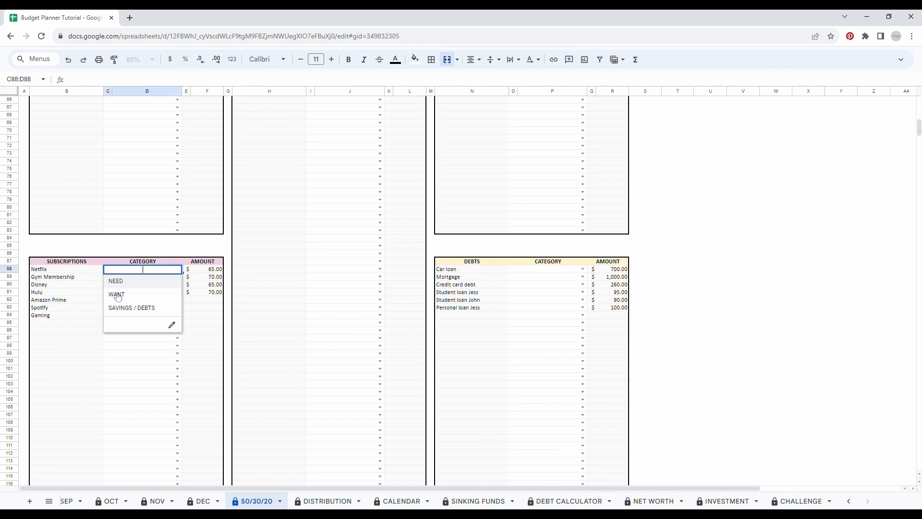
left_click(118, 296)
left_click(177, 276)
left_click(132, 302)
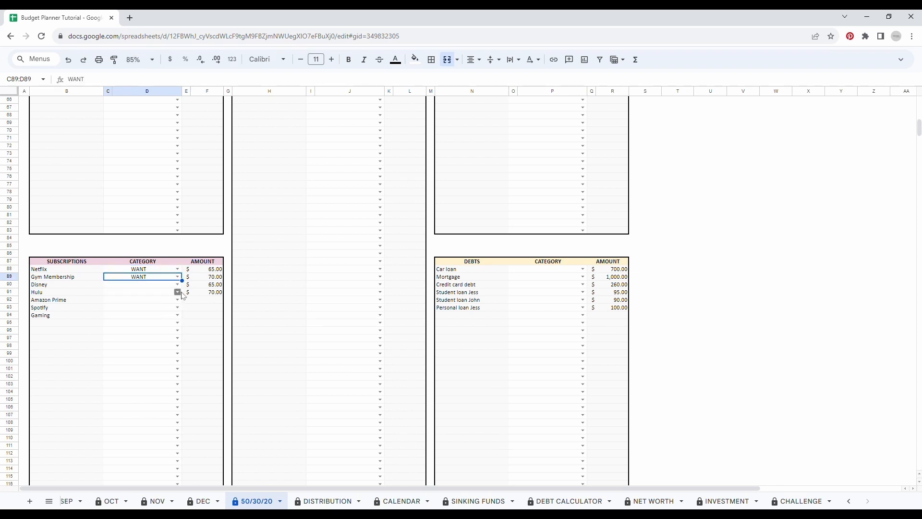
left_click(178, 285)
left_click(143, 310)
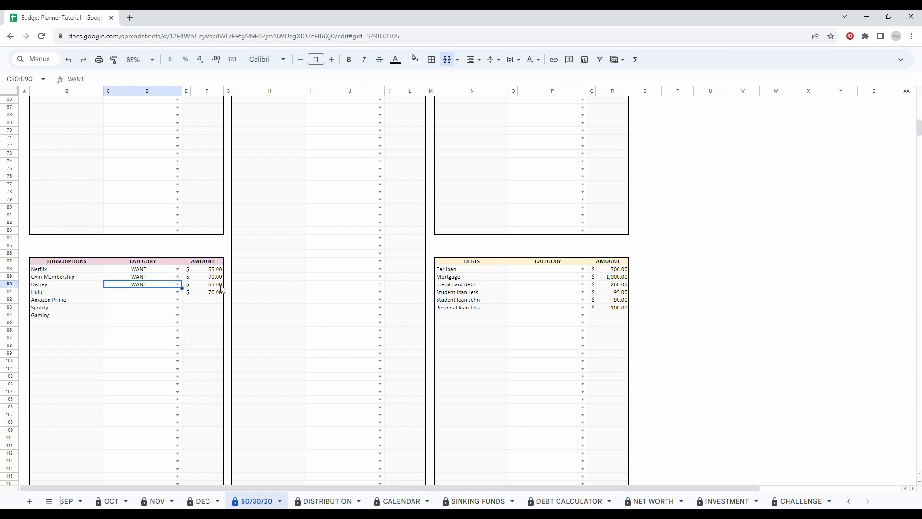
Categorize the Hulu, Amazon Prime, Spotify and Gaming subscriptions as WANT
left_click(177, 292)
left_click(120, 317)
left_click(178, 300)
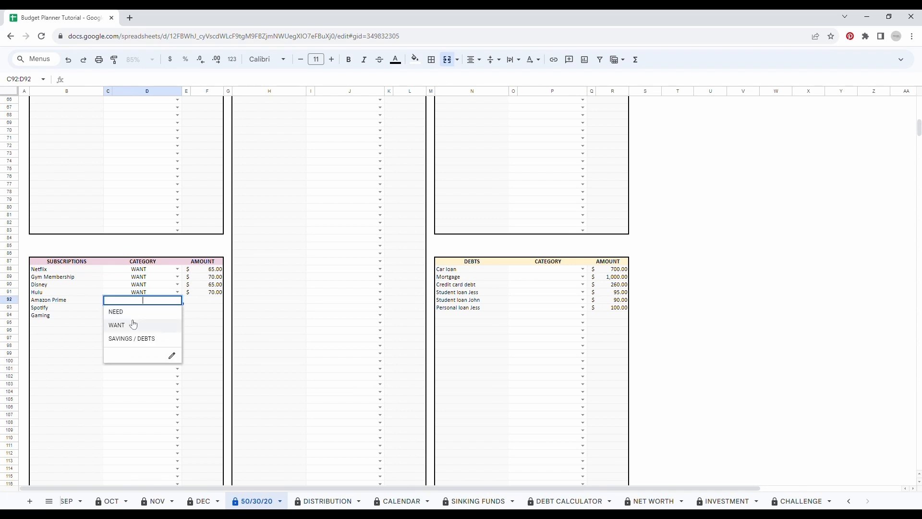
left_click(134, 325)
left_click(178, 308)
left_click(126, 334)
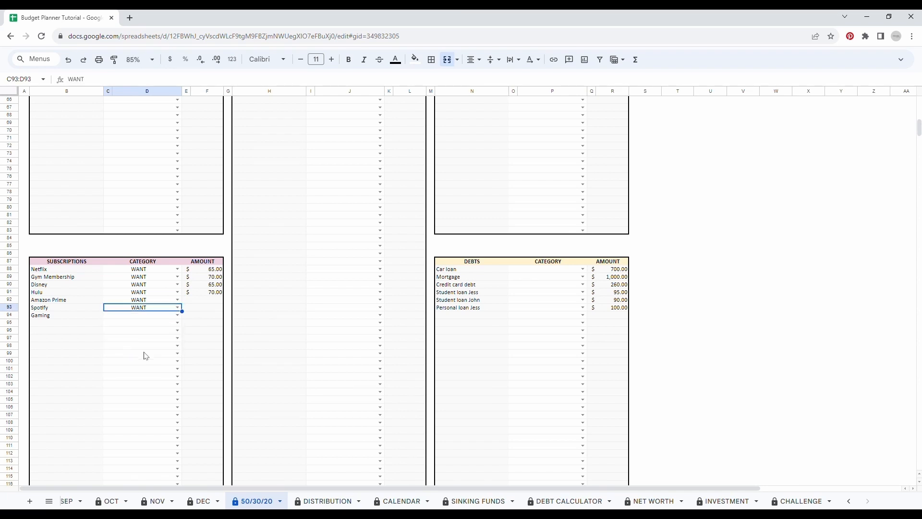
left_click(177, 315)
left_click(133, 342)
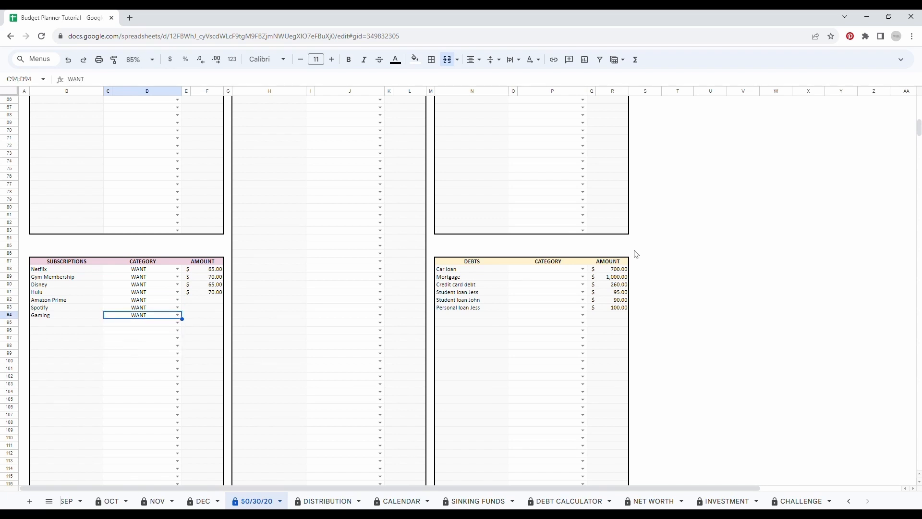
Set the category of the Car loan, Mortgage and Credit card debt entries to SAVINGS / DEBTS
left_click(583, 269)
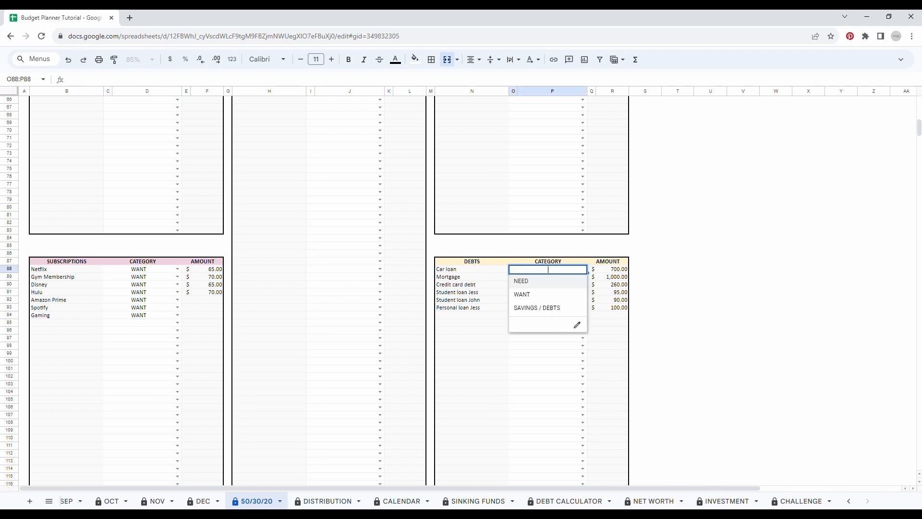
left_click(557, 306)
left_click(583, 277)
left_click(538, 316)
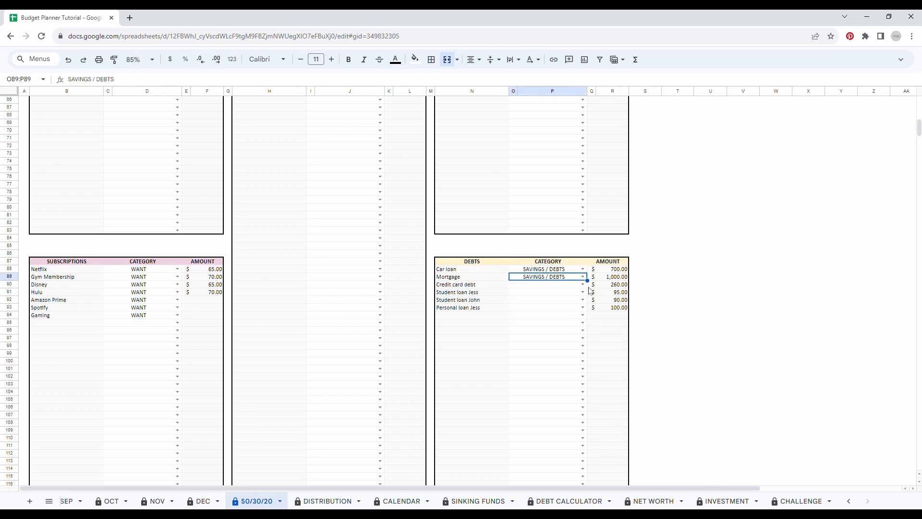
left_click(583, 285)
left_click(568, 323)
Set the category of both student loans and the personal loan in the debts table to SAVINGS / DEBTS
left_click(583, 292)
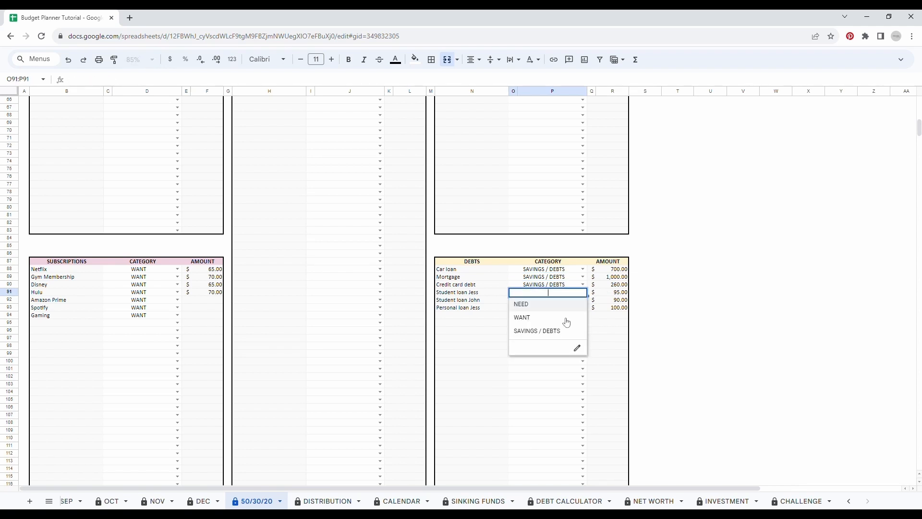
left_click(568, 330)
left_click(584, 299)
left_click(553, 338)
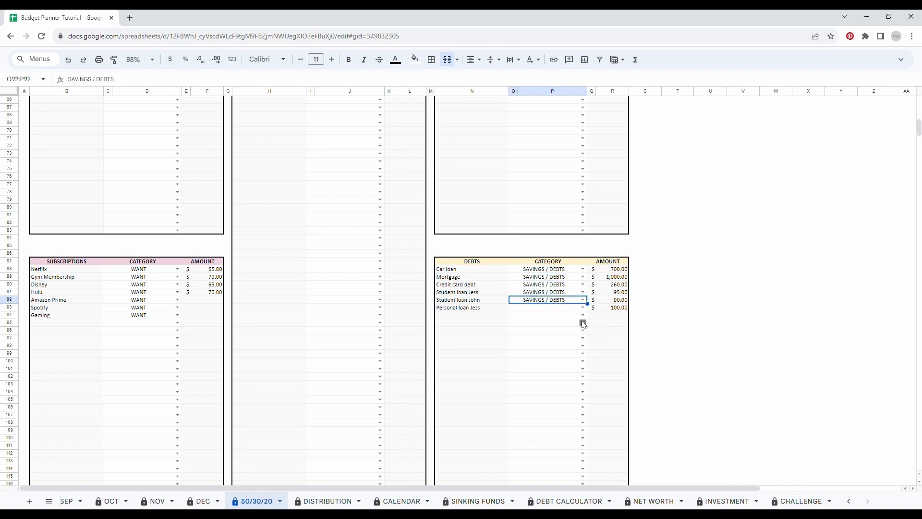
left_click(584, 307)
left_click(546, 346)
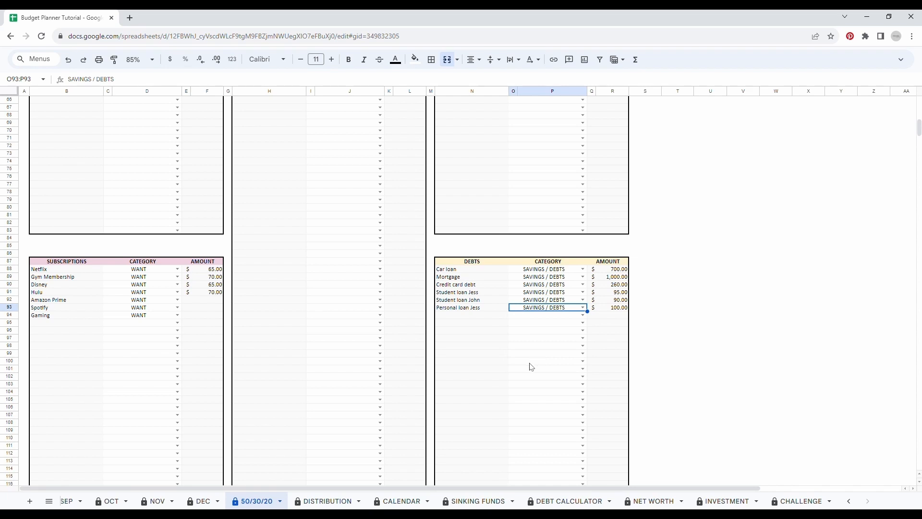
scroll(532, 366, "up", 20)
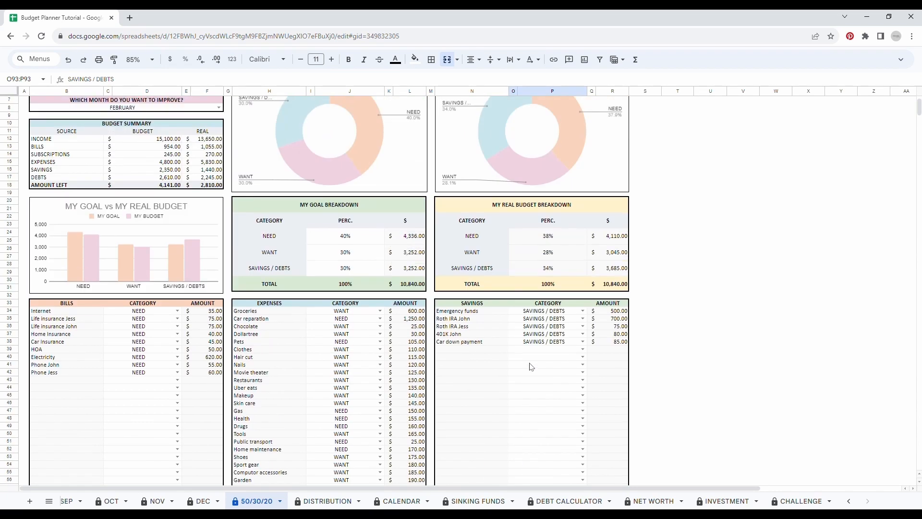
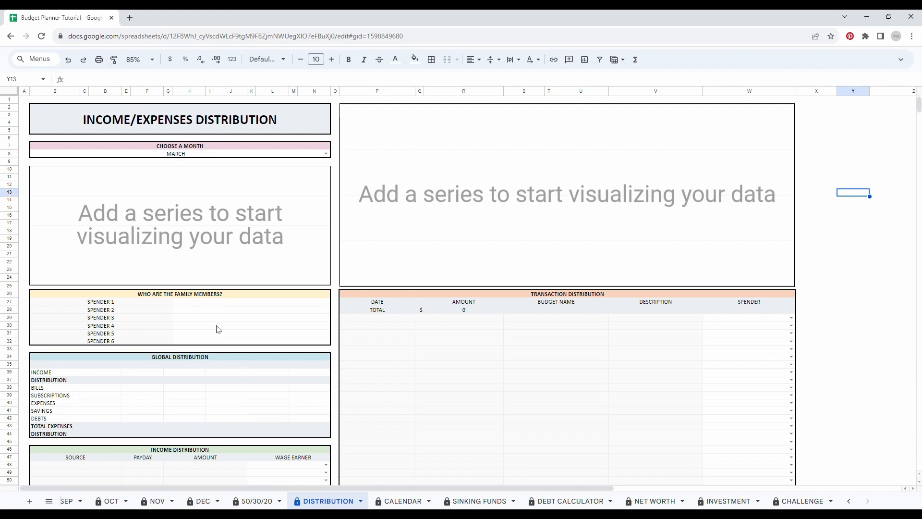
Set the month of the income/expenses distribution to FEBRUARY on the DISTRIBUTION sheet
scroll(98, 264, "down", 5)
scroll(95, 240, "up", 5)
left_click(326, 153)
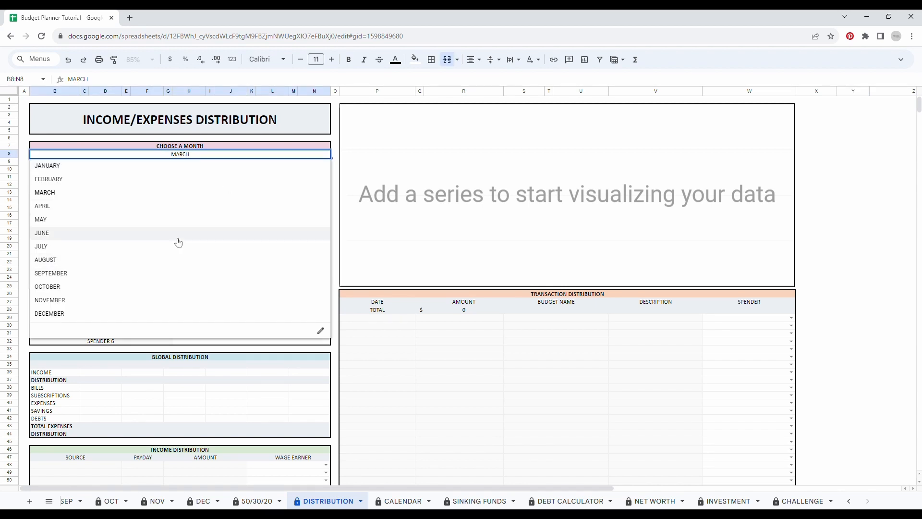
left_click(53, 181)
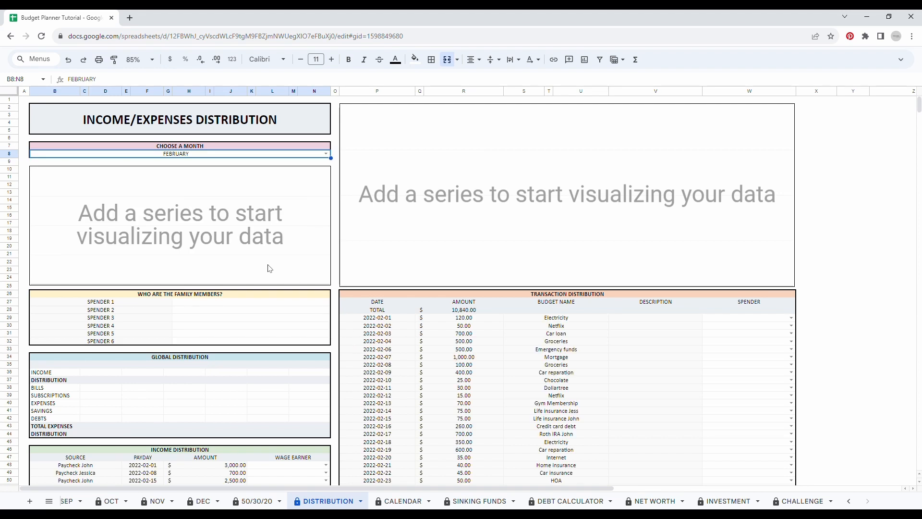
Enter the two family members' first names as SPENDER 1 and SPENDER 2 in the family members table
scroll(192, 230, "down", 3)
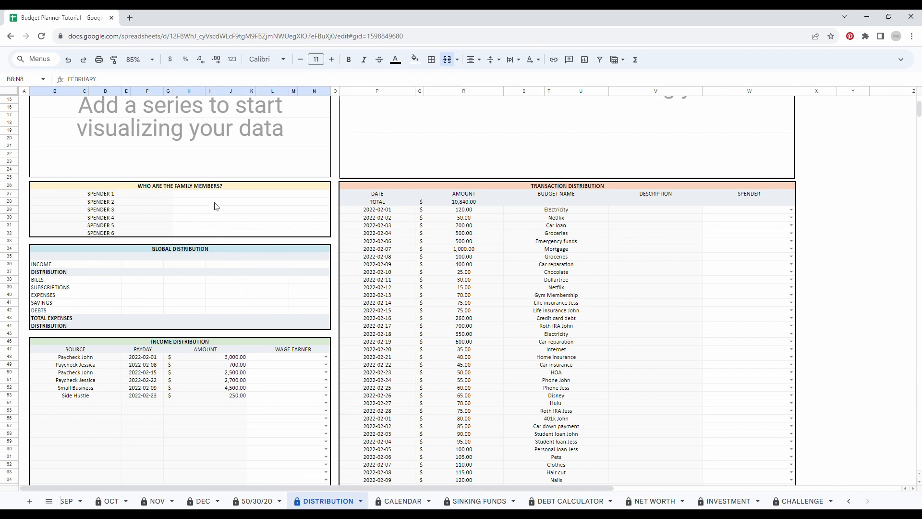
scroll(220, 373, "up", 3)
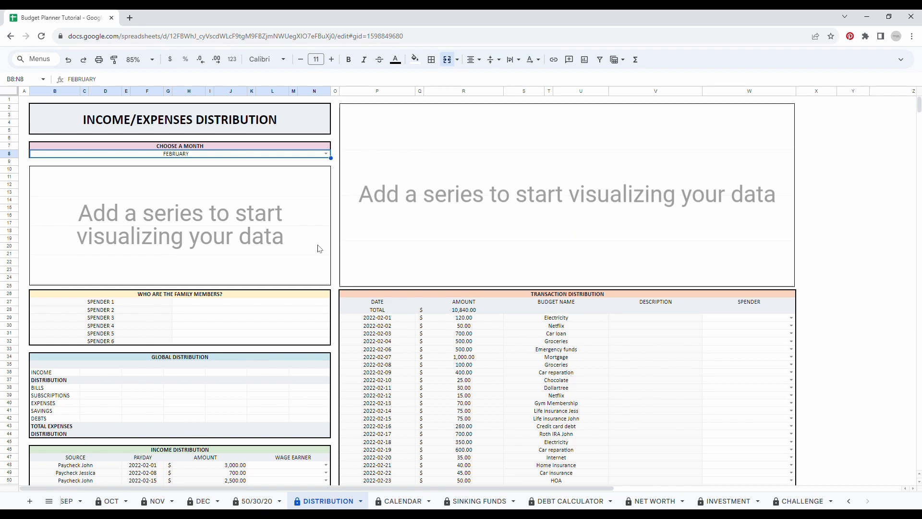
left_click(190, 304)
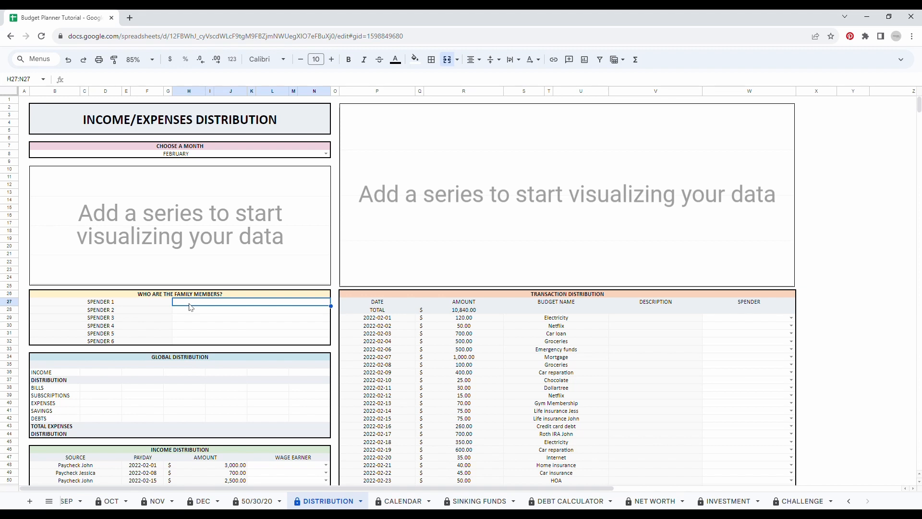
type("John")
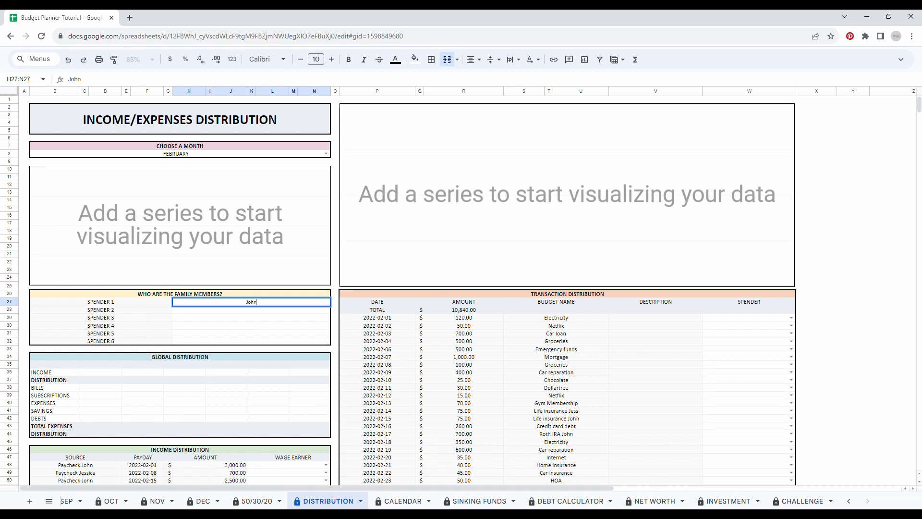
key("Return")
type("Jessica")
key("Return")
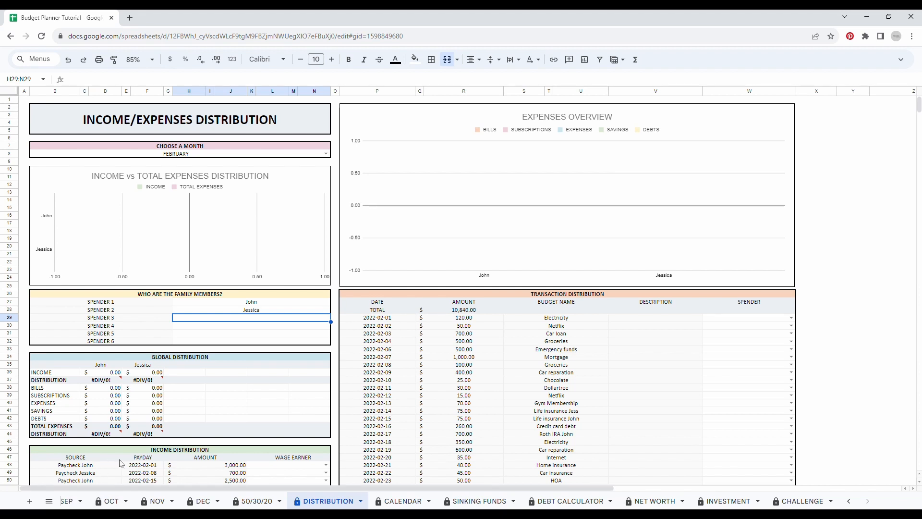
In the income distribution, set the wage earner to spender 1 for the 2022-02-01 paycheck and spender 2 for the 2022-02-08 paycheck
scroll(240, 312, "down", 7)
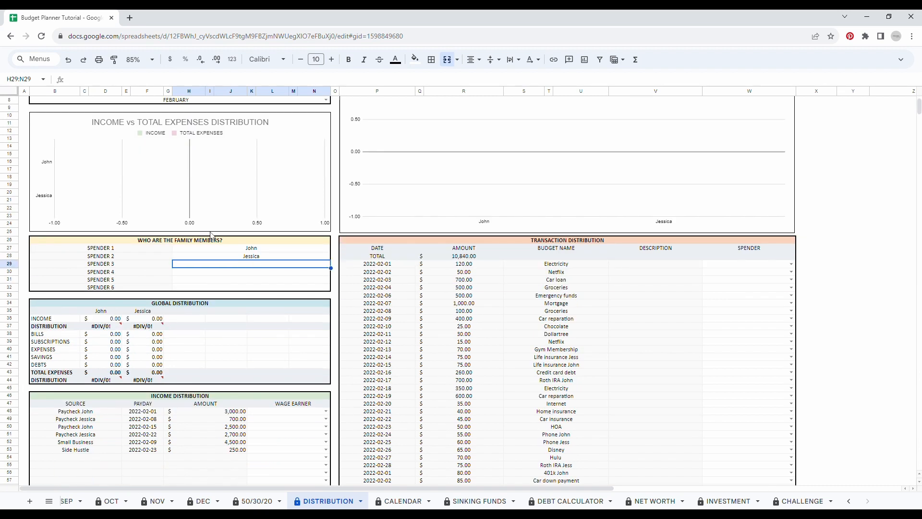
left_click_drag(76, 305, 231, 346)
left_click(221, 375)
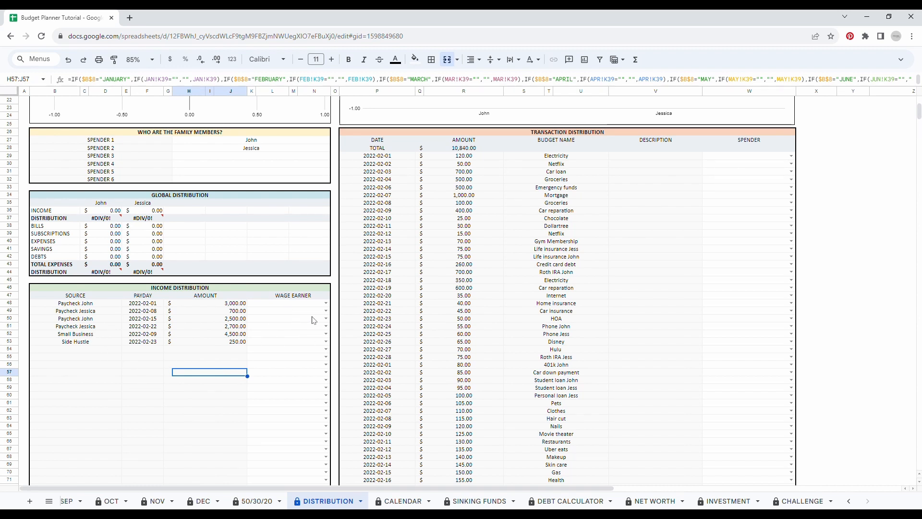
left_click(325, 304)
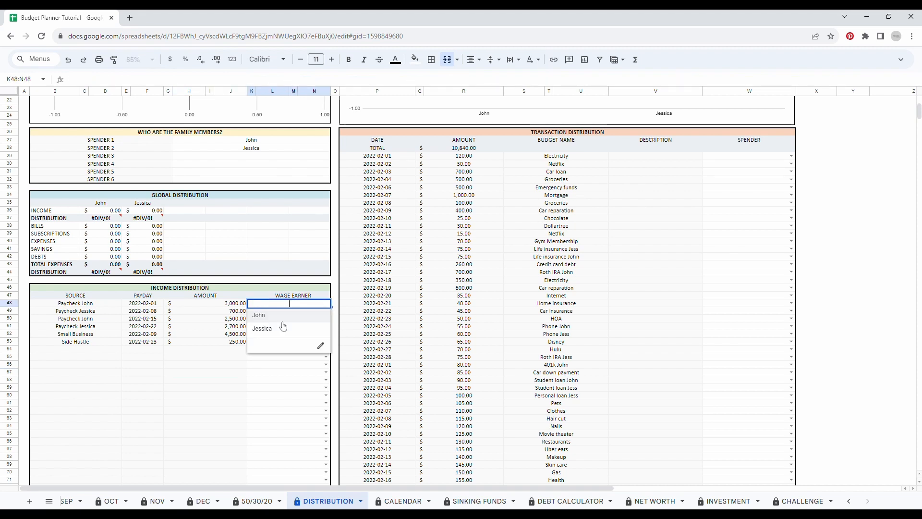
left_click(288, 315)
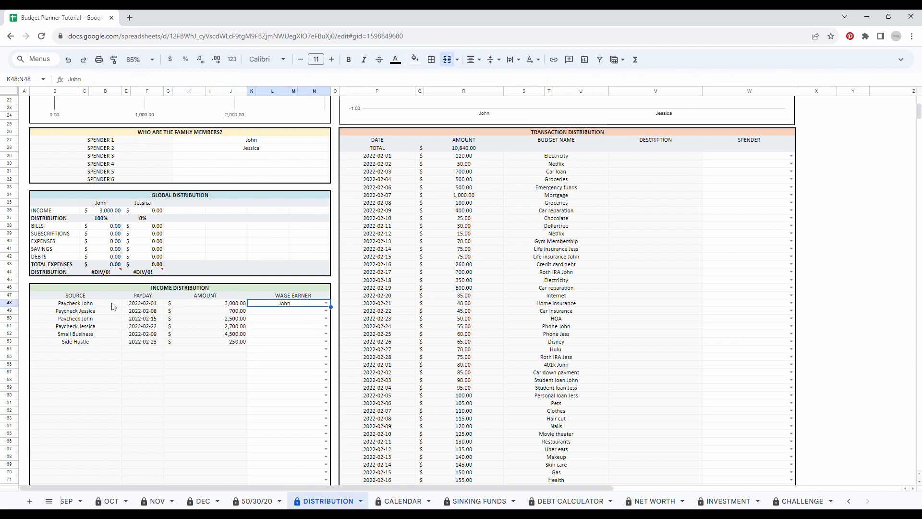
left_click(326, 311)
left_click(269, 333)
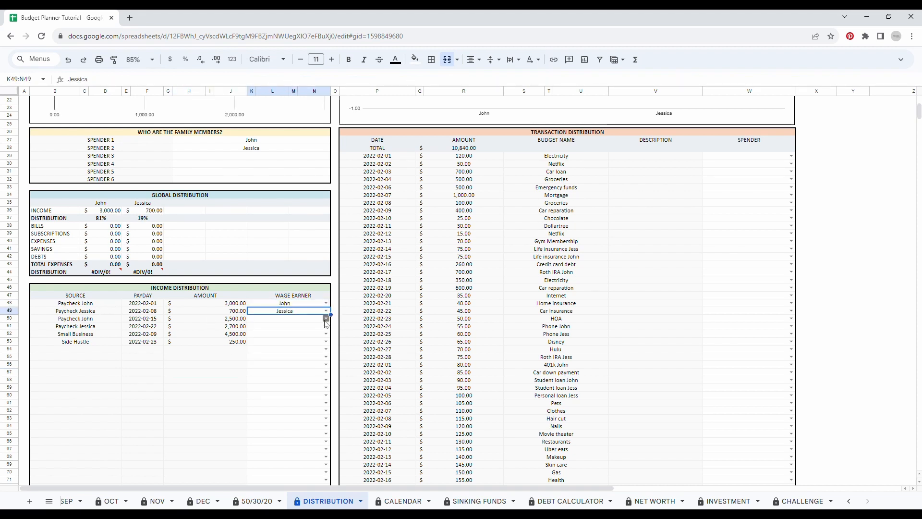
Set the wage earner to spender 1 for the 2022-02-15 paycheck and spender 2 for the 2022-02-22 paycheck
left_click(326, 319)
left_click(294, 331)
left_click(327, 327)
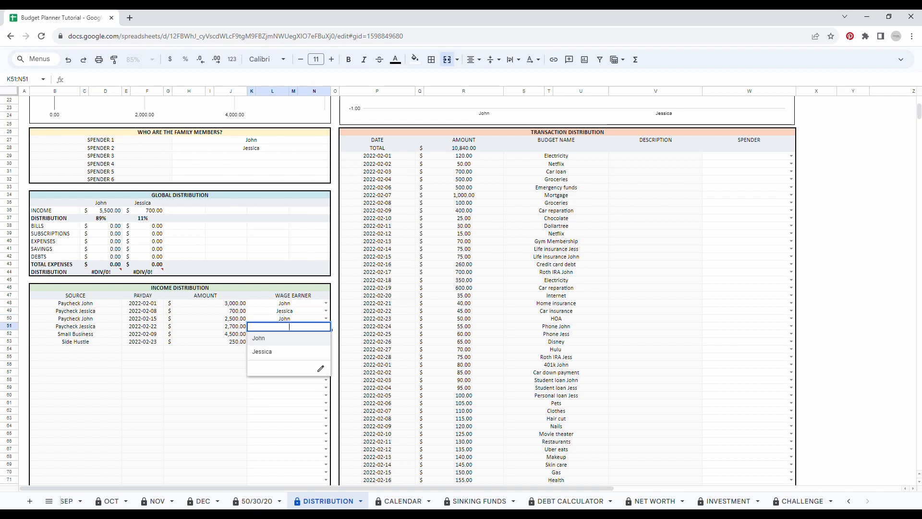
left_click(285, 354)
Set the wage earner to spender 2 for the Small Business income and spender 1 for the Side Hustle income
left_click(326, 335)
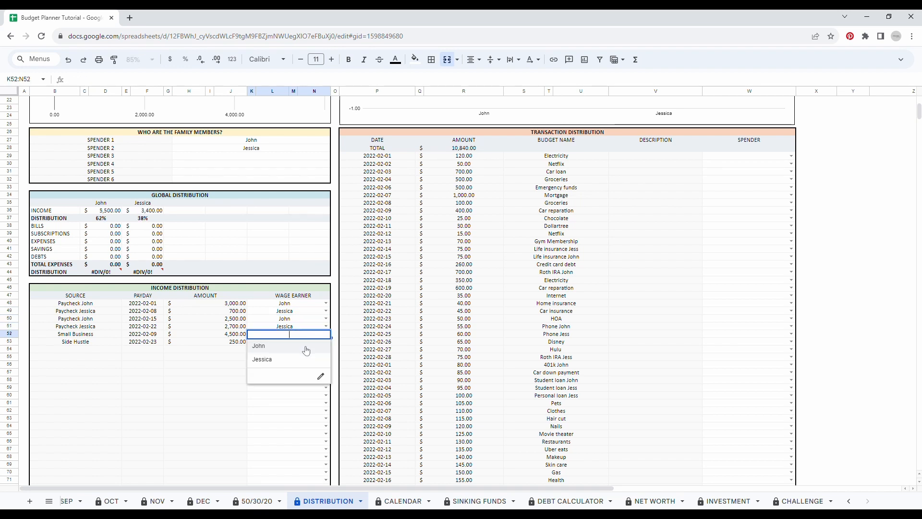
left_click(269, 360)
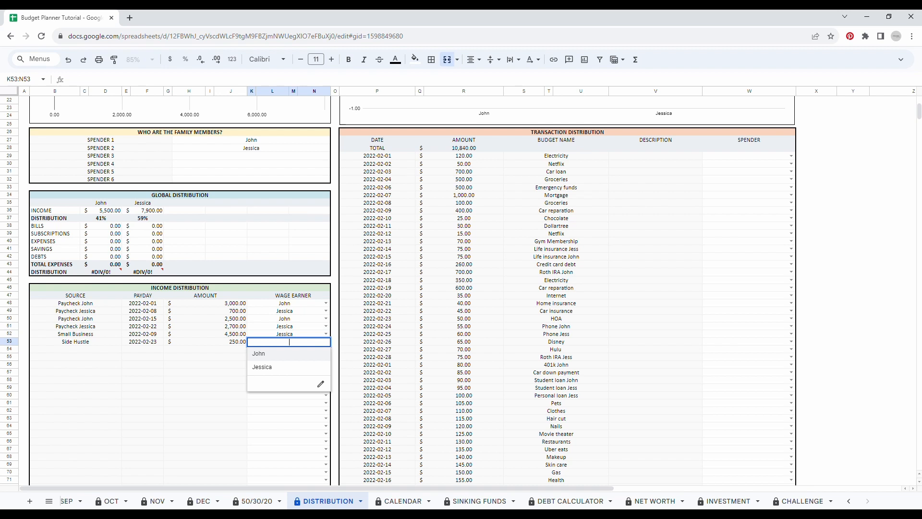
left_click(281, 355)
left_click(268, 376)
In the transaction distribution, assign spender 1 to the 2022-02-01 Electricity and Car loan rows, and spender 2 to the 2022-02-02 Netflix row
scroll(277, 397, "up", 5)
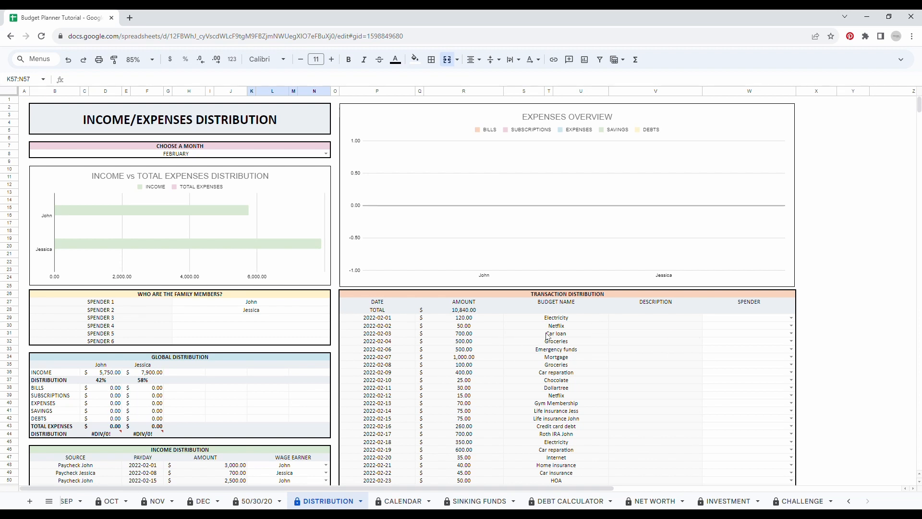
scroll(658, 289, "down", 2)
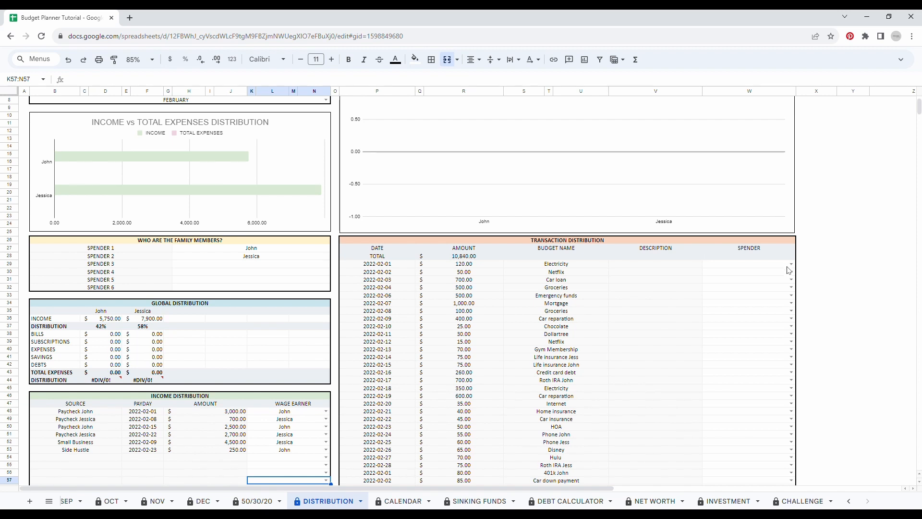
scroll(790, 268, "down", 8)
scroll(737, 335, "up", 10)
left_click(792, 317)
left_click(717, 329)
left_click(791, 325)
left_click(719, 351)
left_click(792, 333)
left_click(717, 345)
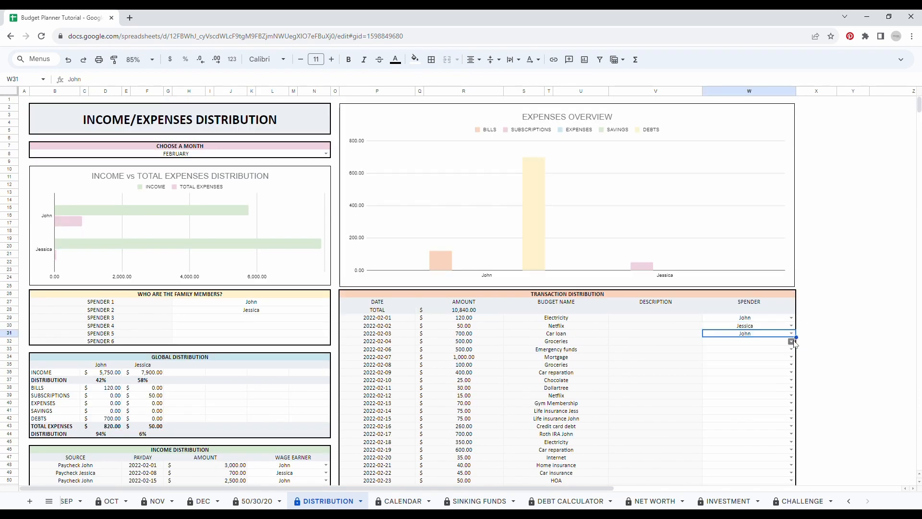
Assign spender 2 to the transactions from the 2022-02-04 Groceries through the 2022-02-09 Car reparation
left_click(792, 341)
left_click(719, 366)
left_click(718, 375)
left_click_drag(797, 353, 802, 382)
Assign spender 1 to the 2022-02-10 Chocolate transaction and fill it down through the 2022-02-14 life insurance
scroll(800, 375, "down", 1)
left_click(792, 326)
left_click(720, 337)
left_click_drag(796, 329, 799, 358)
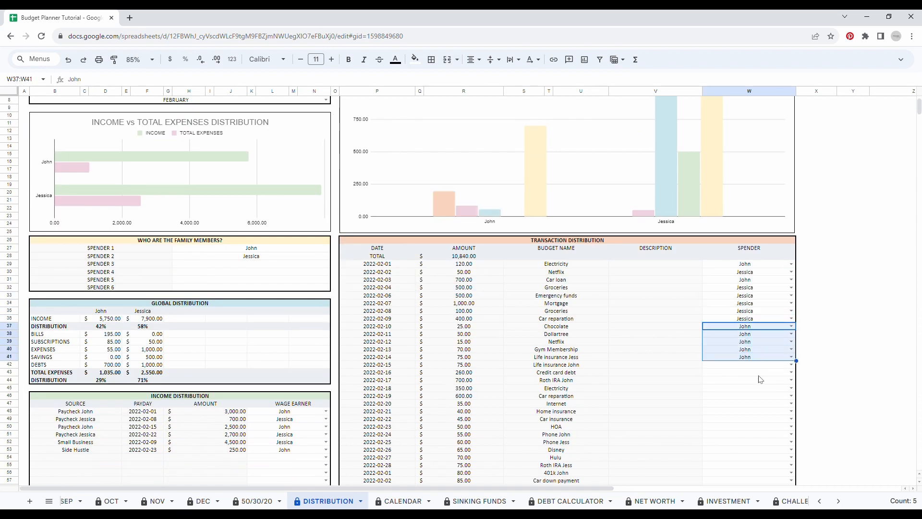
Assign spender 1 to the 2022-02-15 life insurance, and spender 2 to the transactions from 2022-02-16 Credit card debt through 2022-02-18 Electricity
scroll(759, 379, "down", 1)
left_click(791, 311)
left_click(792, 318)
left_click(717, 343)
left_click_drag(796, 322, 796, 343)
Assign spender 1 to the transactions from the 2022-02-19 Car reparation through the 2022-02-23 HOA
left_click(792, 341)
left_click(717, 353)
left_click(792, 357)
left_click(728, 373)
scroll(749, 368, "down", 1)
left_click(792, 349)
left_click(719, 365)
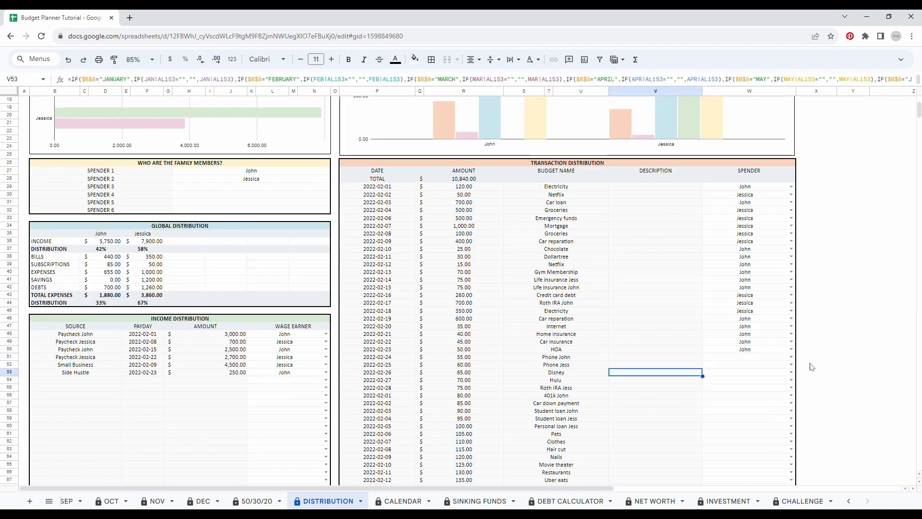
Assign spender 1 to the 2022-02-24 phone and 2022-02-26 Disney transactions, and spender 2 to the 2022-02-25 phone and 2022-02-27 Hulu transactions
left_click(792, 357)
left_click(720, 369)
left_click(791, 365)
left_click(718, 391)
left_click(792, 373)
left_click(715, 384)
left_click(792, 380)
left_click(717, 406)
scroll(751, 348, "down", 3)
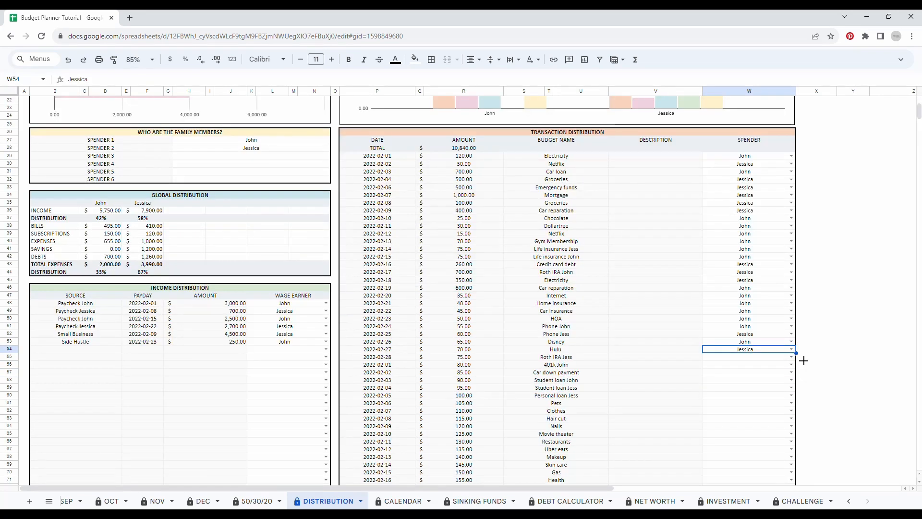
left_click(791, 372)
left_click_drag(797, 353, 794, 397)
left_click(716, 385)
scroll(793, 380, "down", 3)
left_click(792, 324)
left_click(731, 336)
Assign spender 2 to the 2022-02-07 Clothes, 2022-02-08 Hair cut and 2022-02-09 Nails transactions
scroll(764, 312, "down", 2)
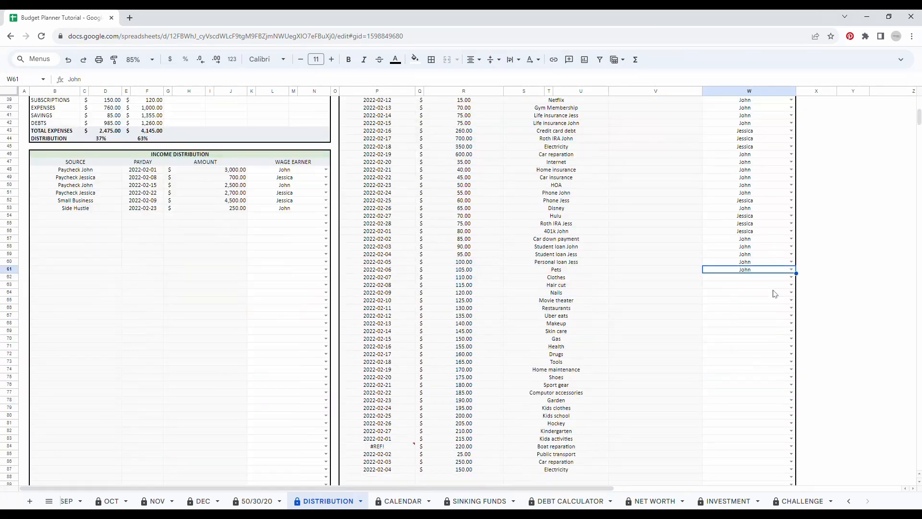
left_click(792, 277)
left_click(735, 302)
left_click(792, 285)
left_click(739, 310)
left_click(791, 293)
left_click(750, 318)
Assign spender 1 to the transactions from the 2022-02-10 Movie theater through the 2022-02-13 Makeup
left_click(792, 300)
left_click(768, 313)
left_click(791, 308)
left_click(759, 321)
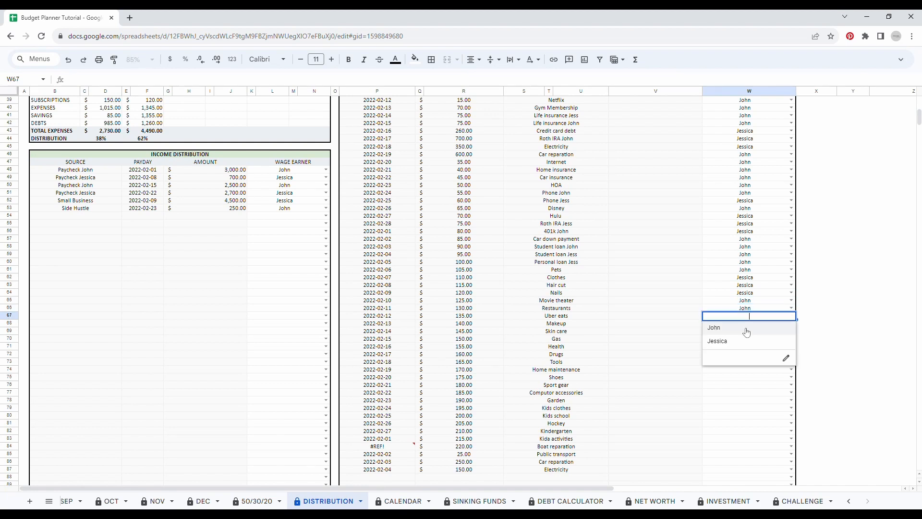
Assign spender 2 to the 2022-02-14 Skin care and 2022-02-15 Gas transactions, and fill it down through the 2022-02-20 Shoes
left_click(792, 331)
left_click(764, 356)
left_click(791, 339)
left_click(764, 364)
scroll(778, 346, "down", 2)
left_click_drag(797, 235, 800, 275)
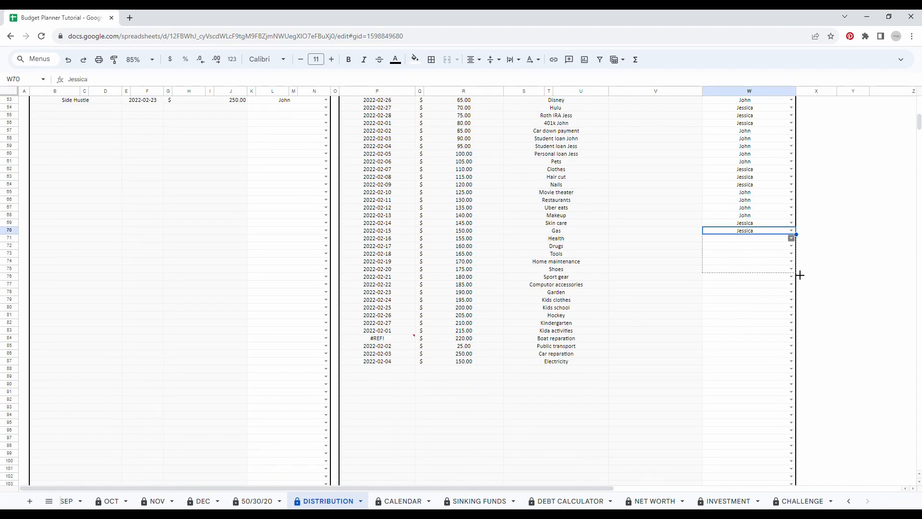
Assign spender 1 to the transactions from the 2022-02-21 Sport gear through the 2022-02-26 Hockey
left_click(792, 277)
left_click(774, 290)
left_click(792, 285)
left_click(774, 298)
left_click(791, 292)
left_click(771, 304)
left_click(792, 300)
left_click(772, 314)
left_click(792, 308)
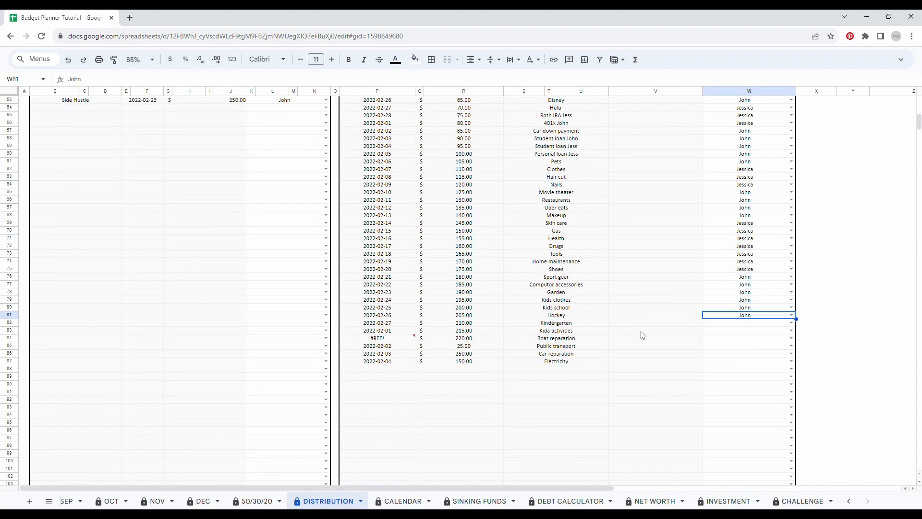
Assign spender 2 to the 2022-02-27 Kindergarten, 2022-02-01 Kida activities and Boat reparation transactions
scroll(575, 257, "up", 8)
scroll(576, 254, "down", 6)
left_click(792, 407)
left_click(731, 433)
scroll(769, 384, "down", 2)
left_click(792, 307)
left_click(762, 332)
left_click(792, 315)
left_click(756, 341)
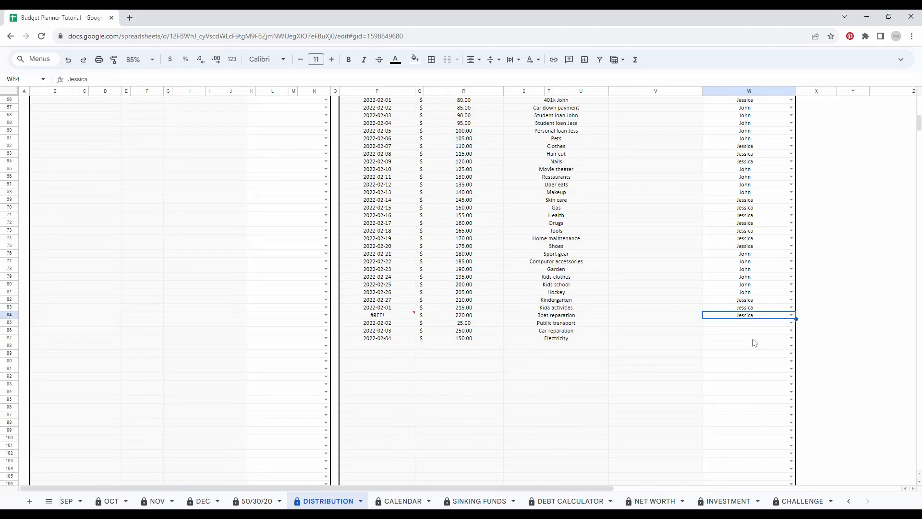
Assign spender 1 to the transactions from the 2022-02-02 Public transport through the 2022-02-04 Electricity
left_click(792, 330)
left_click(745, 350)
left_click(792, 339)
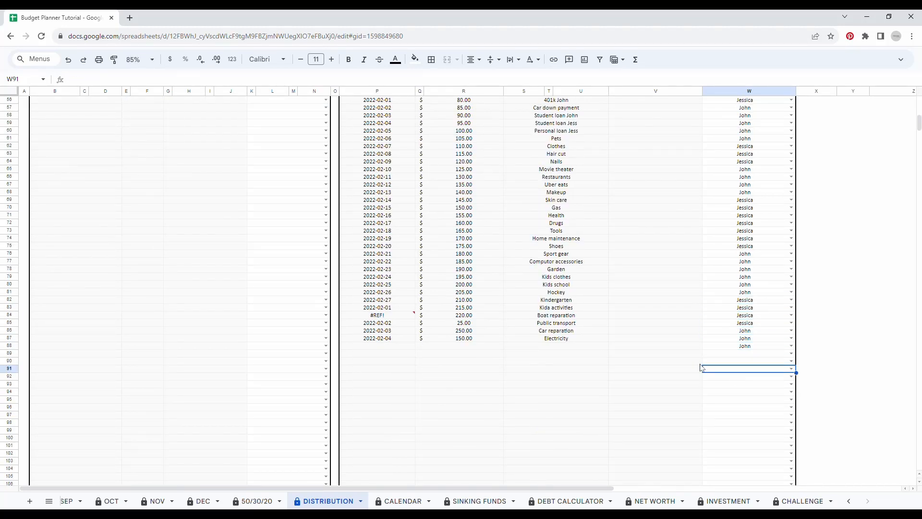
left_click(756, 356)
left_click(756, 356)
Examine the Global Distribution table for how income and expenses are split between the family members
scroll(756, 357, "up", 10)
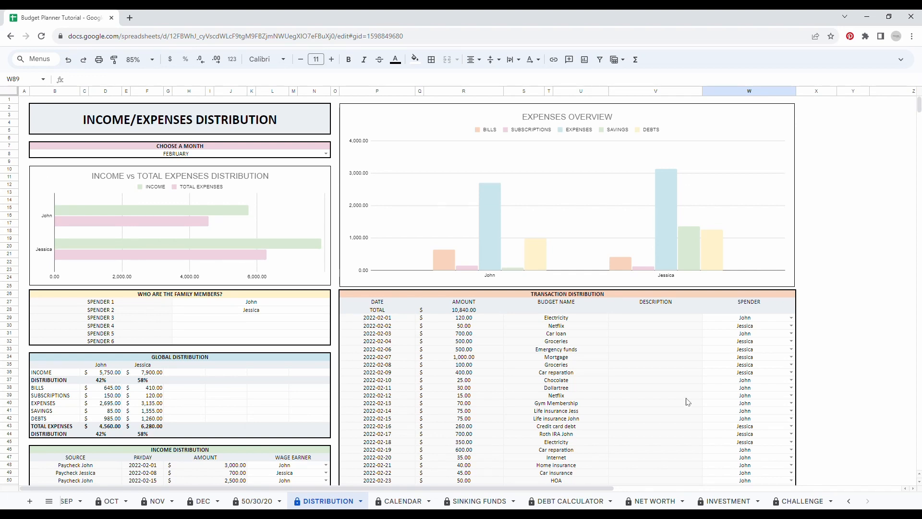
left_click_drag(137, 360, 155, 430)
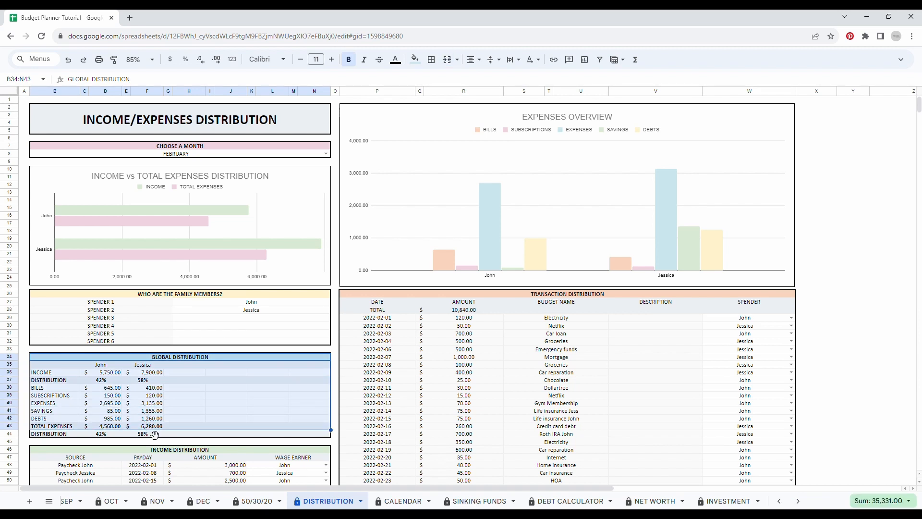
left_click(227, 364)
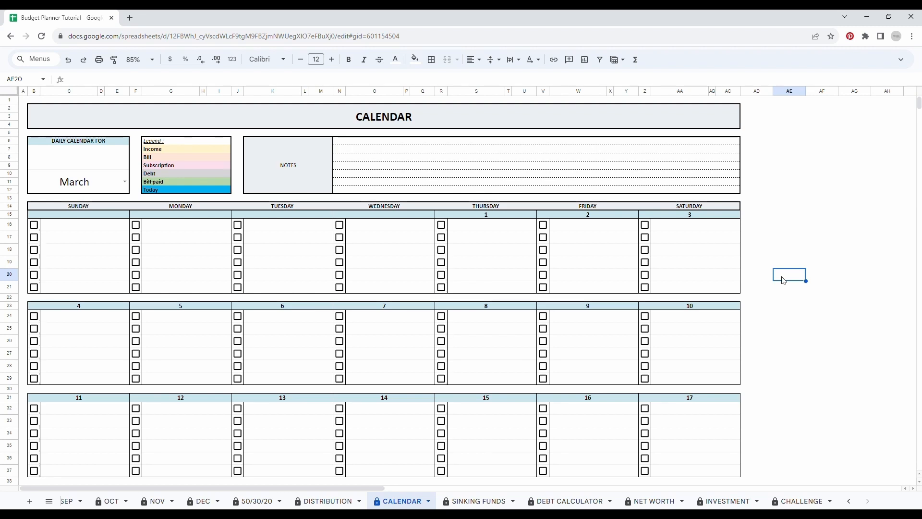
Set the CALENDAR sheet's daily calendar to the year 2022 and the month February
left_click(86, 165)
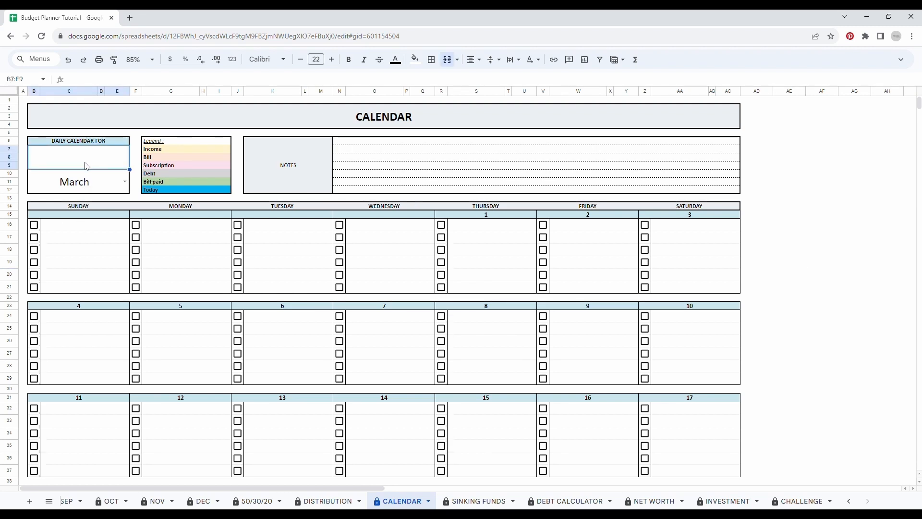
type("200")
key("BackSpace")
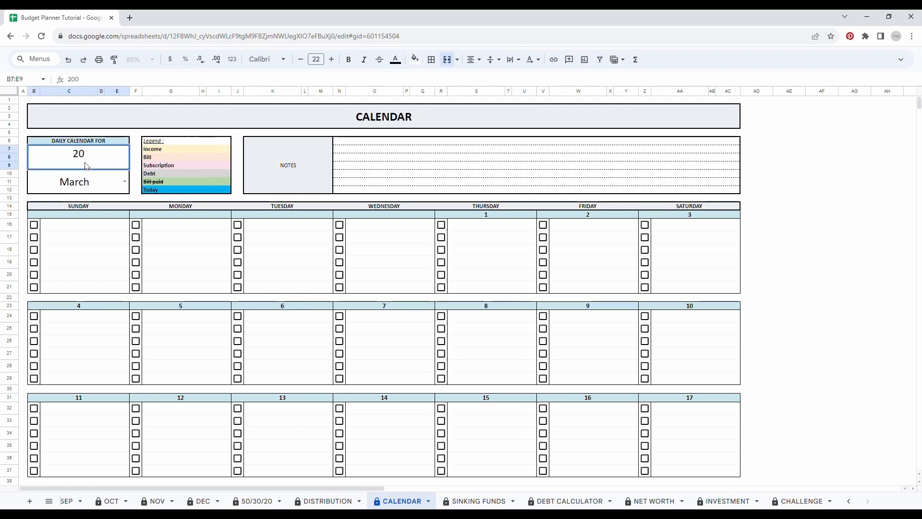
type("22")
left_click(88, 185)
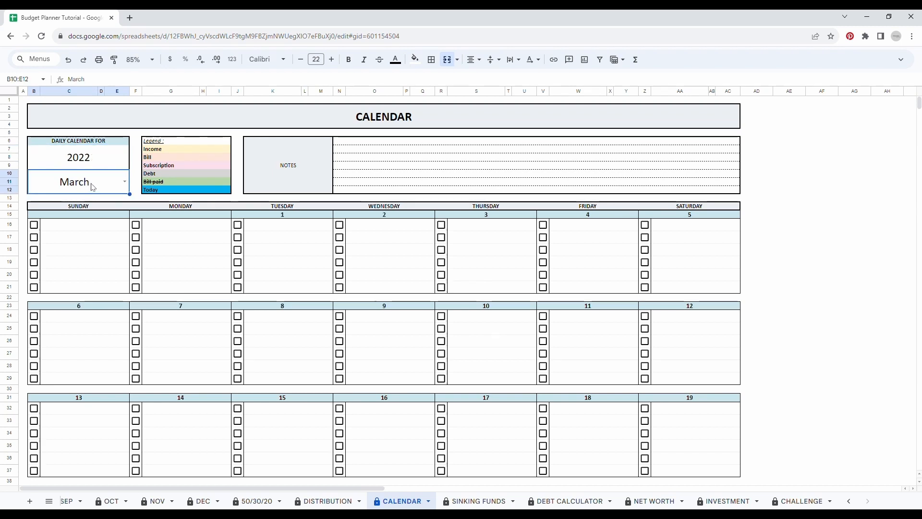
left_click(125, 182)
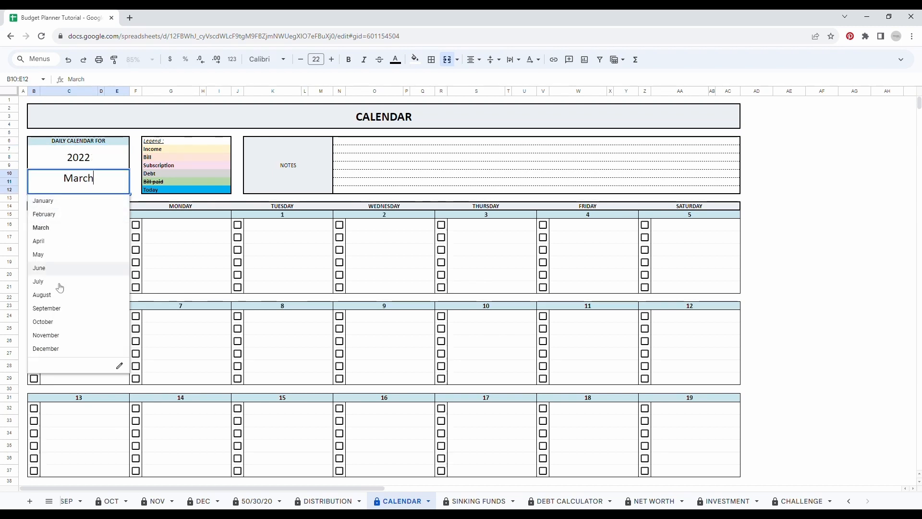
left_click(66, 214)
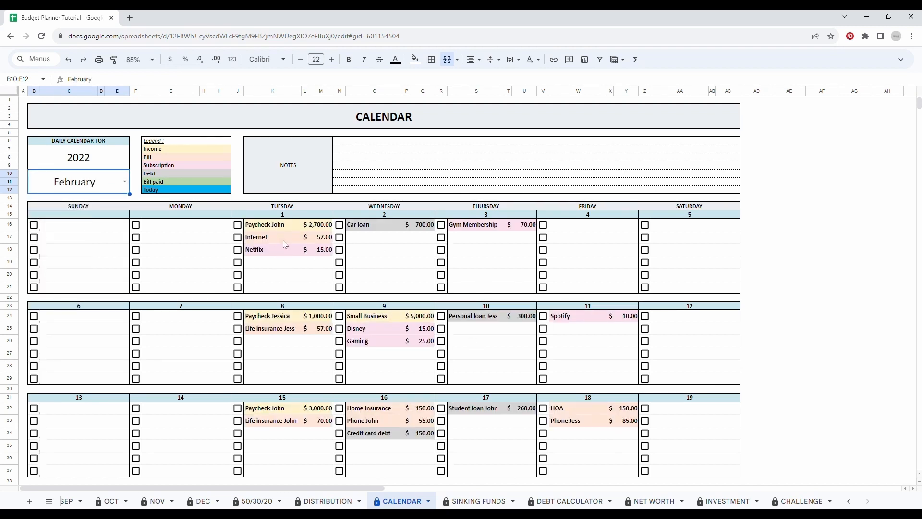
Mark the Internet and Netflix entries on day 1, Gym Membership on day 3 and the personal loan on day 10 as paid
scroll(346, 284, "down", 5)
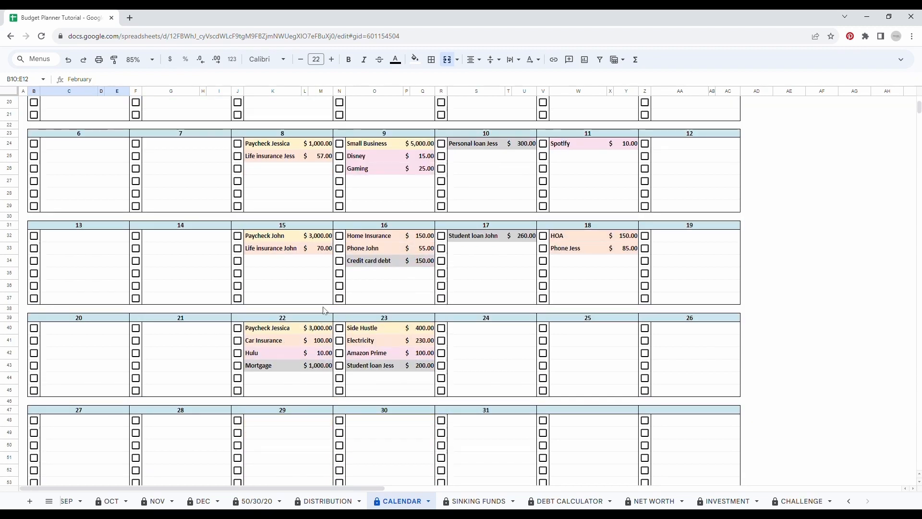
scroll(310, 318, "up", 5)
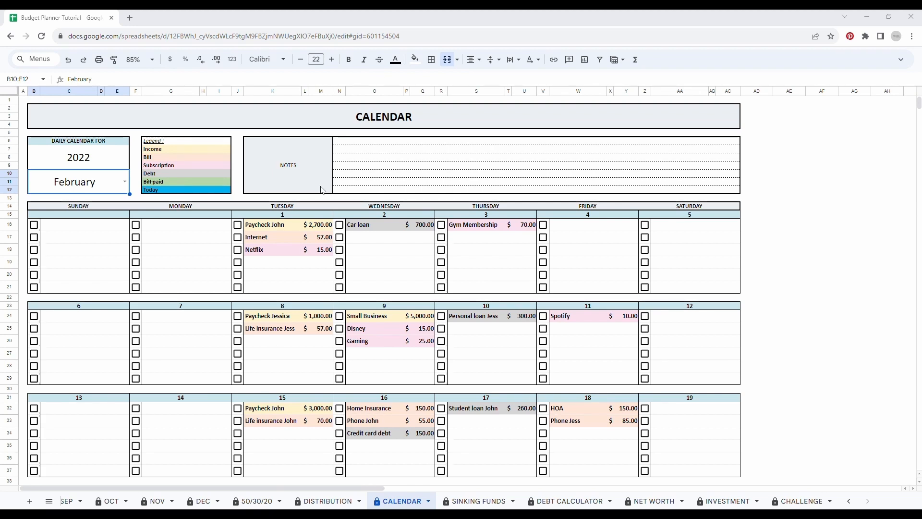
left_click(238, 237)
left_click(237, 250)
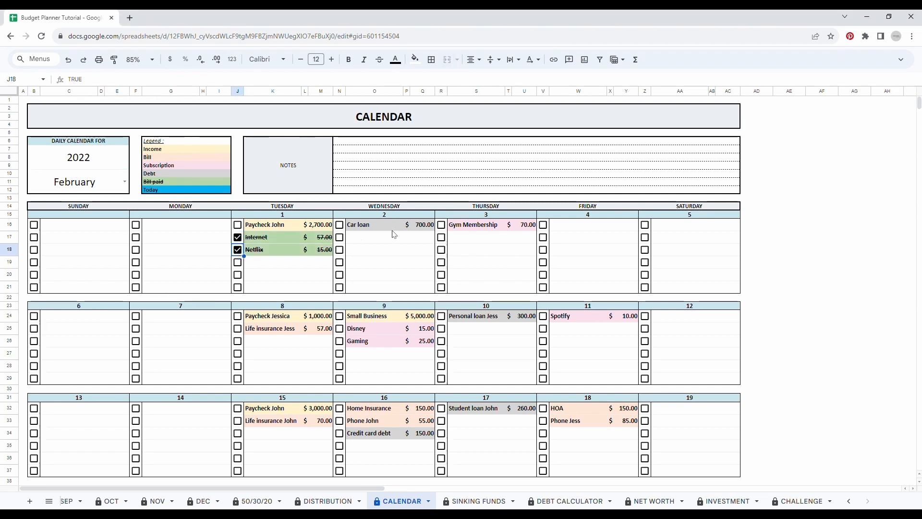
left_click(441, 225)
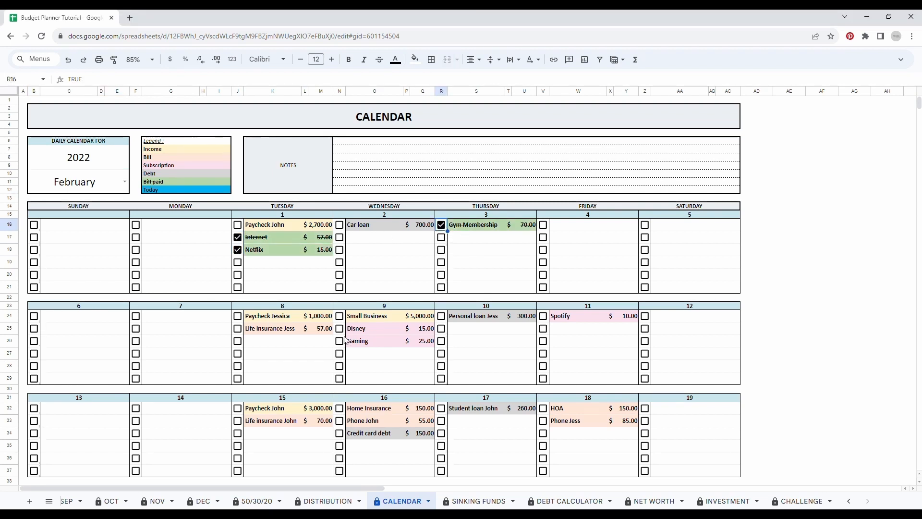
left_click(441, 316)
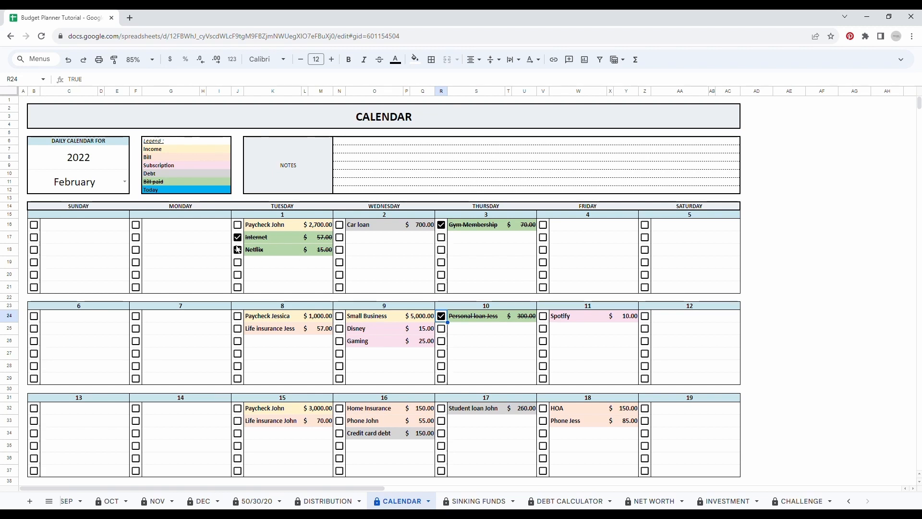
Clear the paid marks from the Internet, Netflix, Gym Membership and personal loan entries in the February calendar
scroll(321, 337, "down", 5)
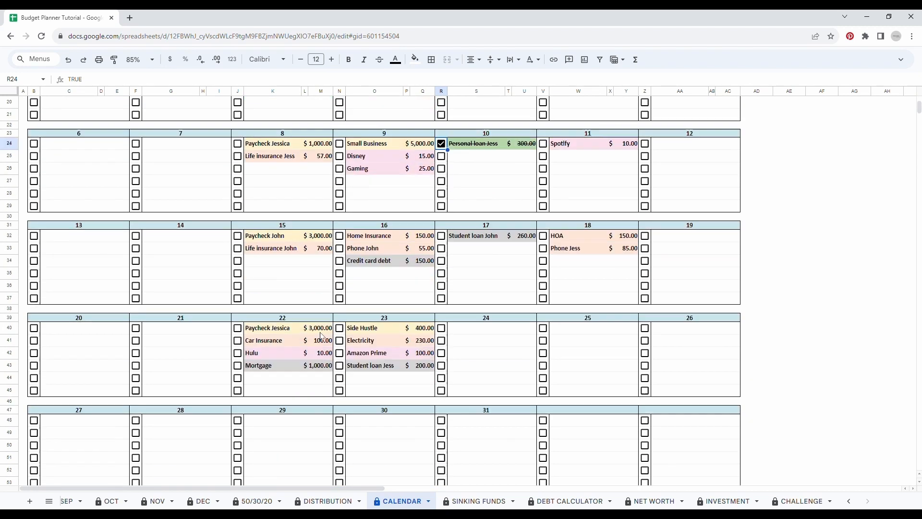
scroll(322, 336, "up", 5)
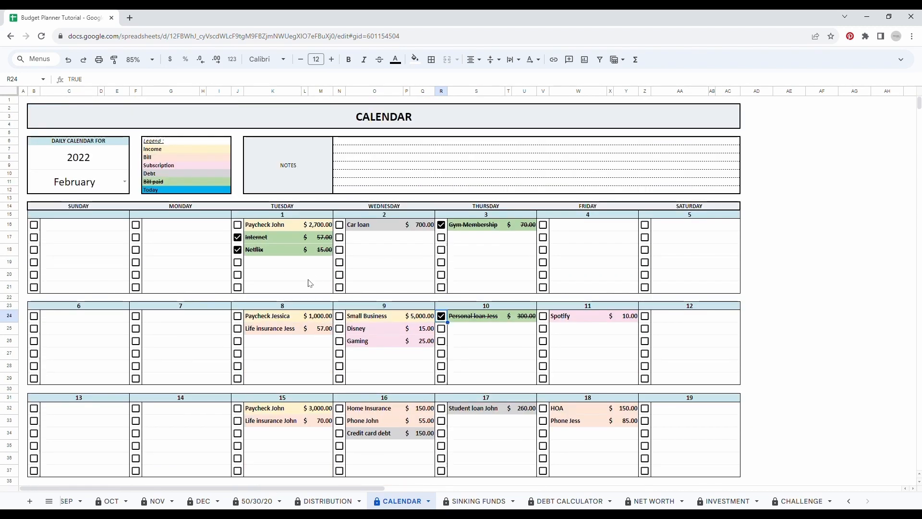
scroll(310, 284, "down", 5)
scroll(309, 283, "up", 5)
left_click(237, 237)
left_click(237, 249)
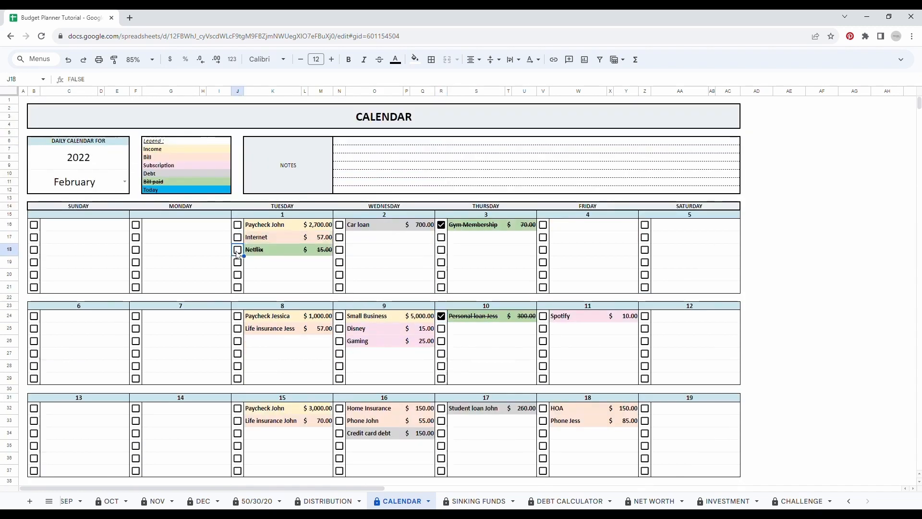
left_click(442, 225)
left_click(442, 316)
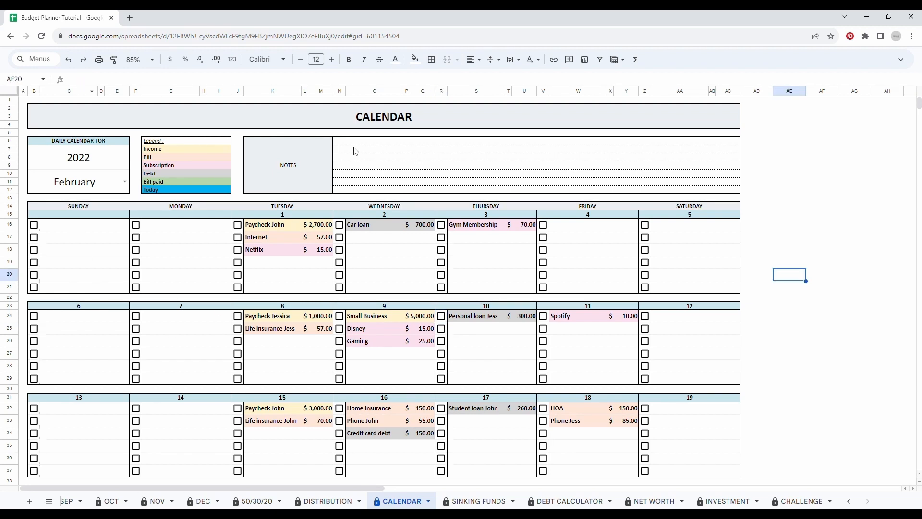
Preview a print of only the selected calendar cells B2:AC61 and leave without printing or editing the sheet
left_click_drag(334, 123, 348, 269)
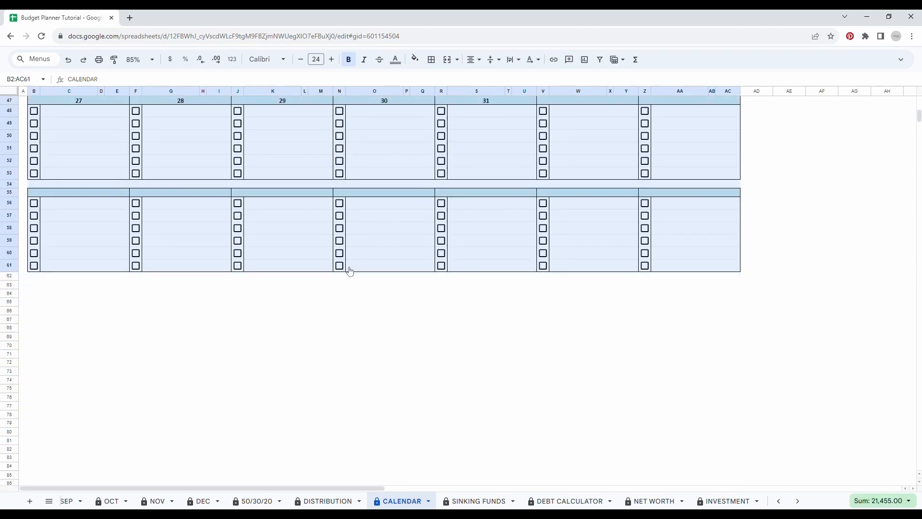
scroll(348, 269, "up", 10)
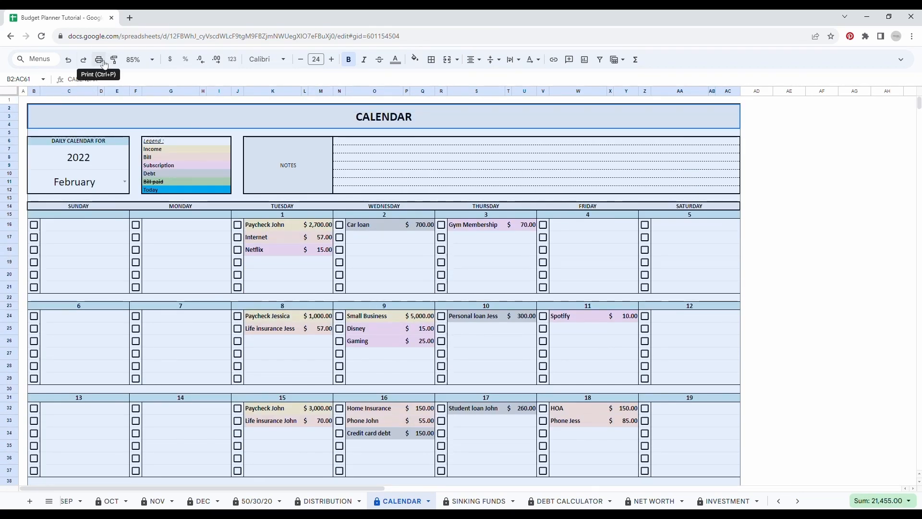
left_click(104, 63)
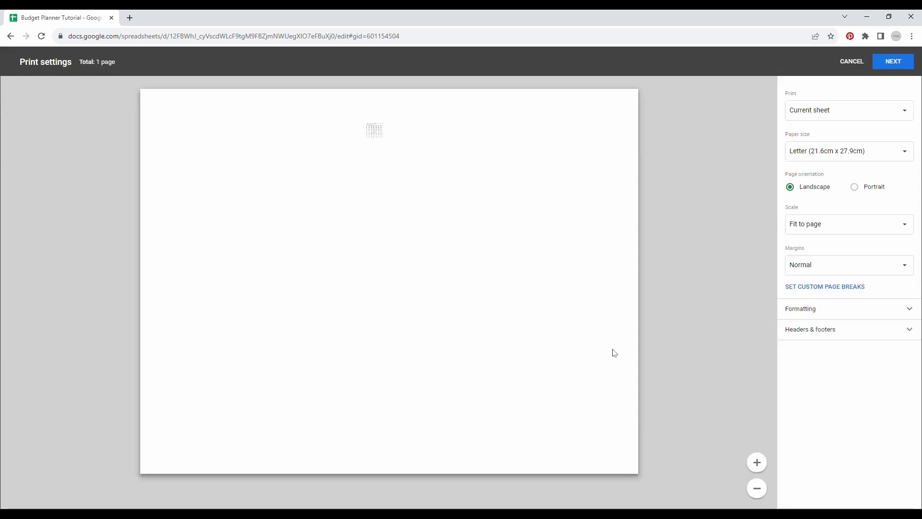
left_click(817, 116)
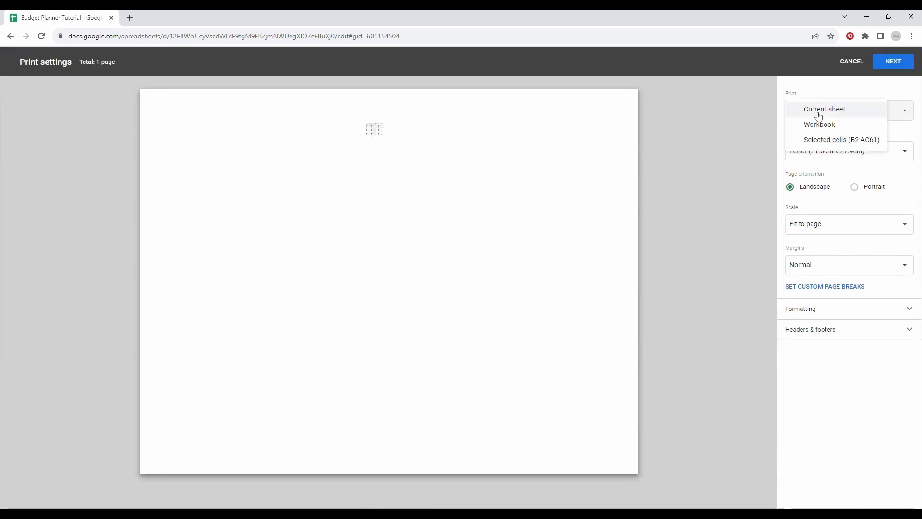
left_click(833, 141)
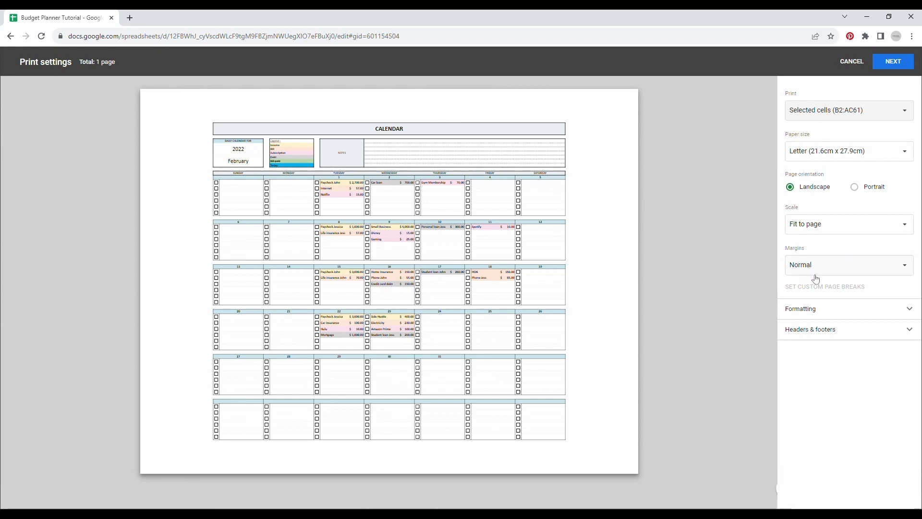
left_click(913, 64)
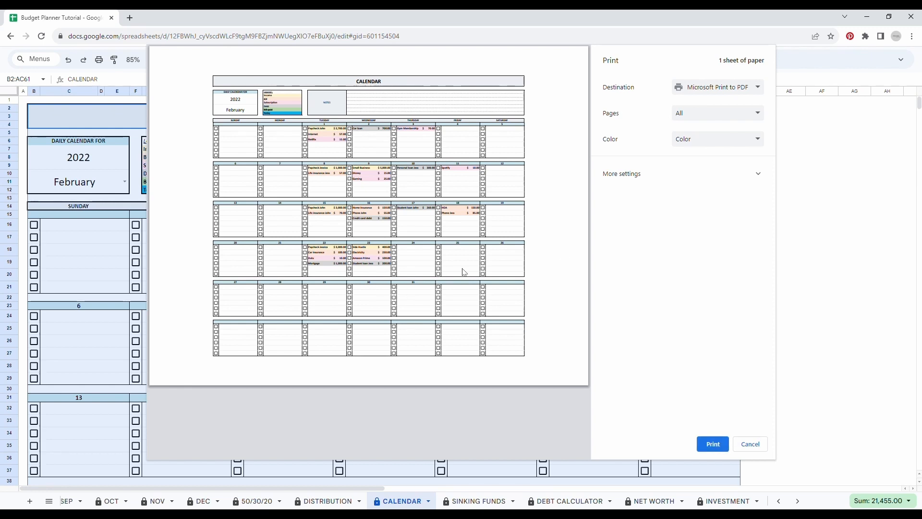
left_click(760, 446)
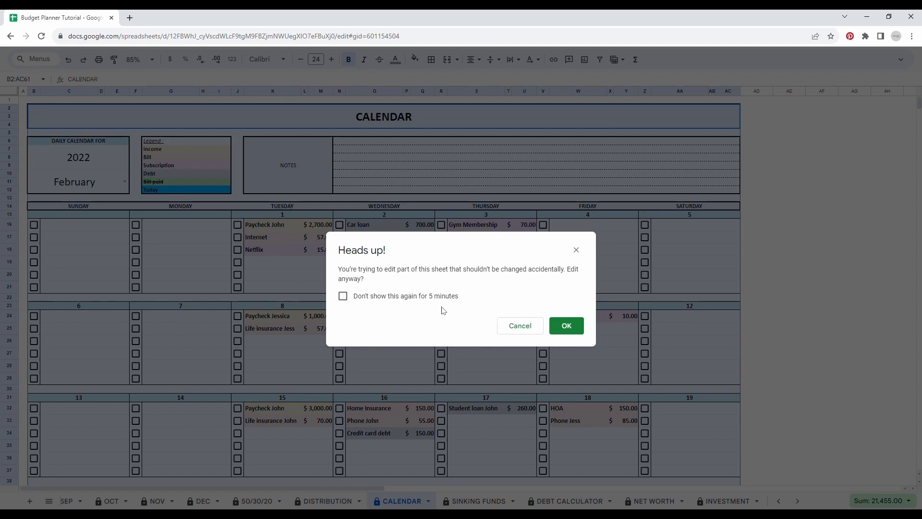
left_click(576, 251)
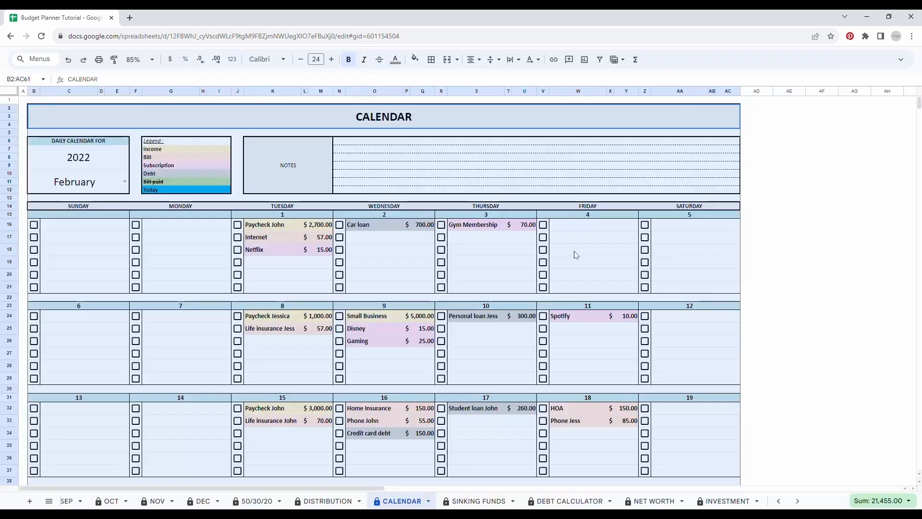
left_click(573, 250)
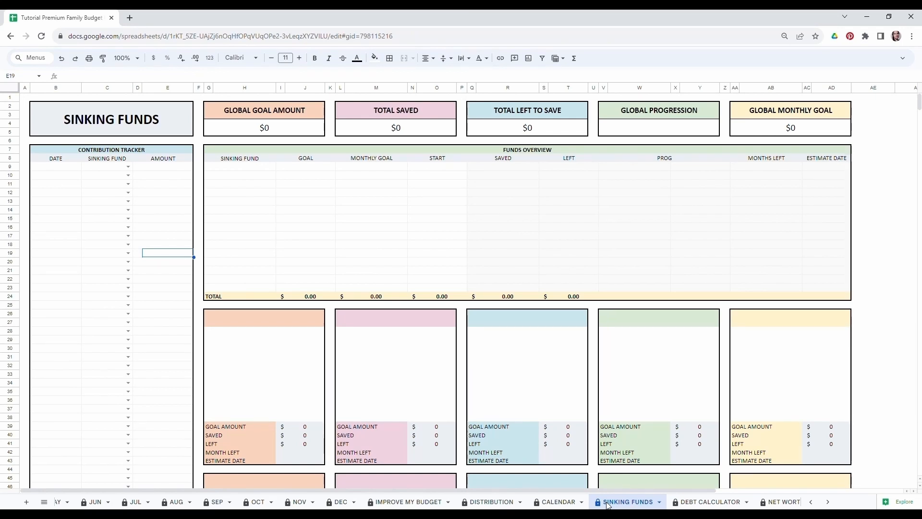
Add the sinking fund Weddind to the funds overview with a goal of 10,000, a monthly goal of 250 and a start amount of 500
left_click(233, 168)
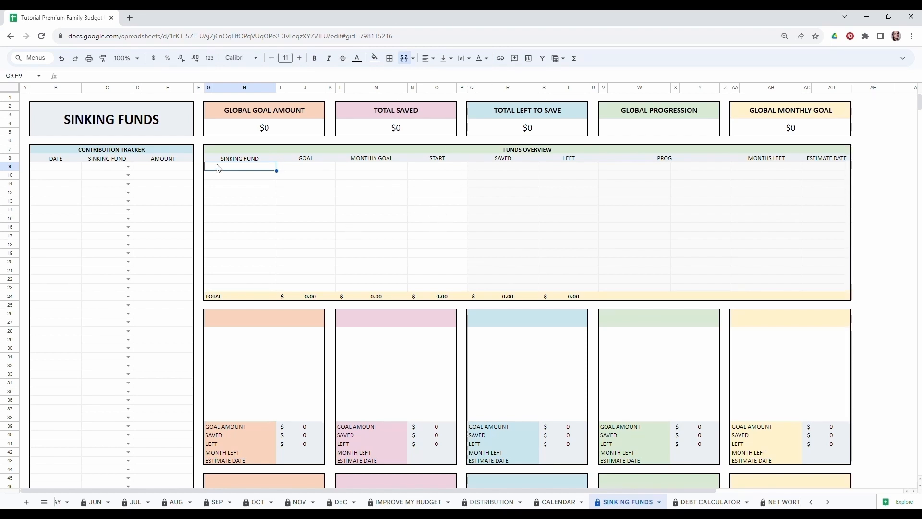
double_click(233, 172)
type("Weddind")
key("Tab")
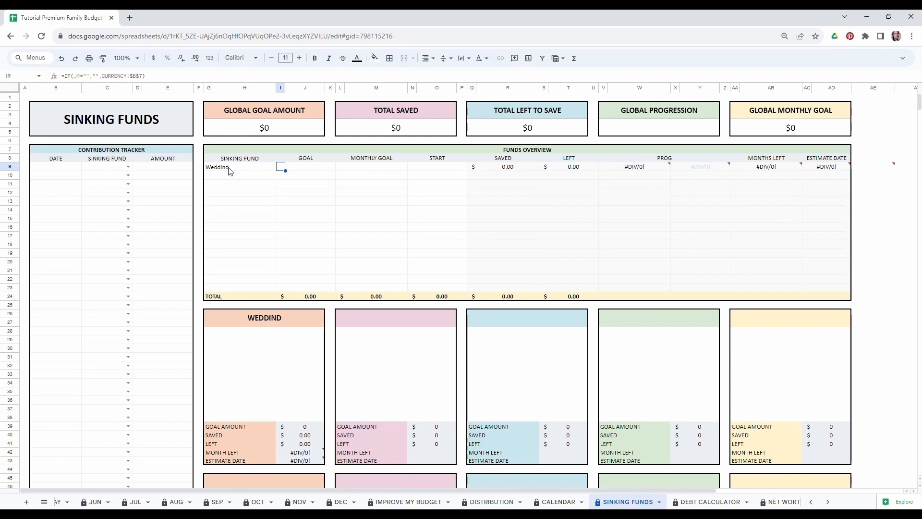
key("Tab")
type("100")
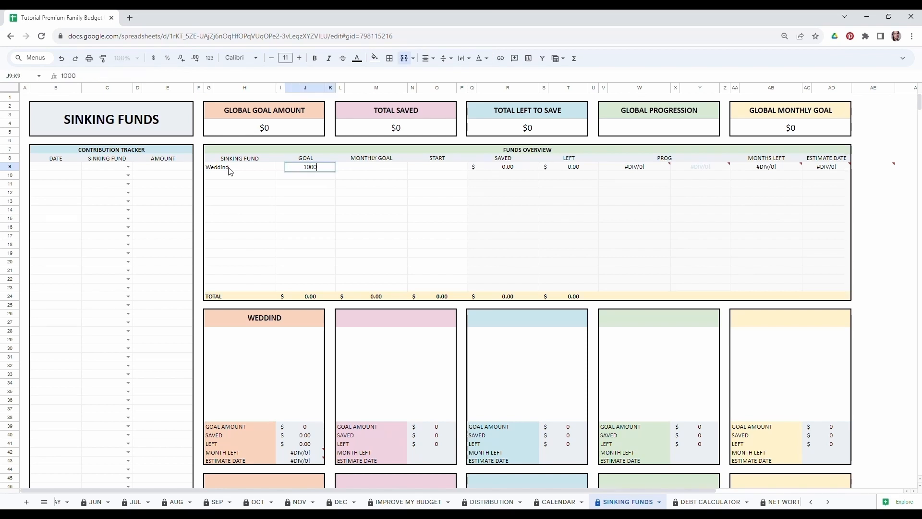
left_click(355, 171)
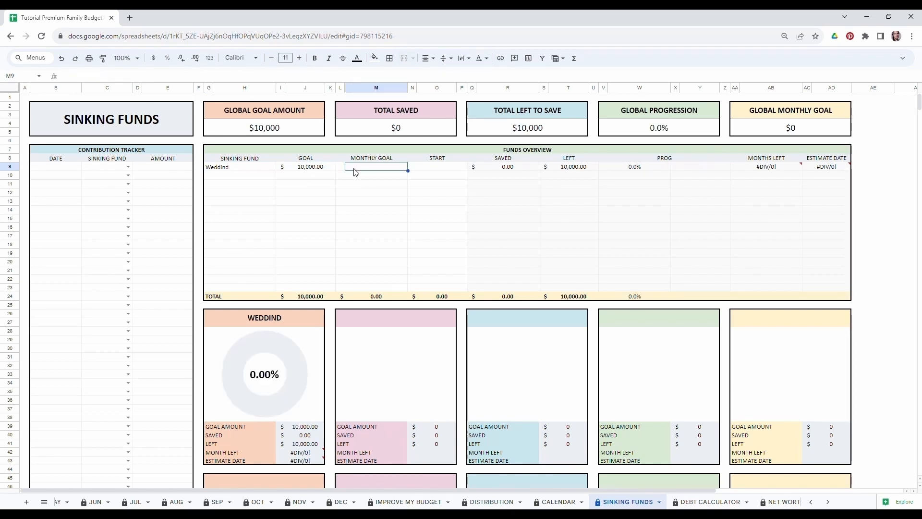
double_click(365, 169)
type("250")
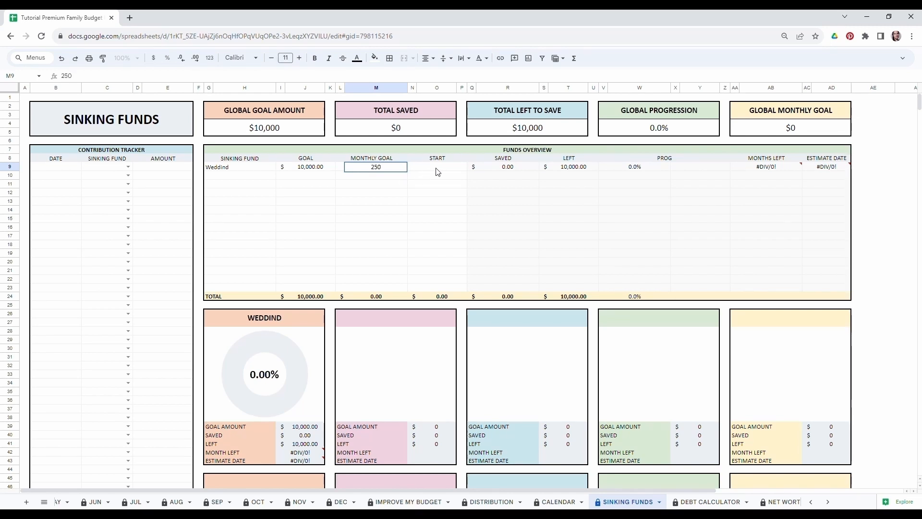
left_click(440, 172)
type("500")
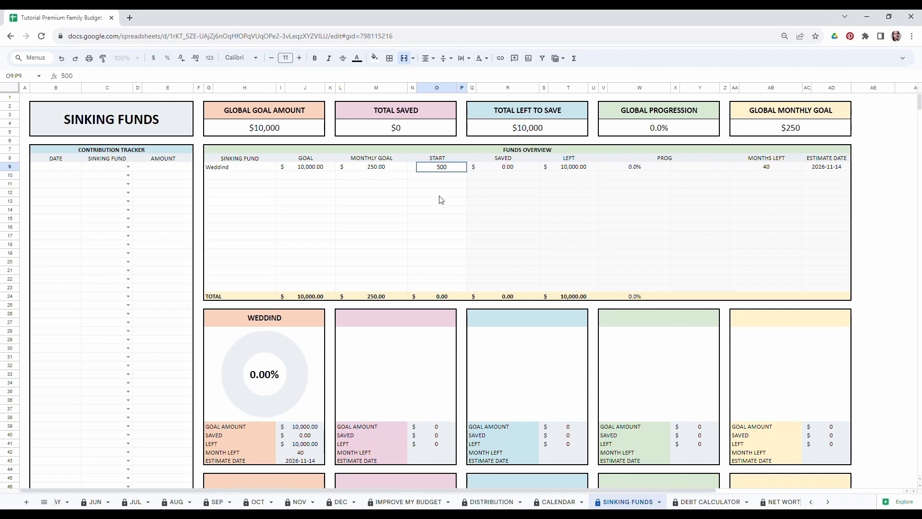
left_click(430, 193)
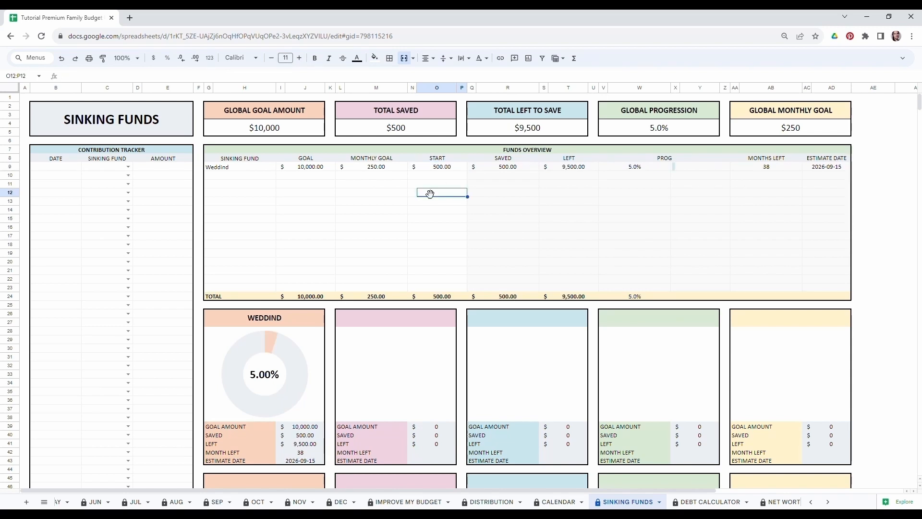
Add the sinking fund Honey Moon with a goal of 5,000, a monthly goal of 250 and a start amount of 0
left_click(253, 183)
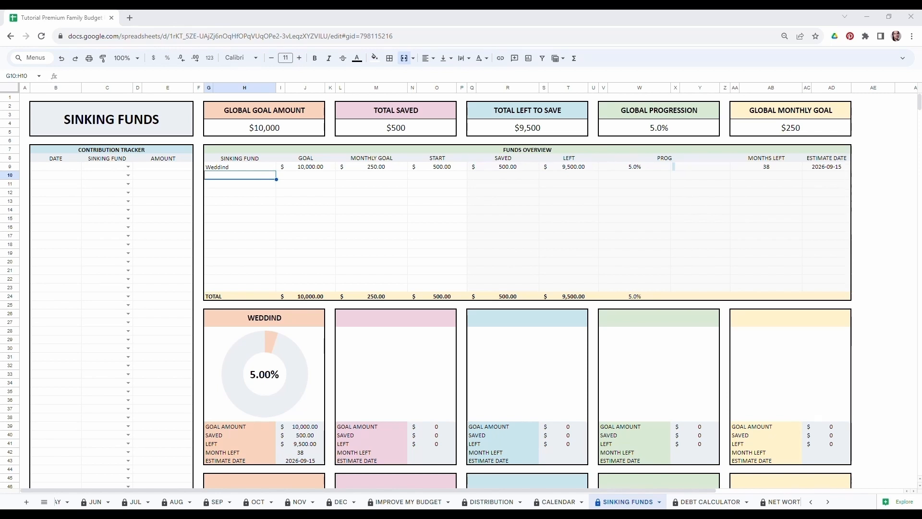
type("Honey Moon")
key("Tab")
type("5000")
key("Tab")
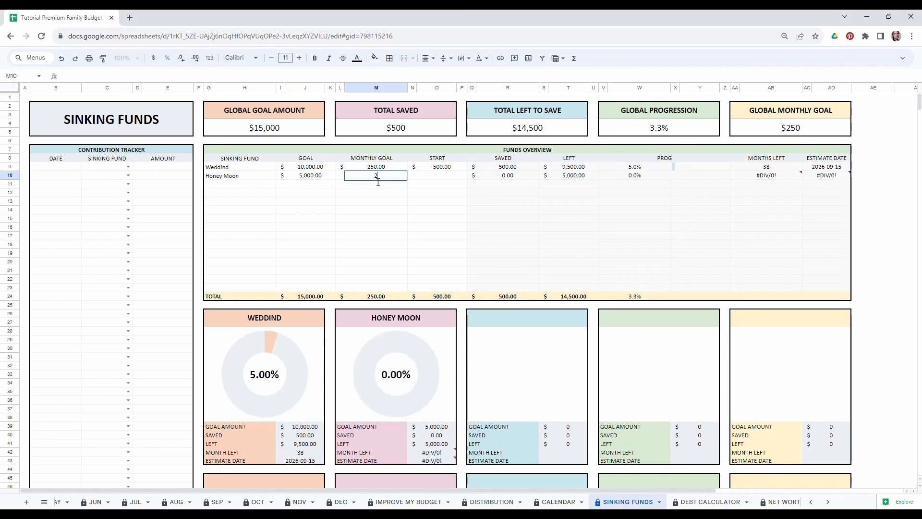
type("250")
left_click(432, 181)
type("00")
key("Return")
Add the sinking fund New Car with a goal of 20,000, a monthly goal of 500 and a start amount of 1,000
type("New Car")
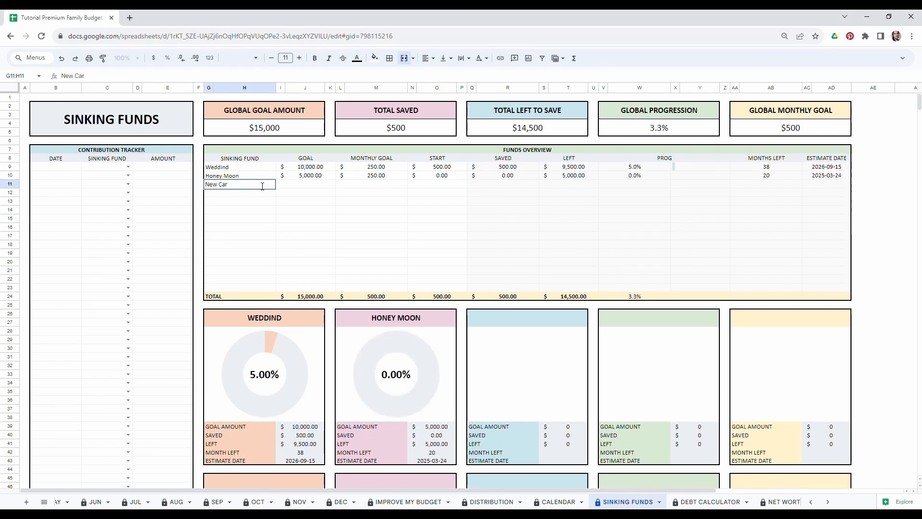
key("Tab")
type("20,000")
key("Tab")
type("500")
key("Tab")
type("1000")
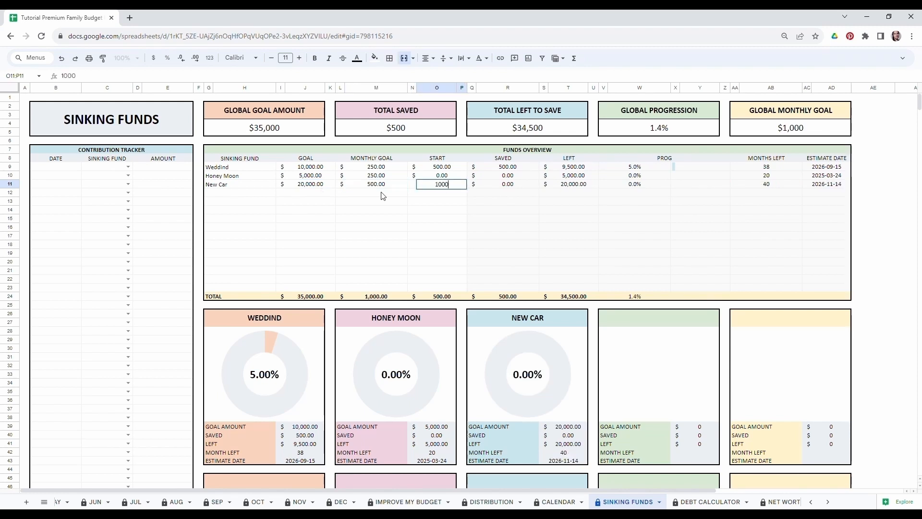
key("Return")
Add the sinking fund New Phone with a goal of 800, a monthly goal of 100 and a start amount of 25
type("New Phone")
key("Tab")
type("800")
key("Tab")
type("100")
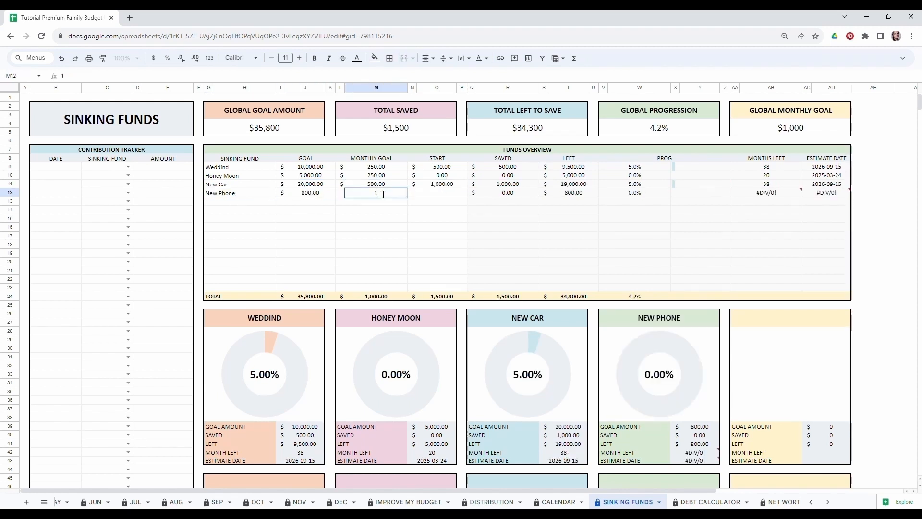
key("Tab")
type("25")
key("Return")
Add the sinking fund Kids College Tuition with a goal of 100,000, a monthly goal of 750 and a start amount of 2,500
type("Kids College Tuition")
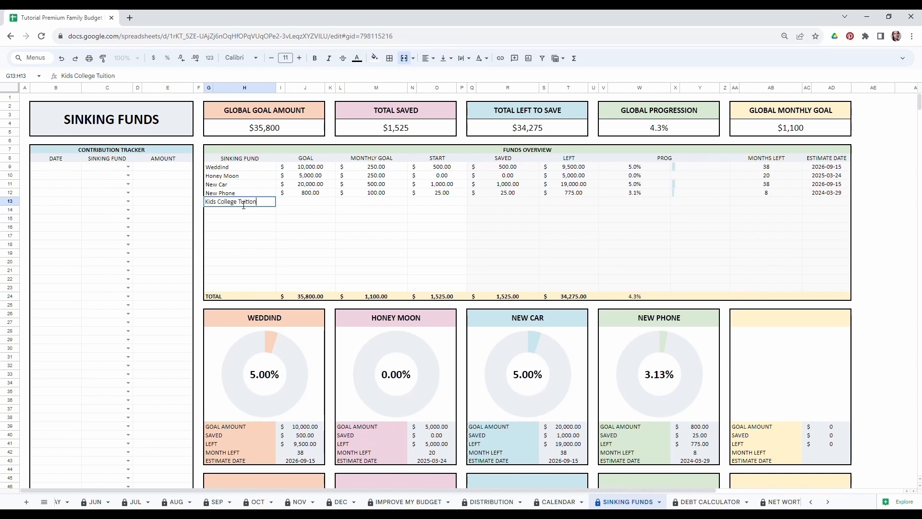
key("Tab")
type("100000")
key("Tab")
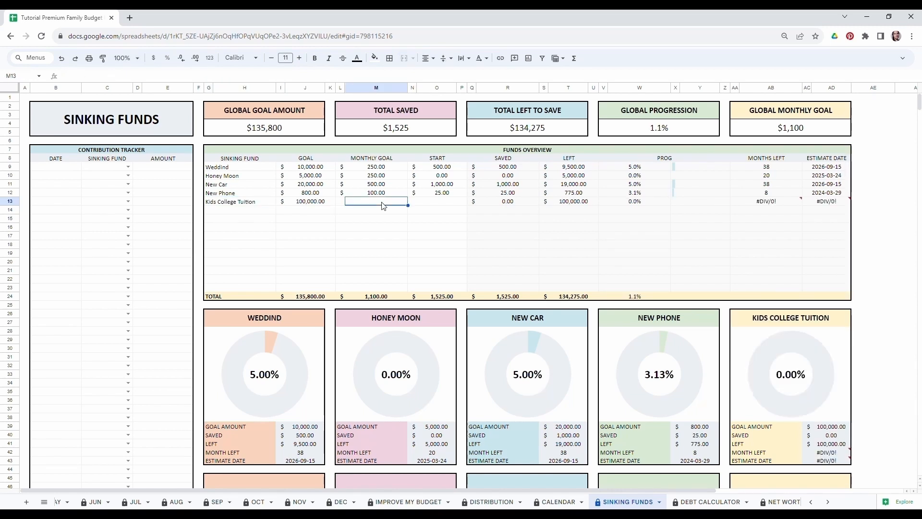
type("750")
key("Tab")
type("2500")
key("Return")
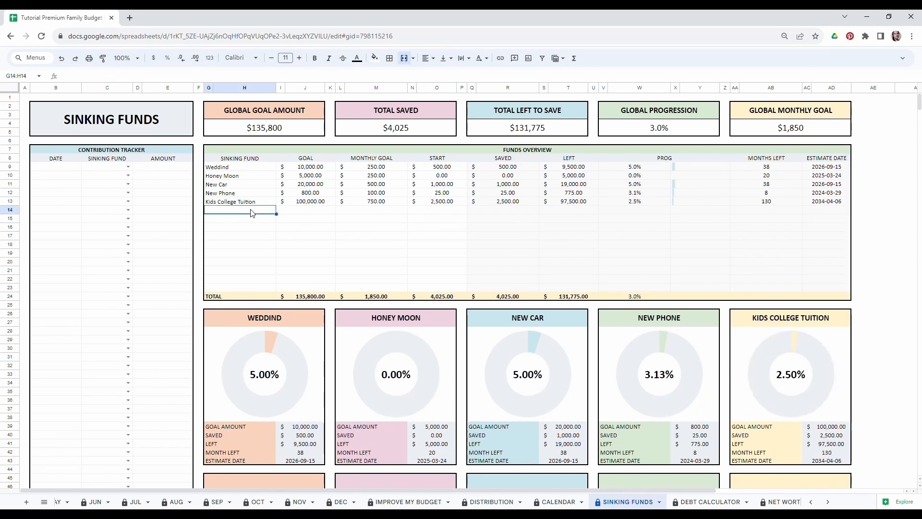
Add the sinking fund Family Vacation with a goal of 6,500, a monthly goal of 500 and a start amount of 3,000
type("Family Vacation")
key("Tab")
type("6500")
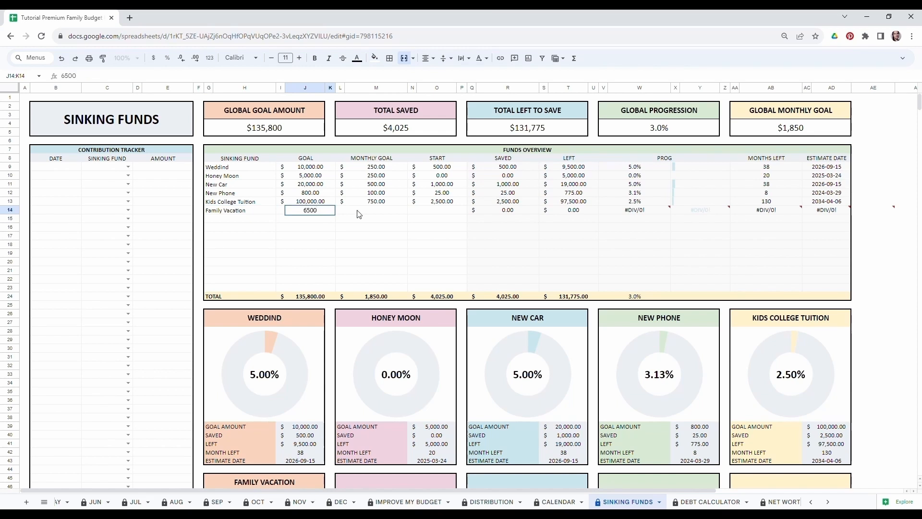
key("Tab")
type("500")
left_click(441, 211)
type("3000")
left_click(436, 237)
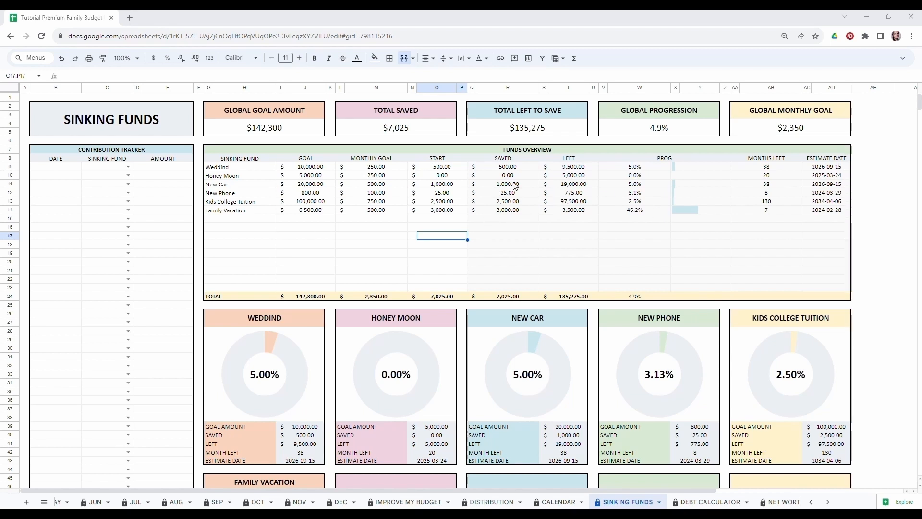
Examine the calculated saved, left, progress, months left and estimate date columns of the funds overview for all six funds
left_click_drag(507, 169, 765, 229)
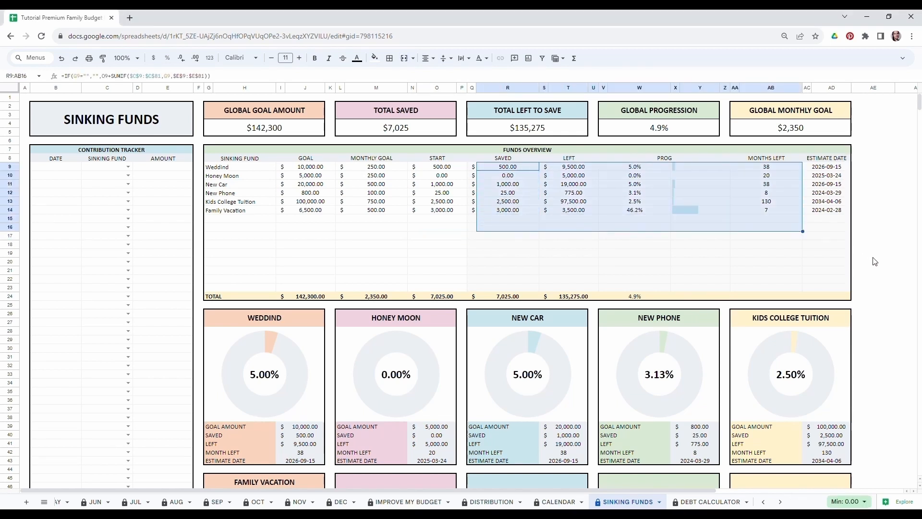
left_click(873, 254)
left_click_drag(508, 167, 514, 212)
left_click_drag(560, 168, 569, 221)
left_click_drag(624, 167, 641, 202)
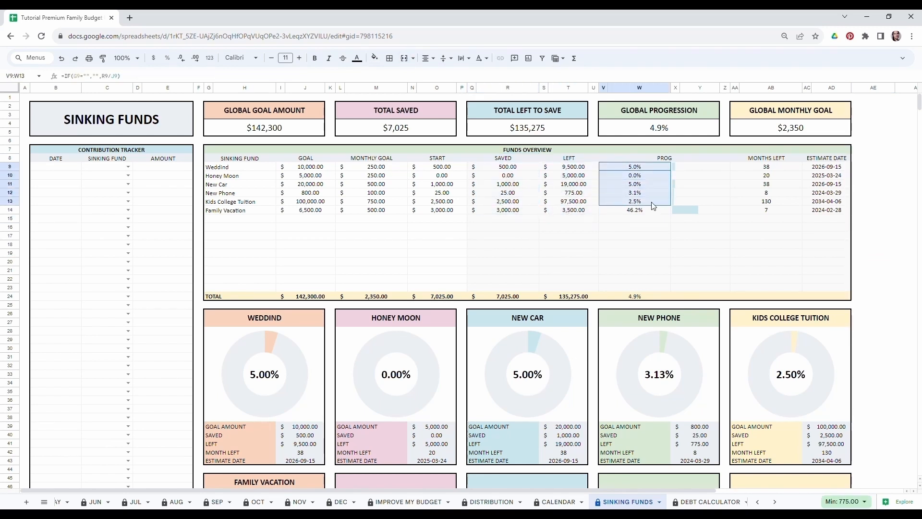
left_click_drag(755, 169, 764, 212)
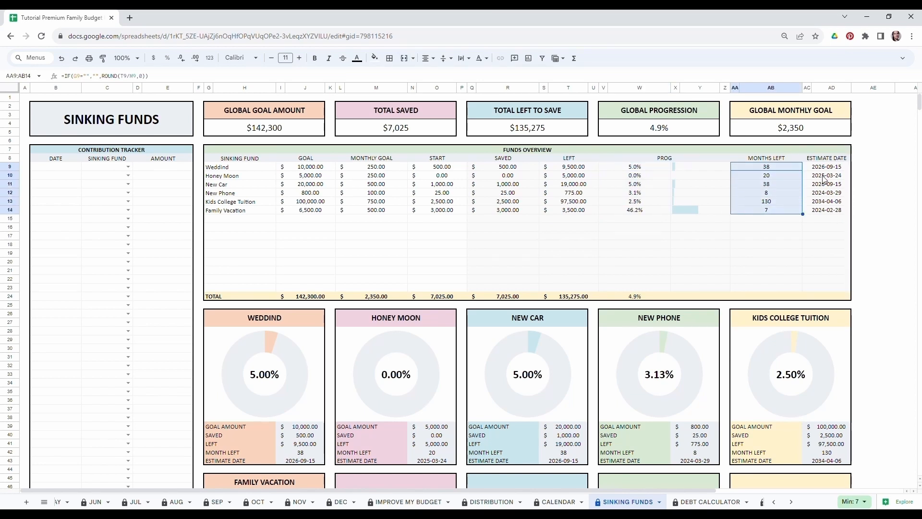
left_click_drag(824, 168, 831, 211)
left_click(874, 237)
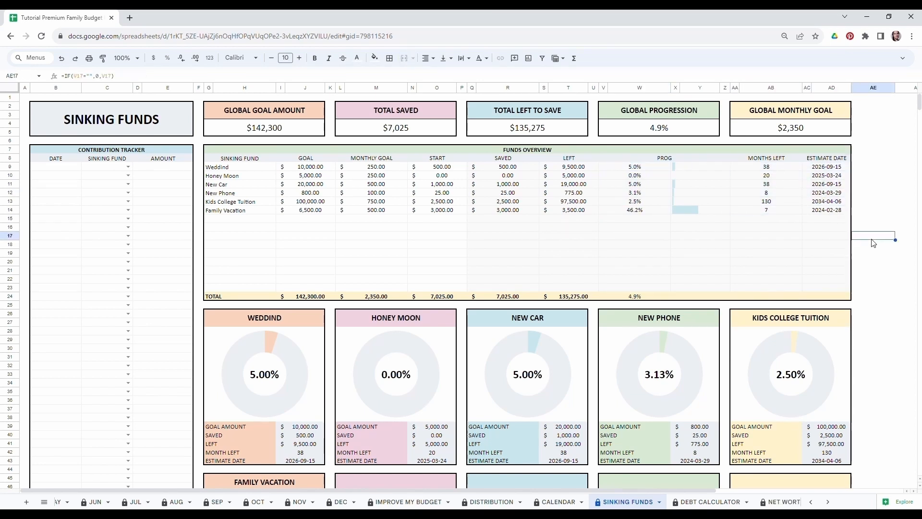
Log a Wedding contribution of 500 dated 2023-08-02 in the first row of the contribution tracker
left_click(53, 168)
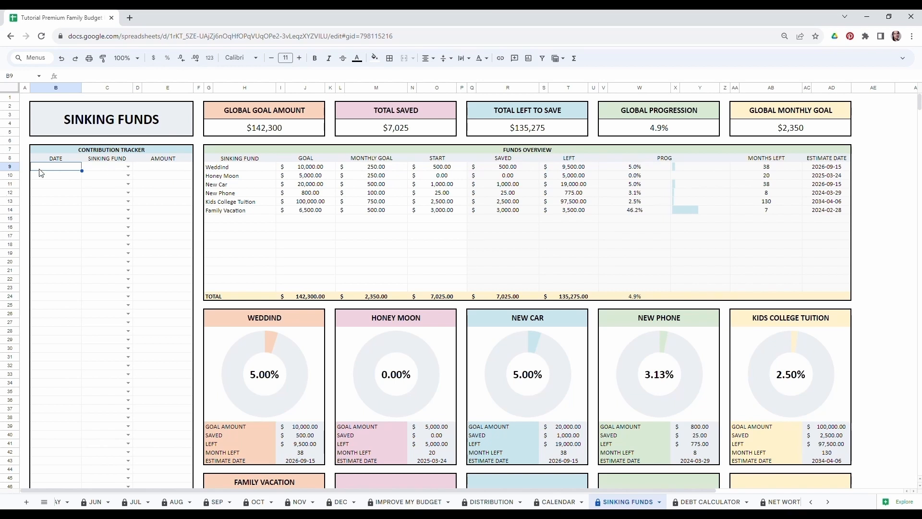
double_click(43, 171)
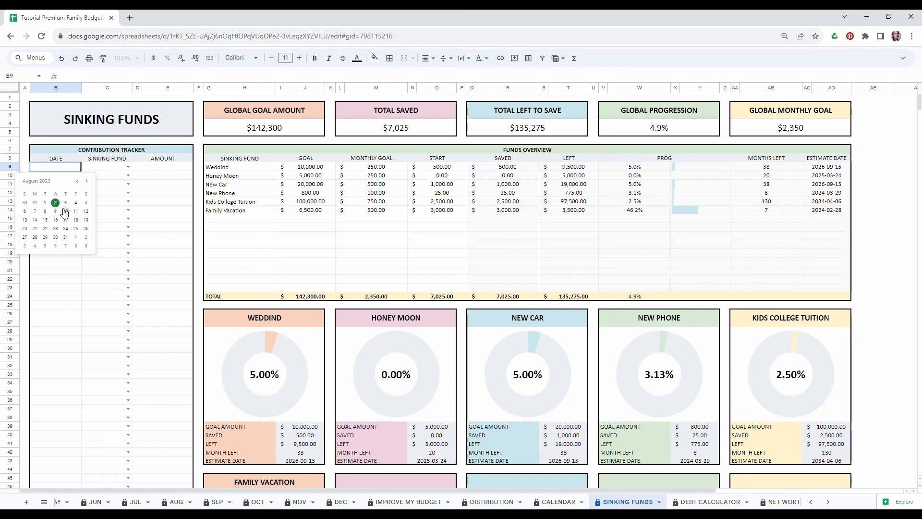
left_click(57, 203)
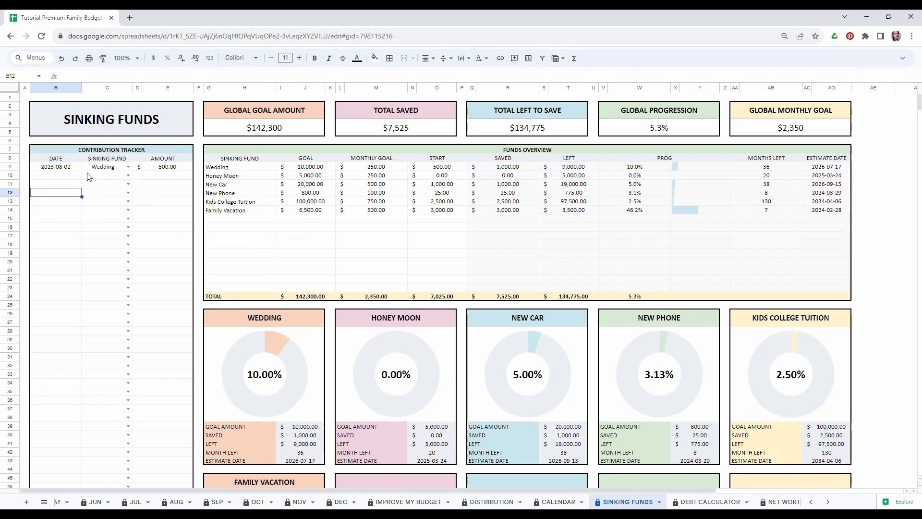
Log a New Car contribution of 50 dated 2023-08-03 in row 10 of the contribution tracker
left_click(70, 179)
double_click(71, 179)
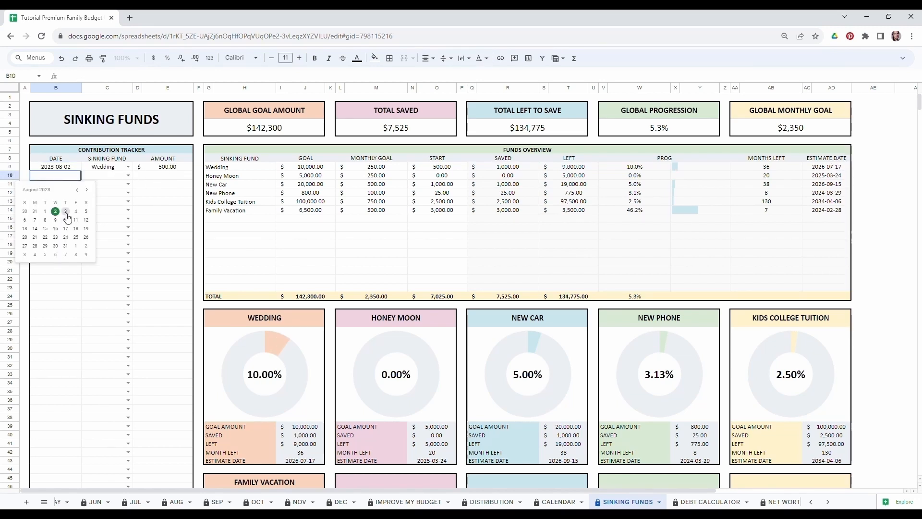
left_click(66, 212)
left_click(128, 176)
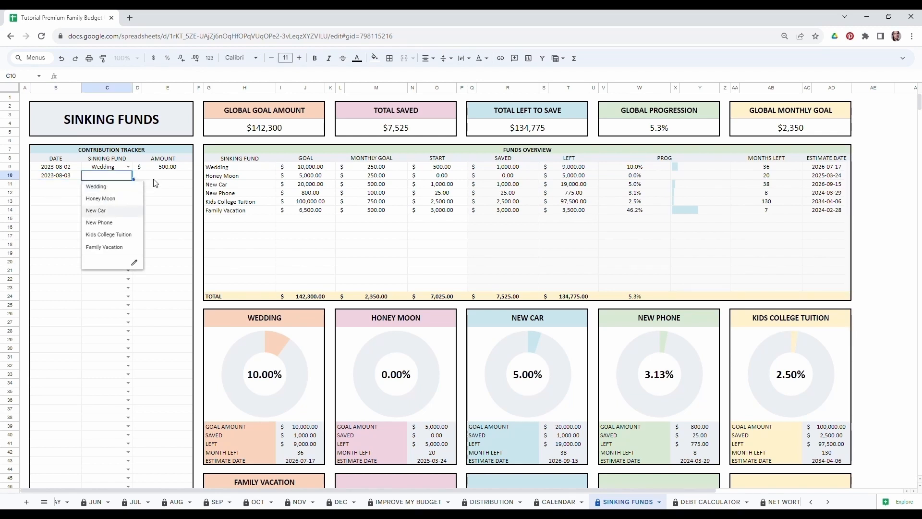
left_click(100, 210)
left_click(161, 178)
type("50")
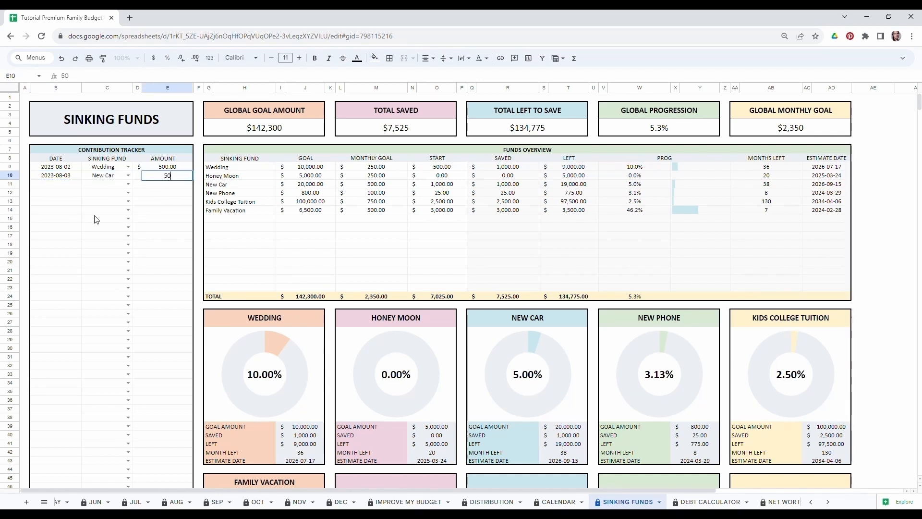
left_click(79, 213)
left_click_drag(68, 185, 159, 252)
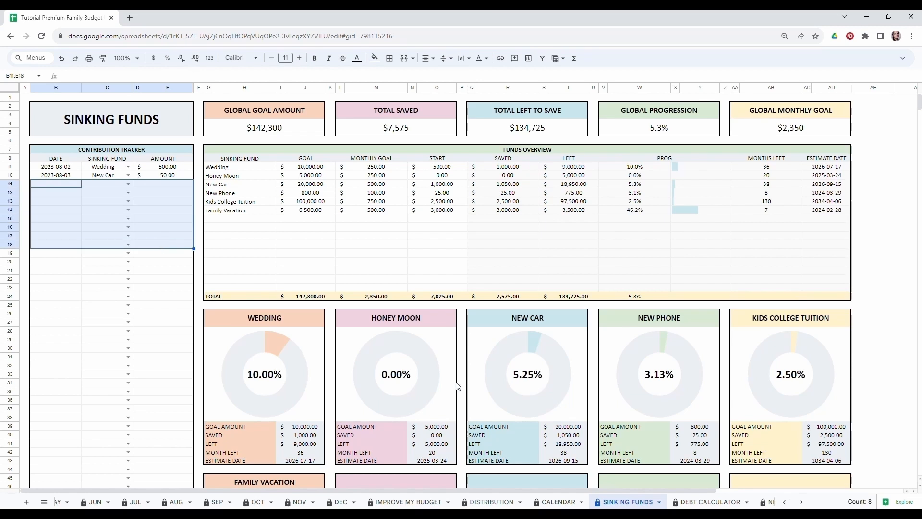
left_click(48, 237)
Log a Honey Moon contribution of 250 dated 2023-08-23 in row 11 of the contribution tracker
double_click(54, 185)
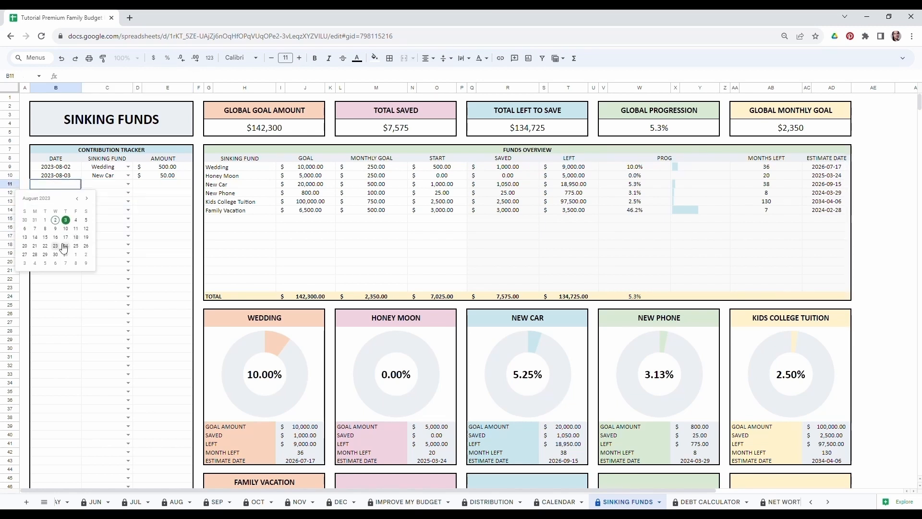
left_click(61, 247)
left_click(128, 184)
left_click(119, 207)
left_click(161, 185)
type("250")
Log a Kids College Tuition contribution of 1,000 dated 2023-08-15 in row 12 of the contribution tracker
double_click(52, 193)
left_click(45, 246)
left_click(128, 192)
left_click(109, 253)
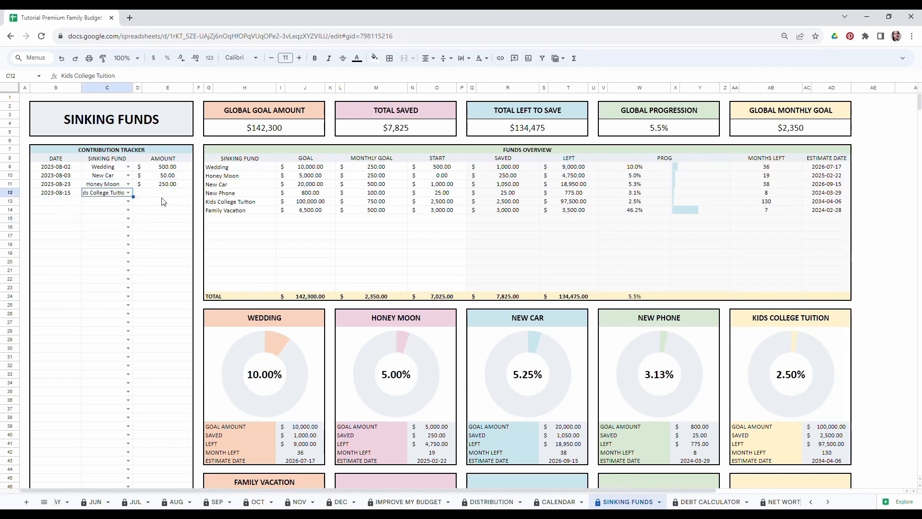
left_click(162, 194)
type("1000")
Log a Family Vacation contribution of 500 dated 2023-09-04 in row 13 of the contribution tracker
double_click(57, 202)
left_click(88, 216)
left_click(35, 246)
left_click(128, 201)
left_click(113, 272)
left_click(162, 201)
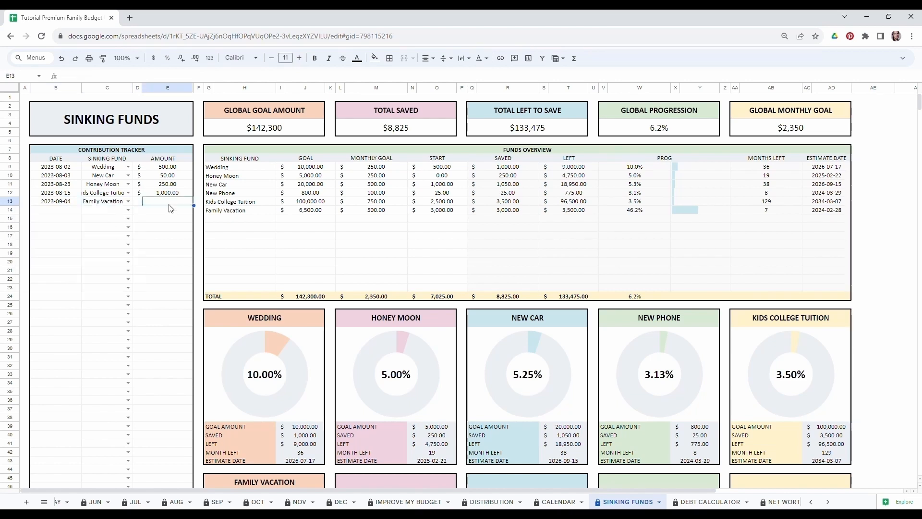
type("500")
Log a Wedding contribution of 500 dated 2023-09-12 in row 14 of the contribution tracker
double_click(57, 210)
left_click(46, 263)
left_click(128, 210)
left_click(96, 230)
left_click(162, 210)
type("500")
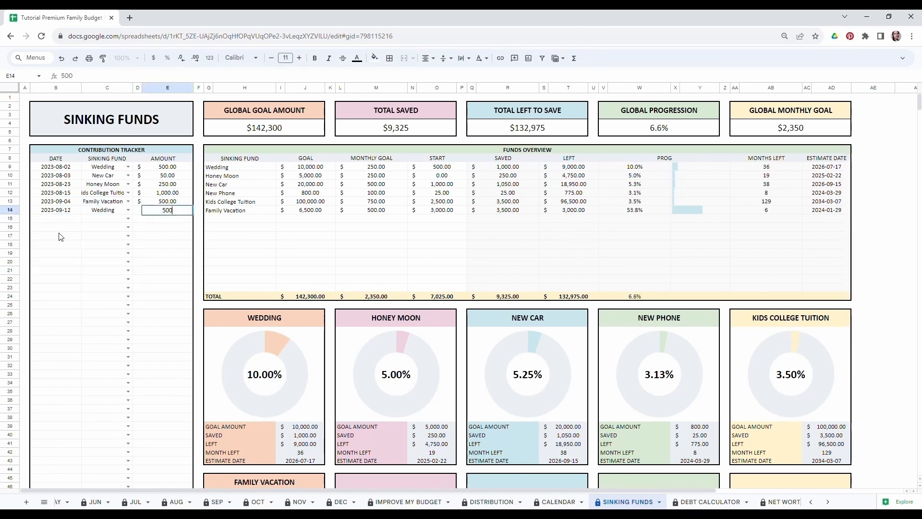
Log a Honey Moon contribution of 250 dated 2023-09-27 in row 15 of the contribution tracker
double_click(57, 219)
left_click(56, 290)
left_click(128, 218)
left_click(101, 241)
left_click(161, 219)
type("250")
Log a New Car contribution of 350 dated 2023-10-09 in row 16 of the contribution tracker
double_click(58, 227)
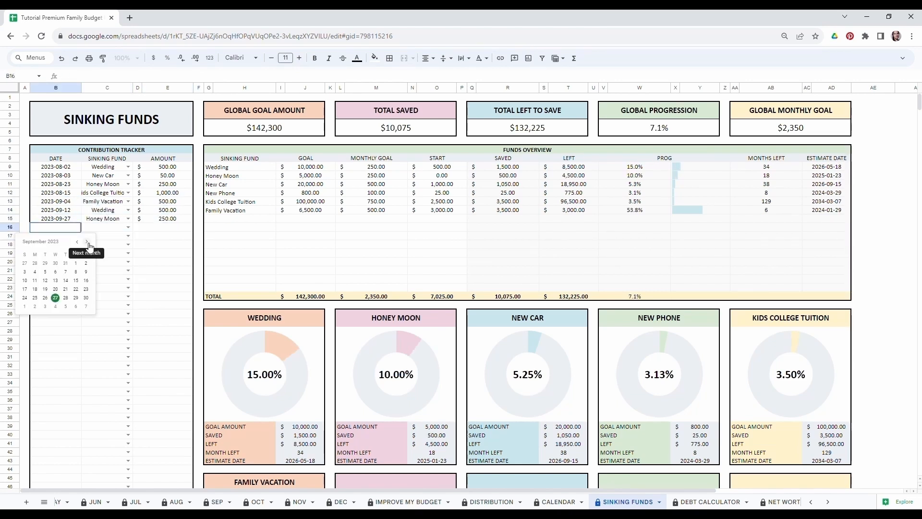
left_click(35, 274)
left_click(127, 227)
left_click(96, 263)
left_click(162, 229)
type("350")
Log a New Phone contribution of 150 dated 2023-10-11 in row 17 of the contribution tracker
double_click(60, 236)
left_click(56, 280)
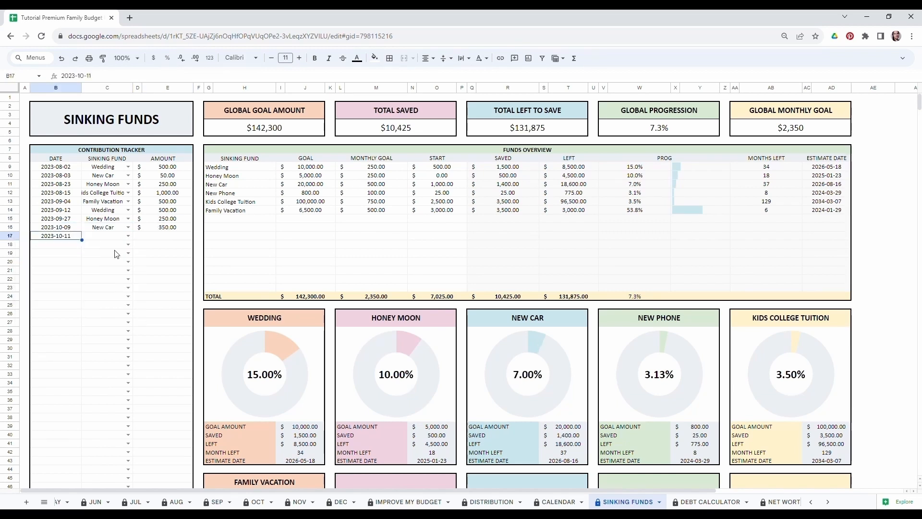
left_click(127, 236)
left_click(103, 283)
left_click(162, 237)
type("150")
Log a Kids College Tuition contribution of 1450 dated 2023-10-12 in row 18 of the contribution tracker
left_click(65, 289)
left_click(128, 245)
left_click(101, 301)
left_click(162, 244)
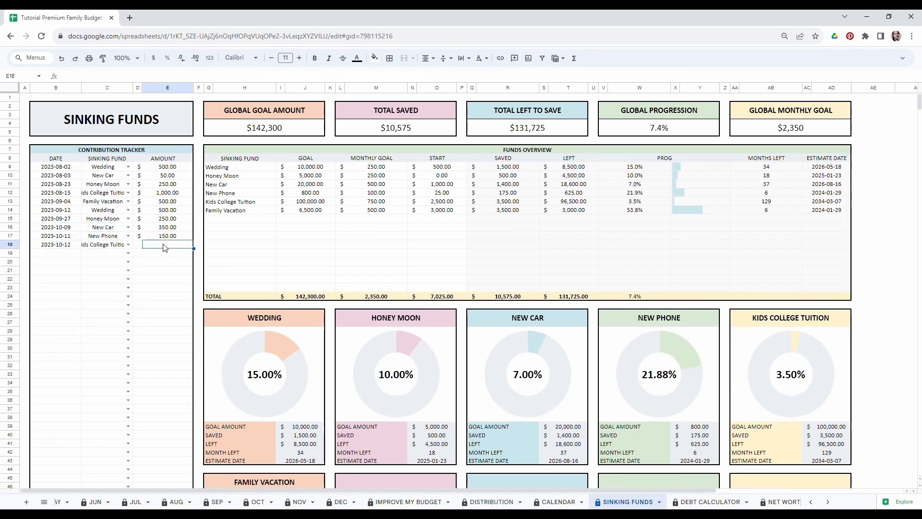
type("1450")
Log a Honey Moon contribution of 550 dated 2023-10-18 in row 19 of the contribution tracker
double_click(58, 254)
left_click(55, 306)
left_click(128, 253)
left_click(101, 276)
left_click(162, 253)
type("550")
Log a New Car contribution of 345 dated 2023-10-19 in row 20 of the contribution tracker
double_click(58, 262)
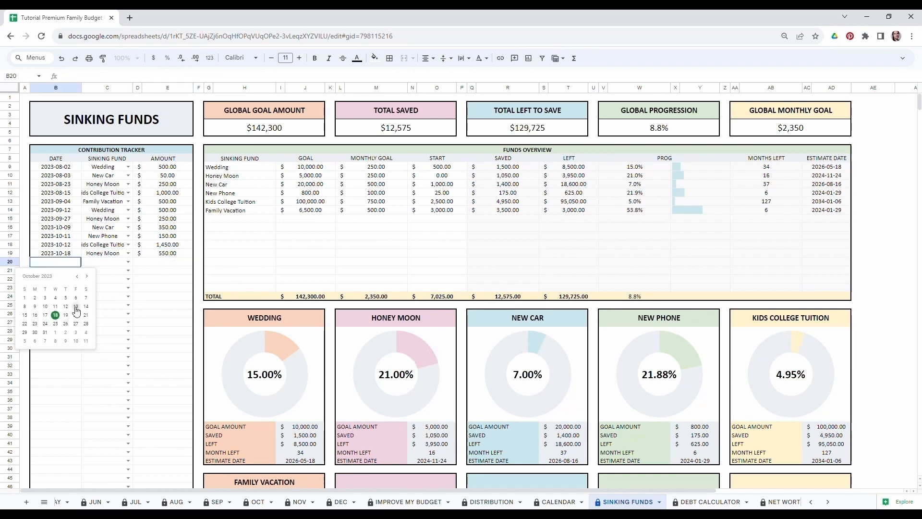
left_click(66, 314)
left_click(128, 262)
left_click(101, 297)
type("345")
Log a Wedding contribution of 245 dated 2023-10-26 in row 21 of the contribution tracker
double_click(57, 270)
left_click(65, 332)
left_click(127, 271)
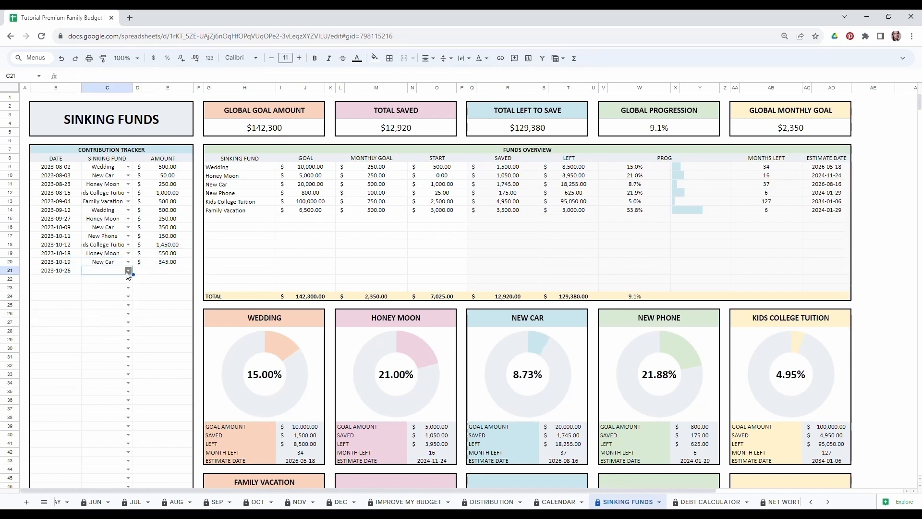
left_click(101, 282)
left_click(162, 271)
type("245")
Log a Honey Moon contribution of 345 dated 2023-11-05 in row 22 of the contribution tracker
double_click(55, 280)
left_click(24, 323)
left_click(128, 279)
left_click(101, 301)
left_click(162, 280)
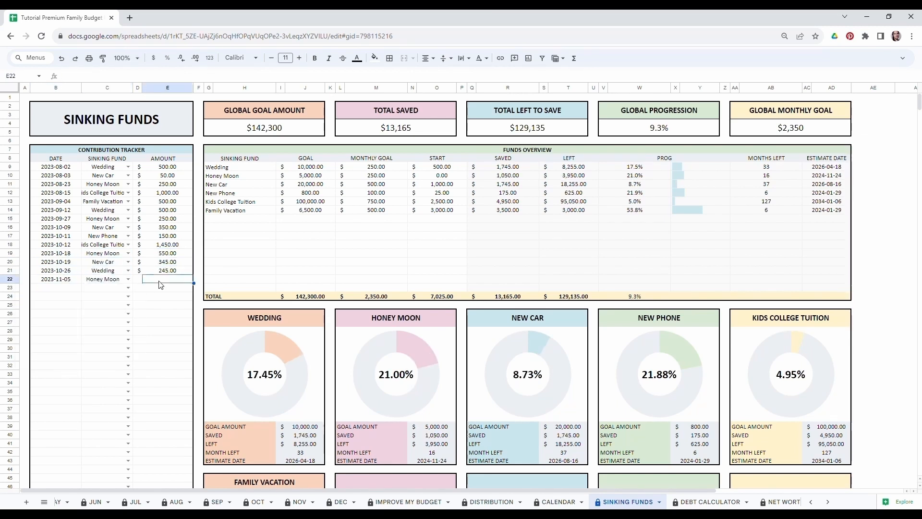
type("345")
Log a Family Vacation contribution of 350 dated 2023-11-08 in row 23 of the contribution tracker
double_click(56, 289)
left_click(55, 332)
left_click(127, 288)
left_click(101, 353)
left_click(162, 288)
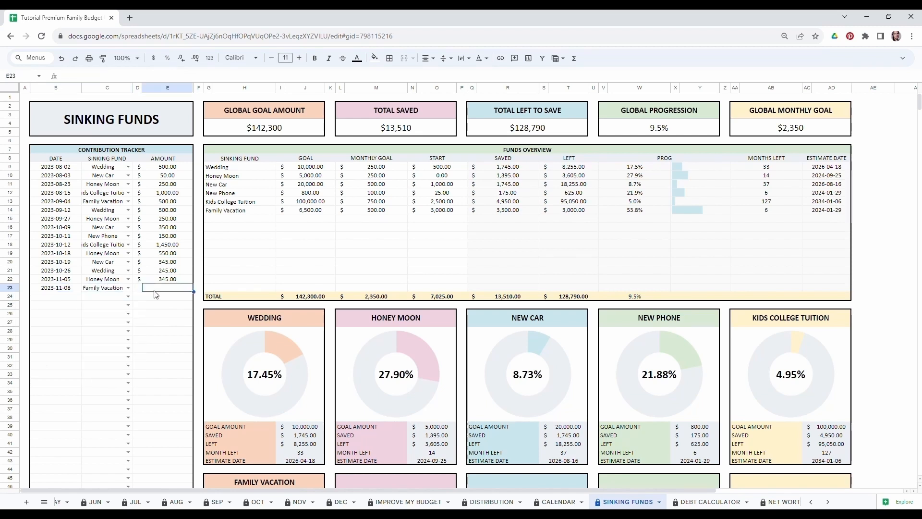
type("350")
left_click(56, 313)
Review the logged contributions and examine the progress charts and details of each sinking fund
left_click_drag(56, 167, 166, 288)
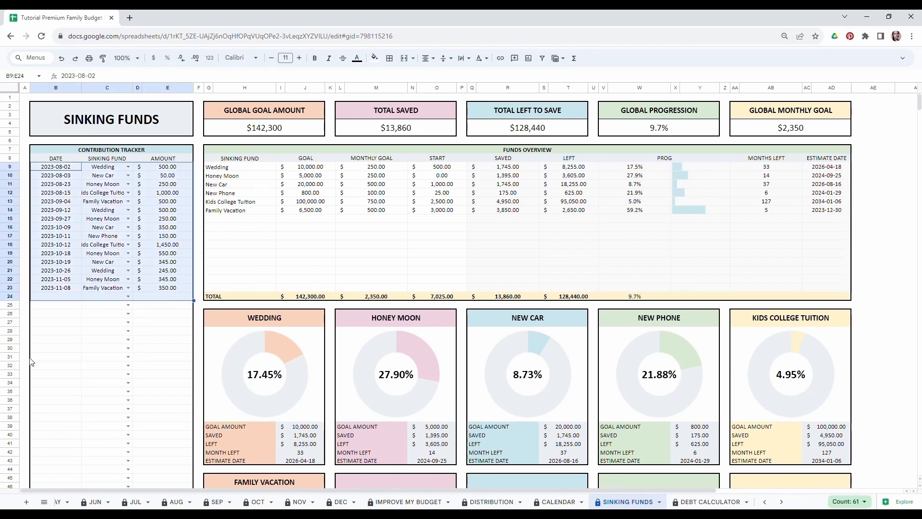
left_click(50, 352)
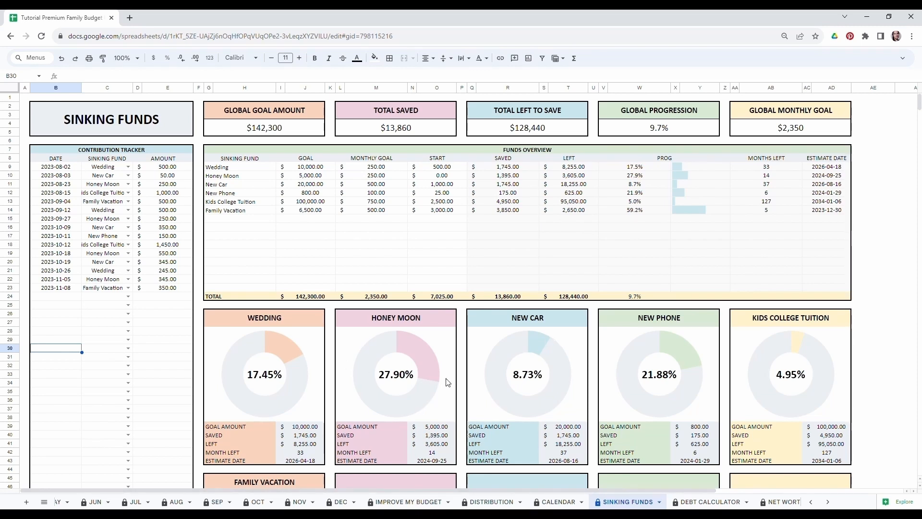
scroll(447, 382, "down", 1)
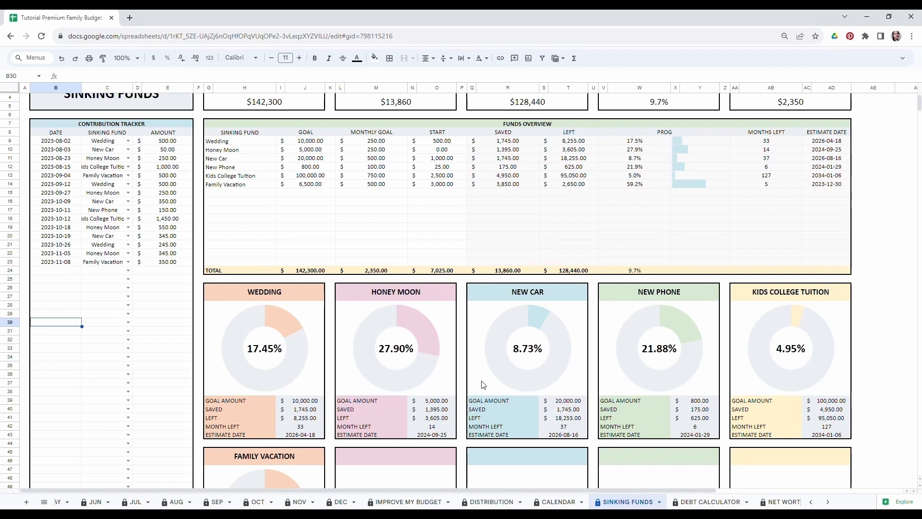
scroll(253, 429, "up", 1)
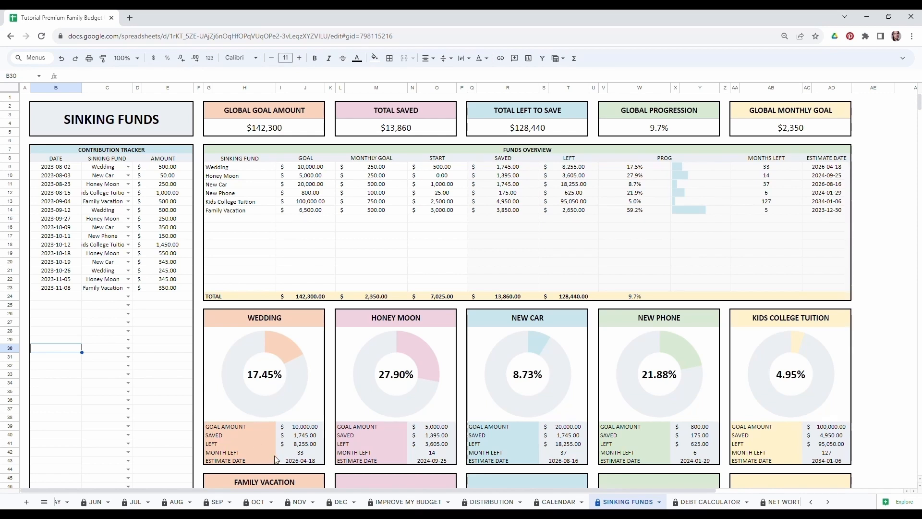
scroll(447, 320, "down", 10)
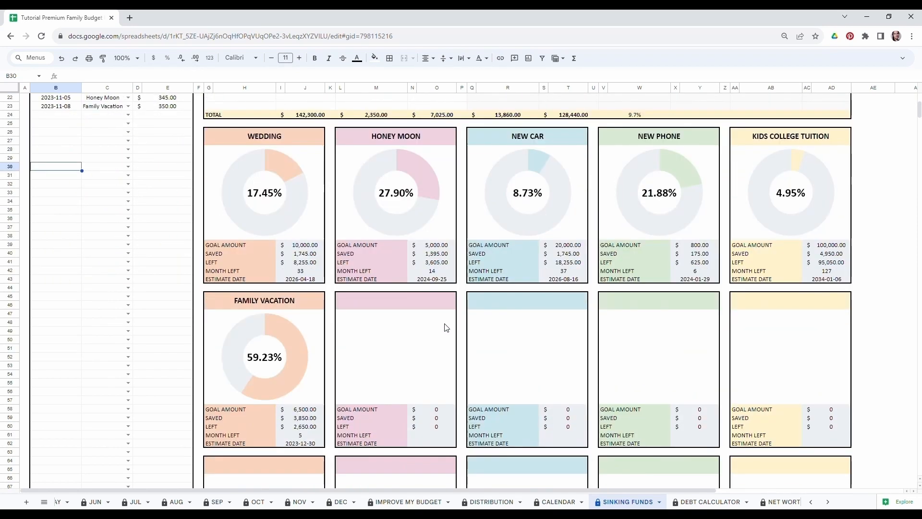
scroll(405, 298, "down", 3)
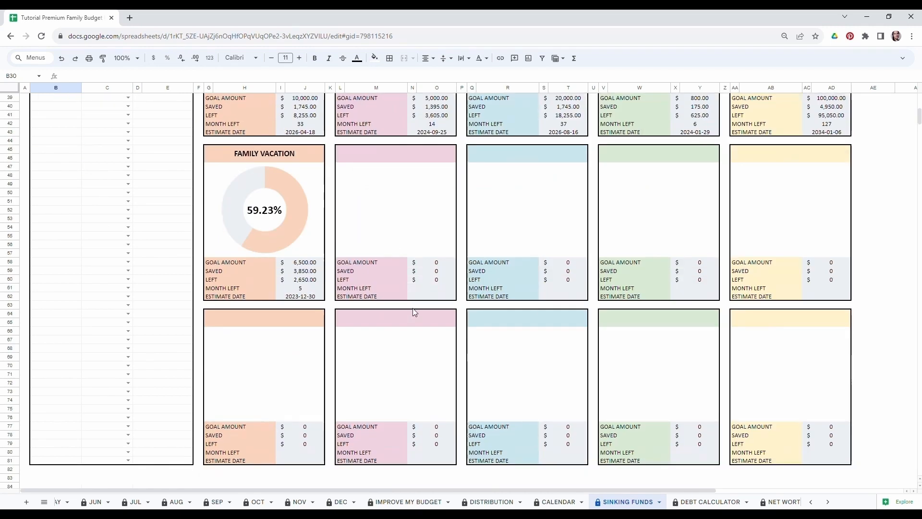
scroll(418, 344, "up", 5)
scroll(420, 341, "down", 2)
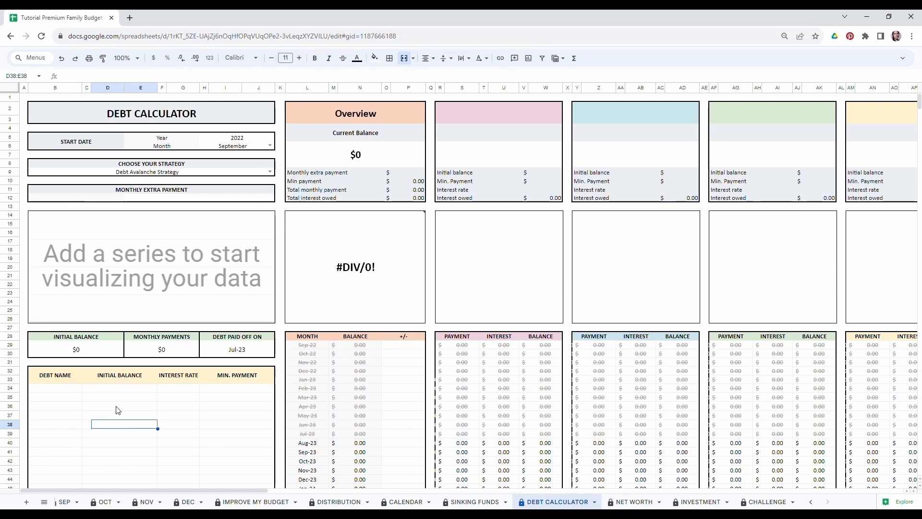
Set the start month to November on the Debt Calculator sheet
left_click(252, 141)
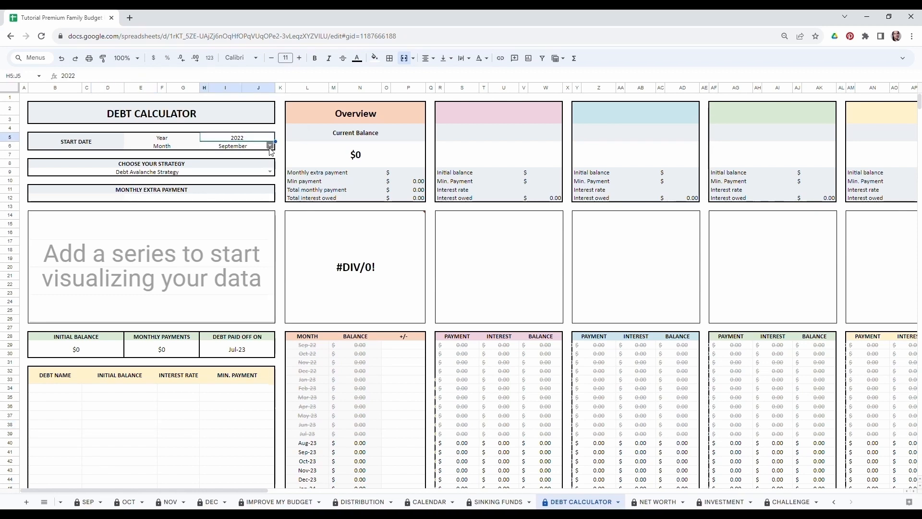
left_click(271, 146)
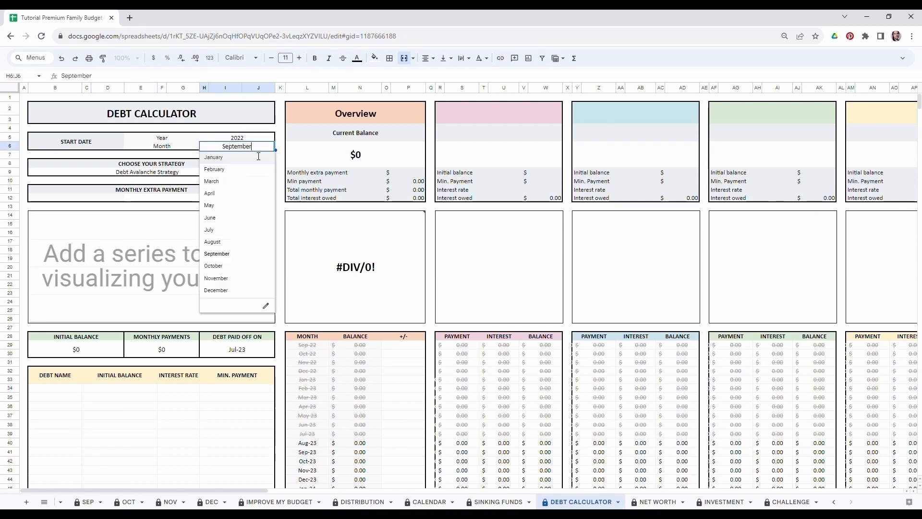
left_click(226, 282)
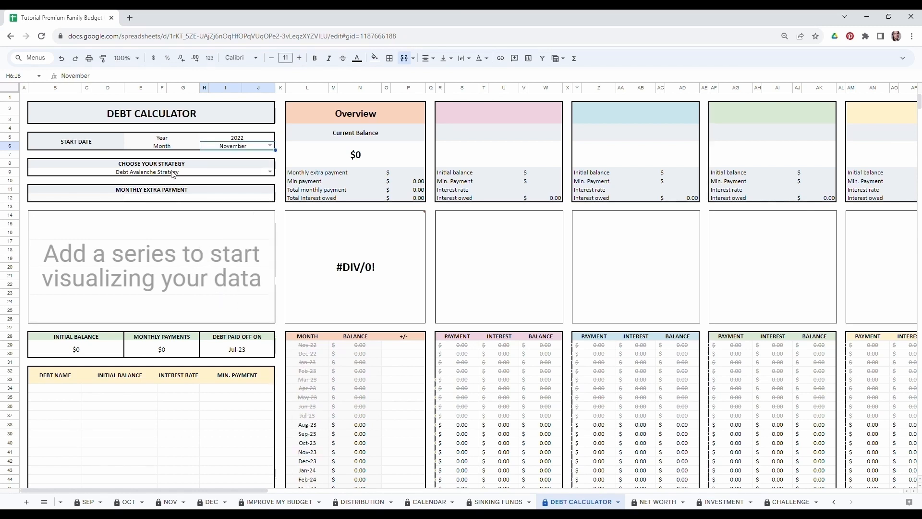
Choose Debt Snowball Strategy as the debt payoff strategy
left_click(172, 173)
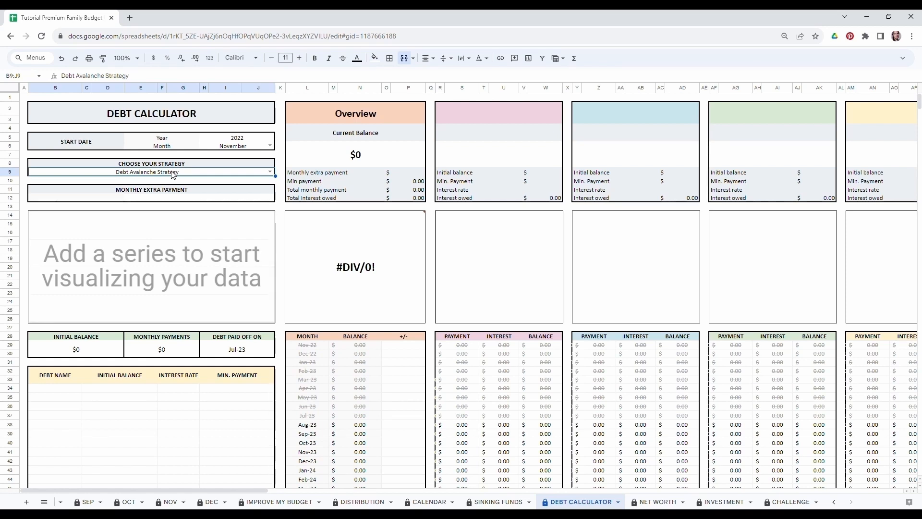
double_click(173, 175)
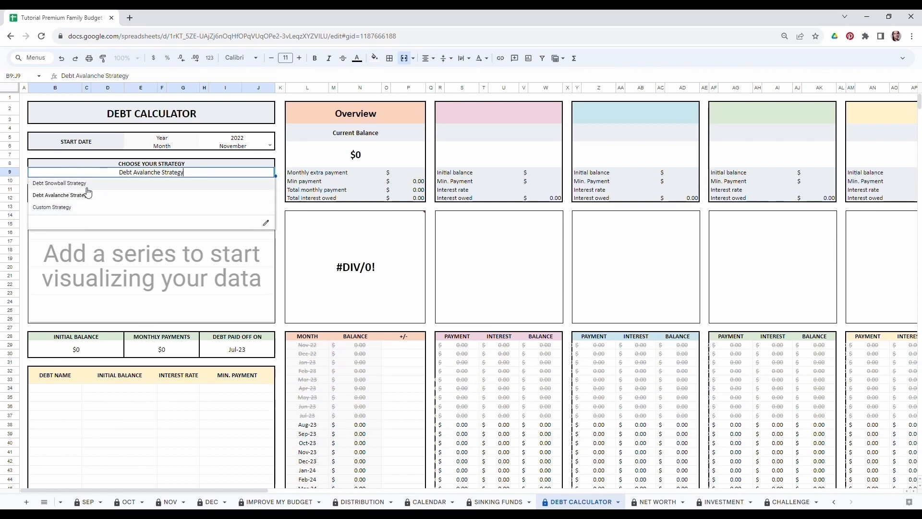
left_click(73, 184)
Set the debt calculator's monthly extra payment to 50
left_click(165, 201)
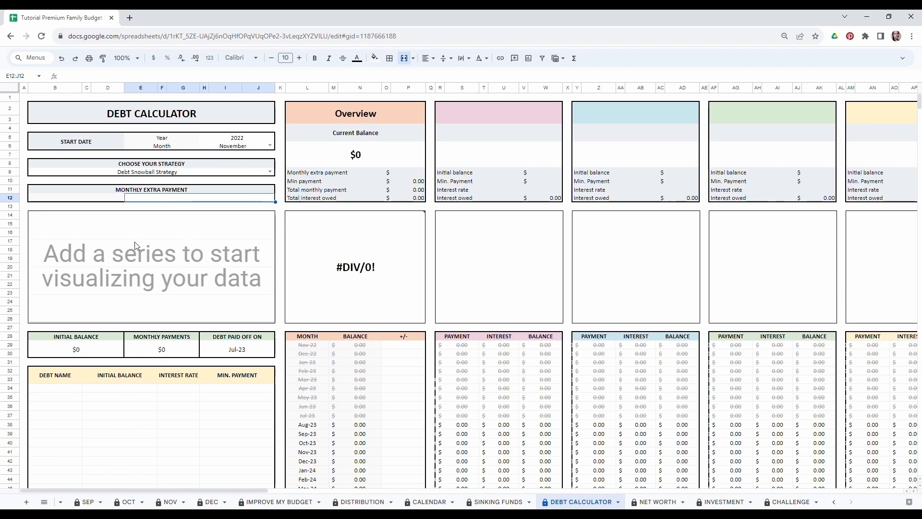
left_click(124, 399)
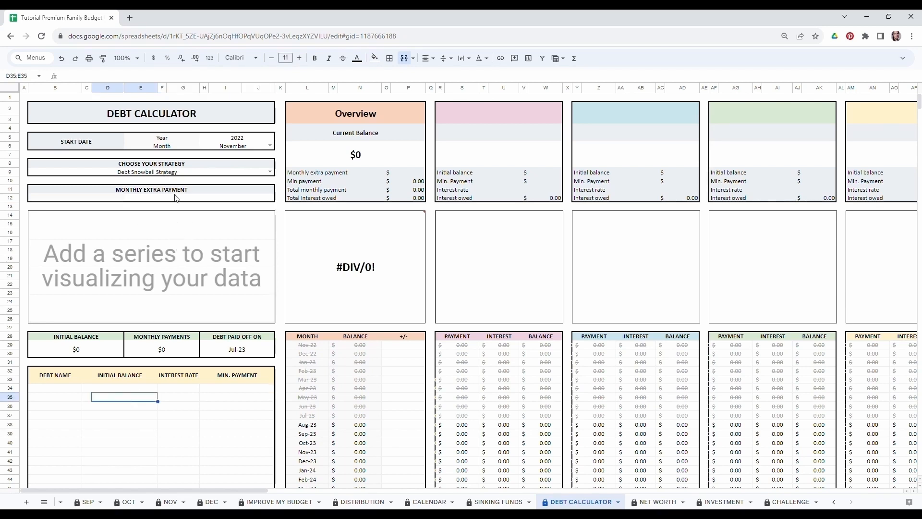
left_click(175, 199)
type("50")
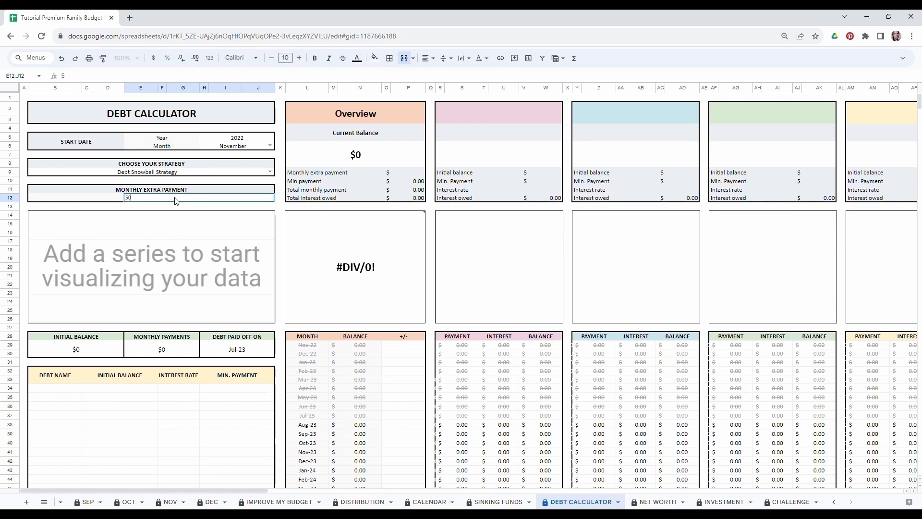
left_click(197, 425)
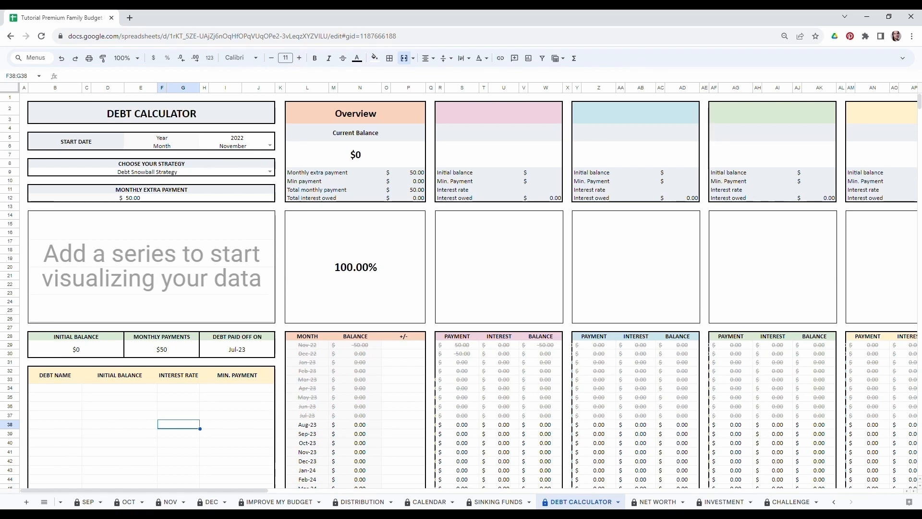
left_click_drag(48, 388, 62, 426)
left_click_drag(99, 388, 192, 435)
left_click_drag(214, 397, 269, 434)
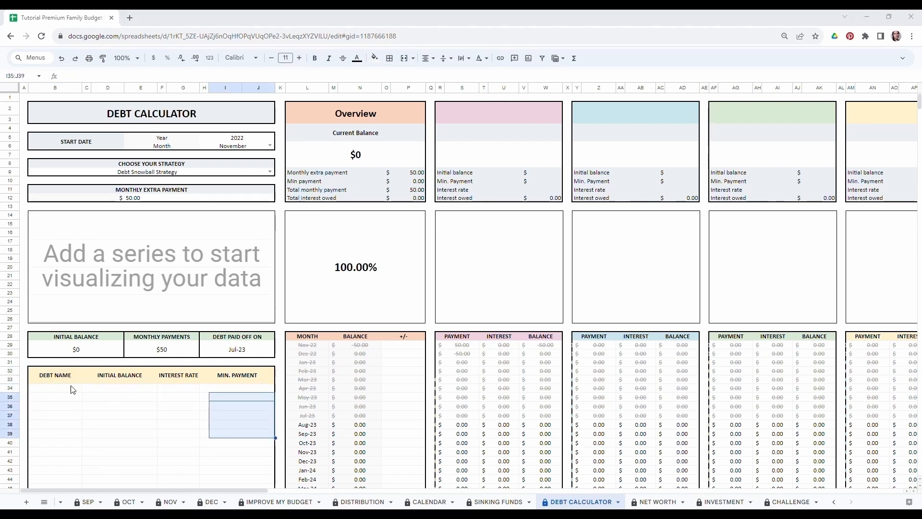
Add a Visa debt in row 34 with an initial balance of 5000, a 24% interest rate and a minimum payment of 75
left_click(53, 390)
type("Visa")
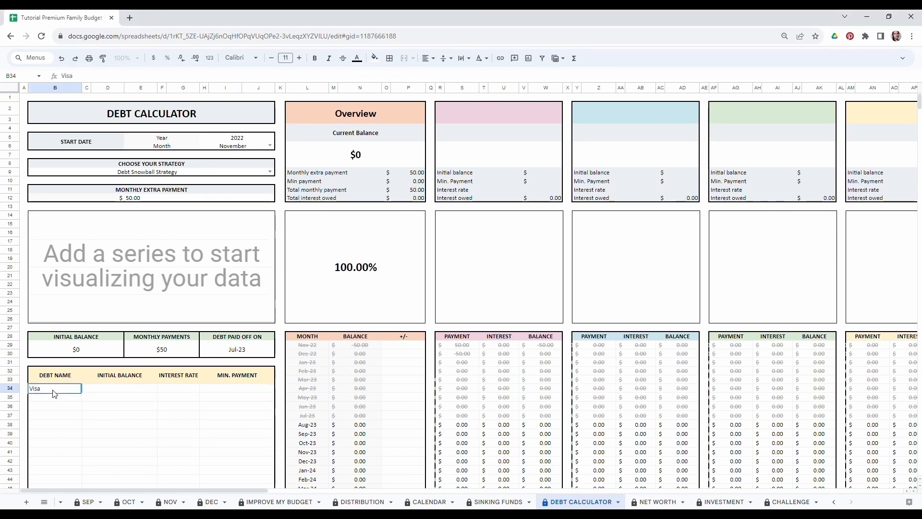
key("Tab")
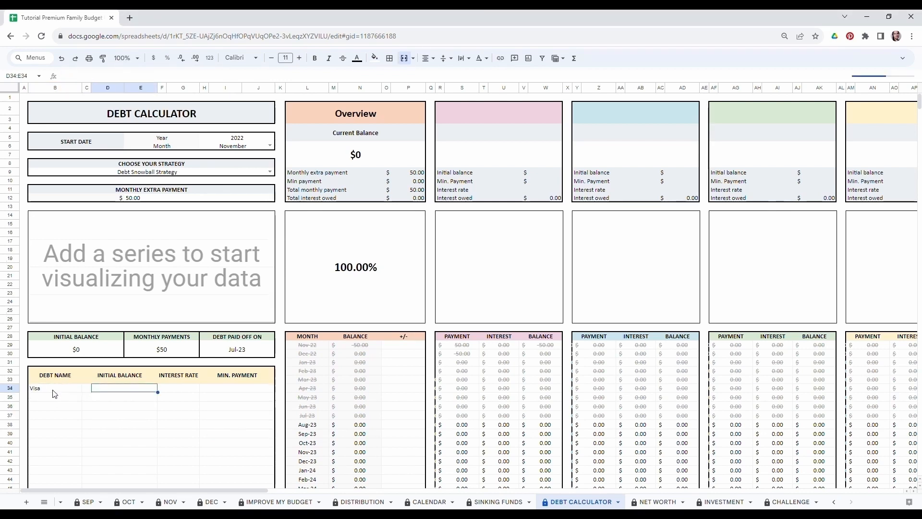
type("5000")
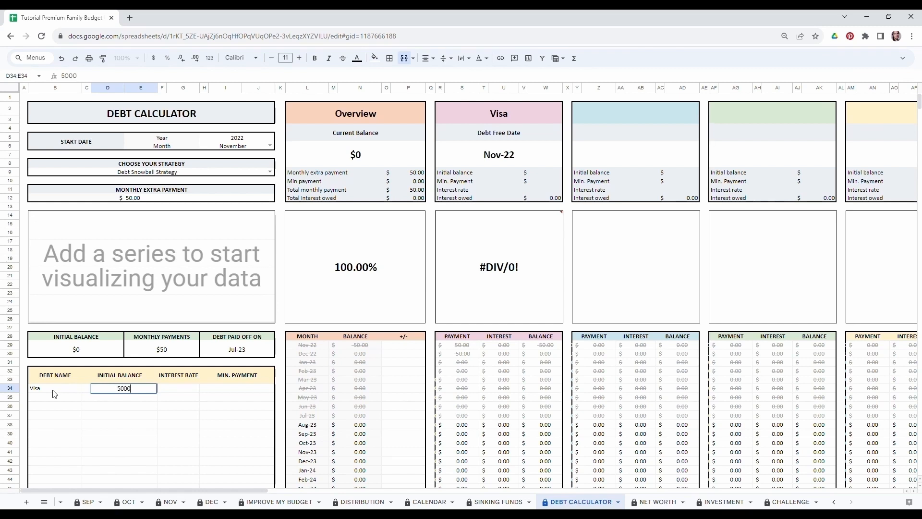
key("Tab")
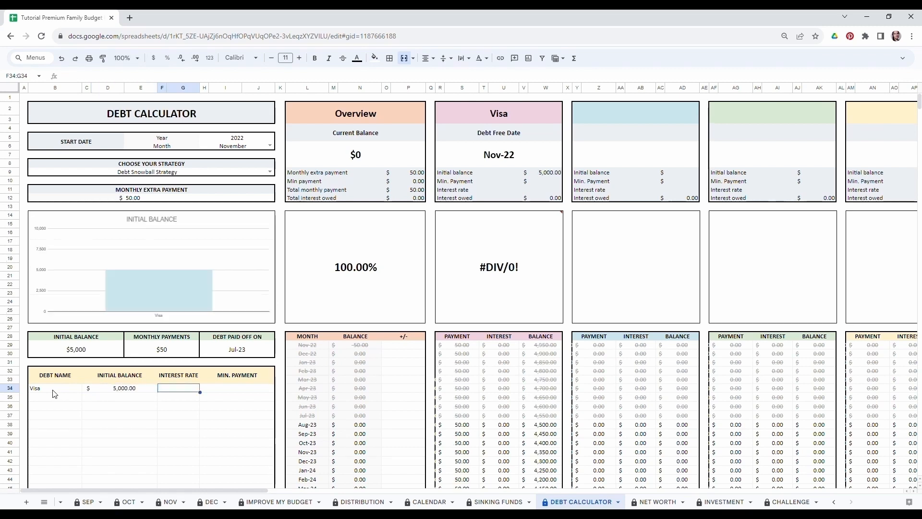
type("24")
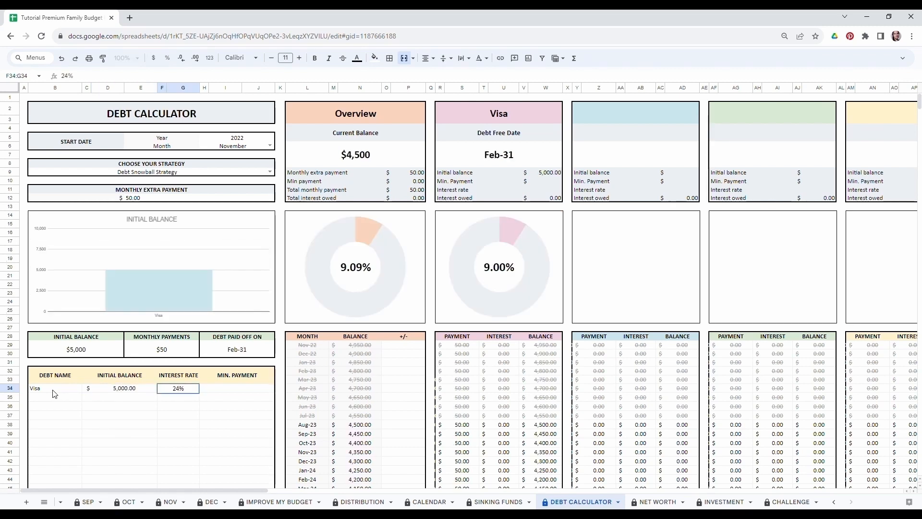
key("Tab")
key("Tab")
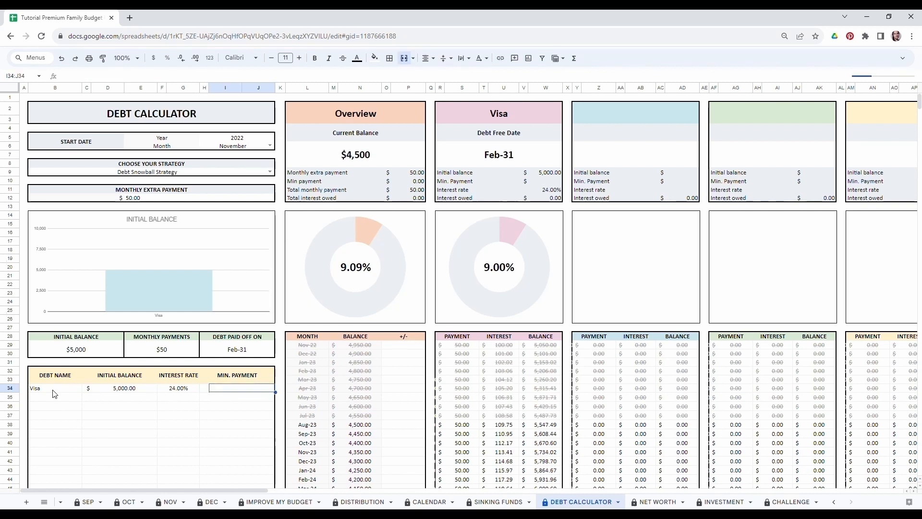
type("75")
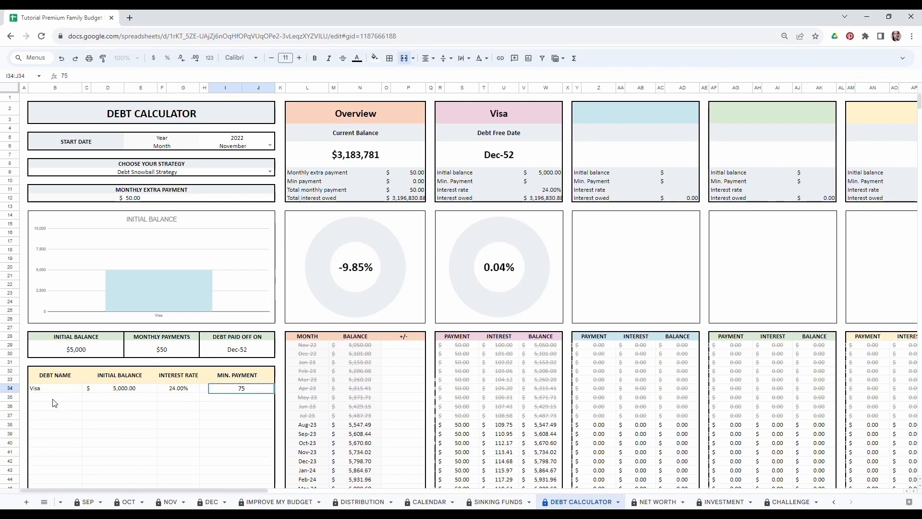
left_click(68, 403)
left_click_drag(68, 404, 235, 406)
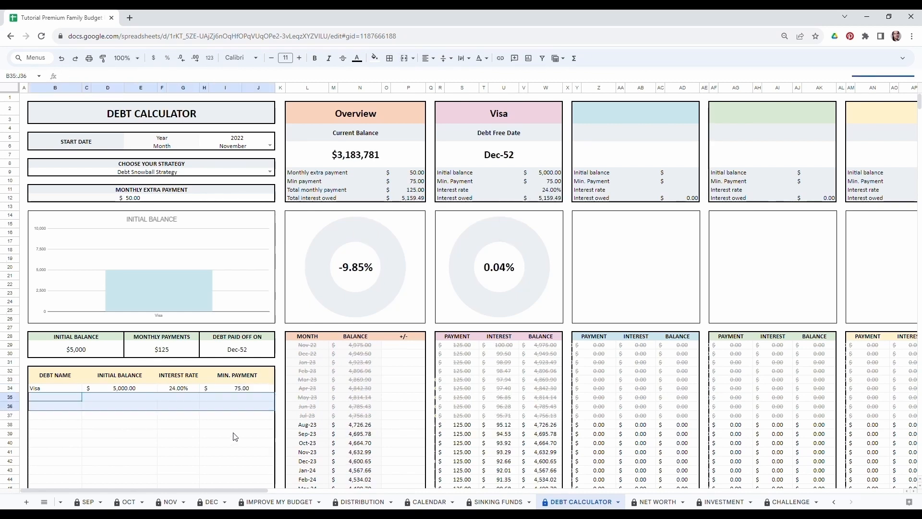
Add a Hyundai Kona debt in row 35 with an initial balance of 17689, 7.48% interest and a minimum payment of 458
left_click(66, 401)
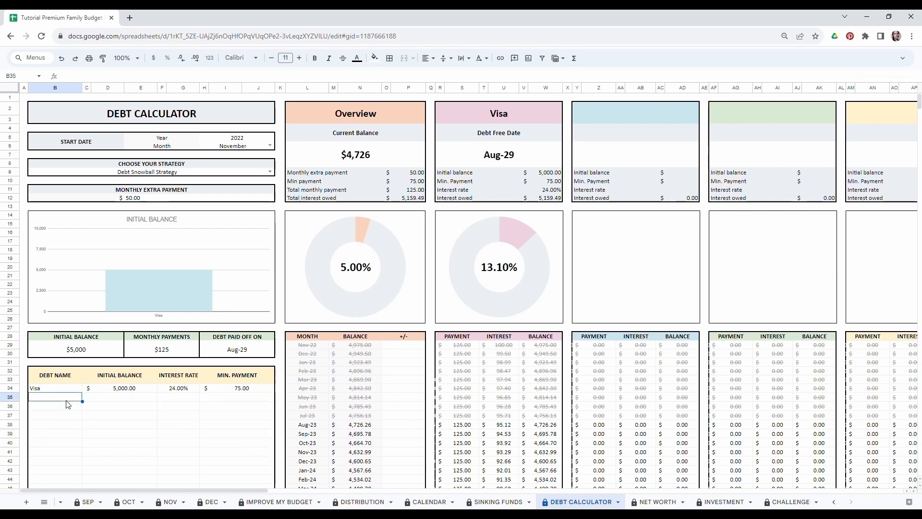
type("Hyundai Kona")
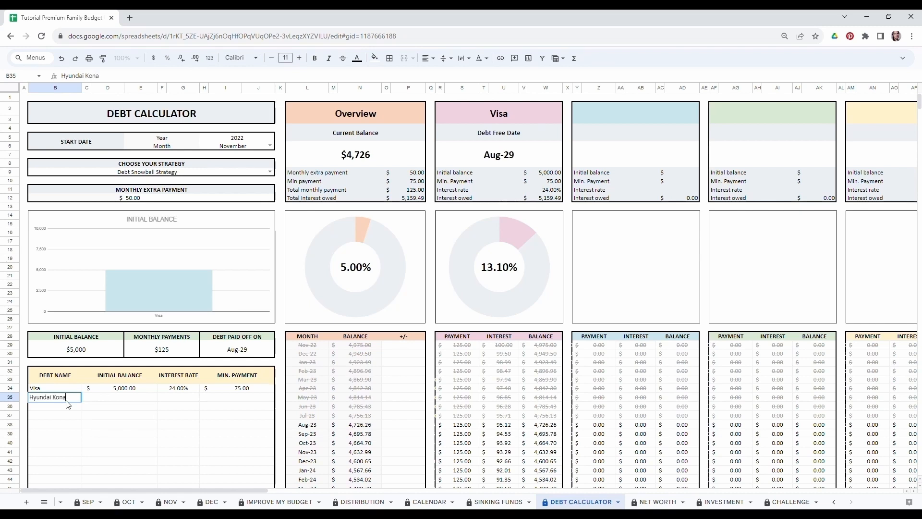
left_click(123, 399)
type("17689")
left_click(191, 401)
type("7.48")
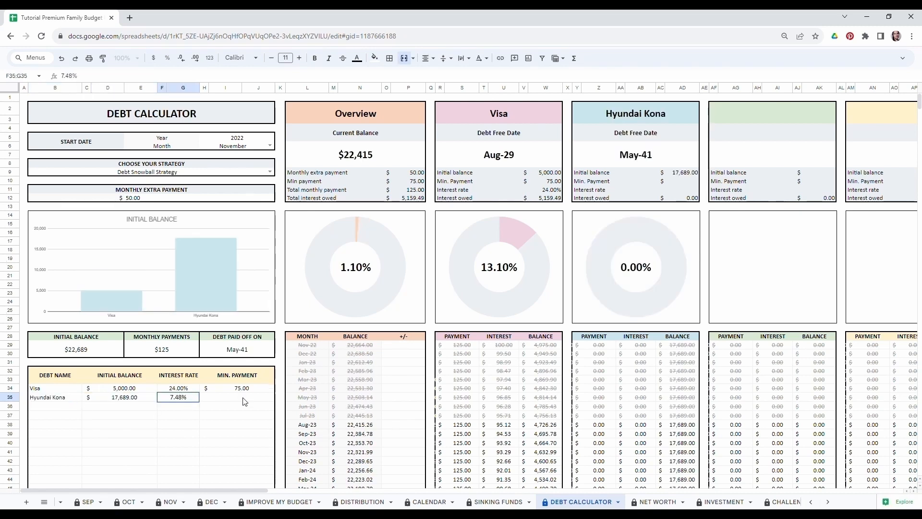
left_click(243, 398)
type("458")
Add a House debt in row 36 with an initial balance of 78000, 4% interest and a minimum payment of 950
left_click(56, 406)
type("House")
key("Tab")
key("Tab")
type("78000")
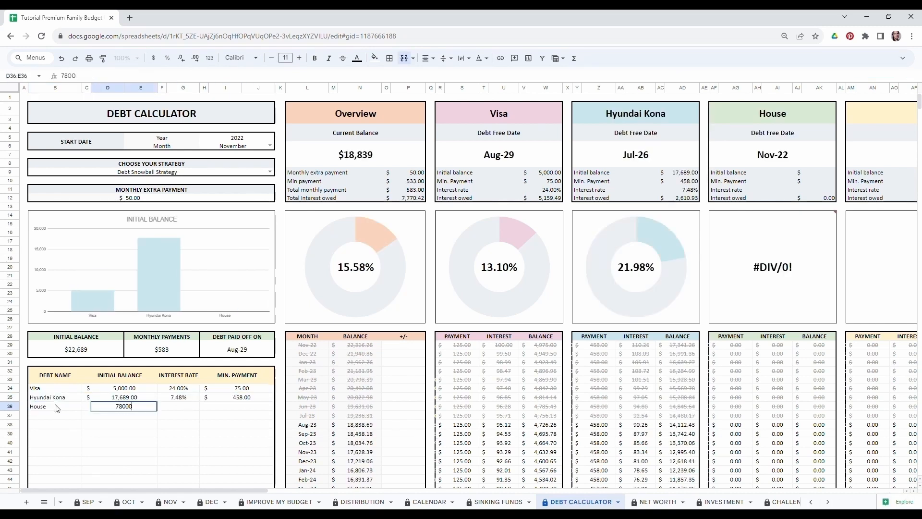
key("Tab")
type("4")
key("Tab")
key("Tab")
type("950")
left_click(67, 414)
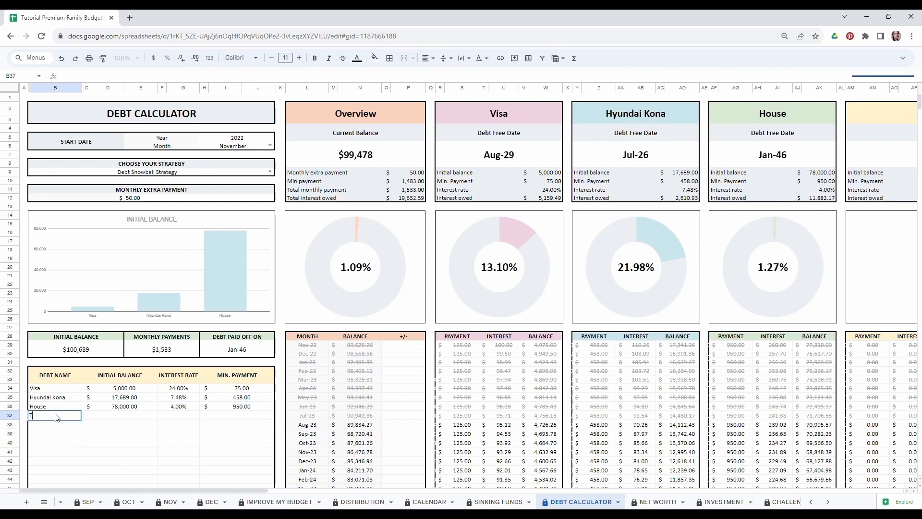
Add a Toyota Corolla debt in row 37 with an initial balance of 5600, 8.69% interest and a minimum payment of 250
type("Toyota Corolla")
key("Tab")
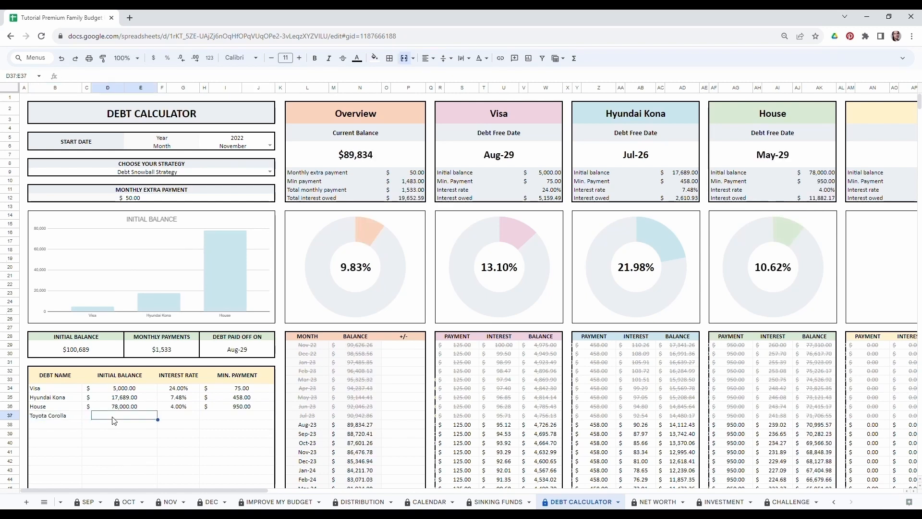
type("5600")
key("Tab")
type("8.69")
key("Tab")
key("Tab")
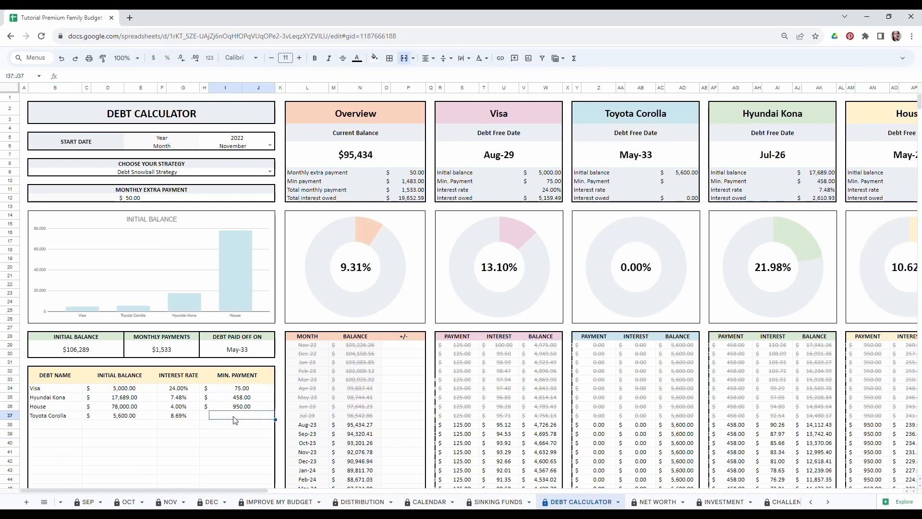
type("250")
key("Return")
Add a Jet Blue debt in row 38 with an initial balance of 7000, 19% interest and a minimum payment of 142
type("Jet Blue")
key("Tab")
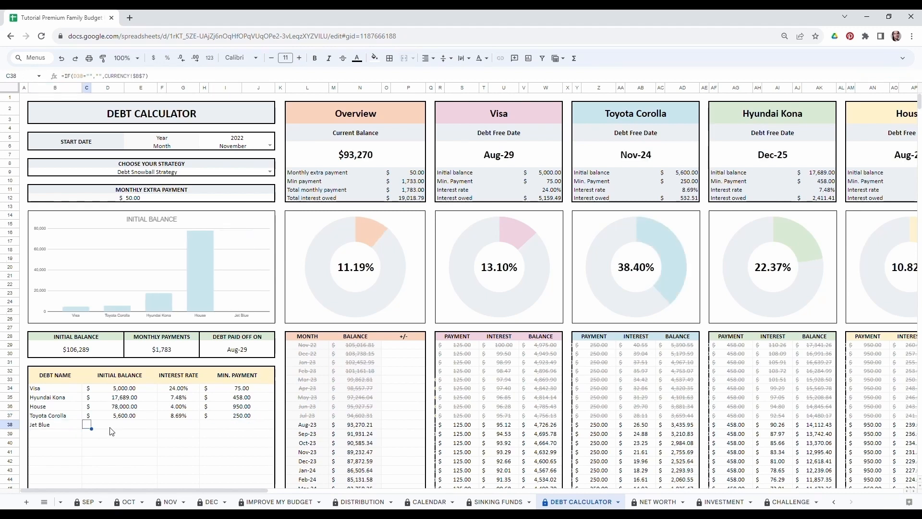
type("7000")
key("Tab")
type("19")
key("Tab")
key("Tab")
type("142")
Add a Fidelity debt in row 39 with an initial balance of 3327, 19.71% interest and a minimum payment of 62
left_click(61, 434)
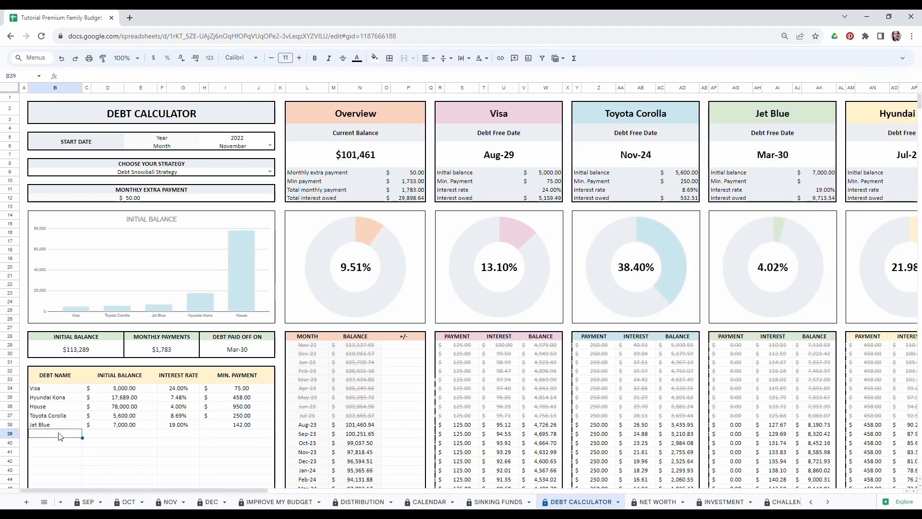
type("Fidelity")
key("Tab")
type("3327")
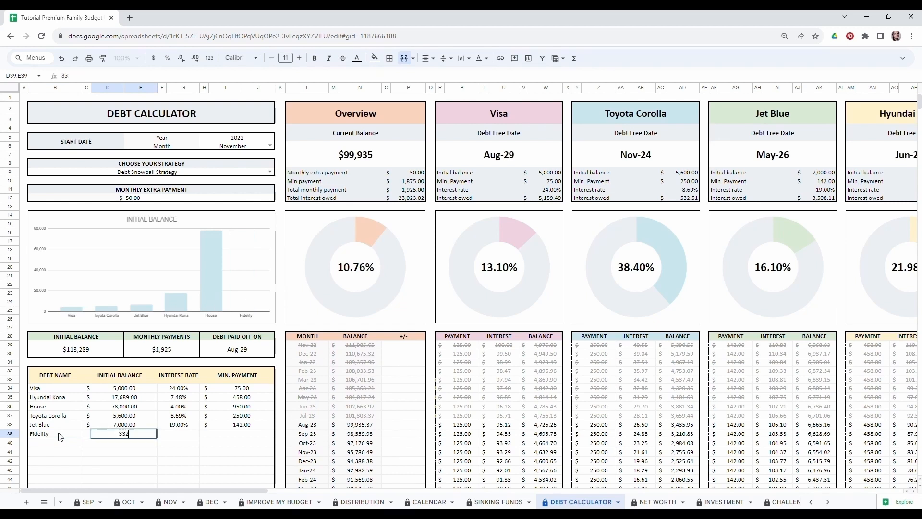
key("Tab")
type("19.71")
key("Tab")
key("Tab")
type("62")
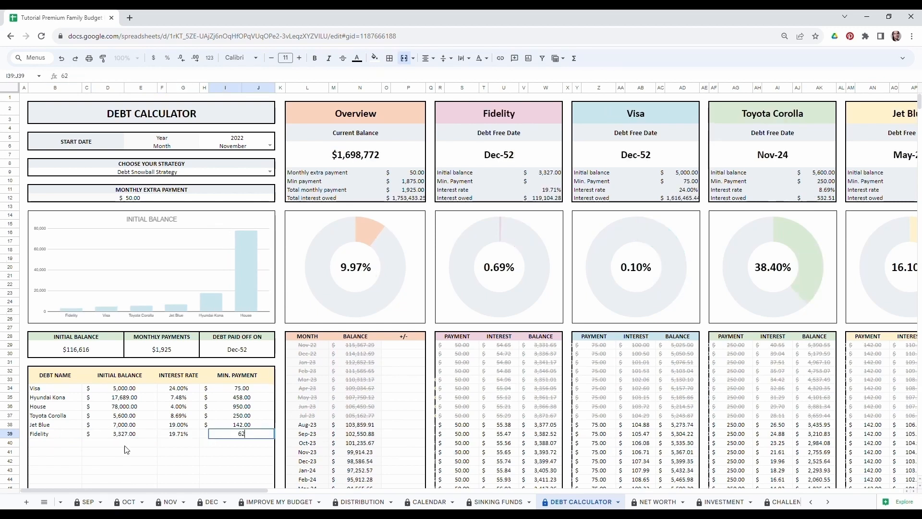
Add a Costco debt in row 40 with an initial balance of 7000, 7% interest and a minimum payment of 125
left_click(61, 443)
type("Costco")
key("Tab")
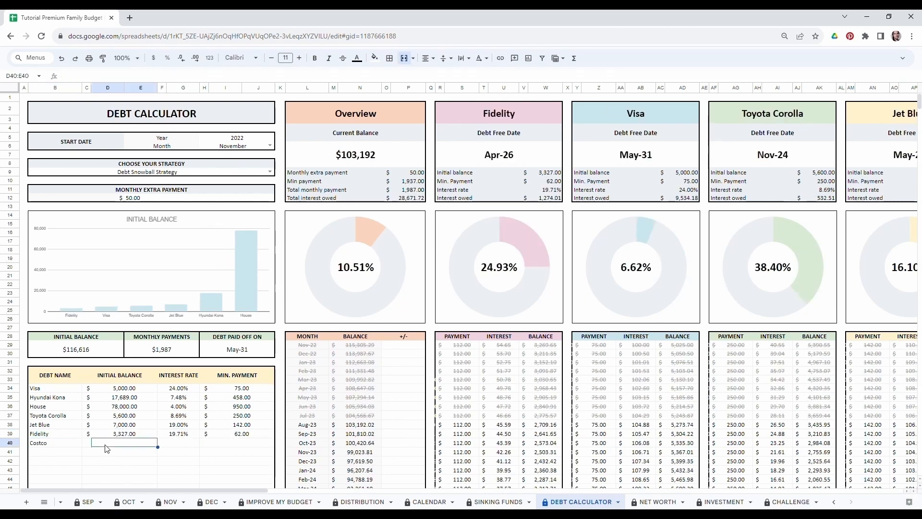
type("7000")
key("Tab")
type("7")
key("Tab")
key("Tab")
type("125")
key("Return")
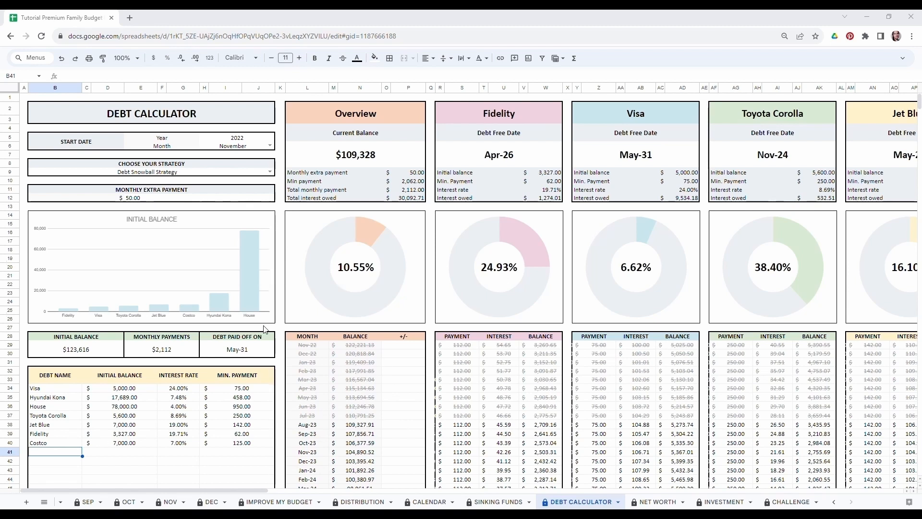
Enter payment adjustments in the overview's +/- column: 25 for Mar-23, 300 for Jun-23 and -100 for Aug-23
left_click(395, 383)
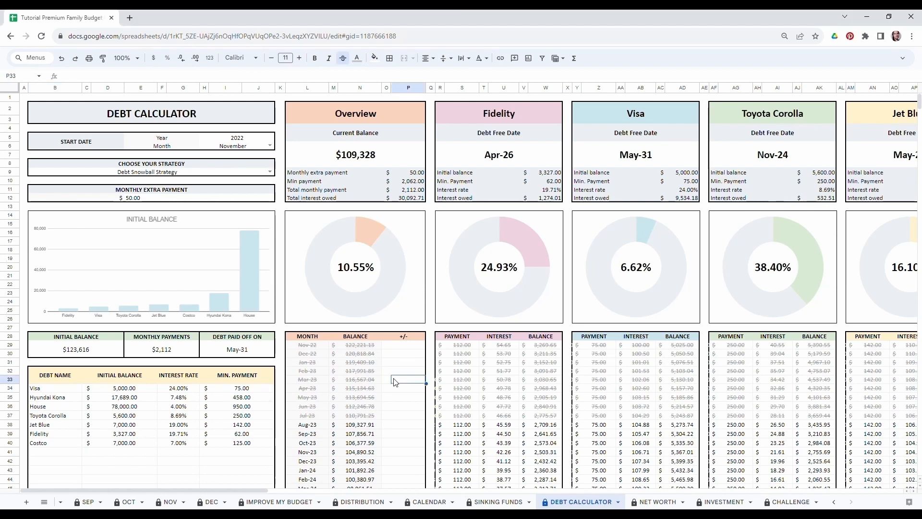
type("25")
left_click(400, 408)
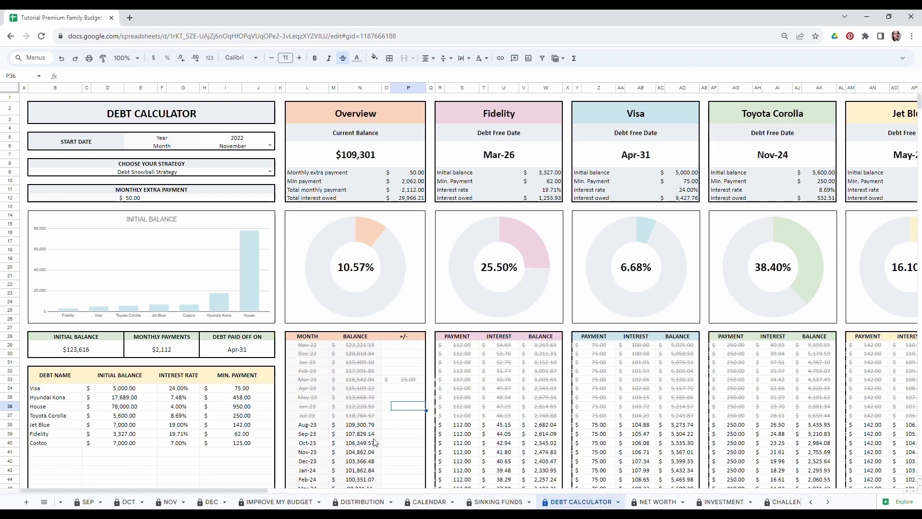
type("300")
left_click(386, 445)
left_click(398, 428)
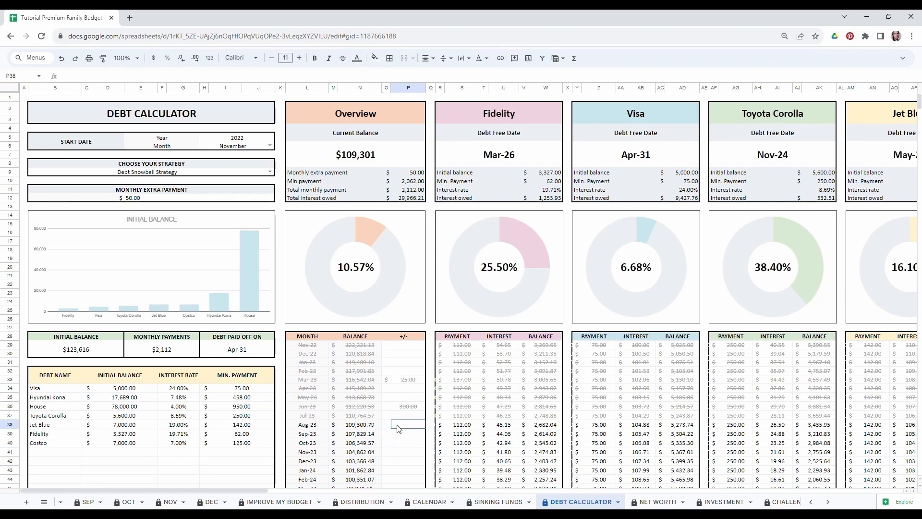
type("-")
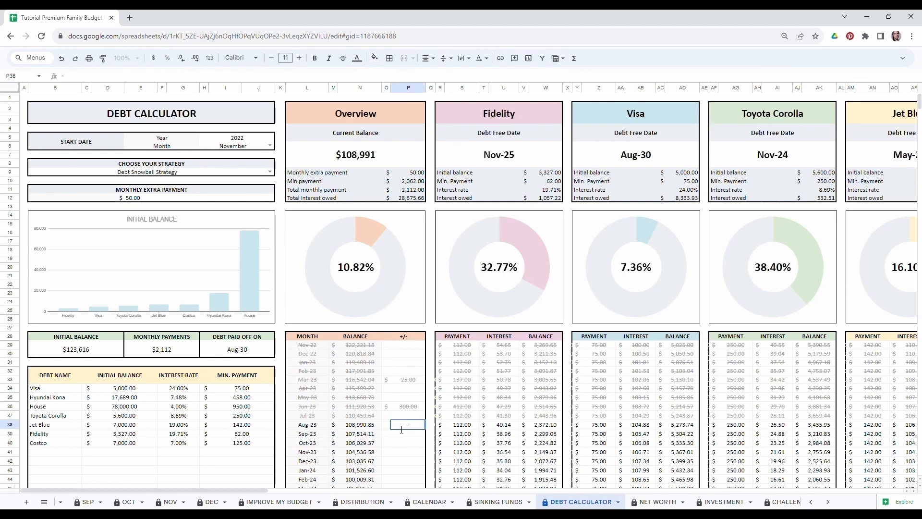
type("100")
left_click(406, 445)
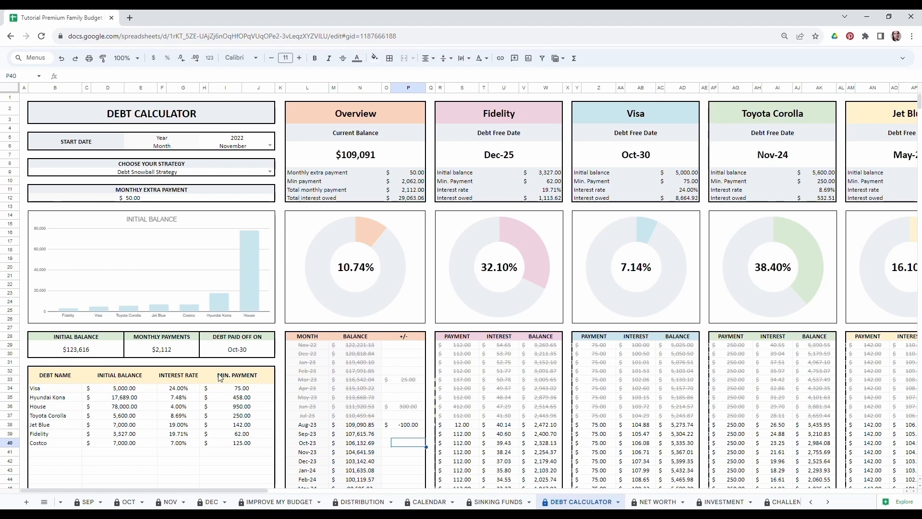
Change the debt payoff strategy to Debt Avalanche Strategy and review the recalculated payoff schedule
left_click(271, 172)
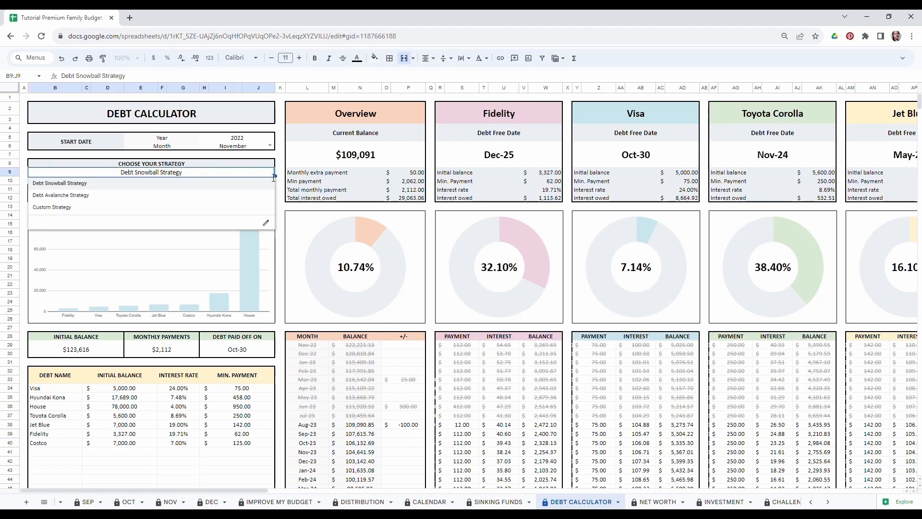
left_click(65, 195)
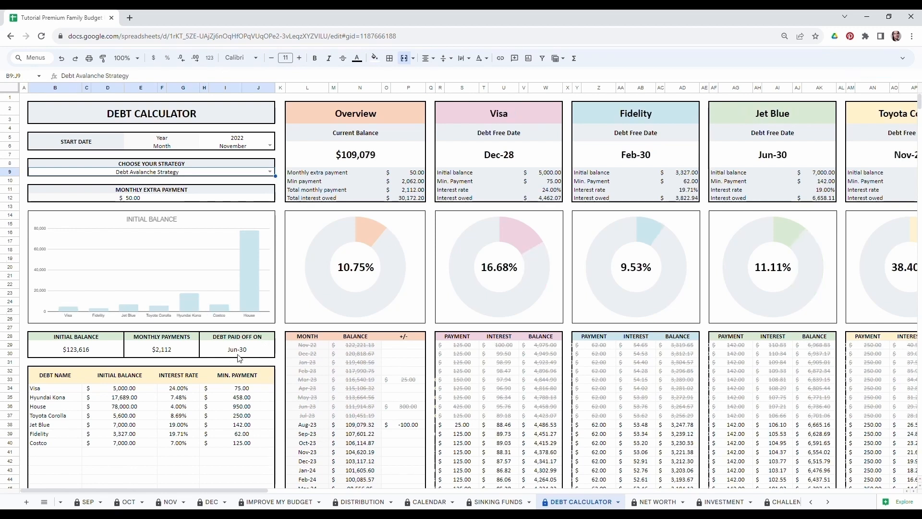
scroll(233, 358, "down", 3)
scroll(233, 358, "up", 3)
On the NET WORTH sheet, enter the May cash balances: Bank 3000, Checking Account 30000 and Emergency Fund 6000
key("ctrl+Page_Down")
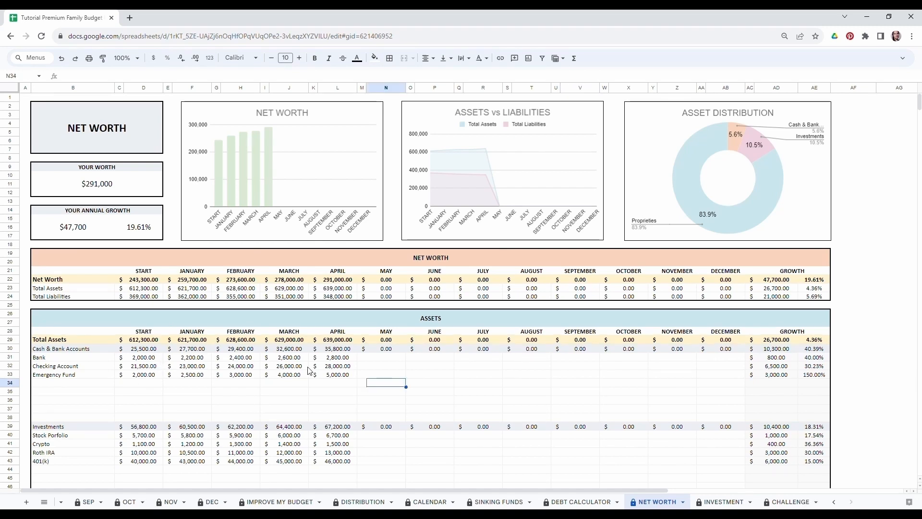
left_click(386, 359)
type("3000")
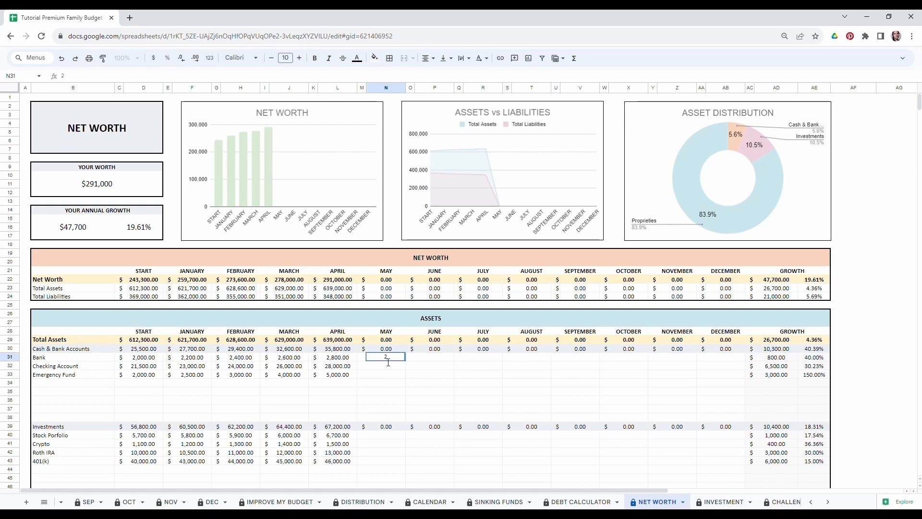
key("Return")
type("30000")
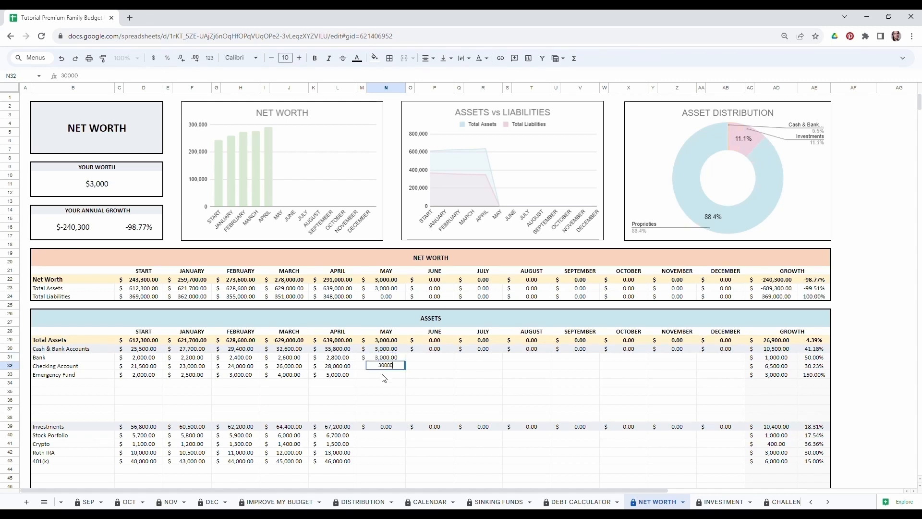
key("Return")
type("60000")
Enter the May investment values: stock portfolio 6800, Crypto 1600, Roth IRA 14000 and 401(k) 47000
left_click(375, 438)
type("6800")
key("Return")
type("1600")
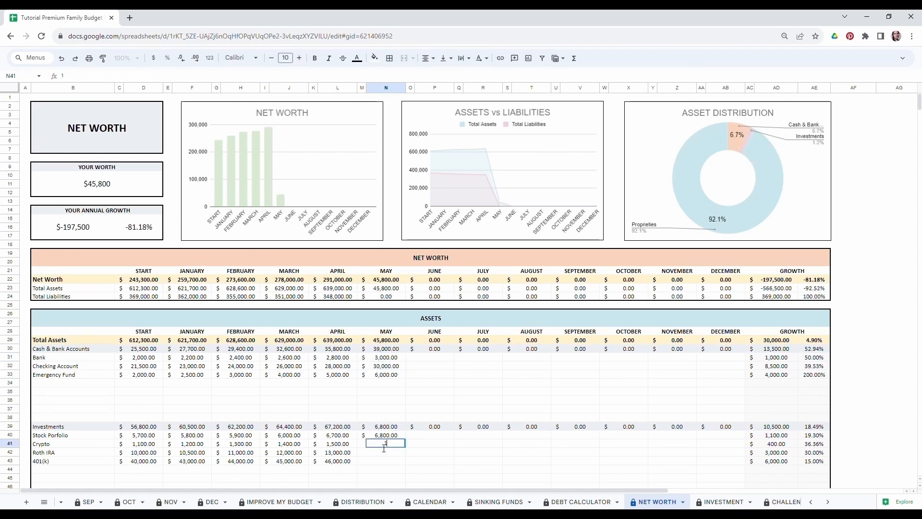
key("Return")
type("14000")
key("Return")
type("47000")
key("Return")
Enter the May property values: House 259000, Rental Properties 247000 and Car #1 33000
scroll(387, 462, "down", 4)
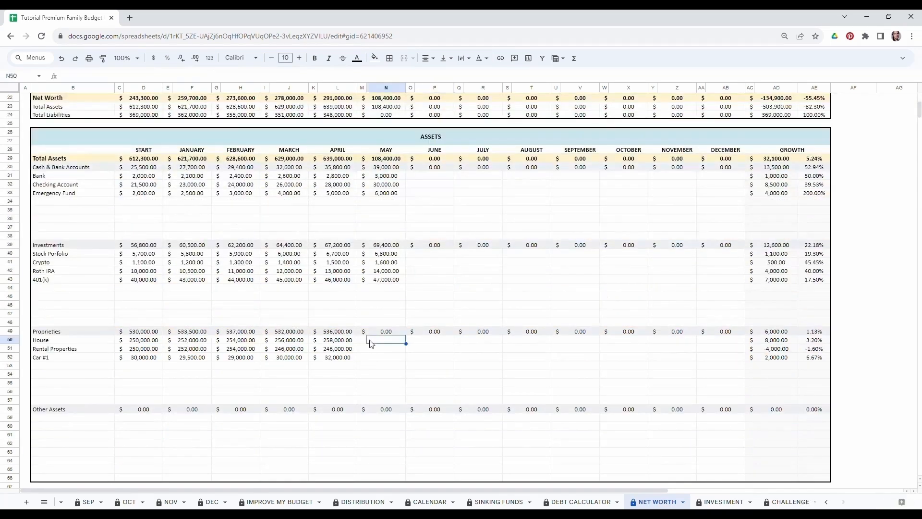
left_click(380, 341)
type("259000")
key("Return")
type("247,000")
key("Return")
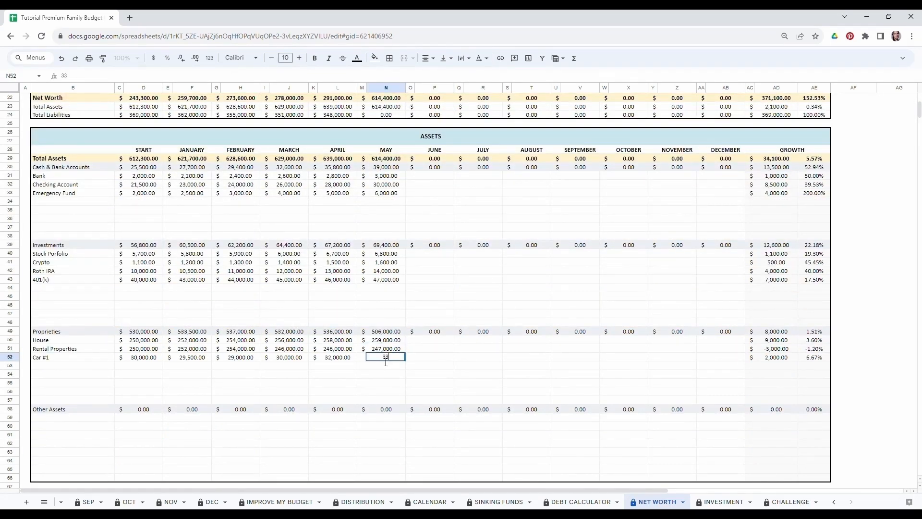
type("33000")
key("Return")
Enter 10,000 as the May balance of Credit Card #1 under the short-term debts
scroll(377, 357, "down", 4)
left_click(378, 358)
type("10,000")
key("Return")
Enter the May long-term debts: House Mortgage 123000, Rental Properties Mortgage 195000 and Car Loan #1 16000
scroll(382, 365, "down", 2)
left_click(387, 340)
type("123000")
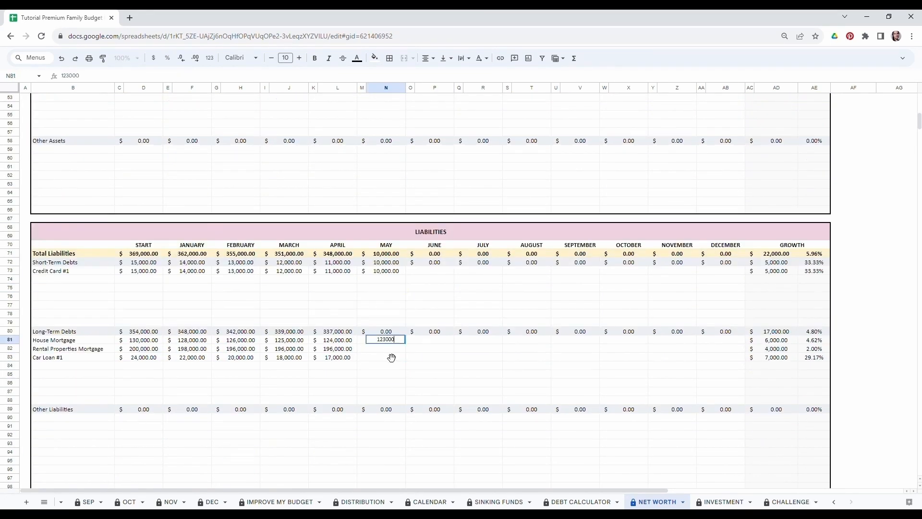
key("Return")
type("196000")
key("Return")
type("15000")
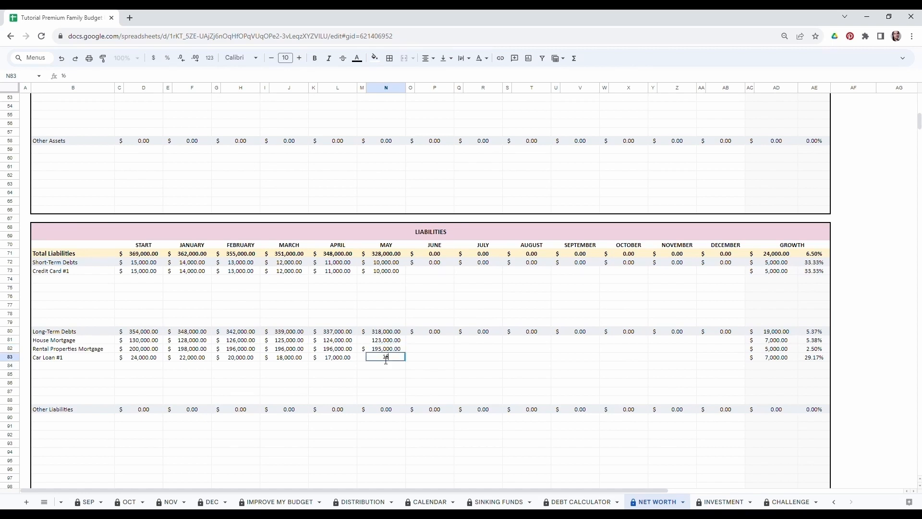
key("Return")
scroll(382, 365, "up", 10)
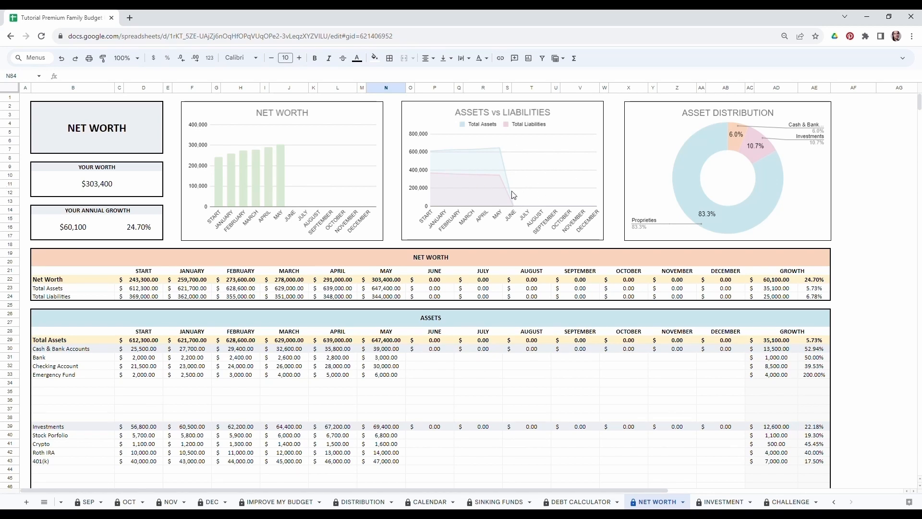
On the INVESTMENT sheet, set the forecast's start date to February, keeping the year 2023
left_click(723, 502)
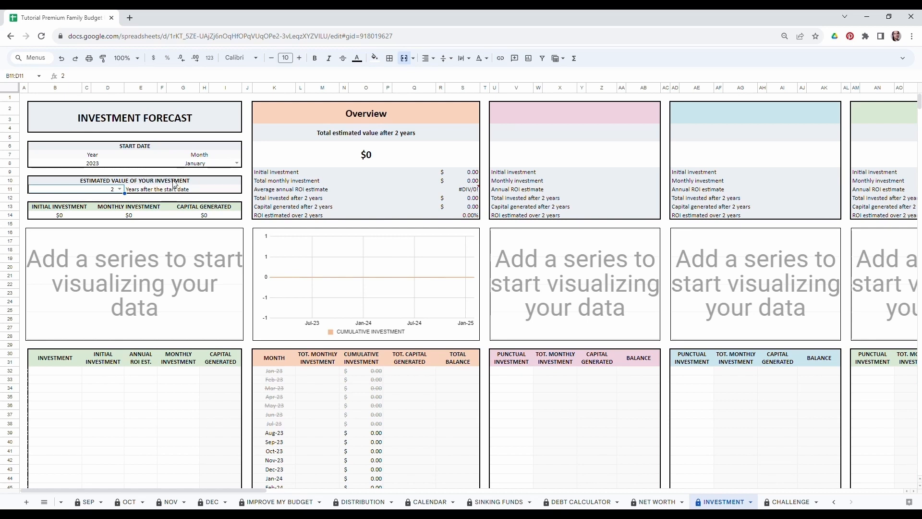
left_click(101, 164)
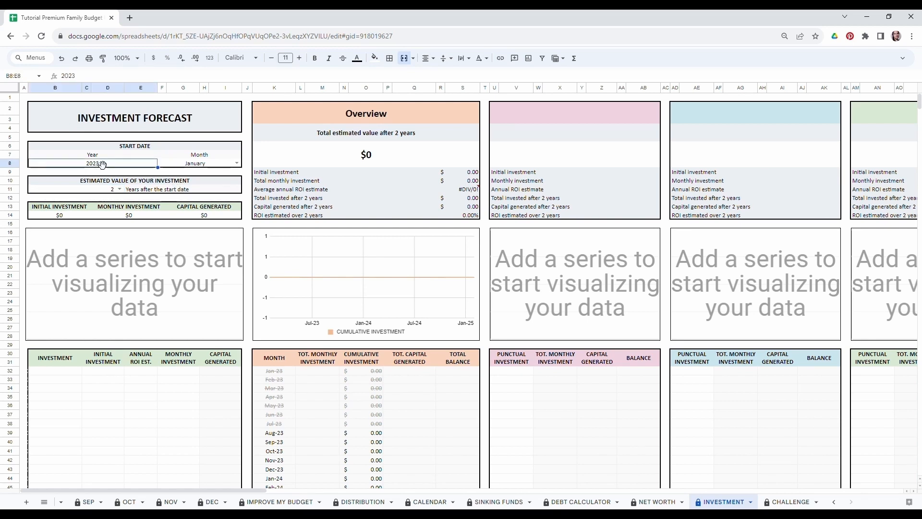
double_click(100, 166)
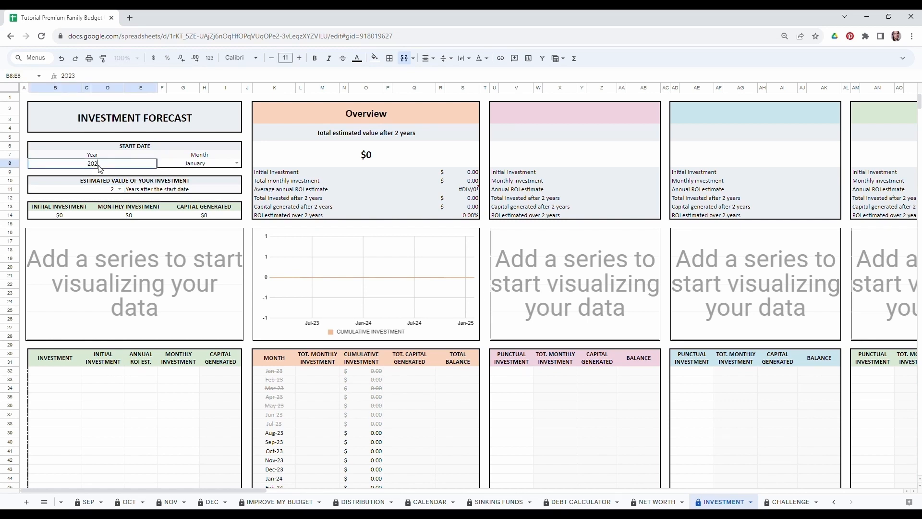
key("BackSpace")
key("BackSpace")
key("BackSpace")
left_click(237, 164)
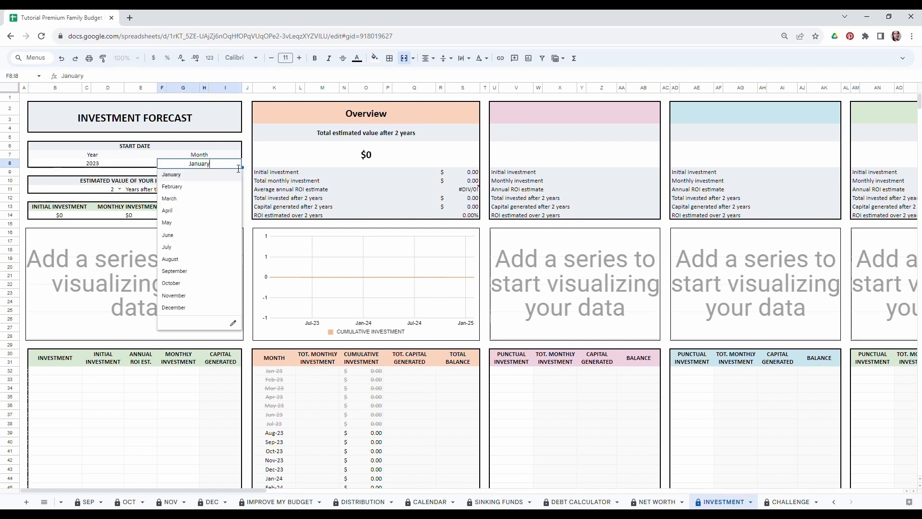
left_click(182, 188)
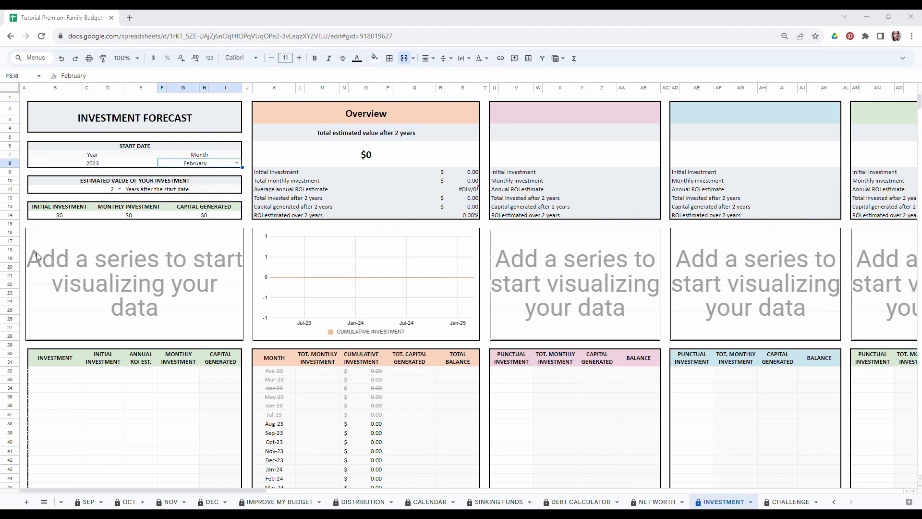
Set the investment value estimate to 10 years after the start date
left_click(119, 190)
left_click(119, 189)
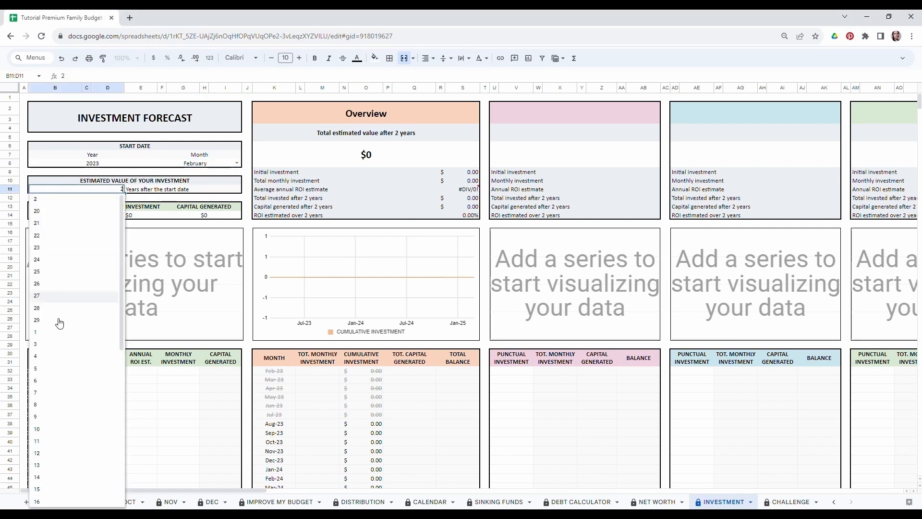
scroll(66, 344, "down", 2)
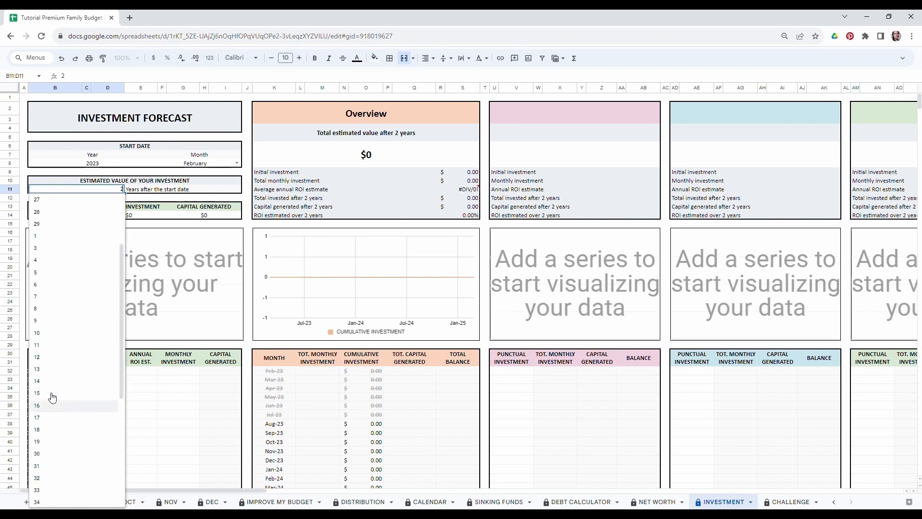
left_click(46, 335)
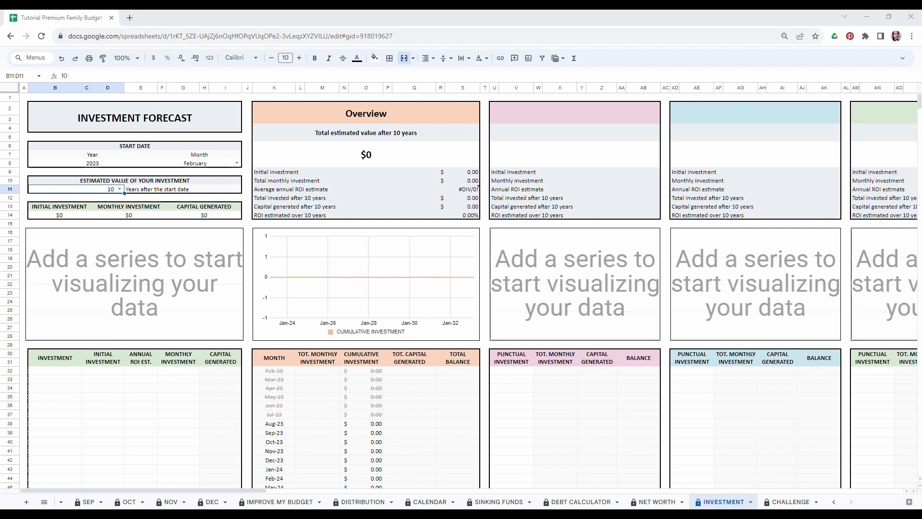
Add an S&P500 investment in row 32 with an initial investment of 1000, 8% annual ROI and 200 invested monthly
left_click(41, 372)
type("S&P500")
left_click(113, 372)
type("1000")
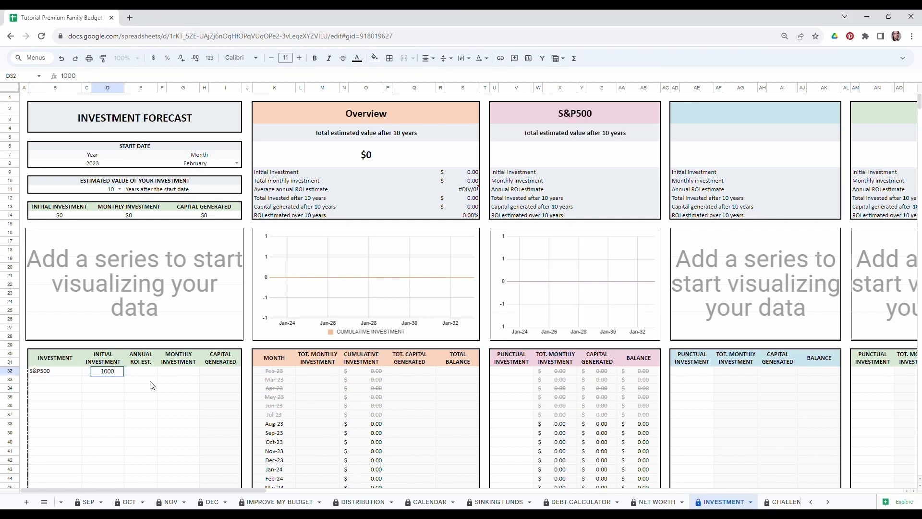
left_click(146, 373)
type("8")
left_click(190, 372)
type("200")
Add a NASDAQ investment in row 33 with an initial investment of 5000, 10% annual ROI and 500 invested monthly
left_click(48, 380)
type("NASDAQ")
left_click(110, 380)
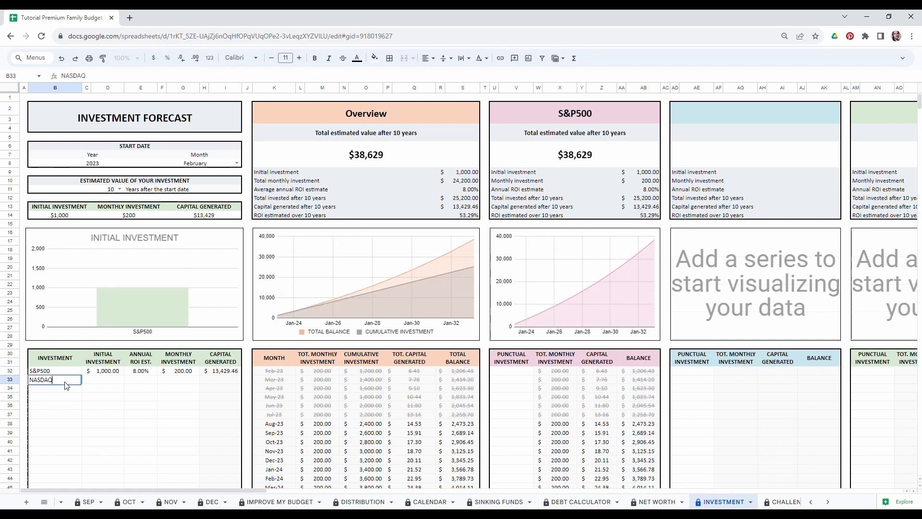
type("5000")
left_click(133, 382)
type("10")
left_click(192, 382)
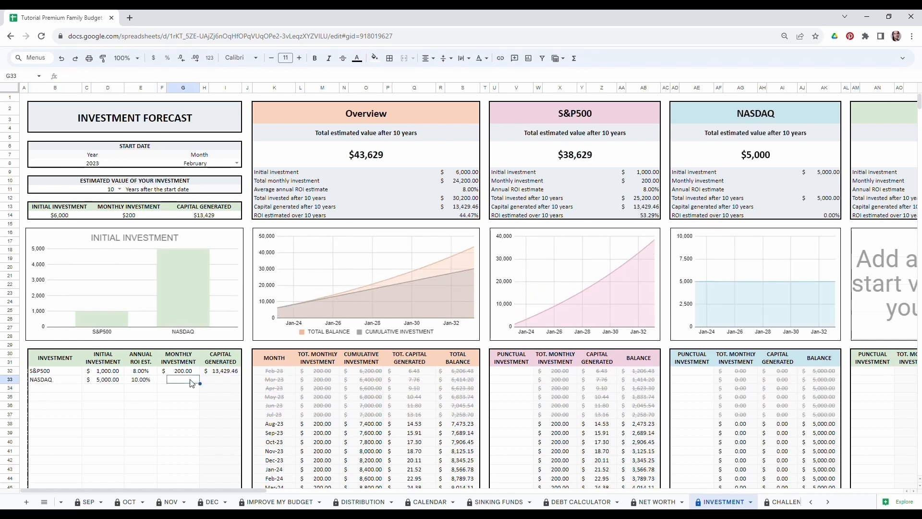
type("500")
Add a Bitcoin investment in row 34 with an initial investment of 15000, 15% annual ROI and 50 invested monthly
left_click(48, 389)
type("Bitsoi")
key("BackSpace")
key("BackSpace")
key("BackSpace")
type("coin")
left_click(118, 390)
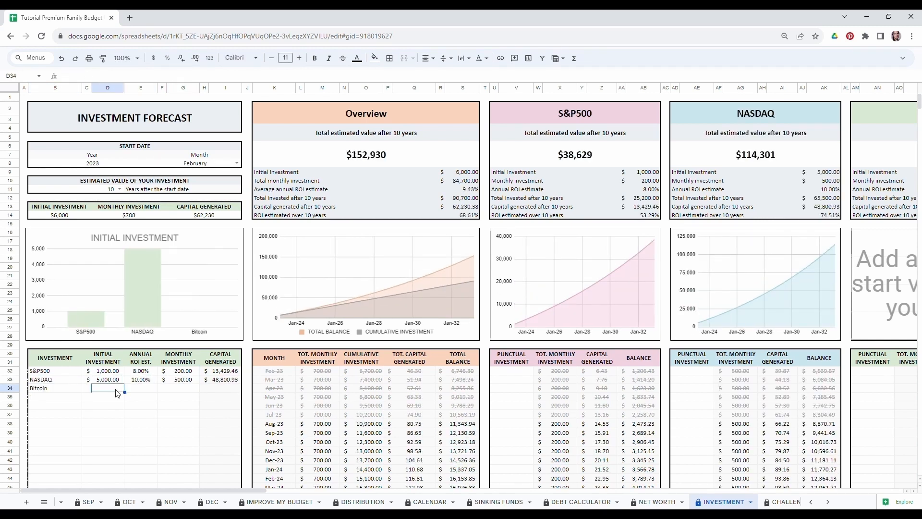
type("15000")
left_click(149, 390)
type("15")
left_click(179, 389)
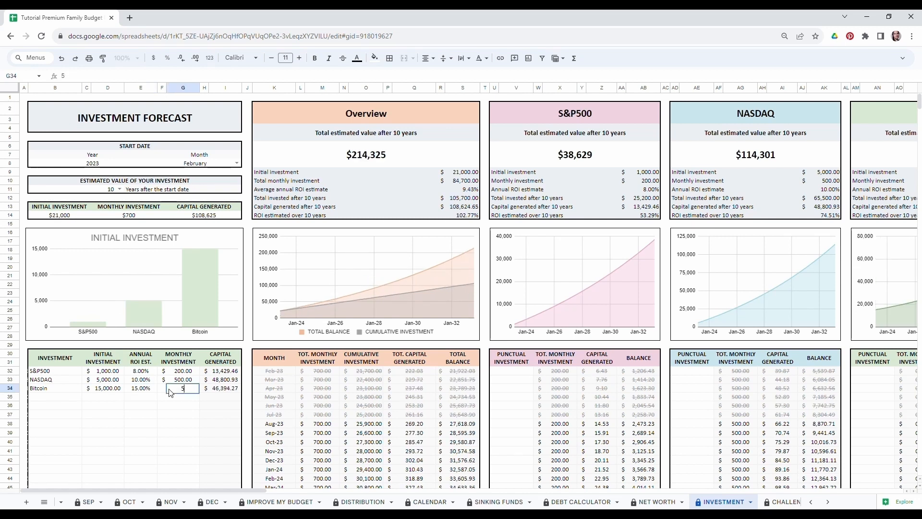
type("50")
Add a Dow investment in row 35 with an initial investment of 1500, 5% annual ROI and 100 invested monthly
left_click(53, 398)
type("Dow")
left_click(103, 397)
type("1500")
left_click(141, 398)
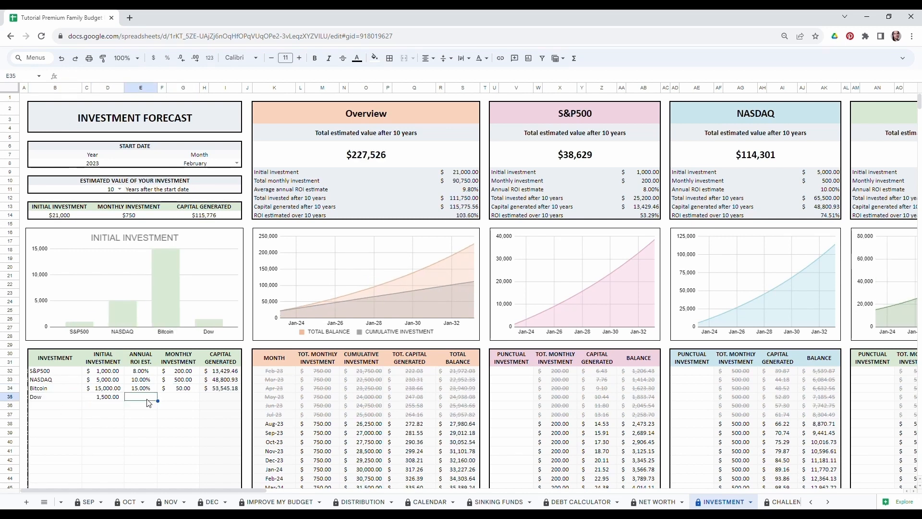
type("5")
left_click(180, 398)
type("100")
Add a Bonds investment in row 36 with an initial investment of 7000, 3% annual ROI and 50 invested monthly
left_click(47, 406)
type("Bonds")
left_click(103, 406)
type("7000")
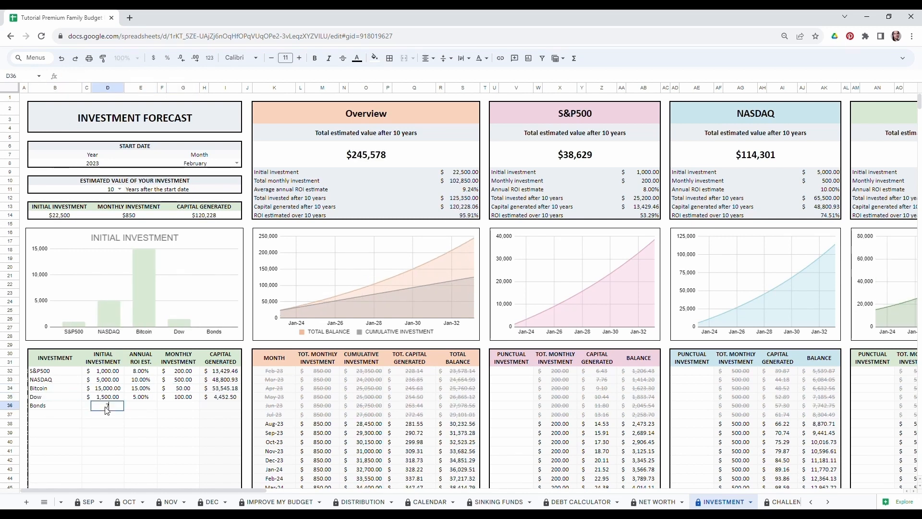
left_click(140, 405)
type("3")
left_click(189, 409)
type("50")
left_click(141, 432)
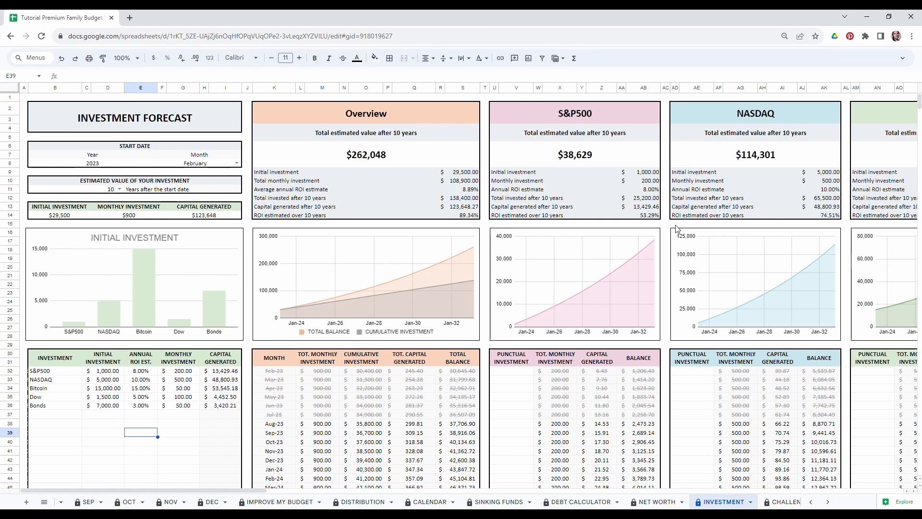
Enter punctual investments of 50 for S&P500 in Jul-23 and 100 for NASDAQ in Sep-23
scroll(552, 284, "down", 2)
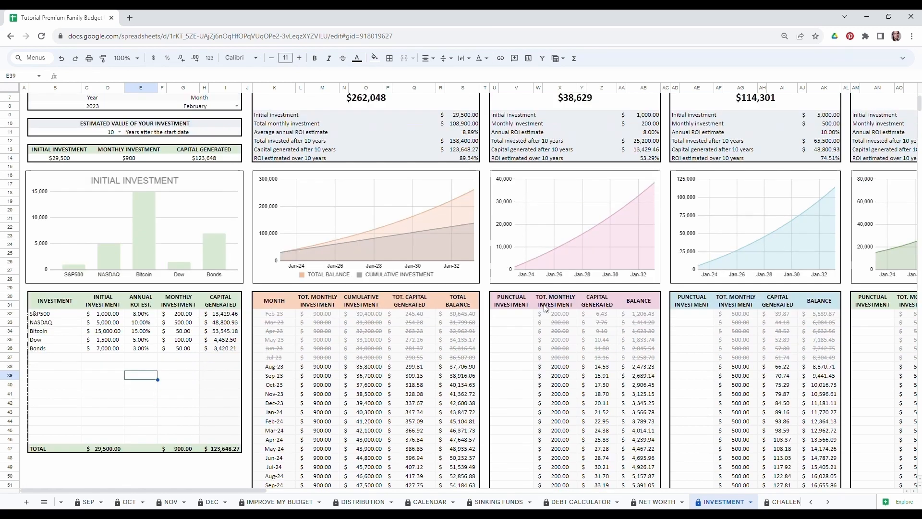
left_click(513, 356)
scroll(515, 357, "up", 2)
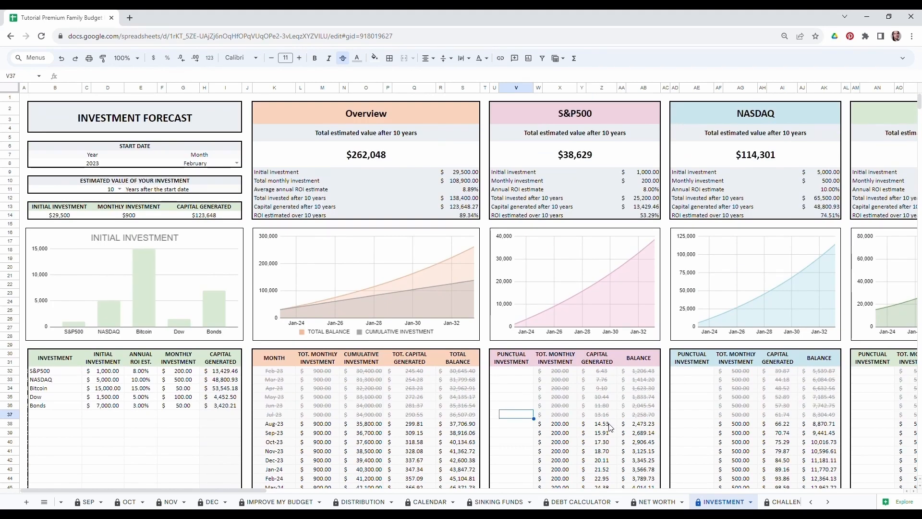
type("50")
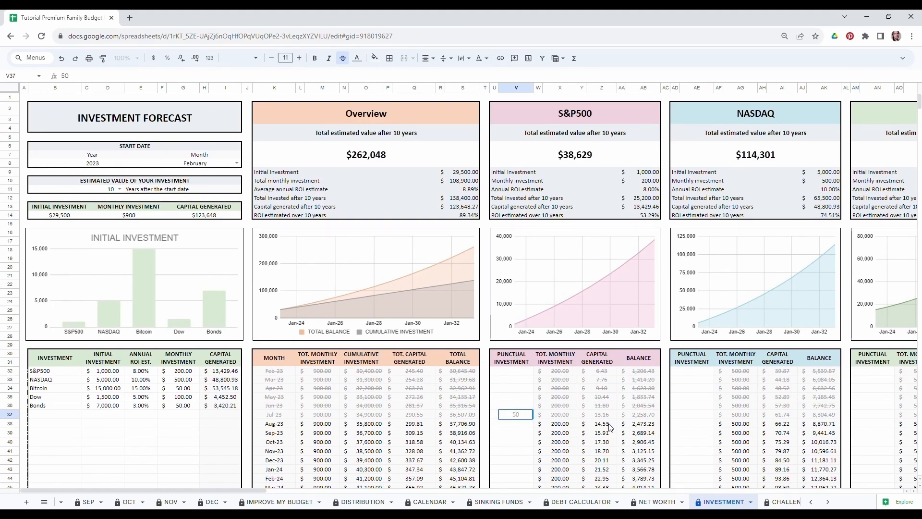
left_click(700, 434)
type("1")
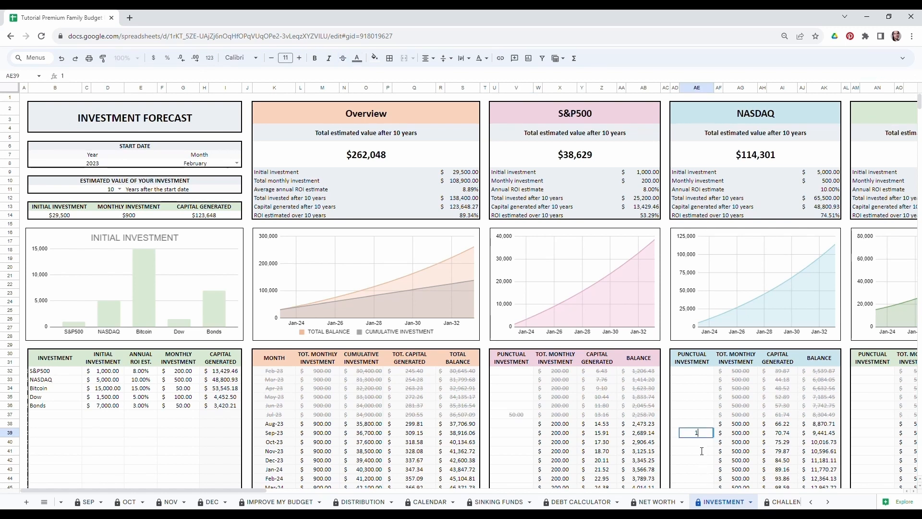
type("00")
left_click(701, 450)
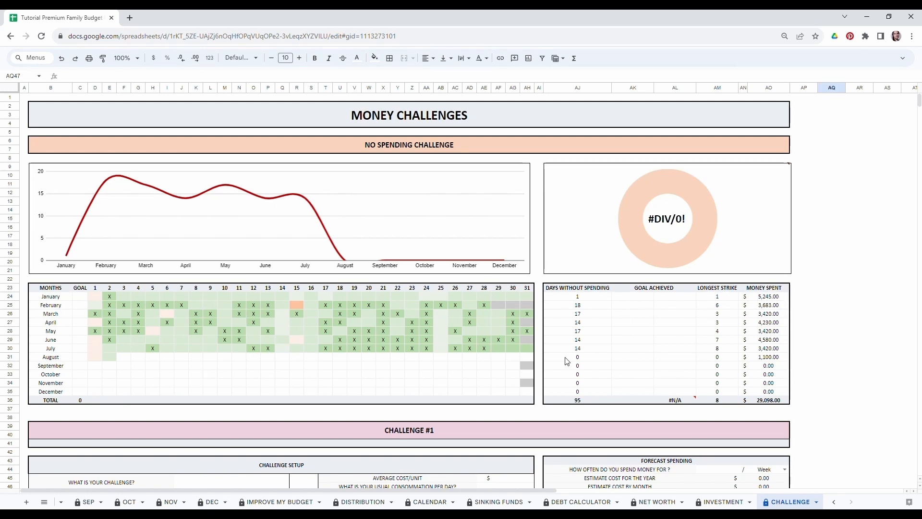
On the CHALLENGE sheet, set the no spending goals to 10 for January, 10 for February and 15 for March
left_click_drag(96, 296, 488, 365)
left_click(471, 384)
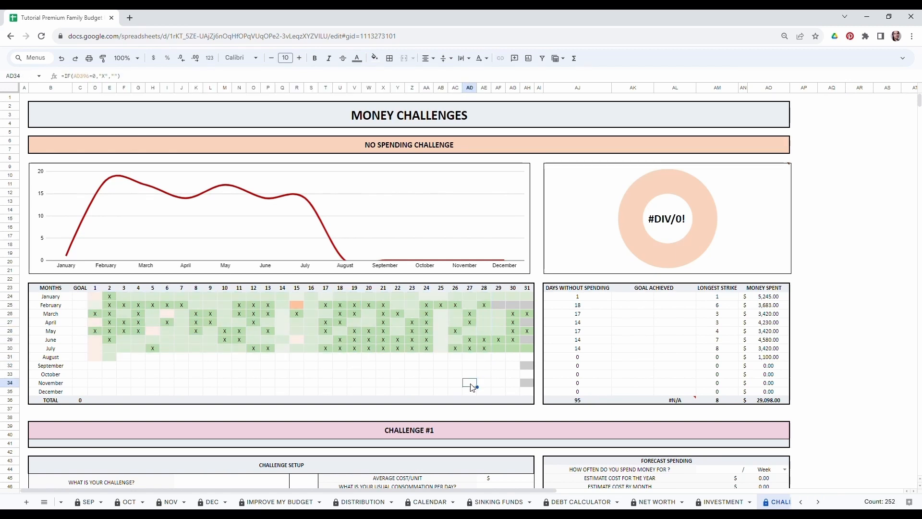
left_click(82, 297)
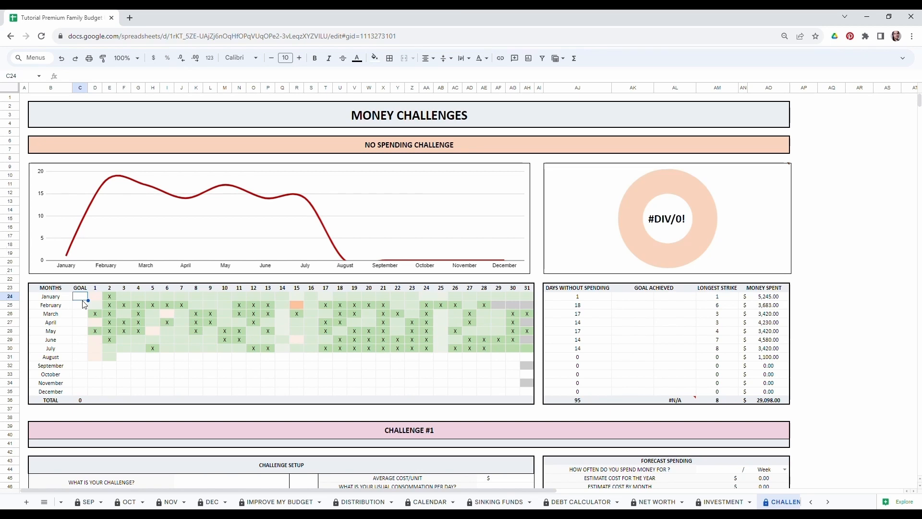
type("10")
key("Return")
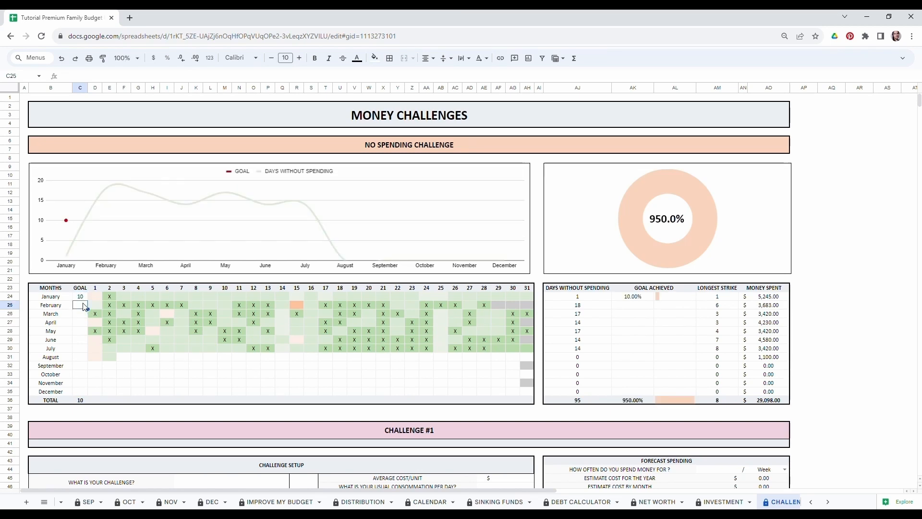
type("10")
key("Return")
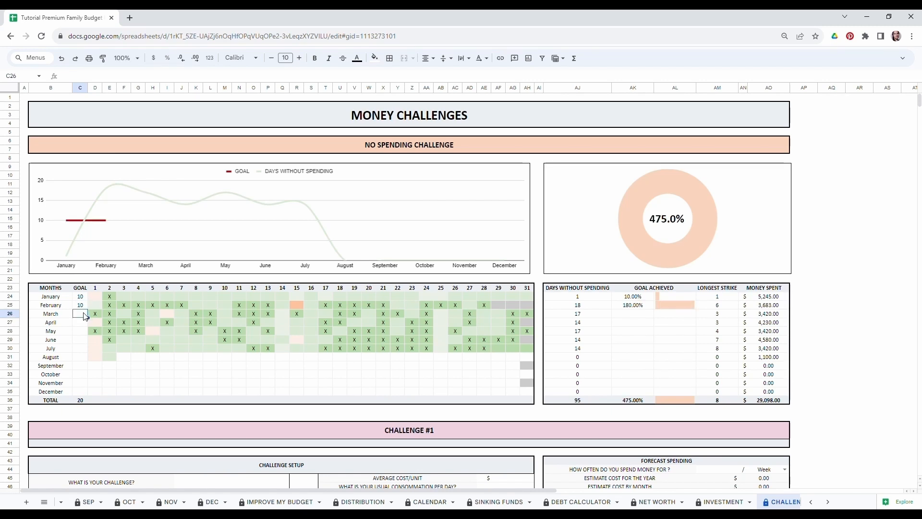
type("15")
key("Return")
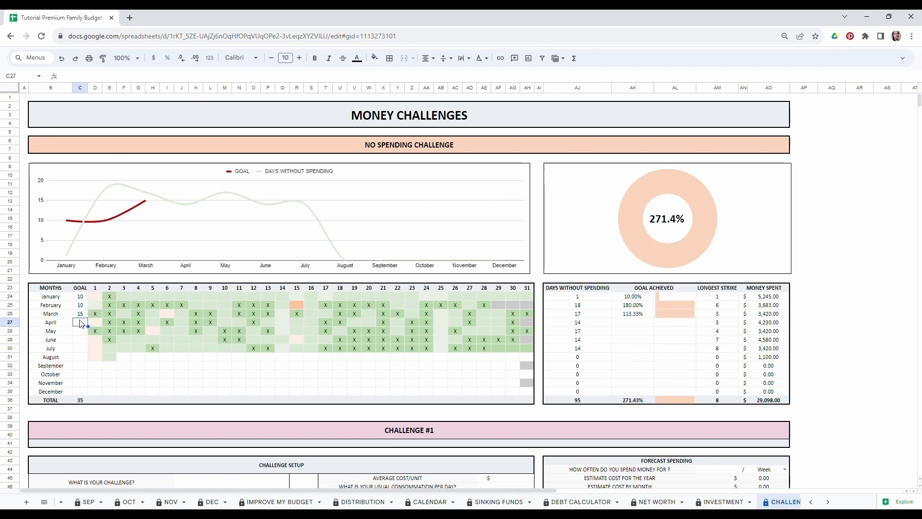
Set the no spending goals to 15 for April, 10 for May, 10 for June, 5 for July and 20 for August
type("15")
key("Return")
type("10")
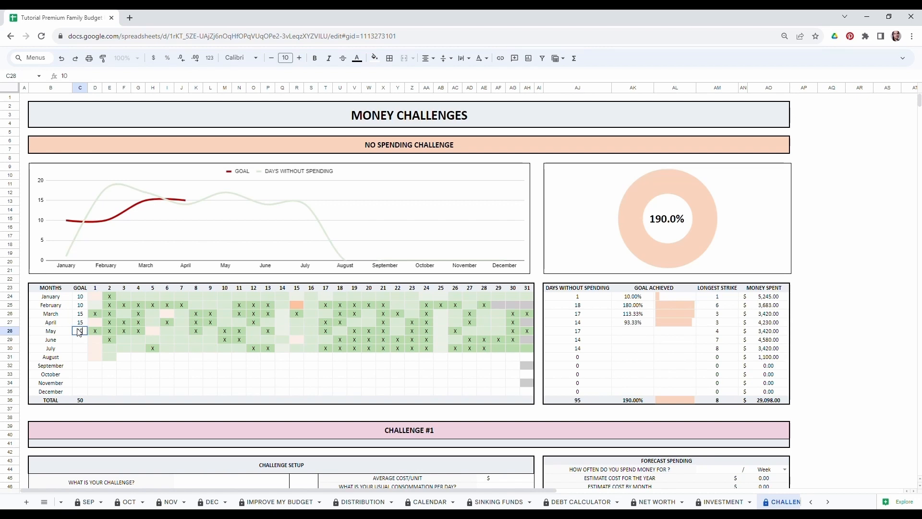
key("Return")
type("10")
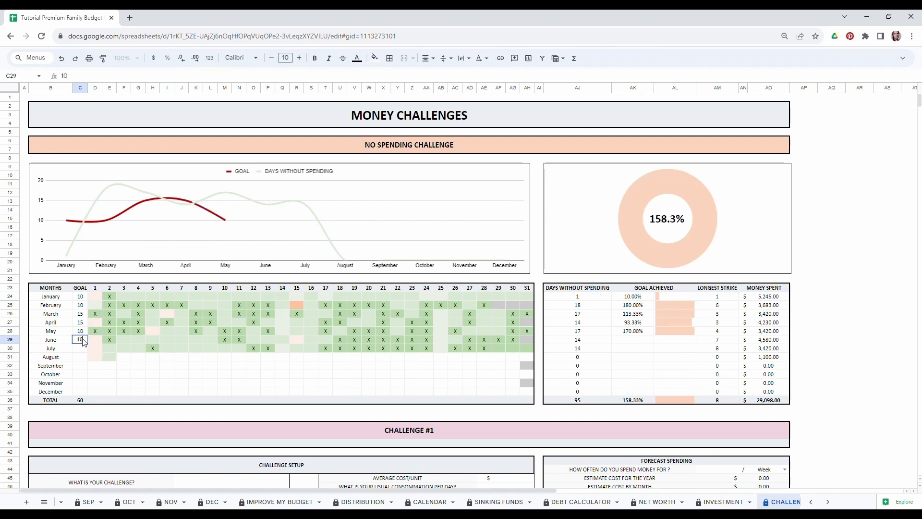
key("Return")
type("5")
key("Return")
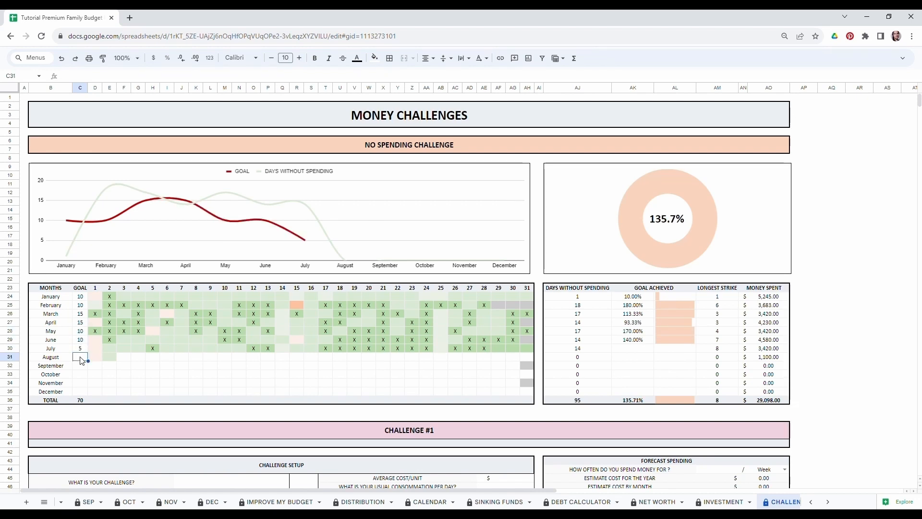
type("2")
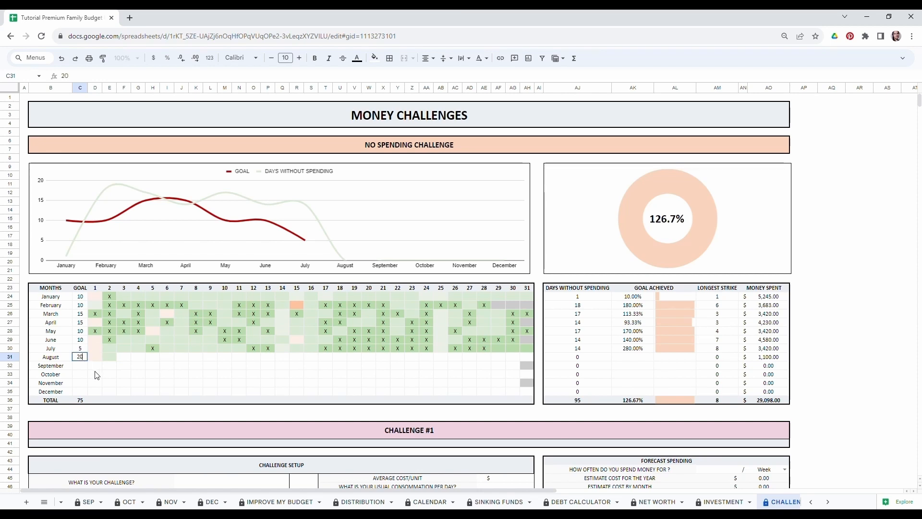
type("0")
left_click(98, 375)
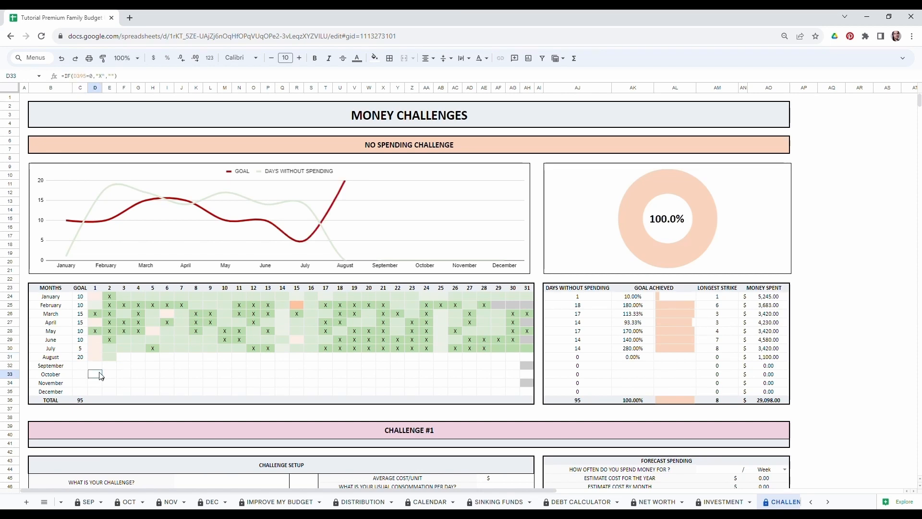
Examine the no spending day grid and each month's days without spending, goal achieved, longest strike and money spent
left_click_drag(110, 299, 341, 340)
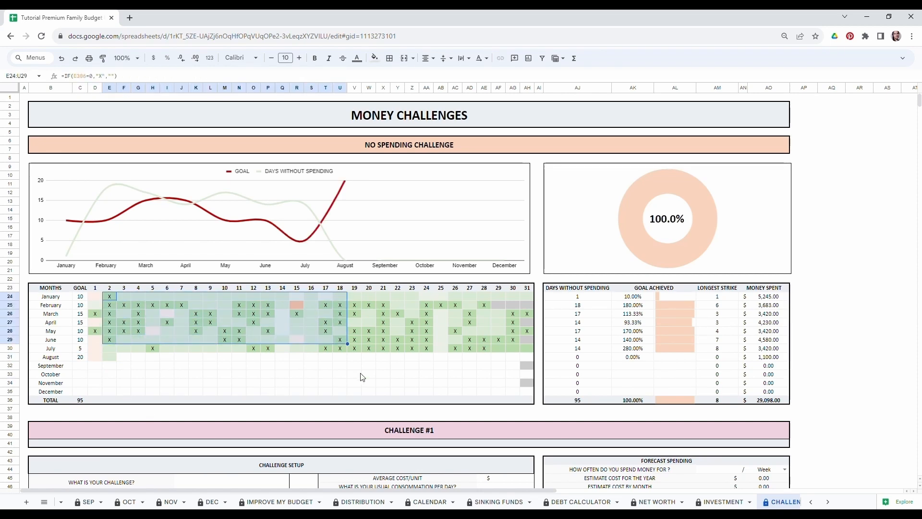
left_click(359, 374)
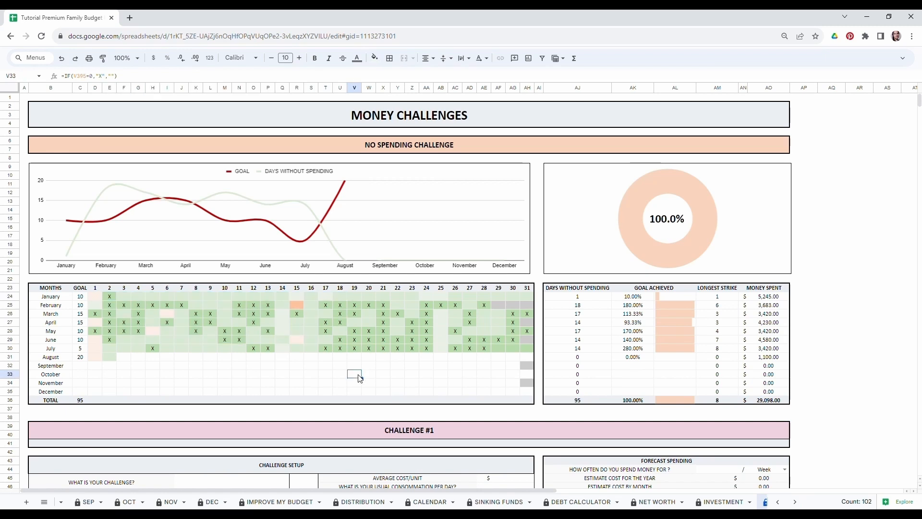
left_click(114, 308)
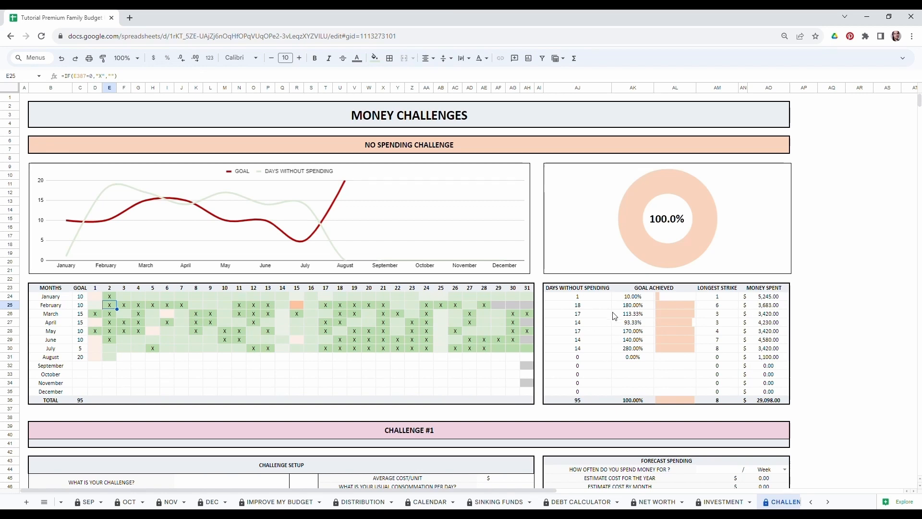
left_click_drag(628, 296, 637, 358)
left_click(638, 376)
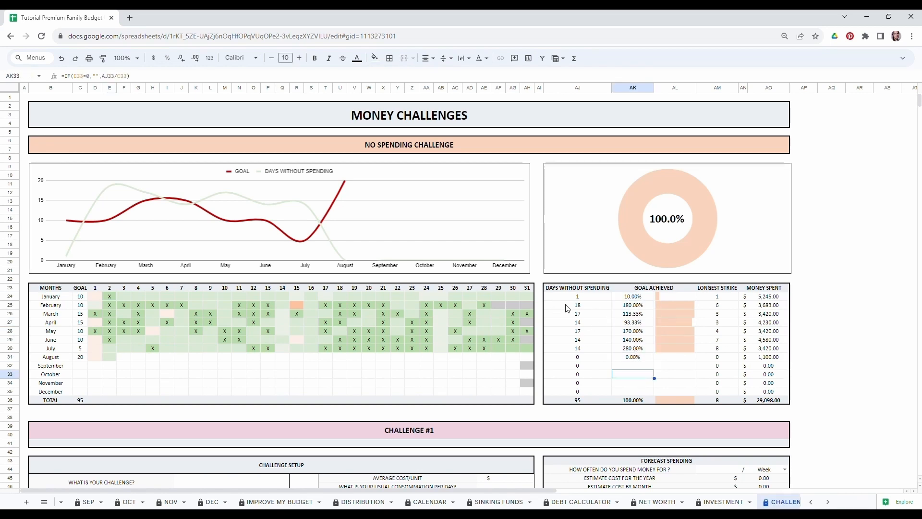
left_click_drag(577, 296, 573, 348)
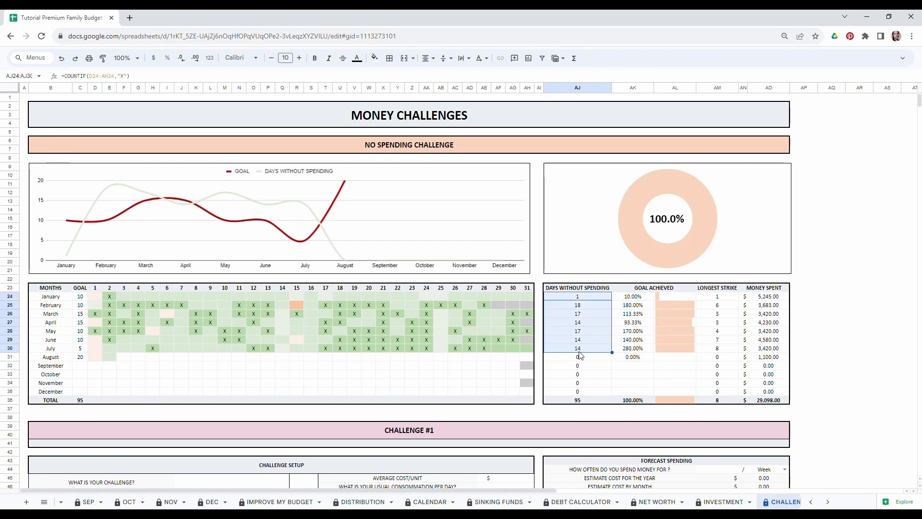
left_click(83, 315)
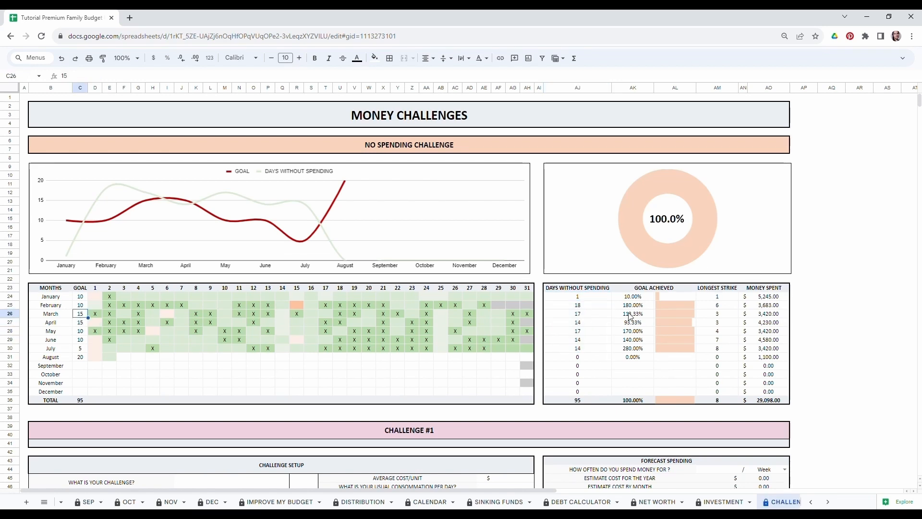
left_click_drag(632, 297, 632, 349)
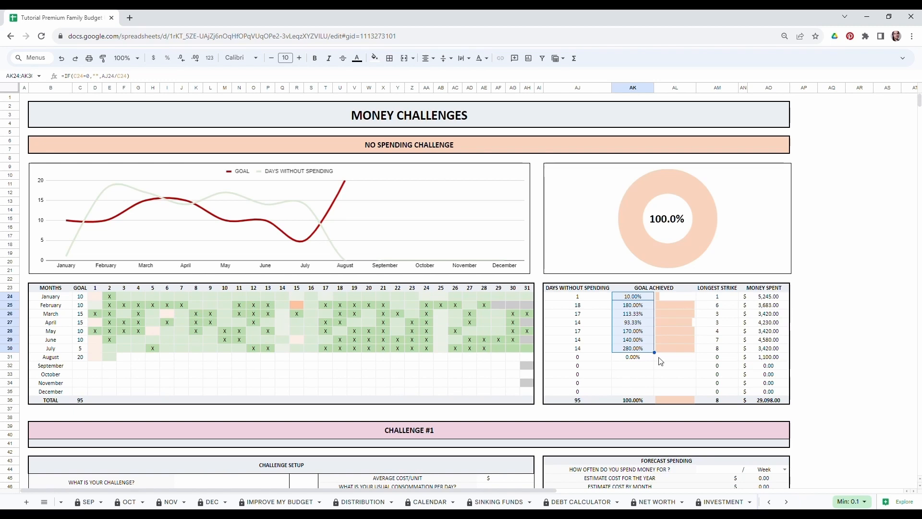
left_click(639, 339)
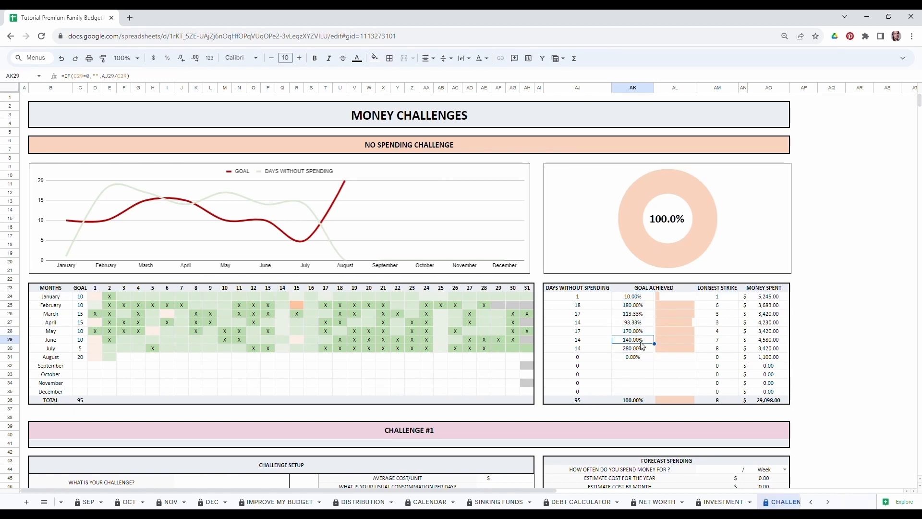
left_click_drag(721, 306, 728, 342)
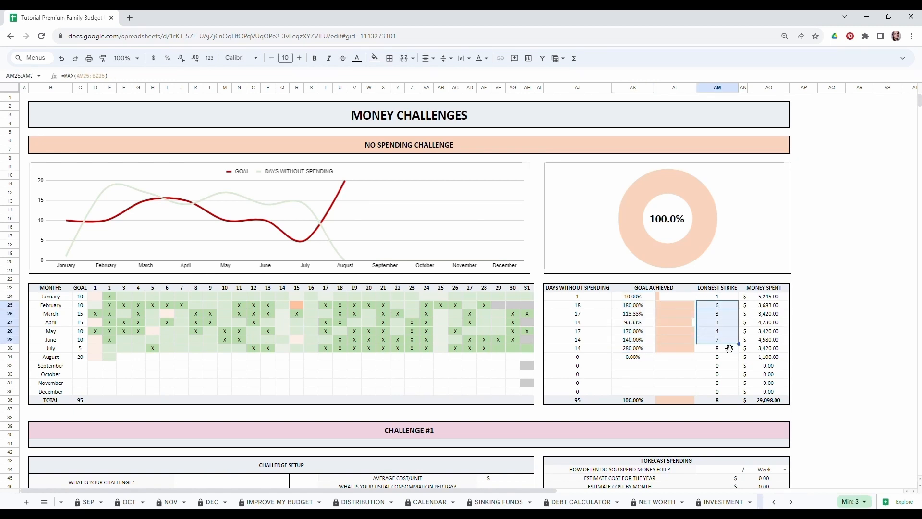
left_click_drag(761, 298, 775, 356)
left_click(821, 347)
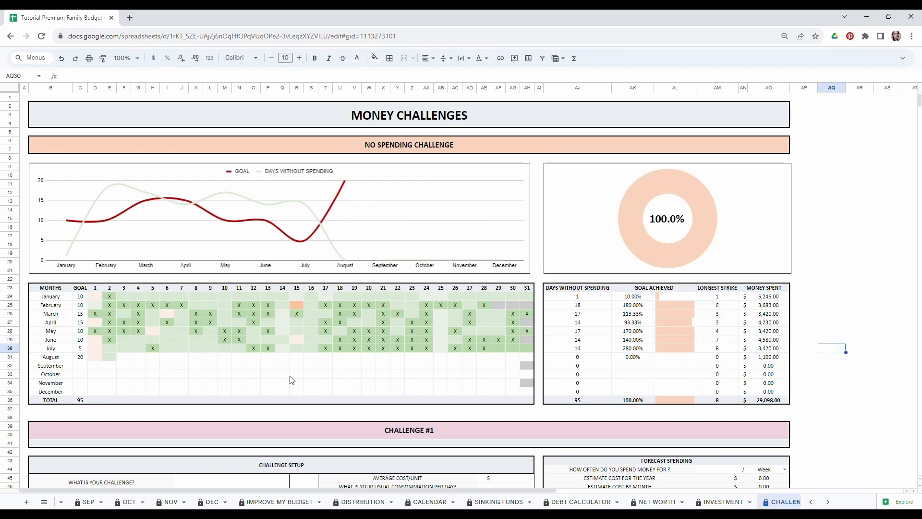
Name Challenge #1 "coffee" in its challenge setup
scroll(289, 337, "down", 4)
scroll(294, 310, "down", 3)
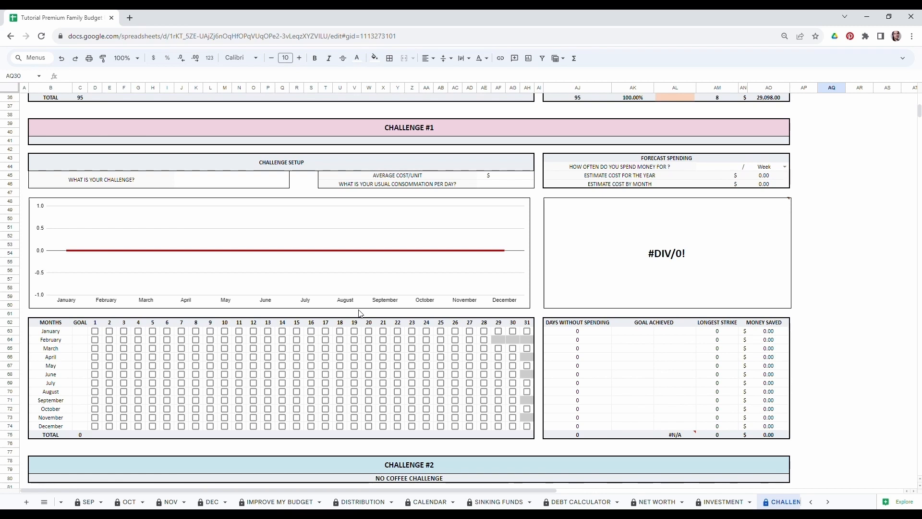
left_click(212, 186)
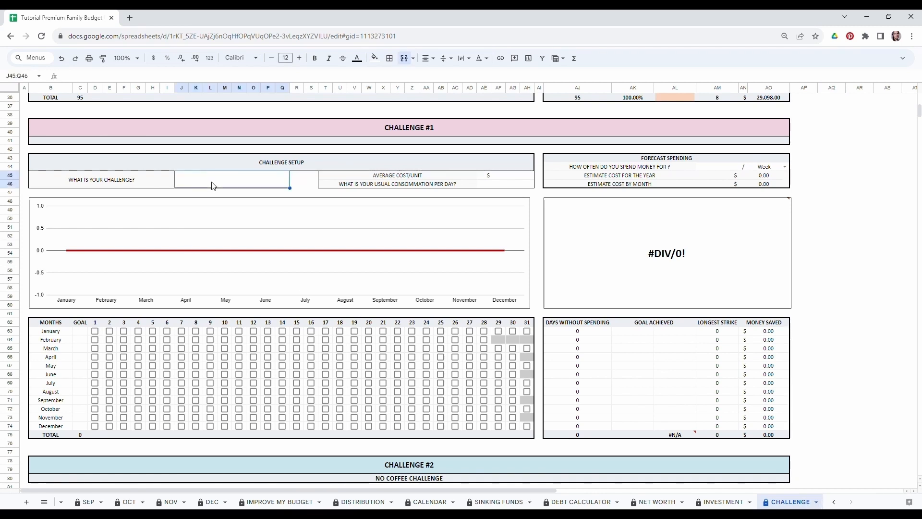
type("cofee")
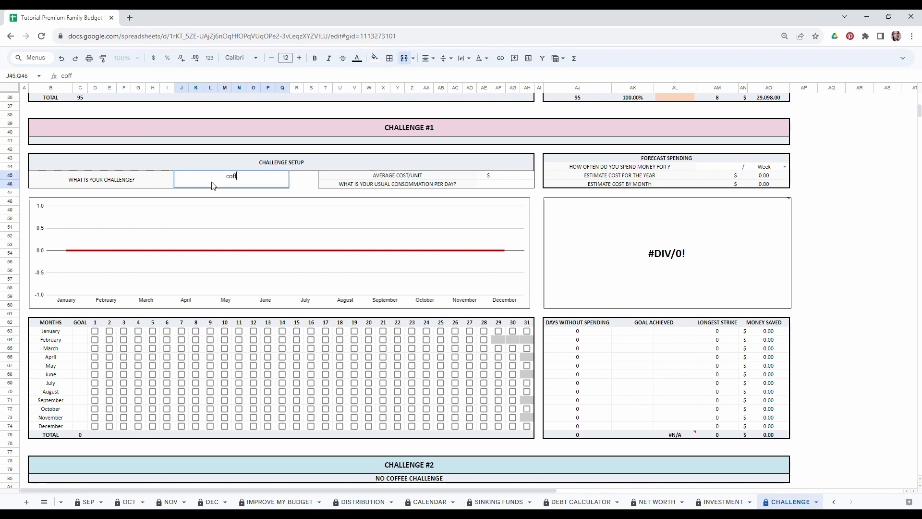
type("ee")
Set the coffee challenge's average cost per unit to 3 and the usual consumption per day to 2
left_click(485, 187)
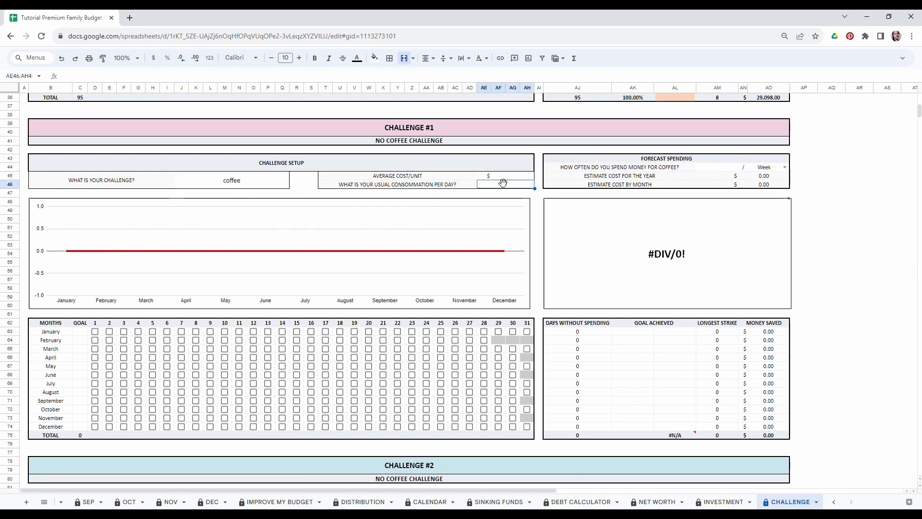
left_click(503, 178)
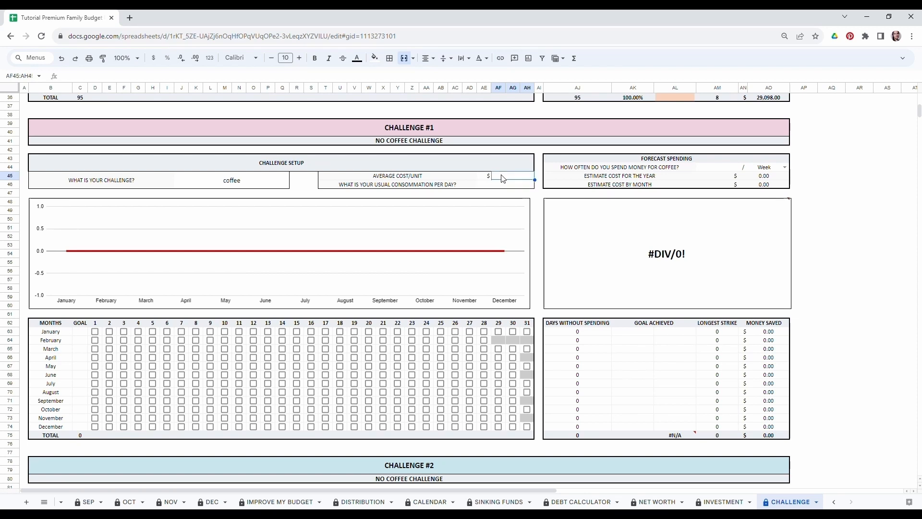
type("3")
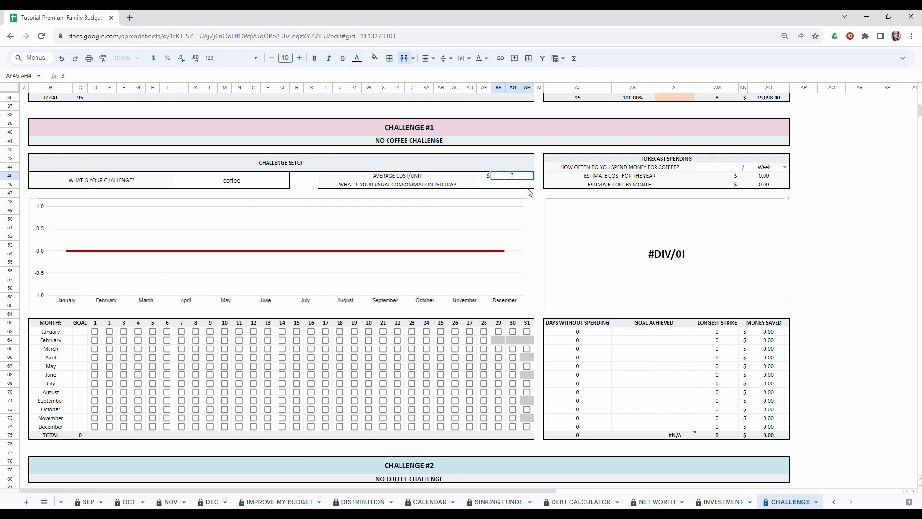
key("Return")
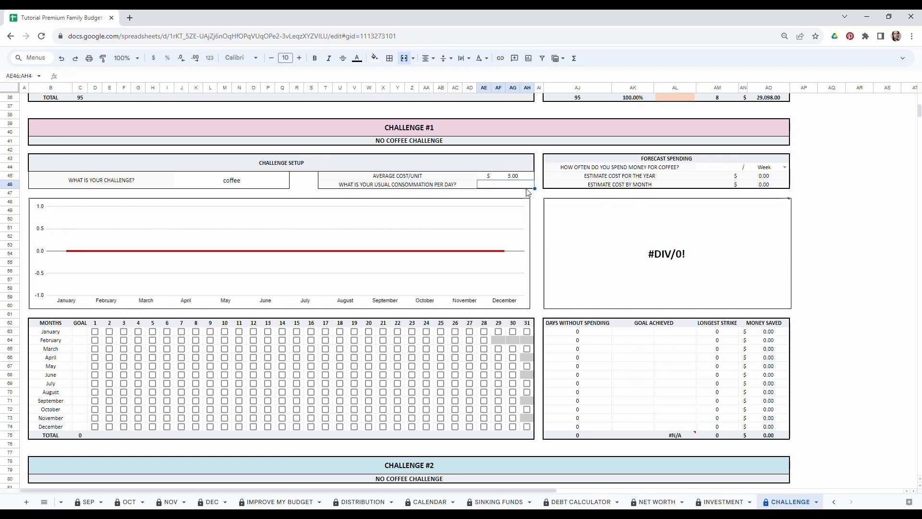
type("2")
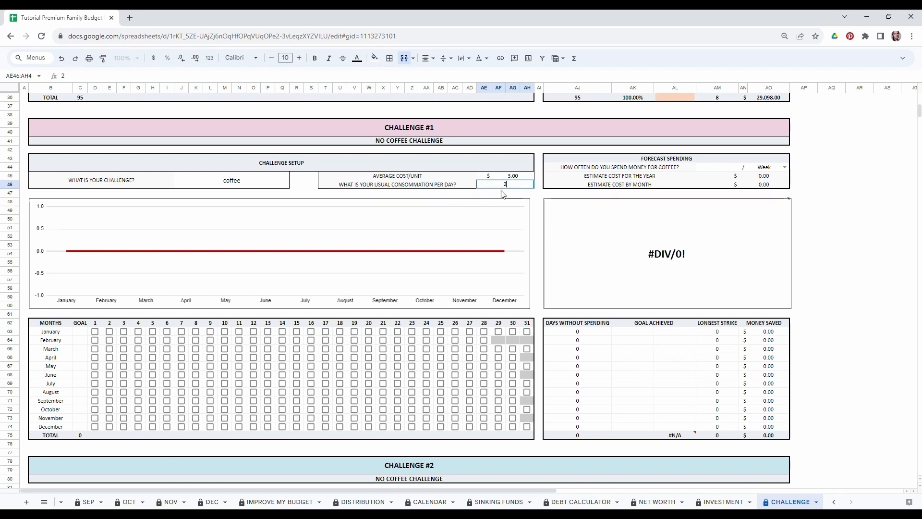
left_click(503, 194)
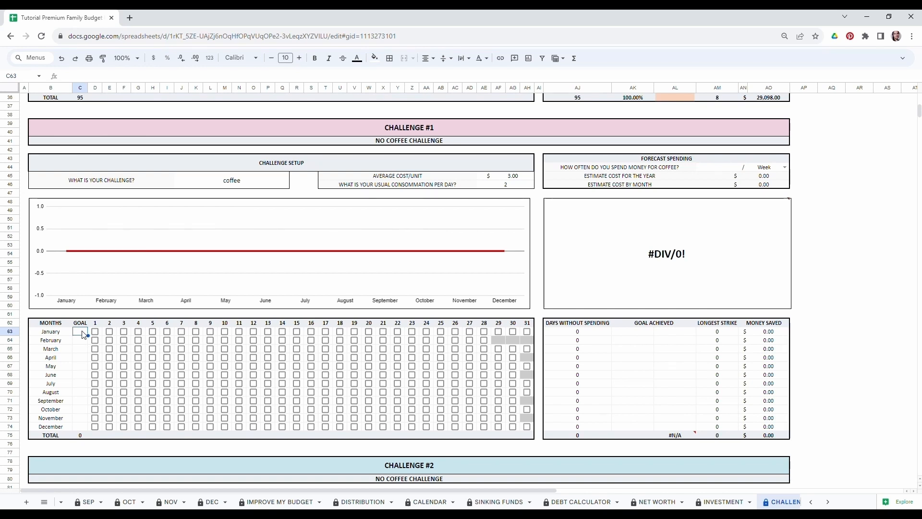
Set the Challenge #1 goals to 10 for January, 15 for February, 15 for March and 20 for April
type("10")
key("Return")
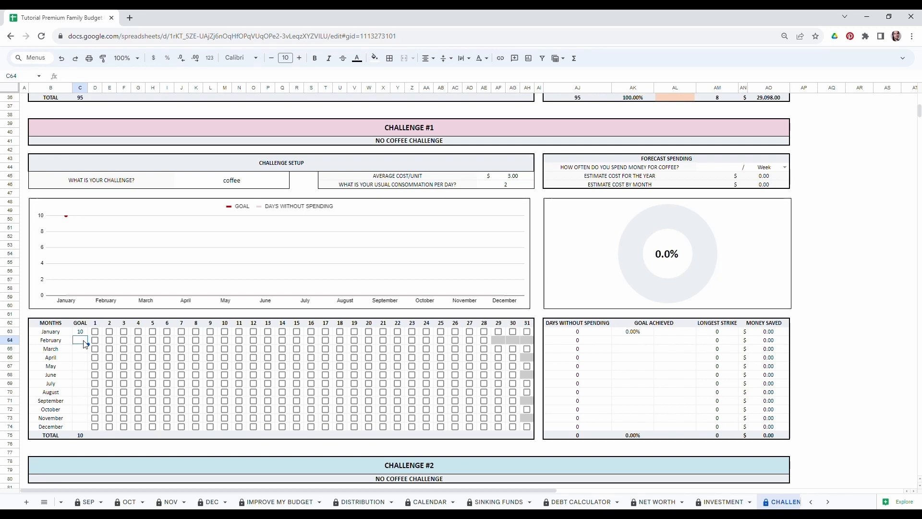
type("15")
key("Return")
type("15")
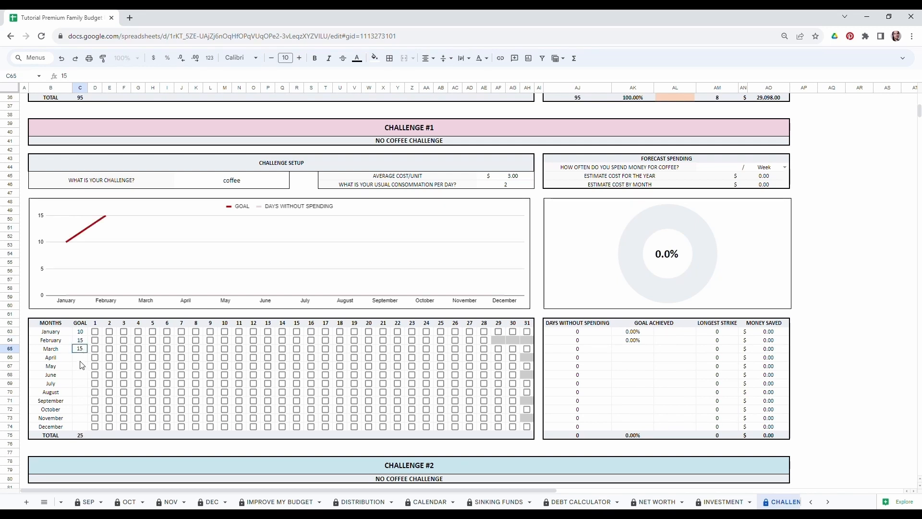
key("Return")
type("20")
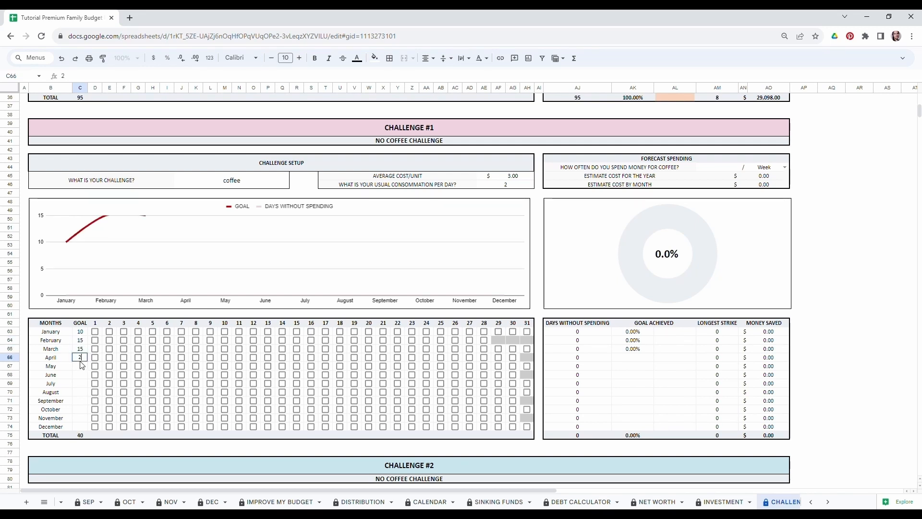
left_click(83, 375)
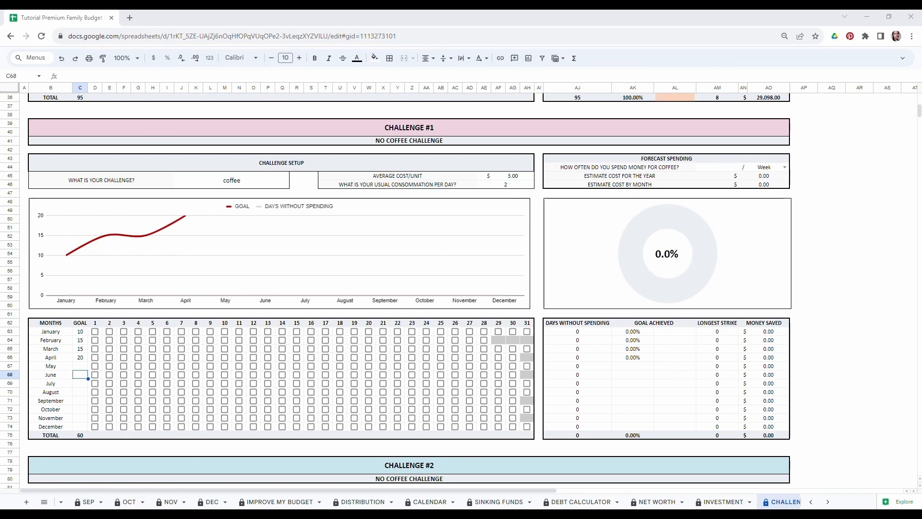
In Challenge #1, tick January days 2, 3, 5, 7, 10, 11, 12, 14, 16, 17, 18, 20, 21, 22 and 24
left_click(109, 332)
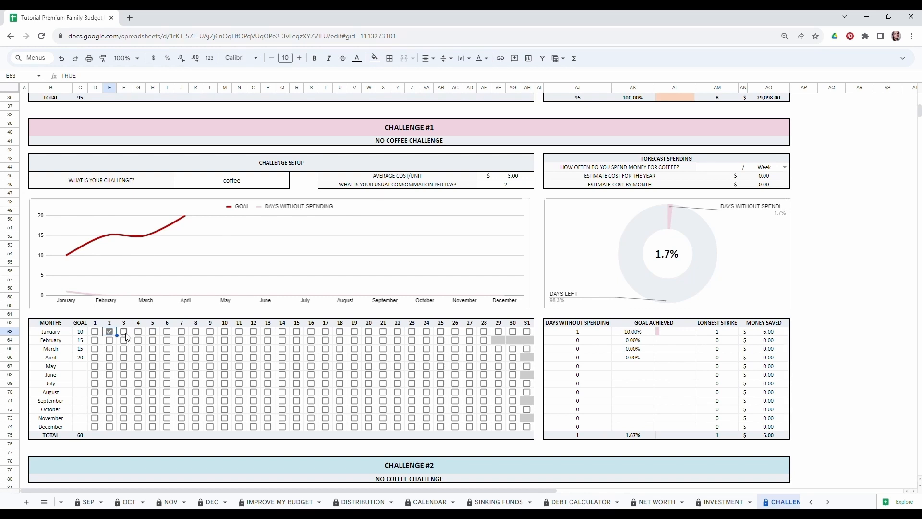
left_click(124, 331)
left_click(153, 331)
left_click(181, 332)
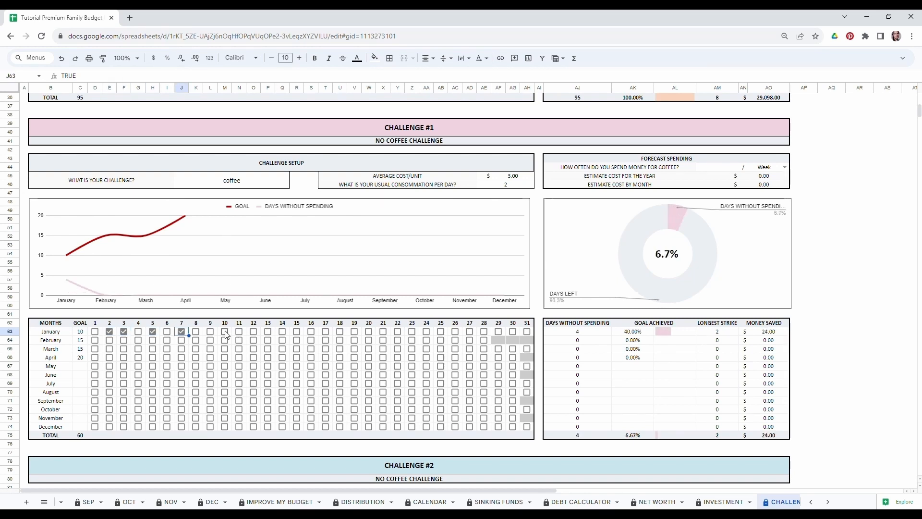
left_click(225, 331)
left_click(240, 332)
left_click(254, 331)
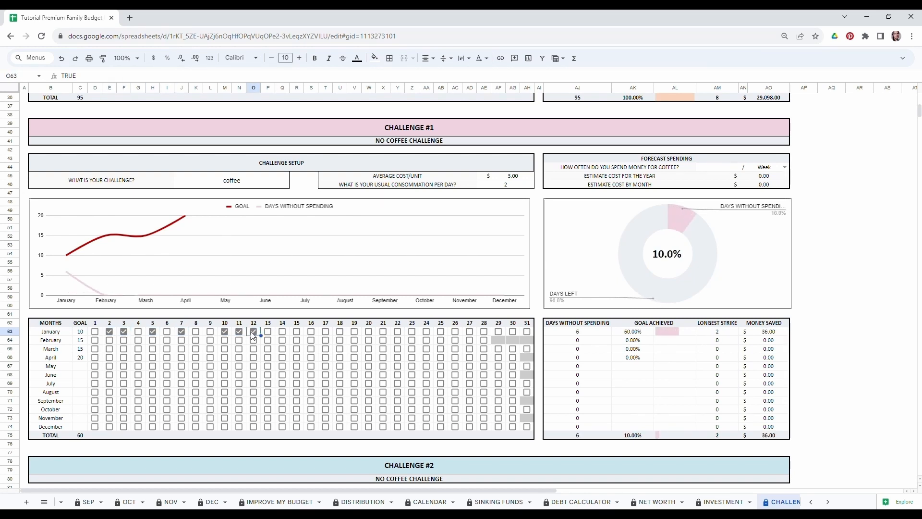
left_click(283, 333)
left_click(312, 333)
left_click(327, 333)
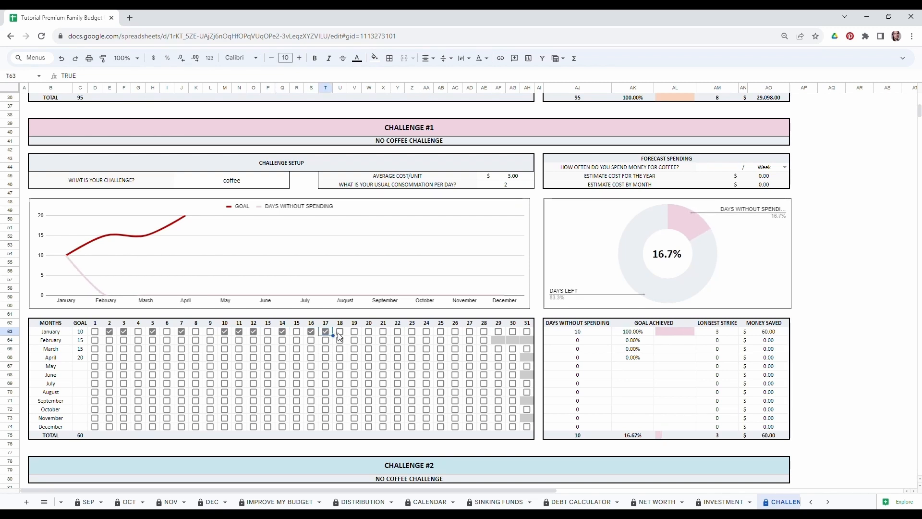
left_click(340, 332)
left_click(369, 332)
left_click(384, 332)
left_click(398, 333)
left_click(427, 333)
Tick February days 2, 3, 6, 11, 15 and 19 in the coffee challenge grid
left_click(110, 340)
left_click(124, 341)
left_click(167, 341)
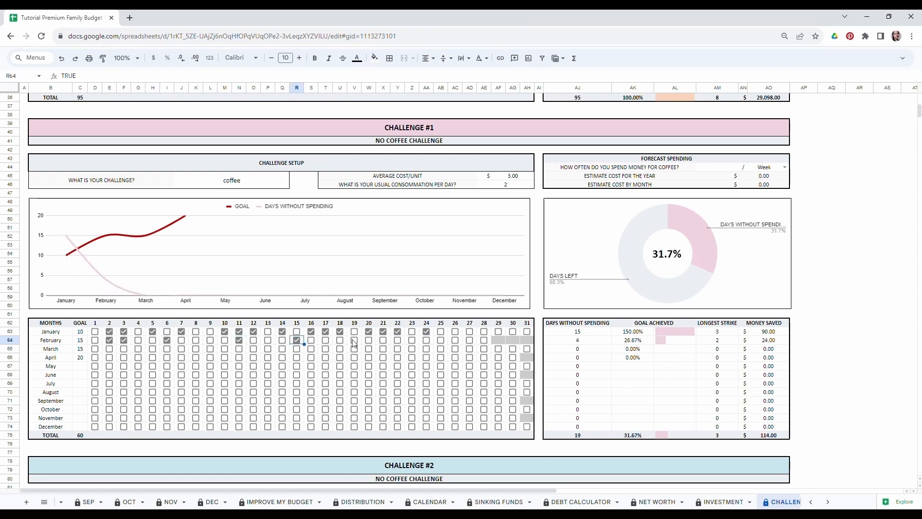
left_click(354, 341)
Tick March days 2, 3, 4, 10, 11, 12, 16, 17, 23 and 27 in the coffee challenge grid
left_click(110, 348)
left_click(124, 349)
left_click(138, 349)
left_click(225, 348)
left_click(239, 349)
left_click(311, 349)
left_click(326, 348)
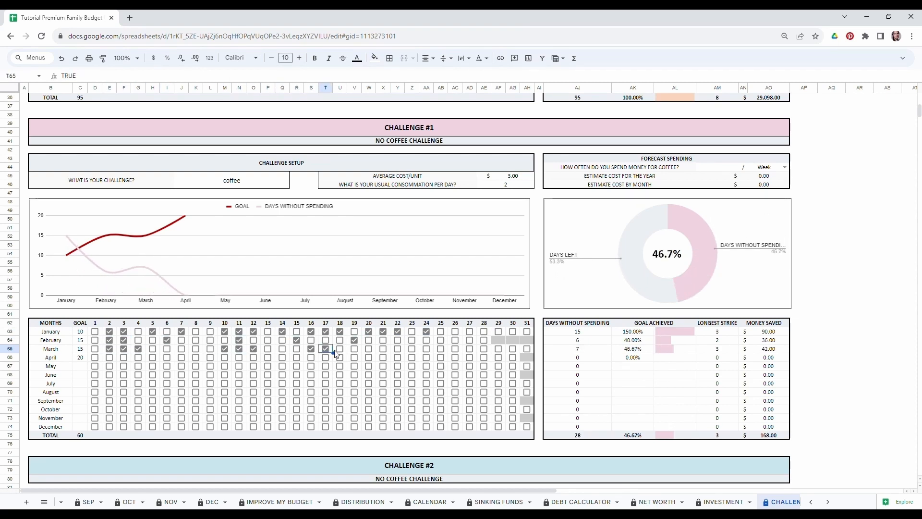
left_click(412, 348)
left_click(470, 348)
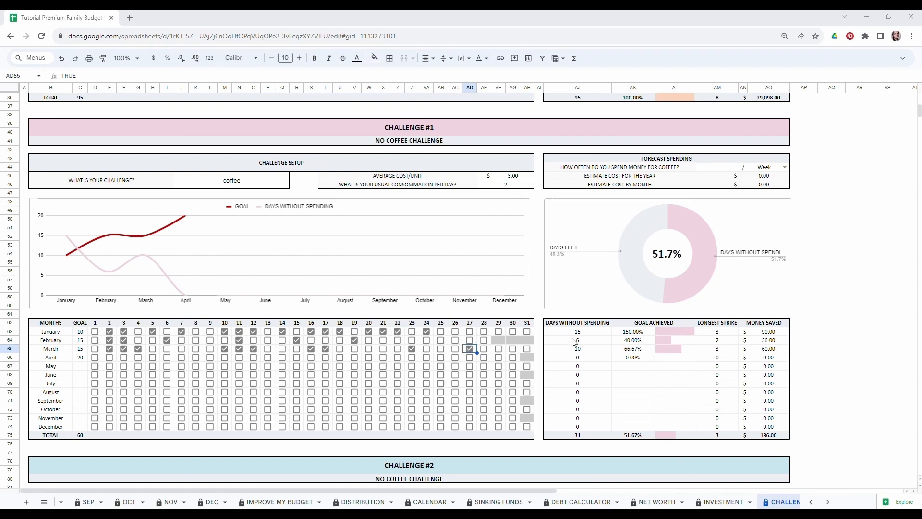
Review the coffee challenge's goal achieved, longest strike and money saved for the first months of the year
left_click_drag(579, 340, 634, 358)
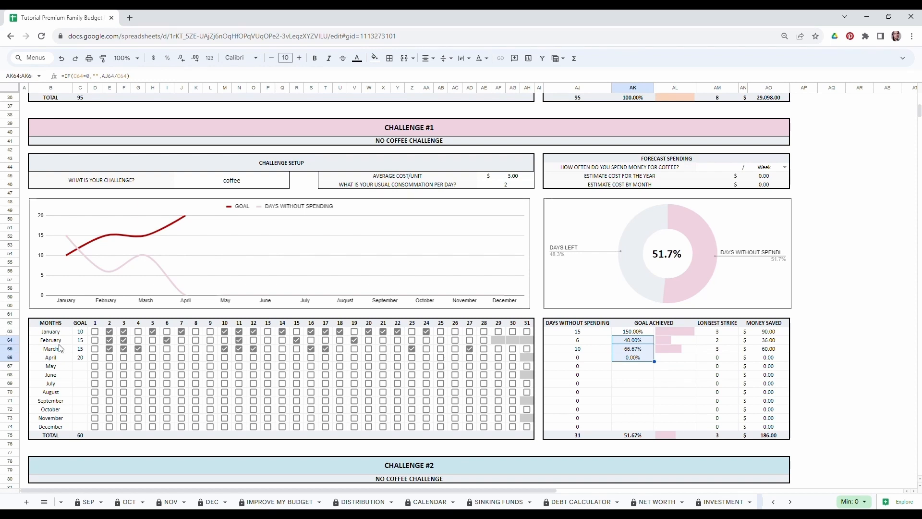
left_click_drag(719, 333, 720, 350)
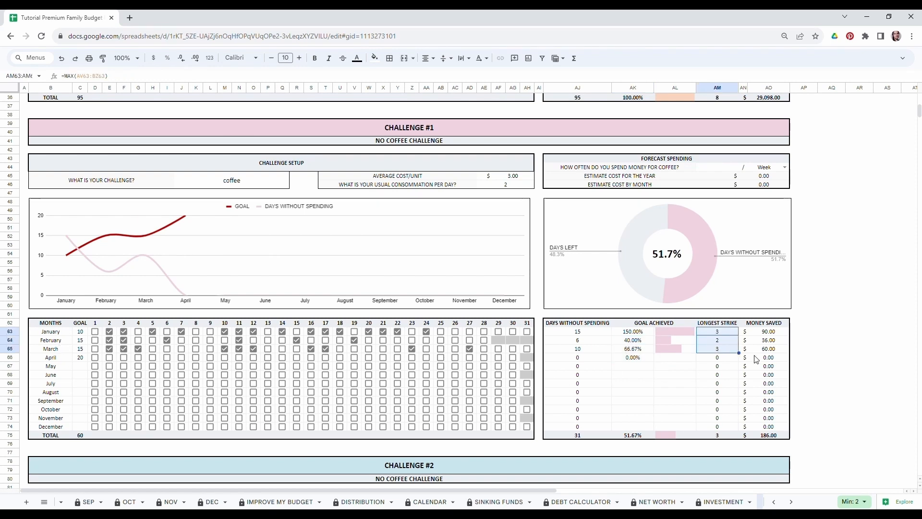
left_click_drag(771, 335, 774, 350)
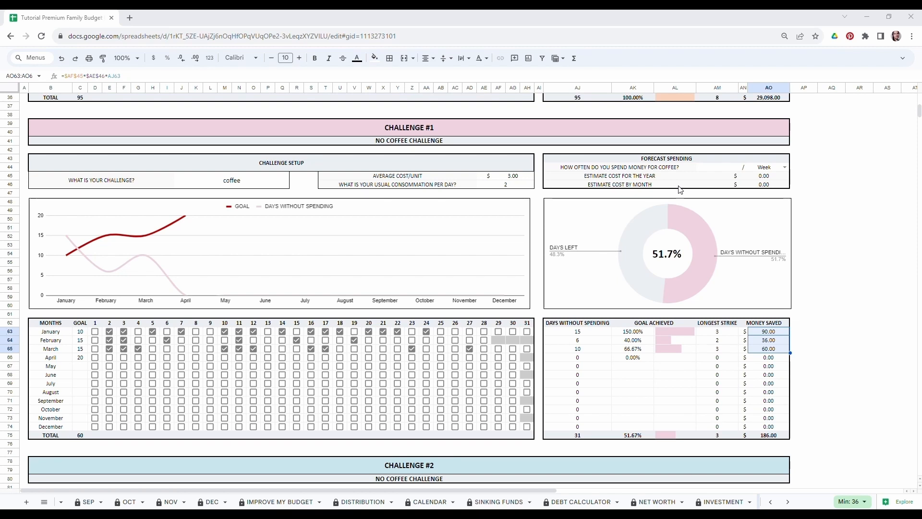
left_click(834, 245)
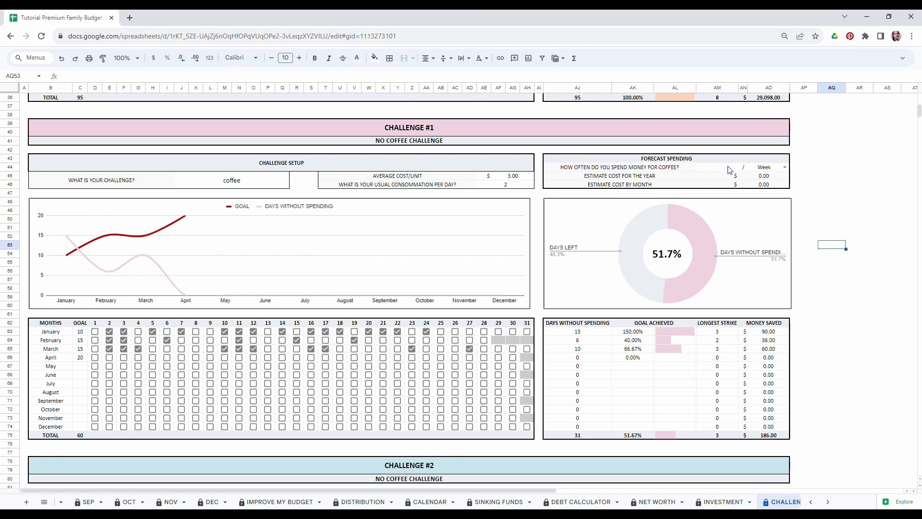
In the coffee forecast spending, set the spending frequency to 5 per week and check the yearly and monthly cost estimates
left_click(730, 170)
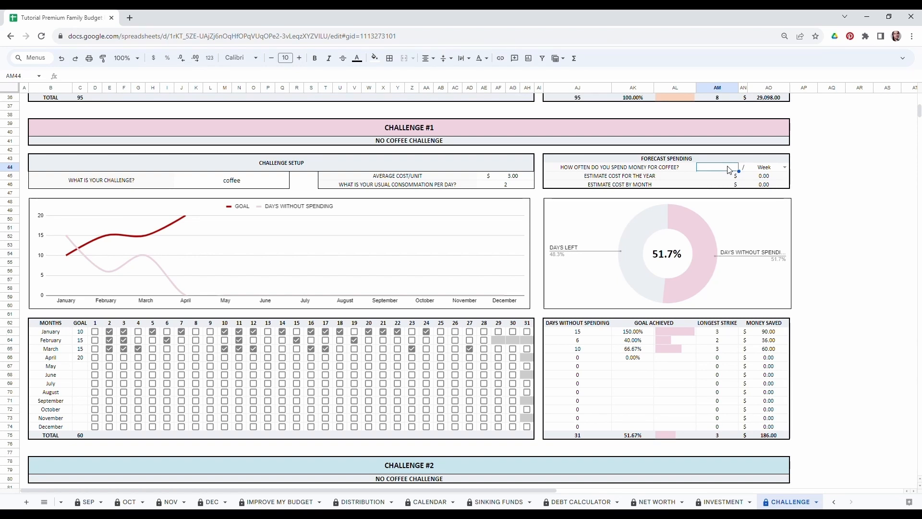
type("5")
left_click(816, 204)
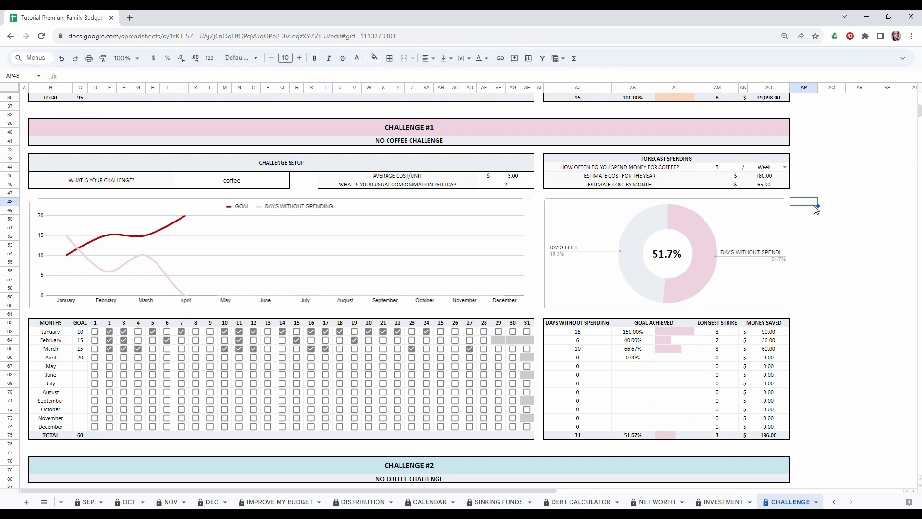
left_click(715, 168)
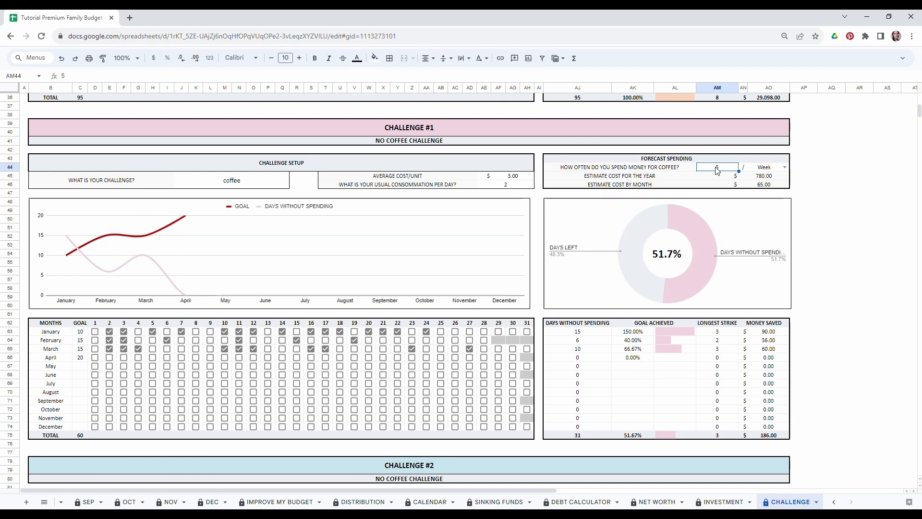
left_click(750, 178)
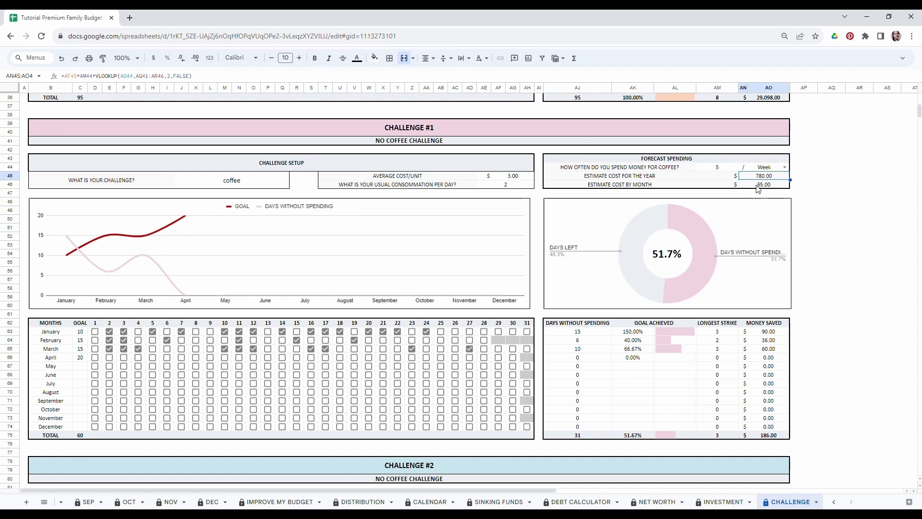
left_click(757, 186)
left_click(843, 211)
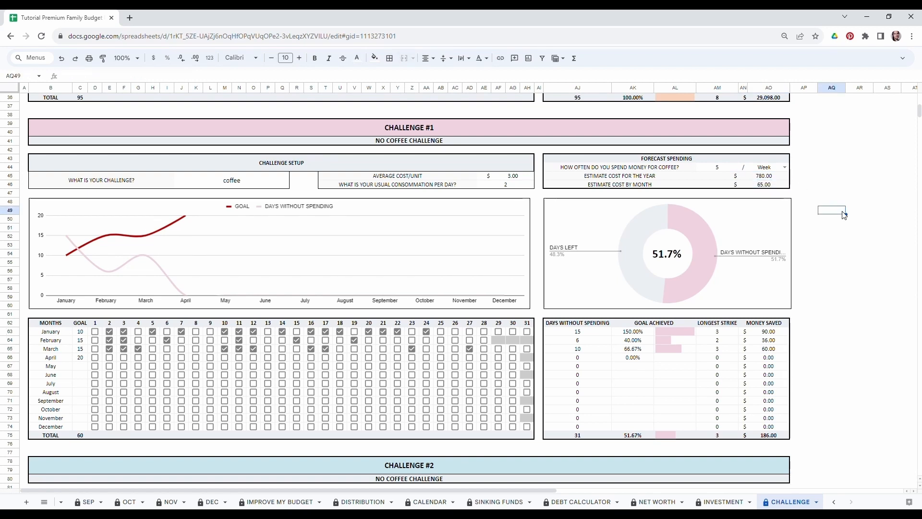
left_click(506, 185)
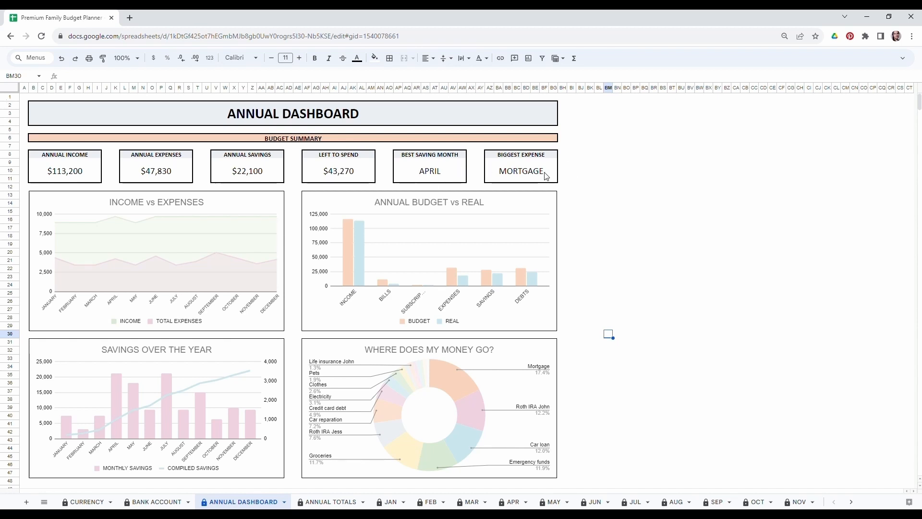
Examine the annual dashboard's budget, sinking funds, debt calculator, net worth, investment forecast and no spending challenge summaries
scroll(292, 331, "down", 3)
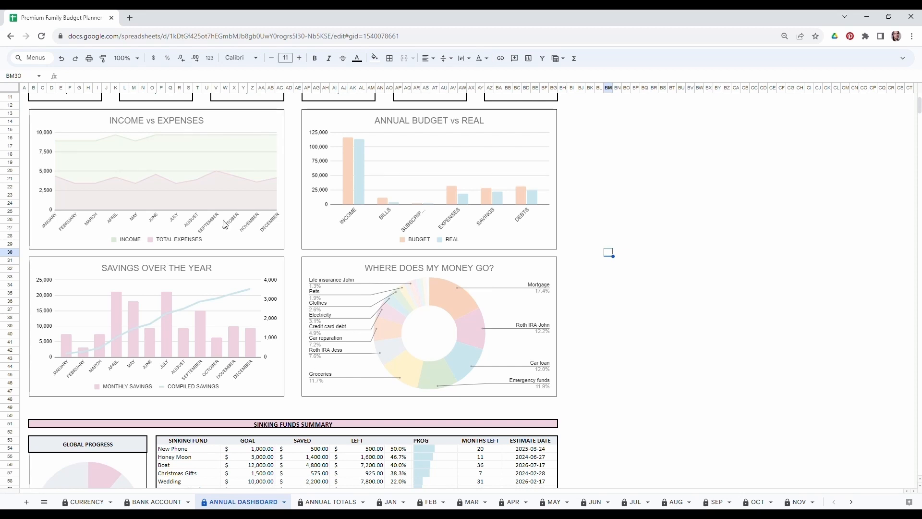
scroll(224, 224, "up", 2)
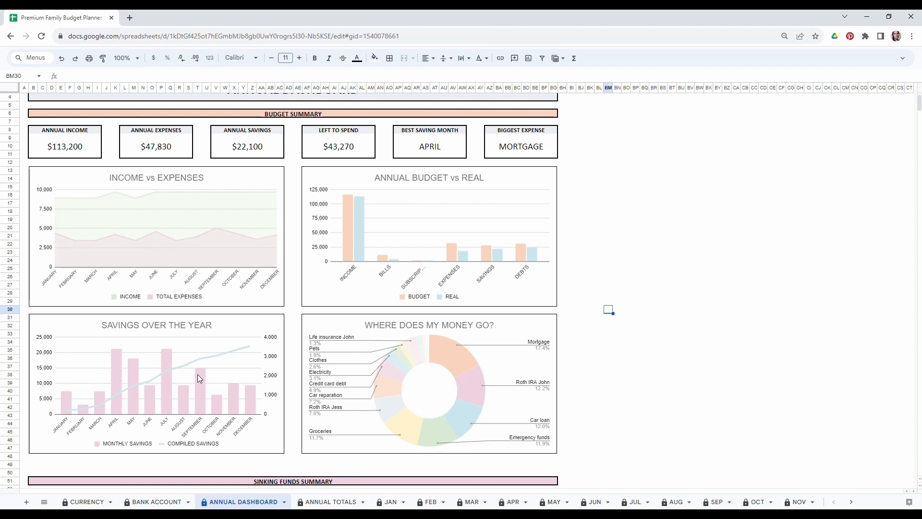
scroll(398, 298, "down", 10)
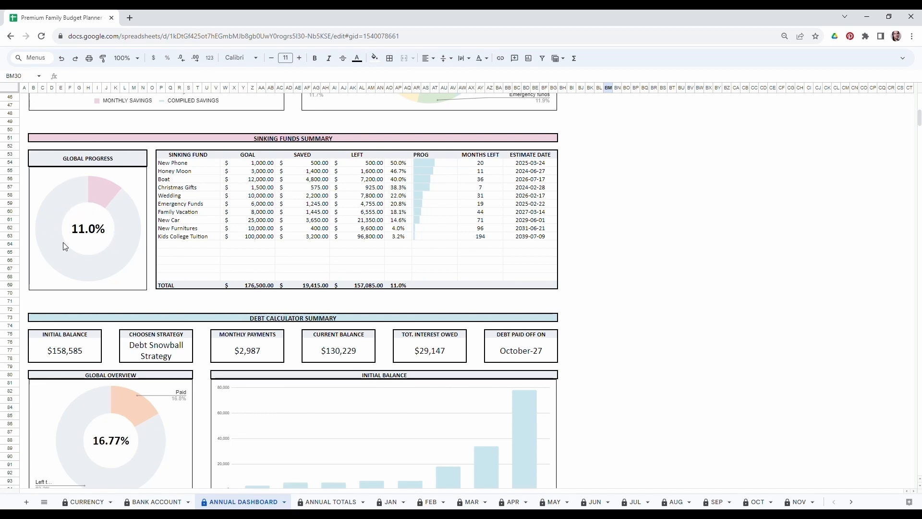
scroll(67, 242, "down", 3)
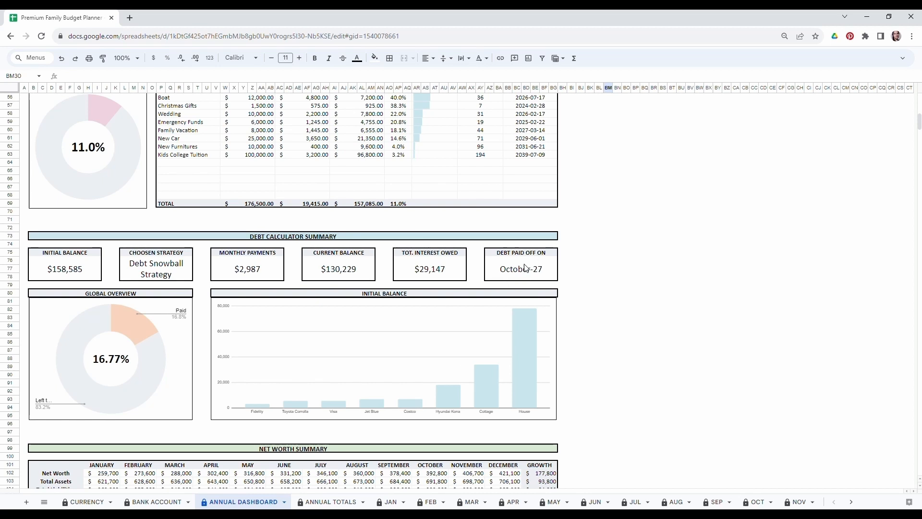
scroll(263, 289, "down", 5)
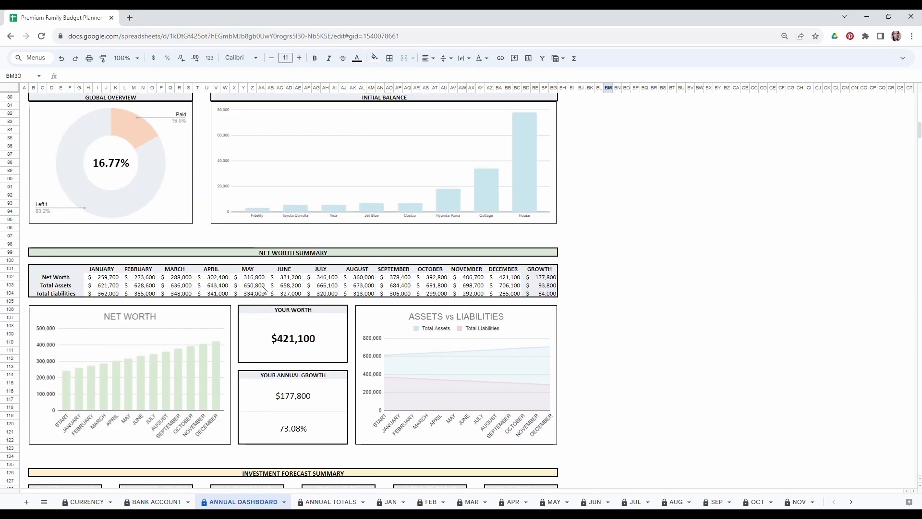
scroll(262, 289, "down", 2)
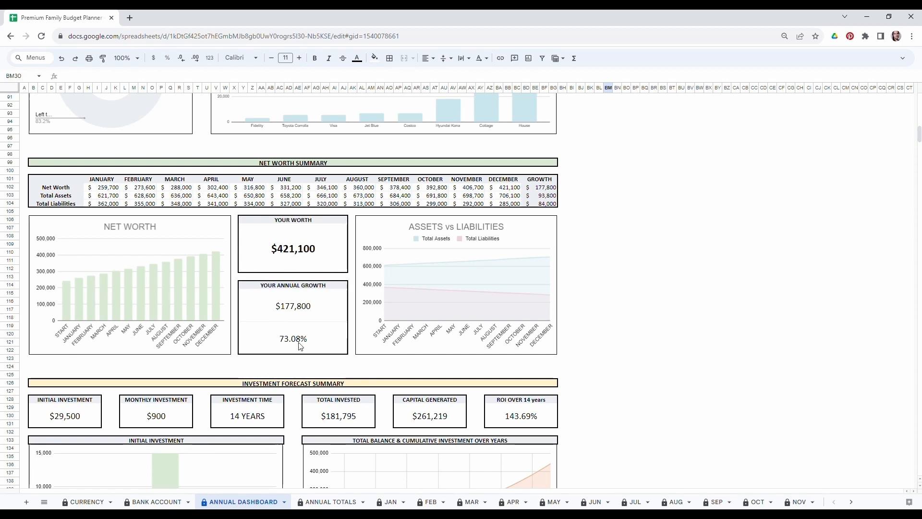
scroll(257, 261, "down", 1)
scroll(257, 260, "down", 7)
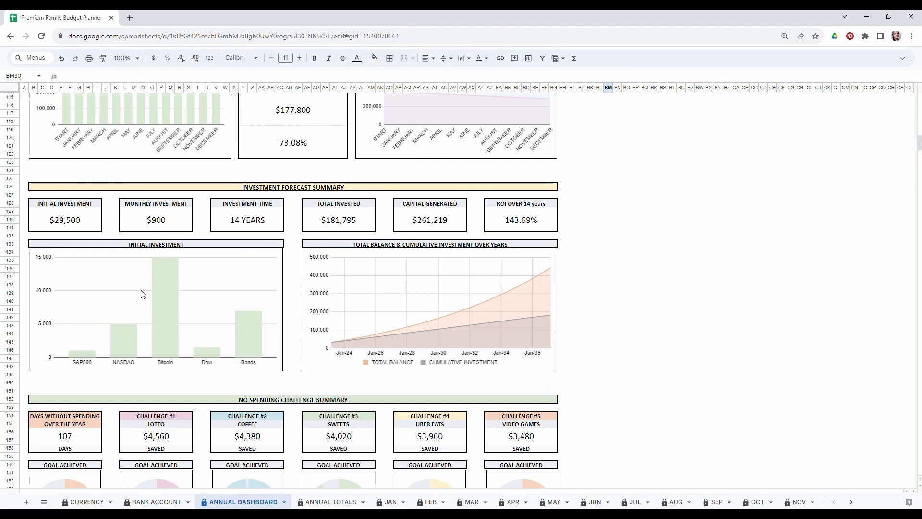
scroll(141, 288, "down", 7)
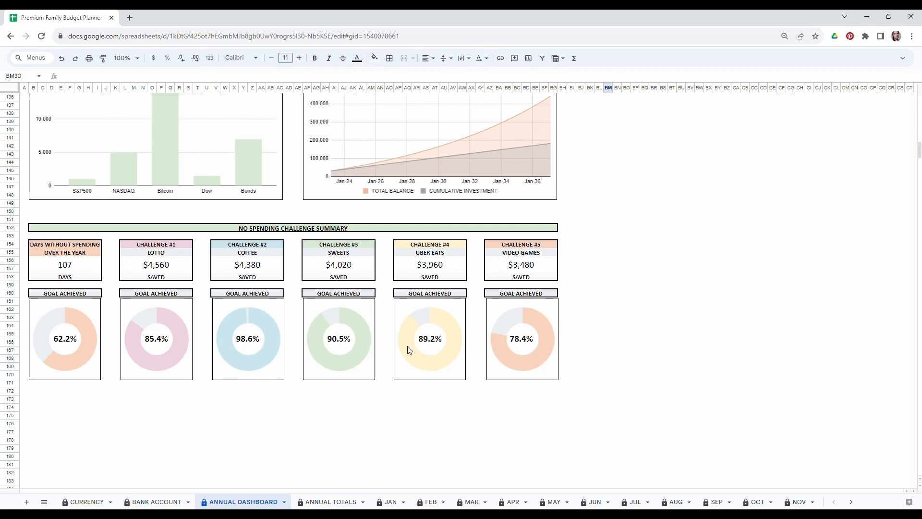
scroll(407, 346, "up", 10)
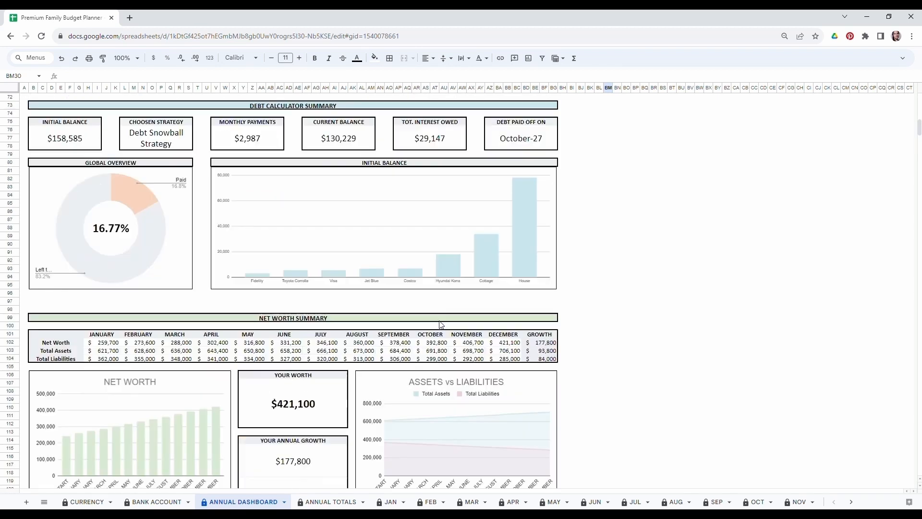
scroll(441, 324, "up", 12)
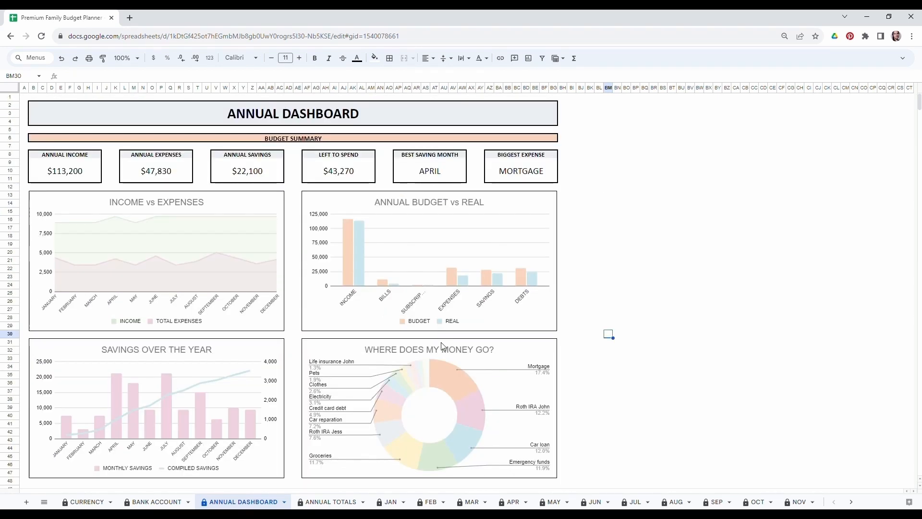